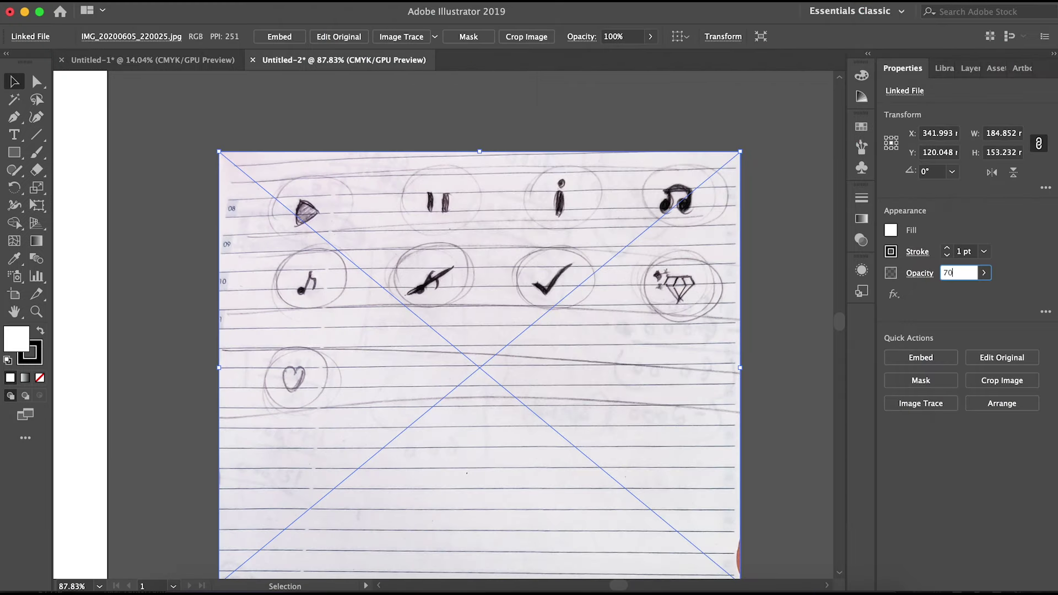
Dim the placed sketch photo to 60% opacity
{"action": "key", "text": "Return"}
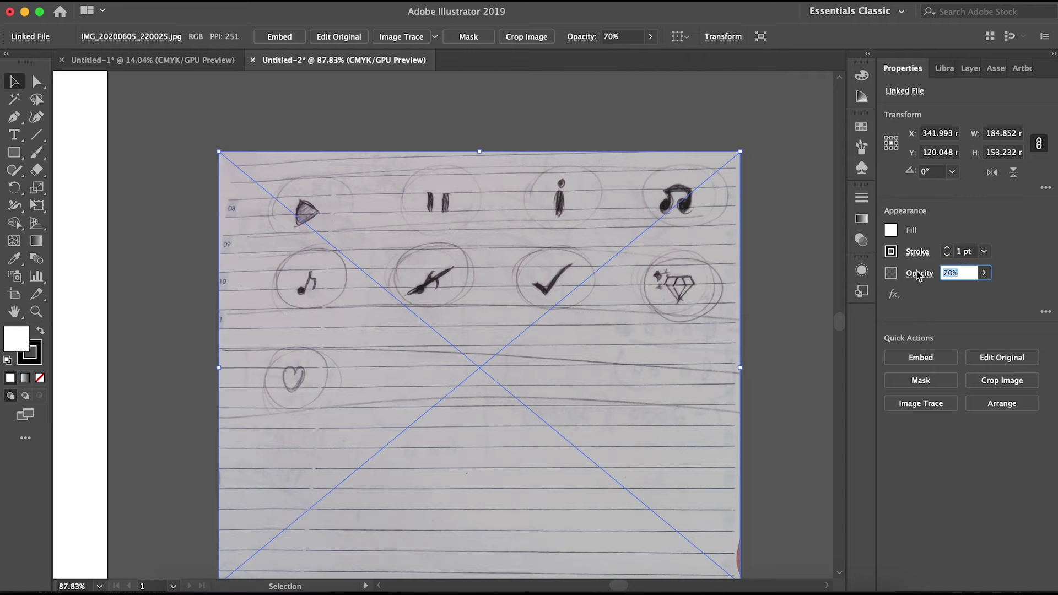
{"action": "type", "text": "60"}
{"action": "key", "text": "Return"}
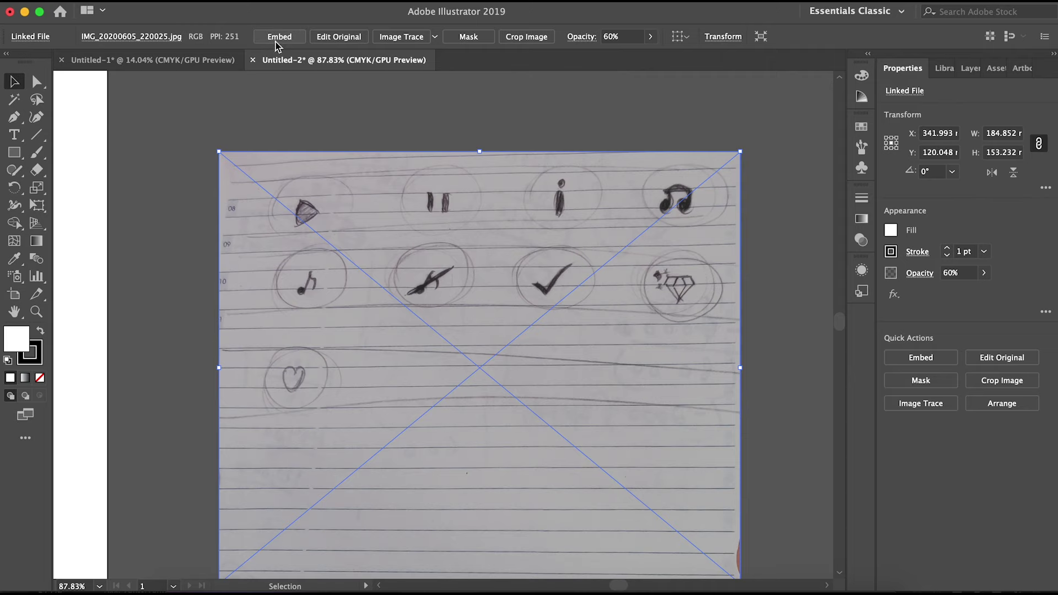
{"action": "left_click", "coordinate": [176, 1]}
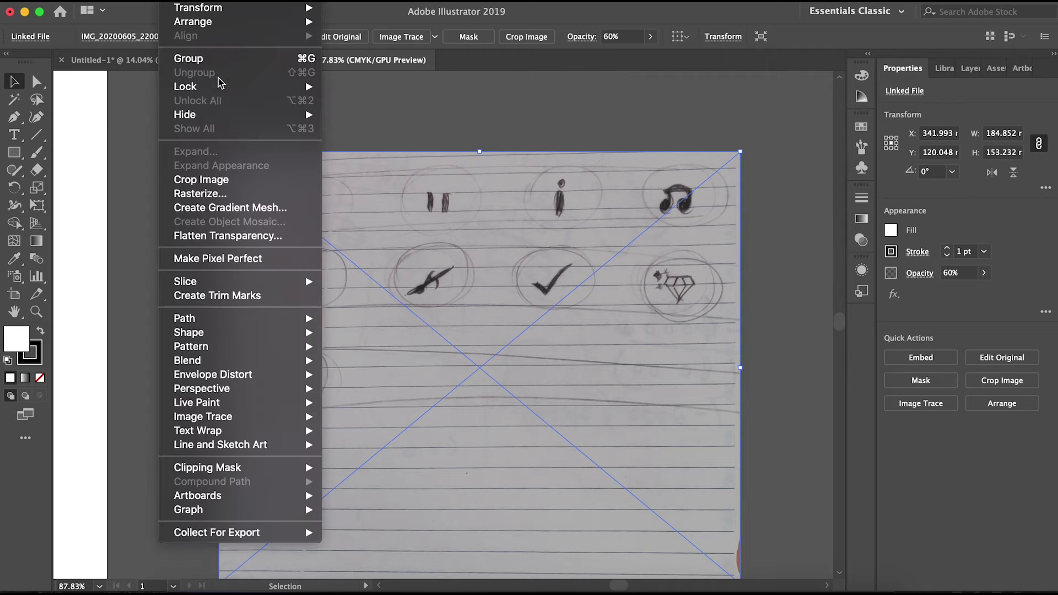
{"action": "key", "text": "Escape"}
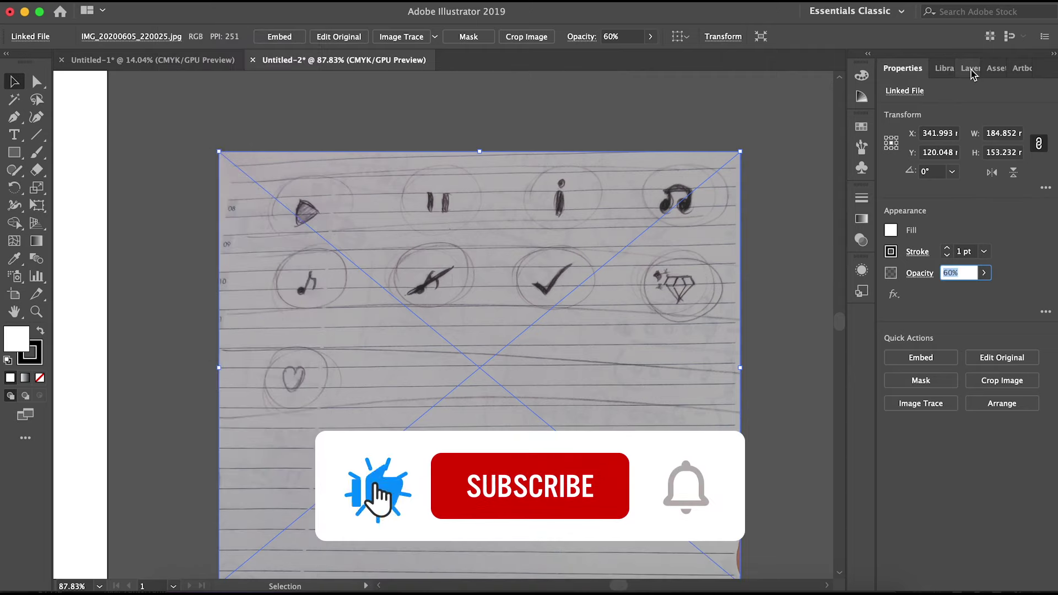
Add a new Layer 2 above the sketch and lock Layer 1
{"action": "left_click", "coordinate": [971, 69]}
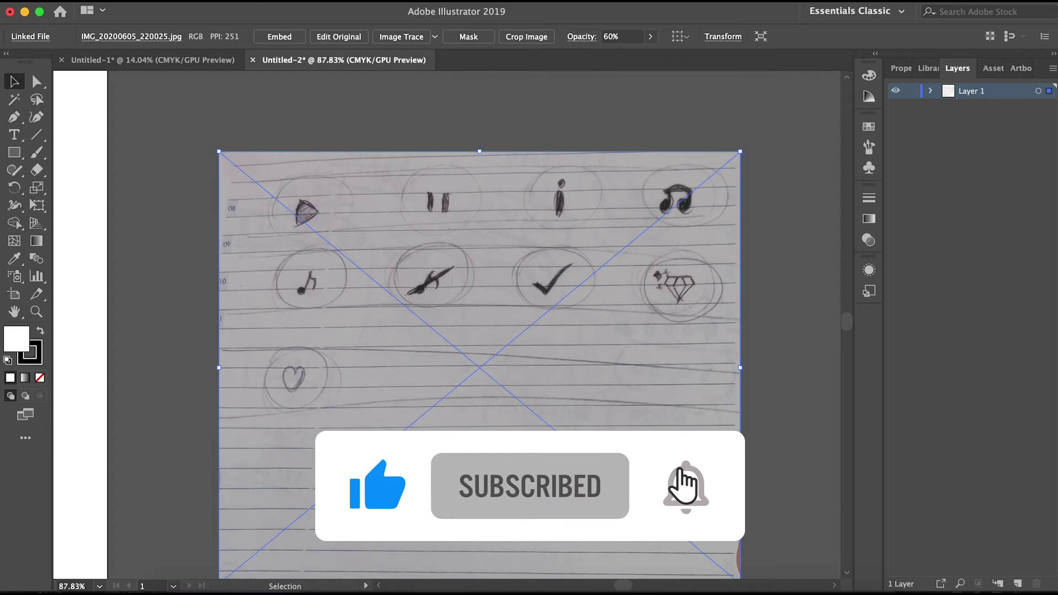
{"action": "left_click", "coordinate": [1018, 583]}
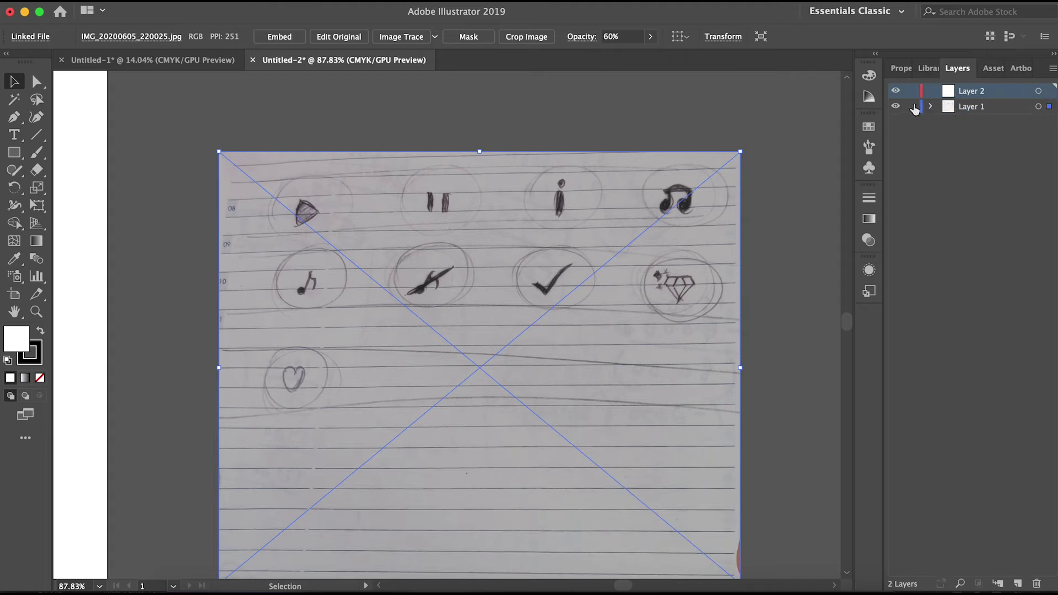
{"action": "left_click", "coordinate": [913, 107]}
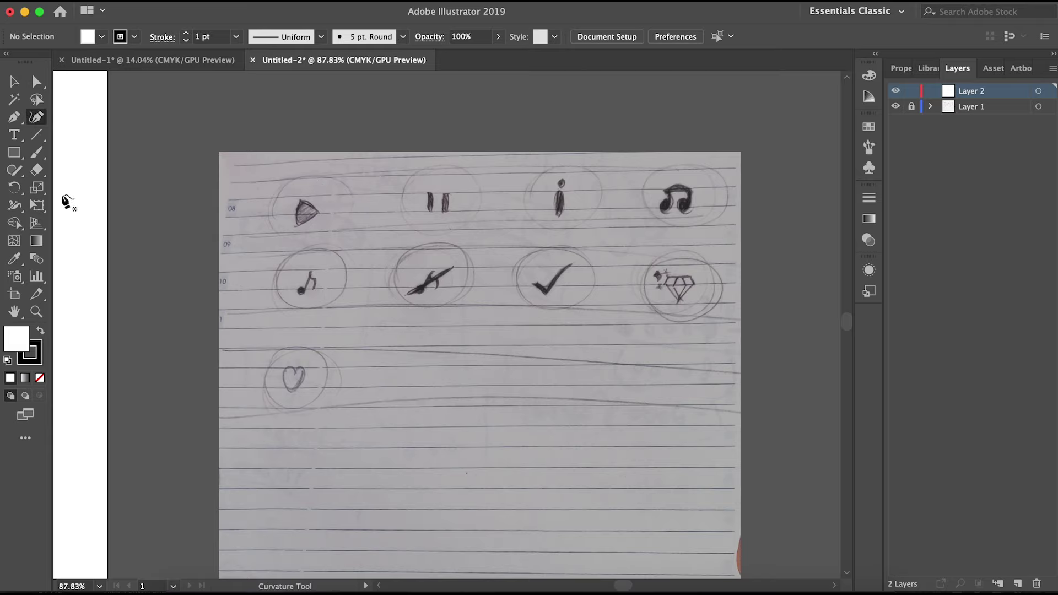
Trace the play triangle with the Curvature tool, rounding its bottom-left corner
{"action": "scroll", "coordinate": [292, 215], "scroll_direction": "up", "scroll_amount": 5}
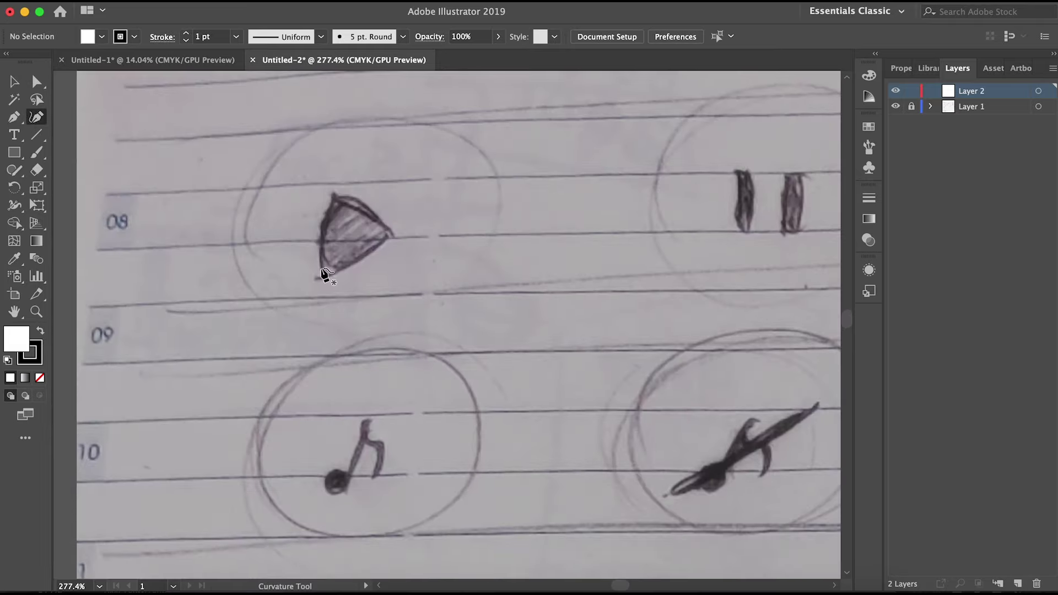
{"action": "left_click", "coordinate": [326, 268]}
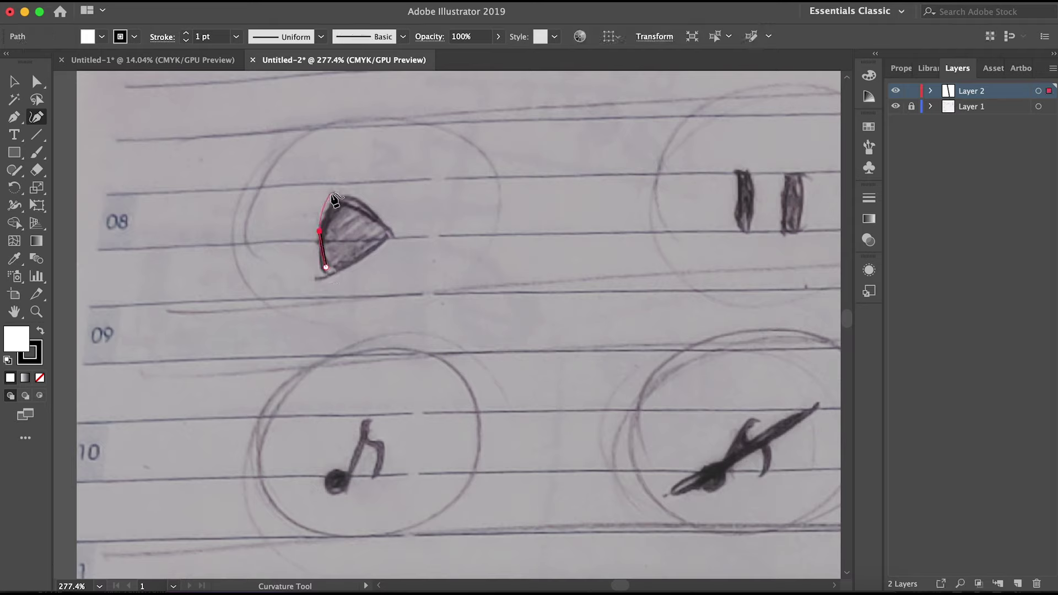
{"action": "left_click", "coordinate": [367, 202]}
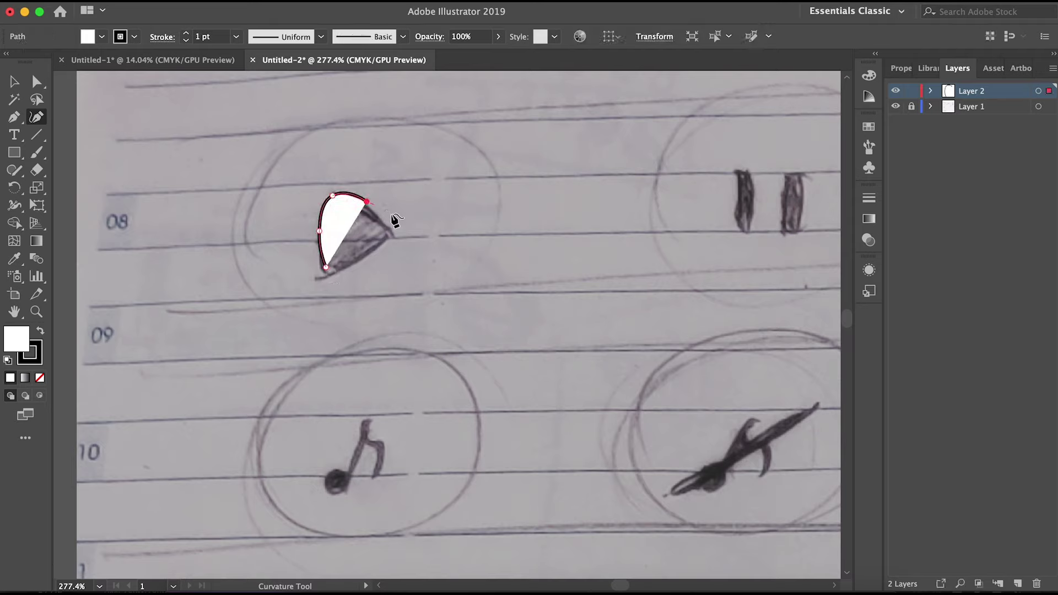
{"action": "left_click", "coordinate": [395, 230]}
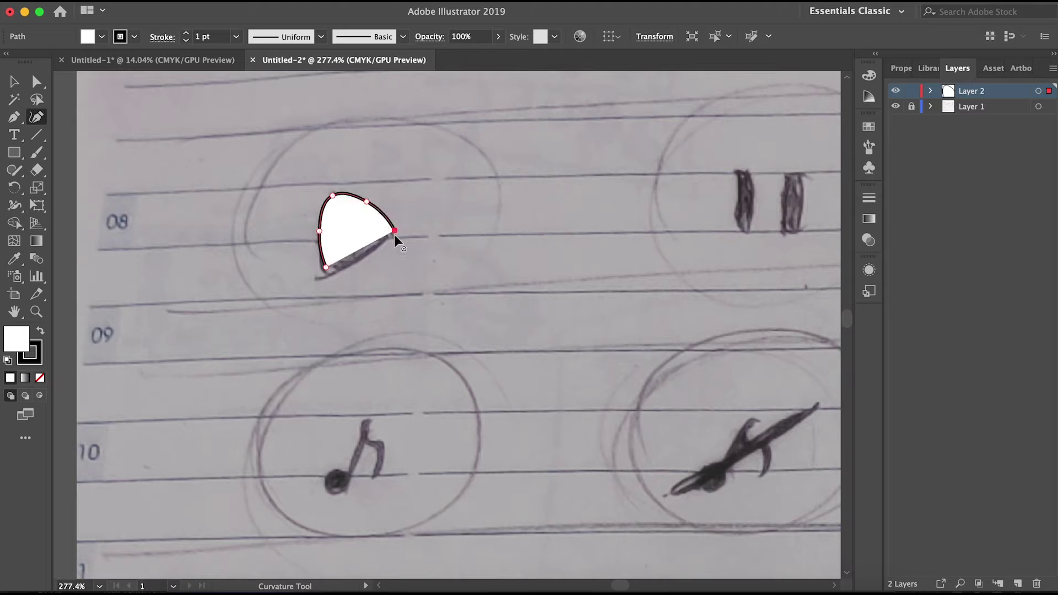
{"action": "left_click", "coordinate": [363, 256]}
{"action": "scroll", "coordinate": [353, 274], "scroll_direction": "up", "scroll_amount": 3}
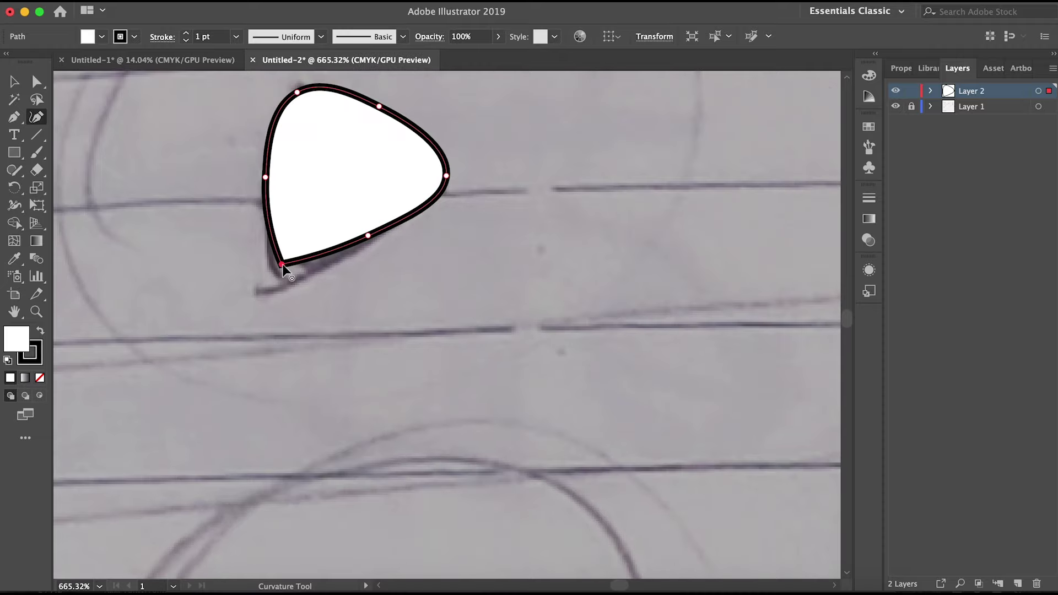
{"action": "double_click", "coordinate": [283, 264]}
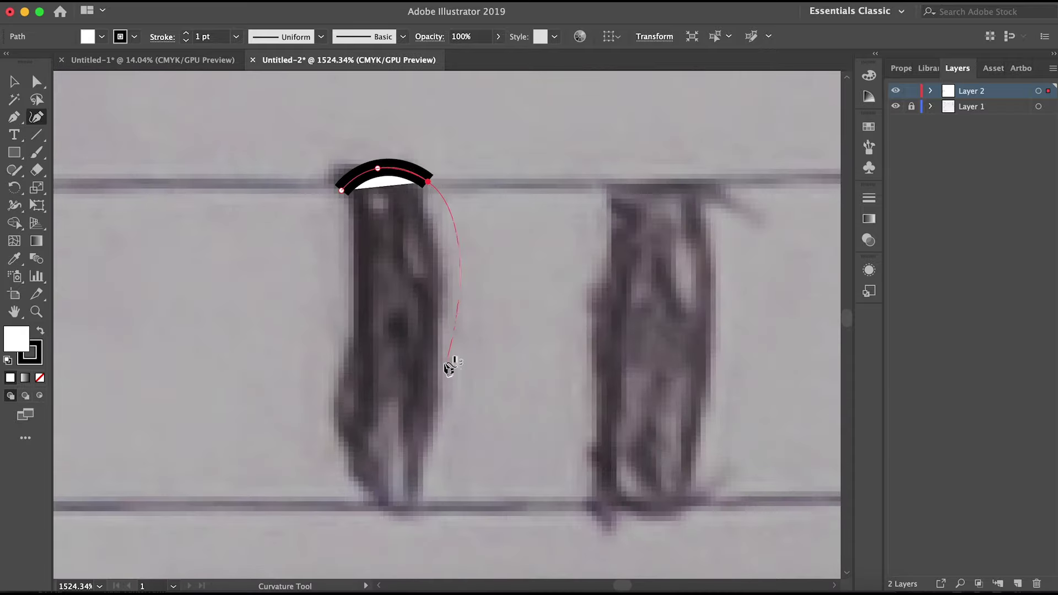
Trace a closed outline around the pause bar
{"action": "left_click", "coordinate": [439, 351]}
{"action": "left_click", "coordinate": [419, 507]}
{"action": "left_click", "coordinate": [355, 507]}
{"action": "left_click", "coordinate": [345, 322]}
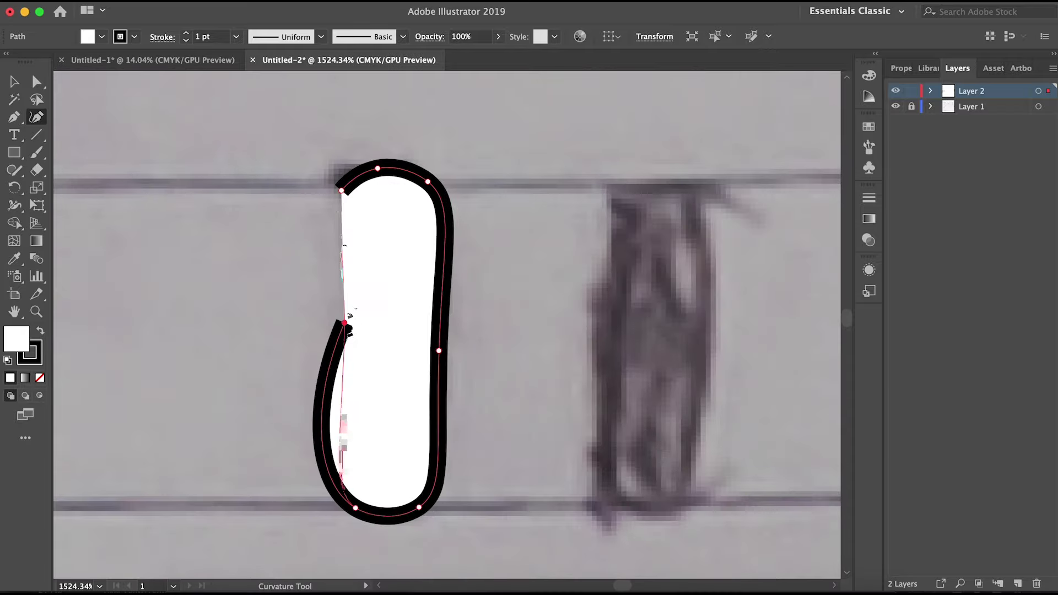
{"action": "left_click", "coordinate": [342, 190]}
{"action": "key", "text": "v"}
{"action": "scroll", "coordinate": [646, 219], "scroll_direction": "down", "scroll_amount": 5}
{"action": "scroll", "coordinate": [647, 219], "scroll_direction": "down", "scroll_amount": 3}
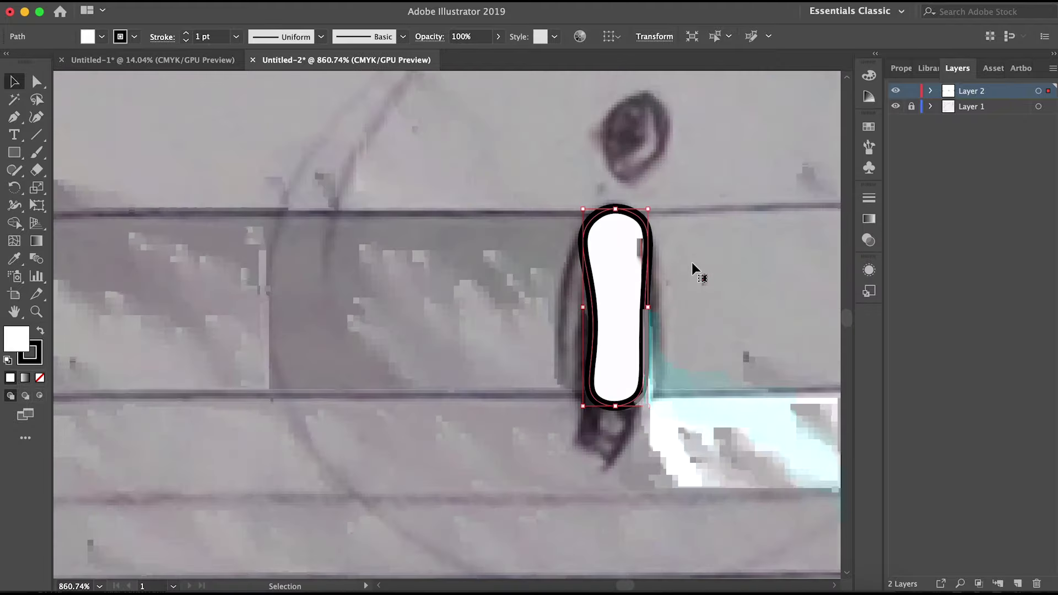
Trace the info icon's dot as a closed oval
{"action": "key", "text": "shift+asciitilde"}
{"action": "left_click", "coordinate": [560, 205]}
{"action": "left_click", "coordinate": [571, 163]}
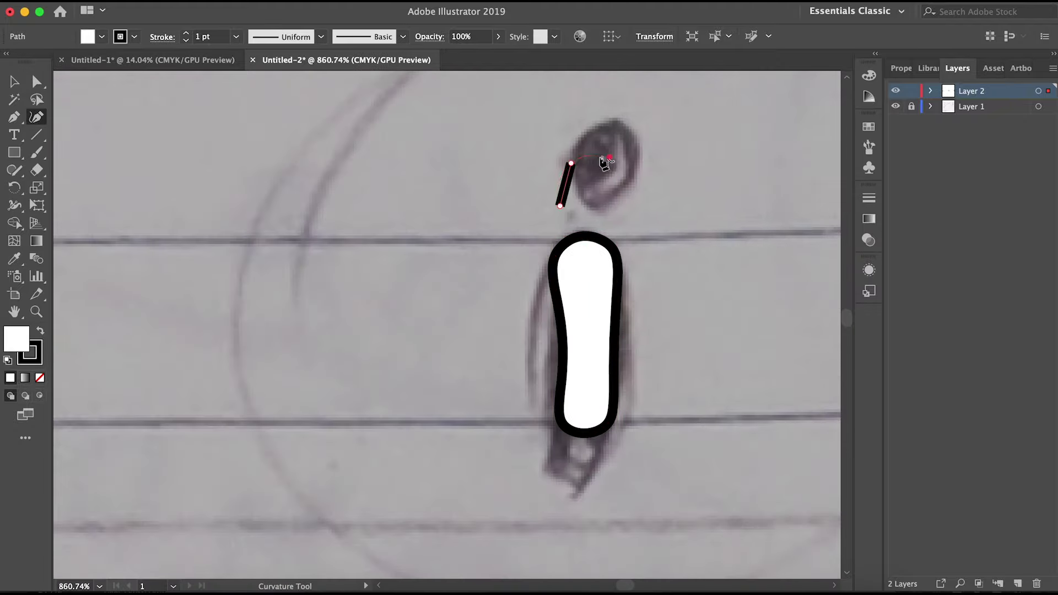
{"action": "left_click", "coordinate": [610, 158]}
{"action": "left_click", "coordinate": [560, 206]}
{"action": "key", "text": "v"}
Begin tracing the music note's left head with the Curvature tool
{"action": "scroll", "coordinate": [400, 240], "scroll_direction": "down", "scroll_amount": 3}
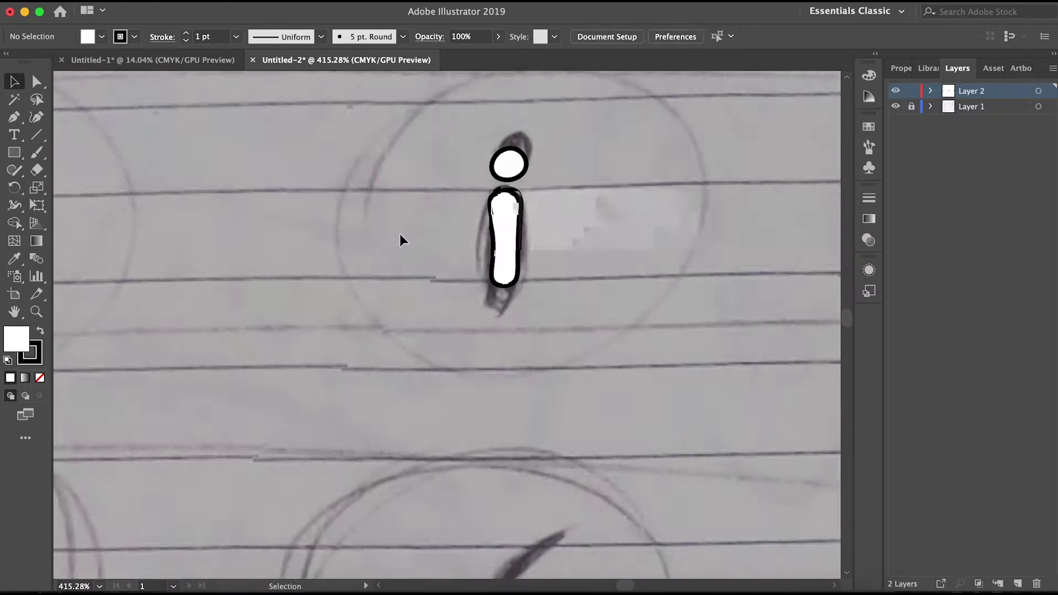
{"action": "key", "text": "shift+asciitilde"}
{"action": "left_click", "coordinate": [382, 415]}
{"action": "left_click", "coordinate": [375, 363]}
Continue the music note outline up the stem, across the top bar and down the right stem
{"action": "left_click", "coordinate": [402, 334]}
{"action": "left_click", "coordinate": [429, 339]}
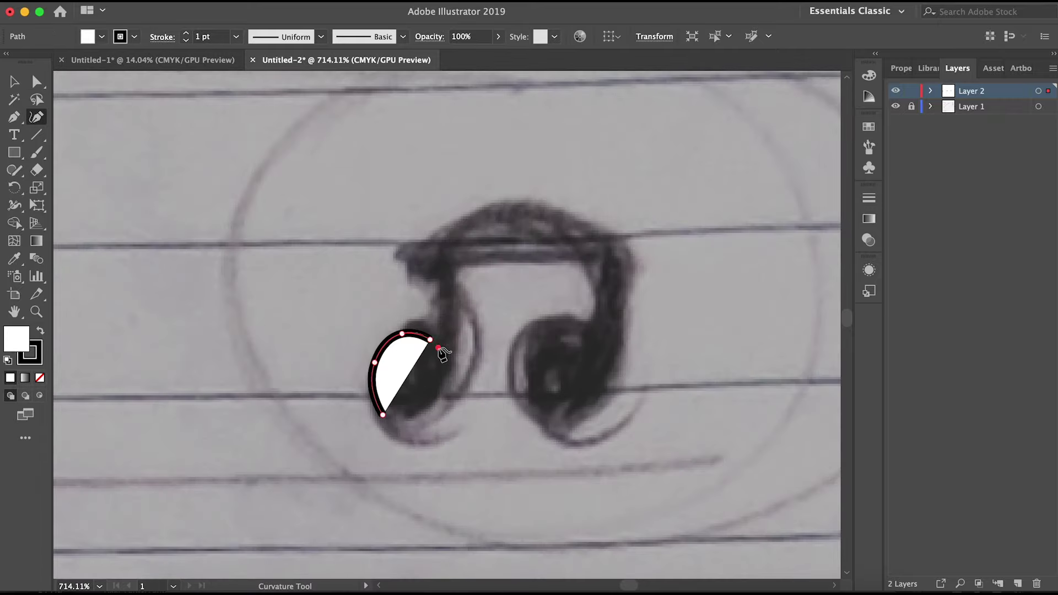
{"action": "left_click", "coordinate": [439, 299]}
{"action": "left_click", "coordinate": [420, 254]}
{"action": "left_click", "coordinate": [505, 210]}
{"action": "left_click", "coordinate": [627, 253]}
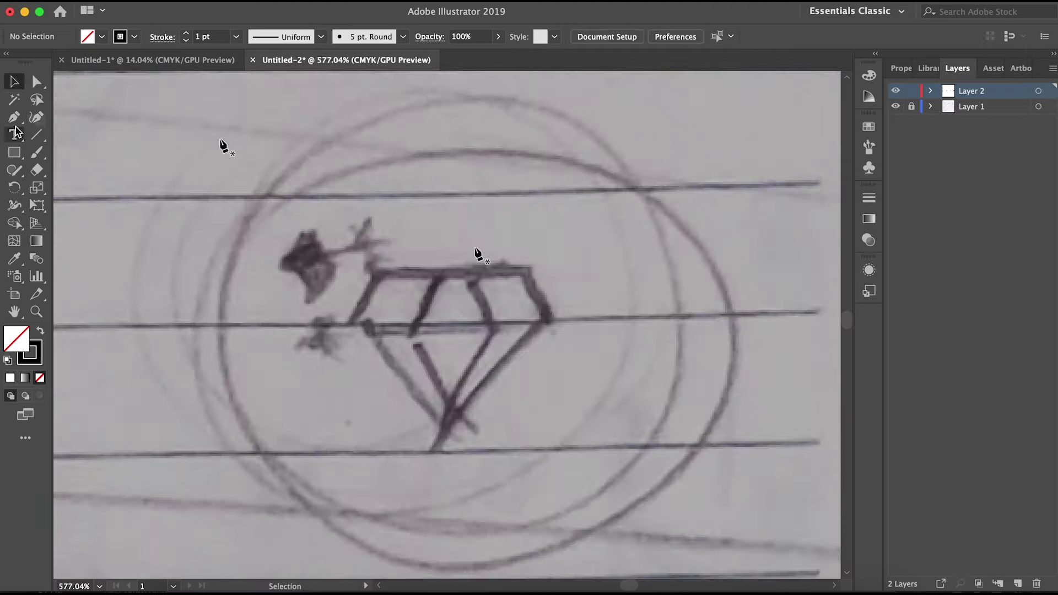
Trace the diamond outline and adjust its left and right corners into place
{"action": "left_click", "coordinate": [352, 316]}
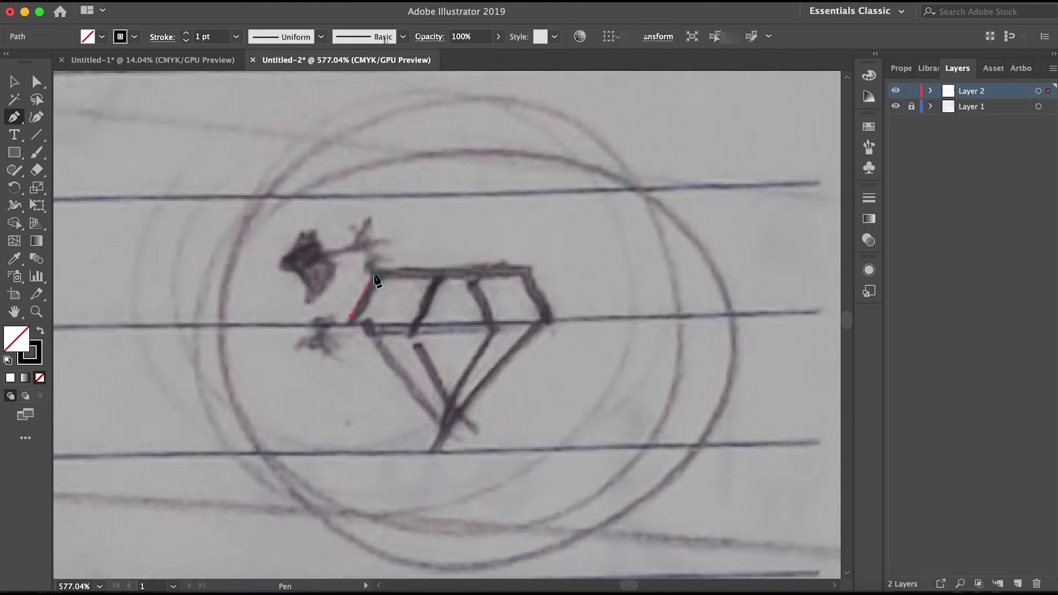
{"action": "left_click", "coordinate": [373, 274]}
{"action": "left_click", "coordinate": [529, 274]}
{"action": "left_click", "coordinate": [451, 438]}
{"action": "left_click", "coordinate": [351, 316]}
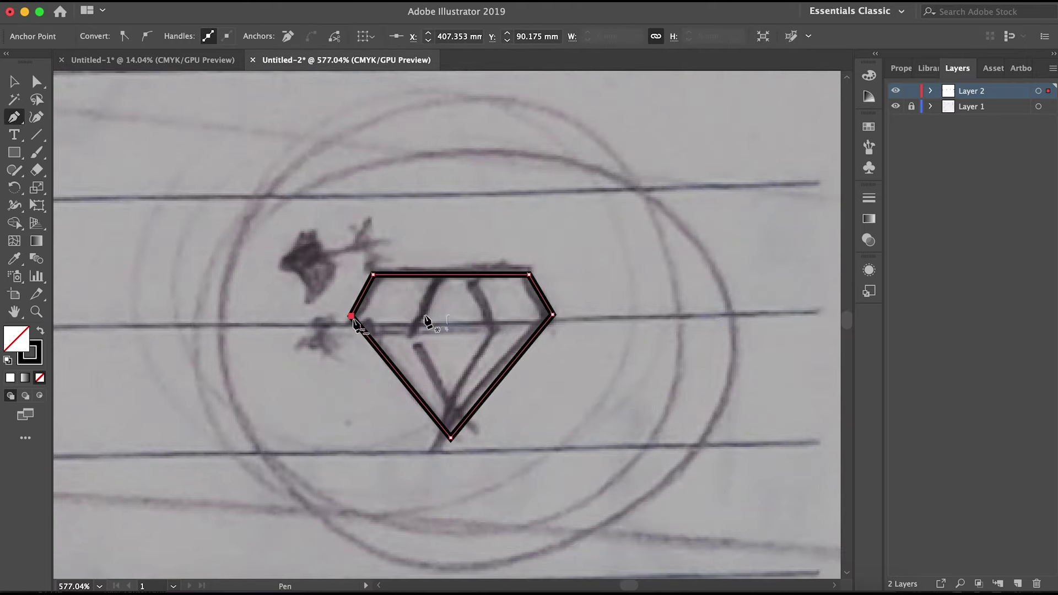
{"action": "scroll", "coordinate": [409, 319], "scroll_direction": "up", "scroll_amount": 3}
{"action": "left_click", "coordinate": [37, 81]}
{"action": "left_click_drag", "start_coordinate": [303, 315], "coordinate": [305, 328]}
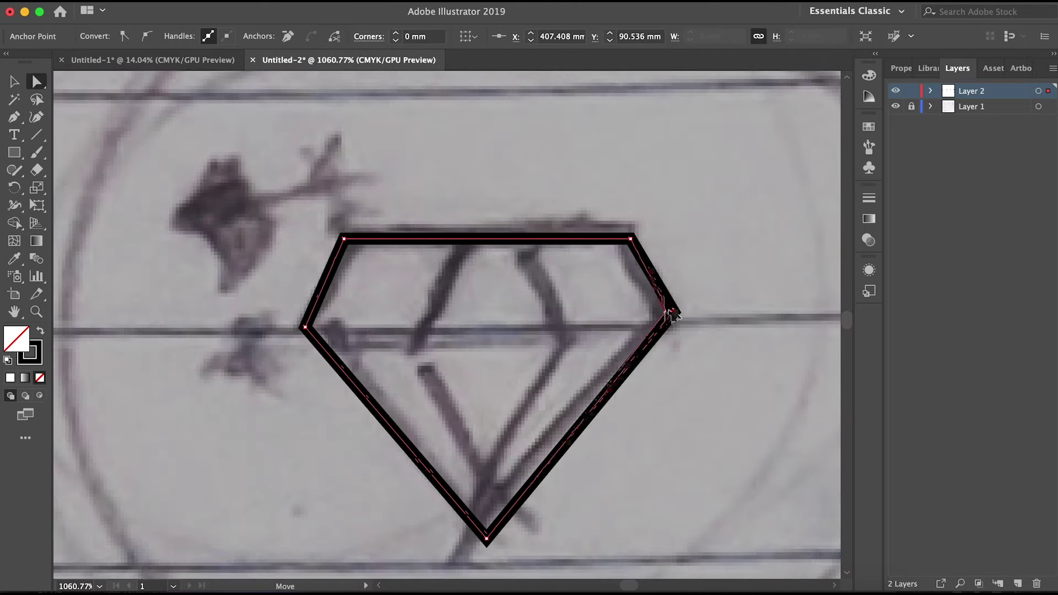
{"action": "left_click_drag", "start_coordinate": [673, 312], "coordinate": [666, 316]}
{"action": "key", "text": "p"}
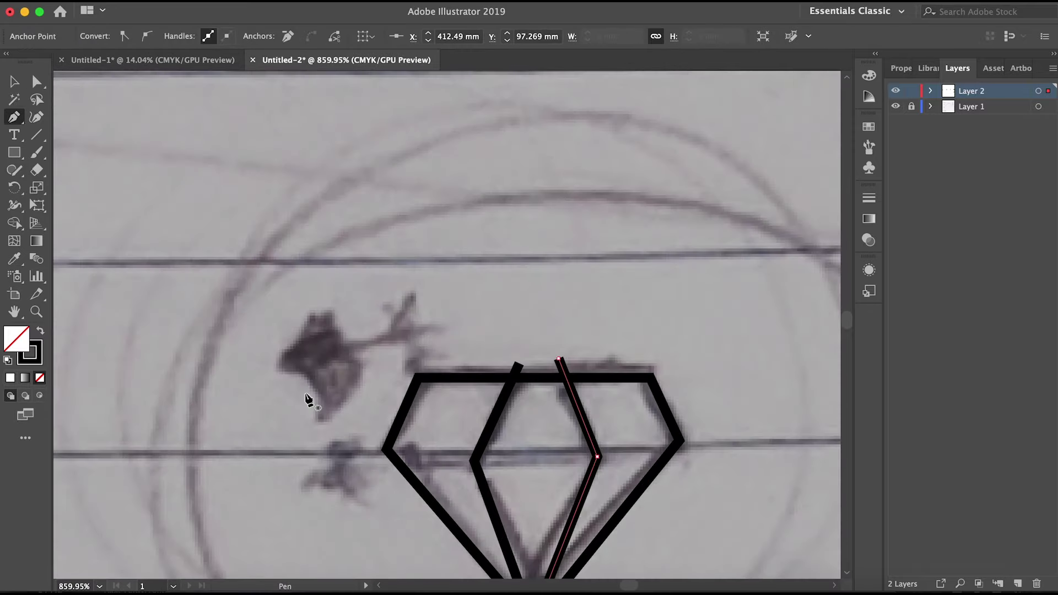
Try a rounded square over the sparkle sketch, then undo and delete it
{"action": "left_click", "coordinate": [15, 152]}
{"action": "left_click_drag", "start_coordinate": [303, 334], "coordinate": [343, 374]}
{"action": "scroll", "coordinate": [330, 358], "scroll_direction": "up", "scroll_amount": 3}
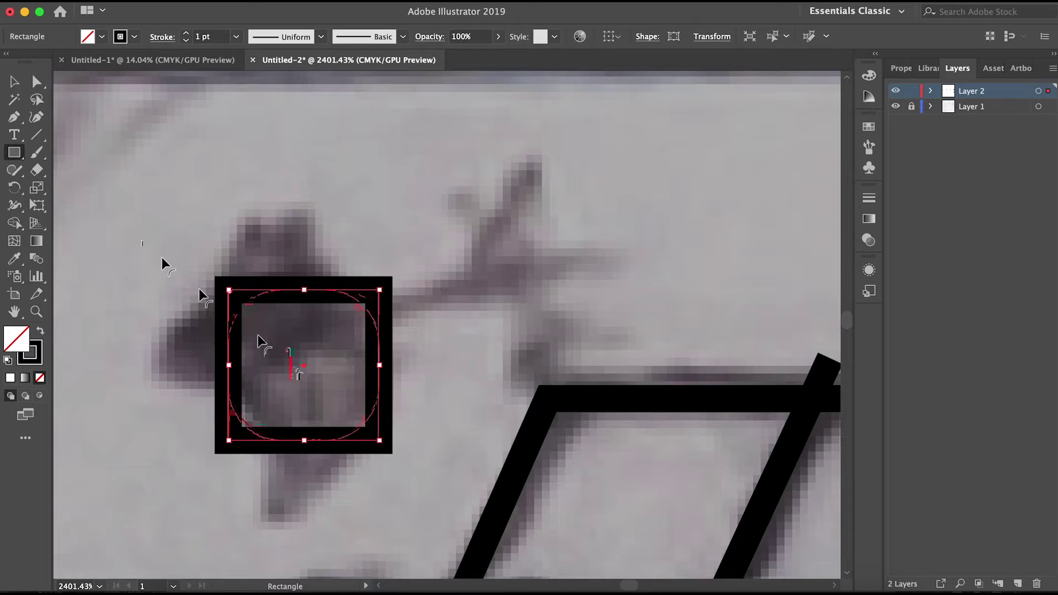
{"action": "mouse_move", "coordinate": [242, 304]}
{"action": "left_mouse_down"}
{"action": "mouse_move", "coordinate": [312, 389]}
{"action": "mouse_move", "coordinate": [259, 312]}
{"action": "left_mouse_up"}
{"action": "key", "text": "ctrl+z"}
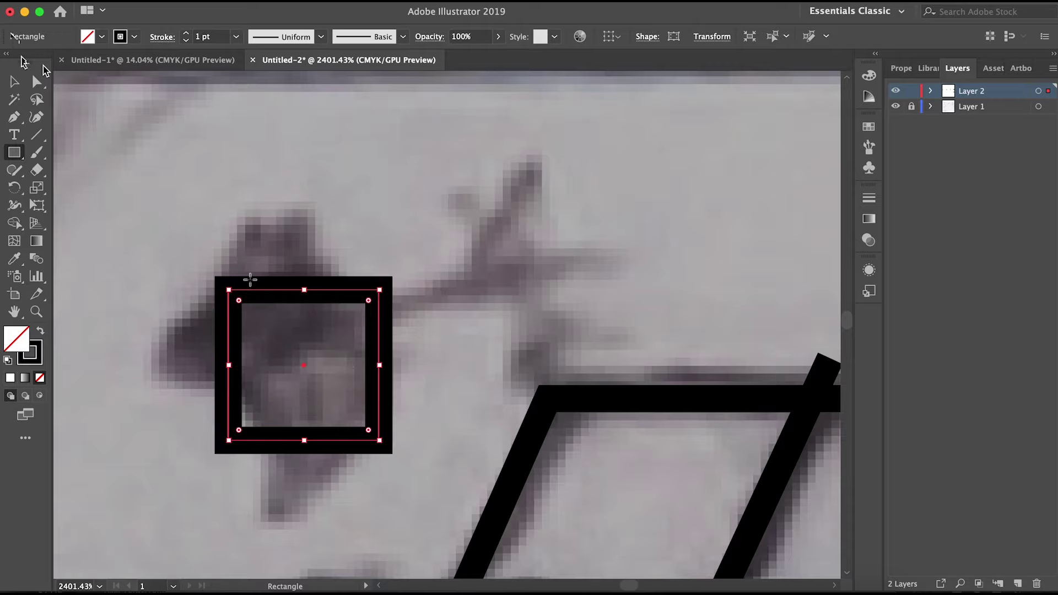
{"action": "left_click", "coordinate": [14, 81]}
{"action": "key", "text": "Delete"}
Draw a 4-point star over the sparkle and round its corners
{"action": "left_click_drag", "start_coordinate": [17, 152], "coordinate": [118, 226]}
{"action": "left_click", "coordinate": [305, 309]}
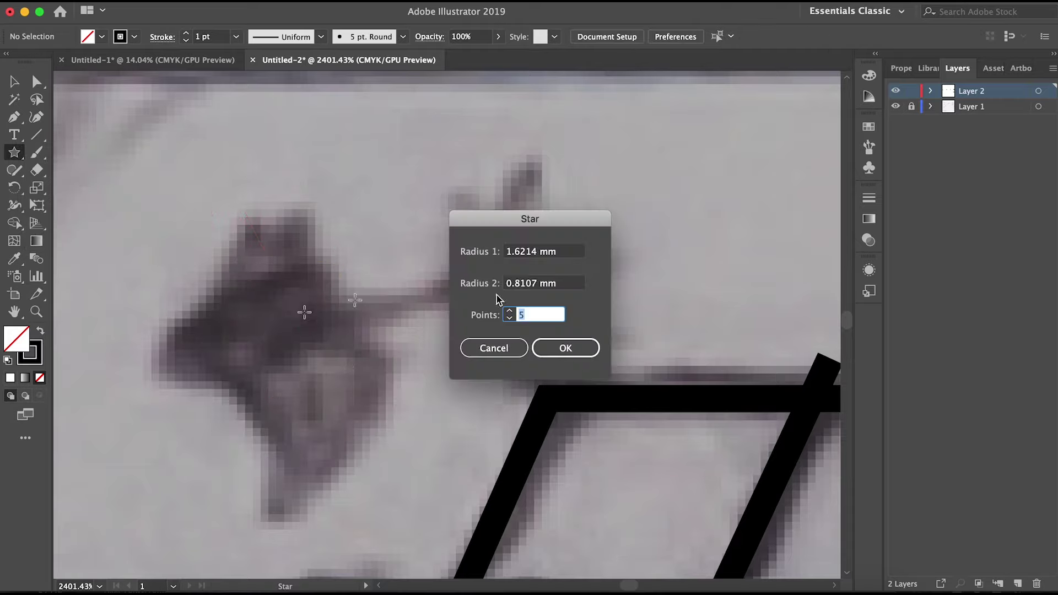
{"action": "type", "text": "4"}
{"action": "key", "text": "Return"}
{"action": "key", "text": "a"}
{"action": "left_click", "coordinate": [353, 265]}
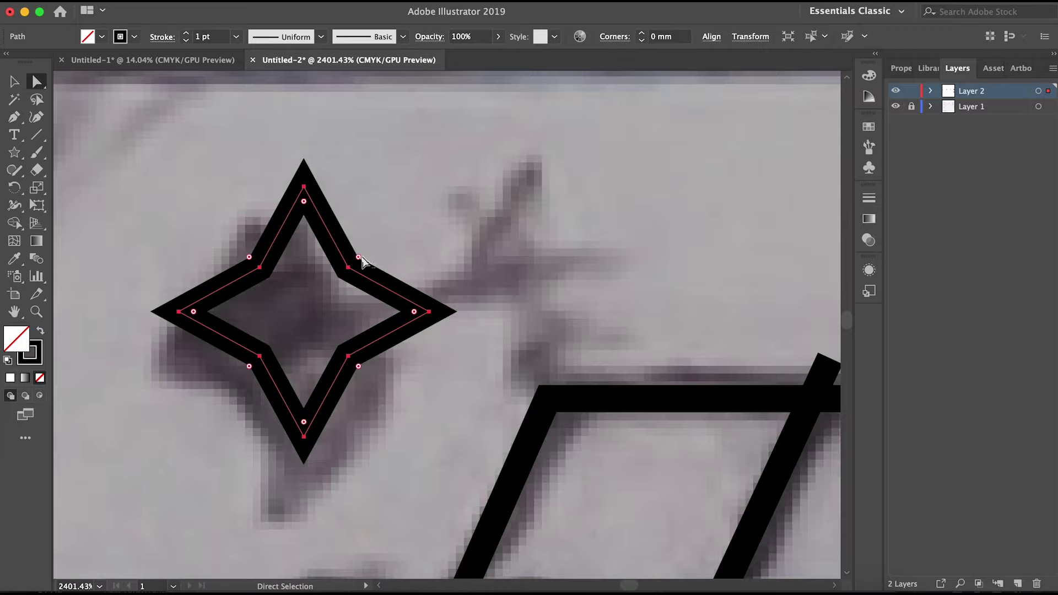
{"action": "mouse_move", "coordinate": [359, 258]}
{"action": "left_mouse_down"}
{"action": "mouse_move", "coordinate": [370, 276]}
{"action": "mouse_move", "coordinate": [590, 228]}
{"action": "left_mouse_up"}
Place a smaller copy of the sparkle star to the right
{"action": "key", "text": "v"}
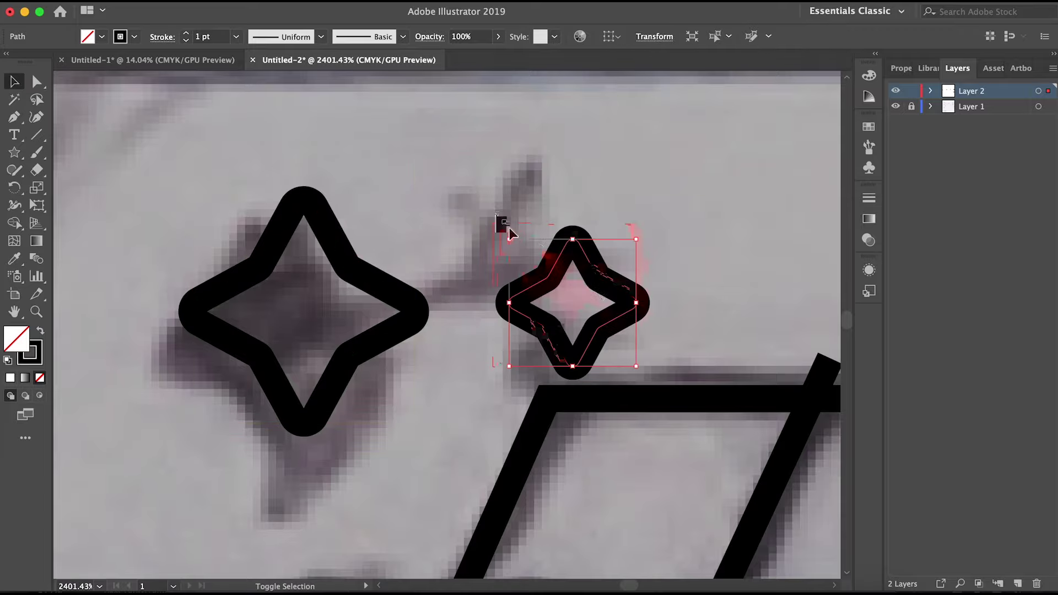
{"action": "left_click_drag", "start_coordinate": [413, 154], "coordinate": [483, 205]}
{"action": "left_click_drag", "start_coordinate": [584, 270], "coordinate": [366, 551]}
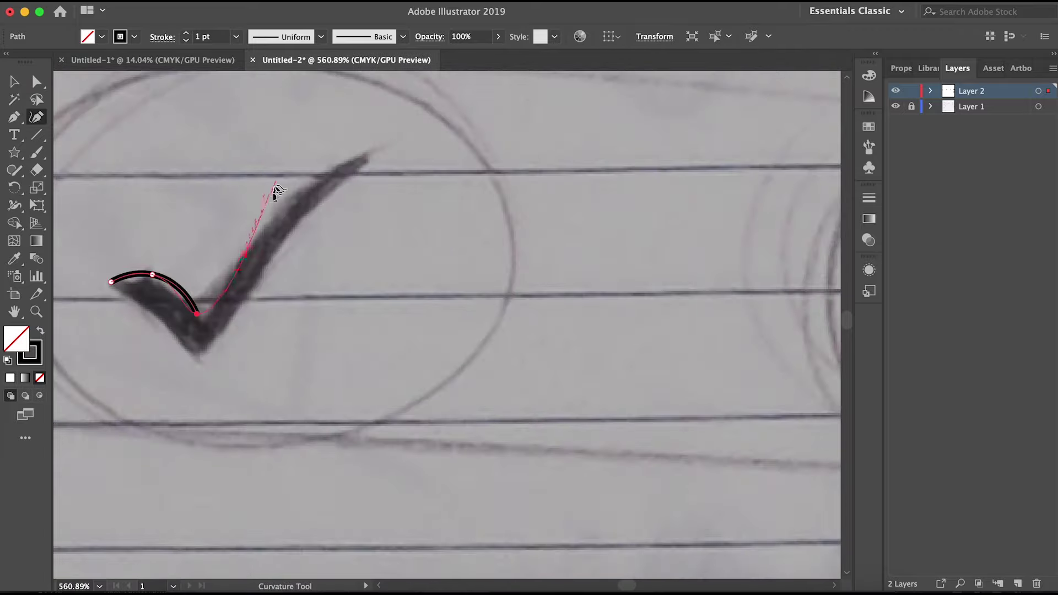
Trace a closed outline around the check mark stroke
{"action": "left_click", "coordinate": [252, 238]}
{"action": "left_click", "coordinate": [362, 156]}
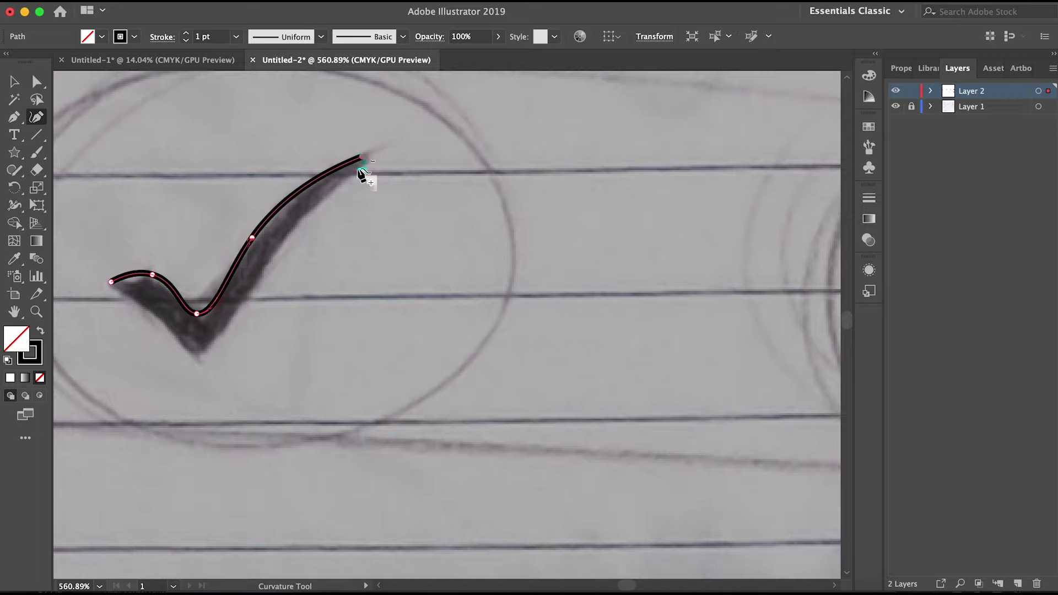
{"action": "left_click", "coordinate": [280, 229]}
{"action": "left_click", "coordinate": [213, 358]}
{"action": "left_click", "coordinate": [110, 281]}
{"action": "scroll", "coordinate": [237, 308], "scroll_direction": "down", "scroll_amount": 3}
{"action": "scroll", "coordinate": [267, 296], "scroll_direction": "up", "scroll_amount": 2}
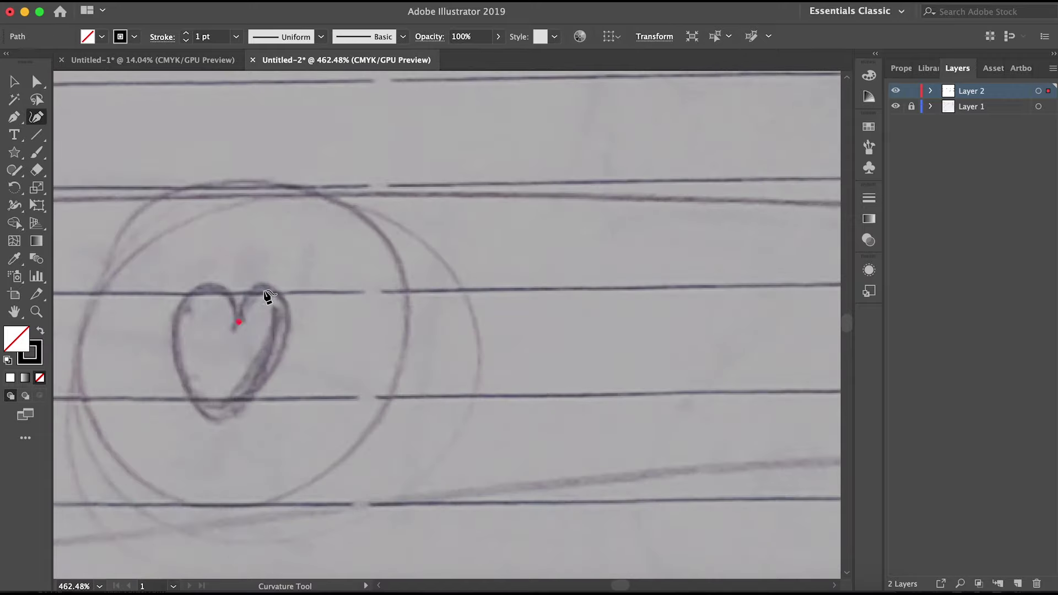
Trace the heart, make its bottom point a sharp corner and widen the left lobe
{"action": "left_click", "coordinate": [298, 331]}
{"action": "left_click", "coordinate": [244, 414]}
{"action": "left_click", "coordinate": [175, 339]}
{"action": "left_click", "coordinate": [199, 283]}
{"action": "left_click", "coordinate": [239, 322]}
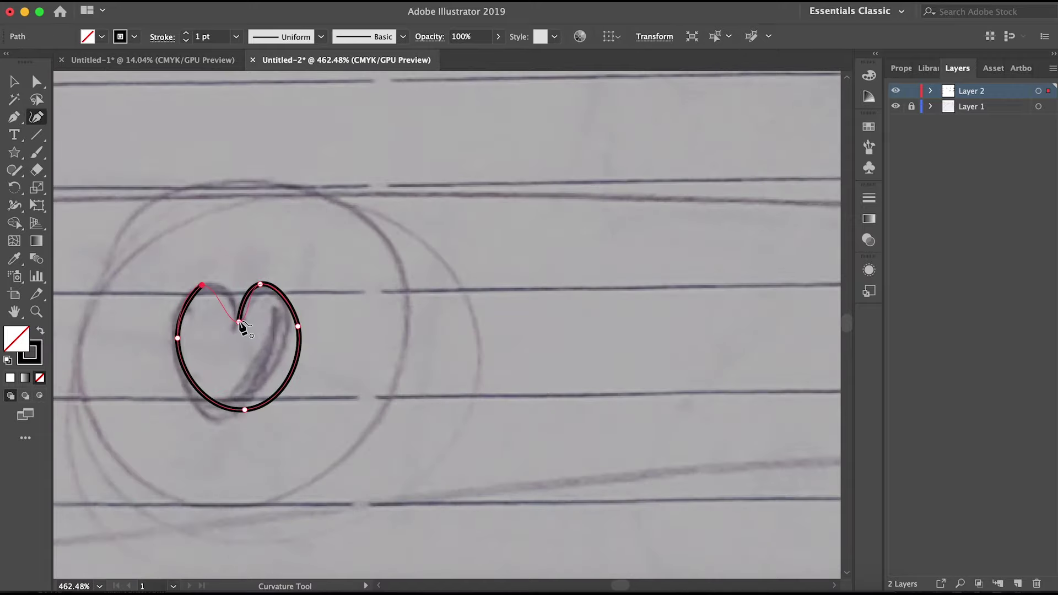
{"action": "scroll", "coordinate": [239, 325], "scroll_direction": "up", "scroll_amount": 3}
{"action": "double_click", "coordinate": [356, 475]}
{"action": "left_click_drag", "start_coordinate": [355, 478], "coordinate": [337, 491]}
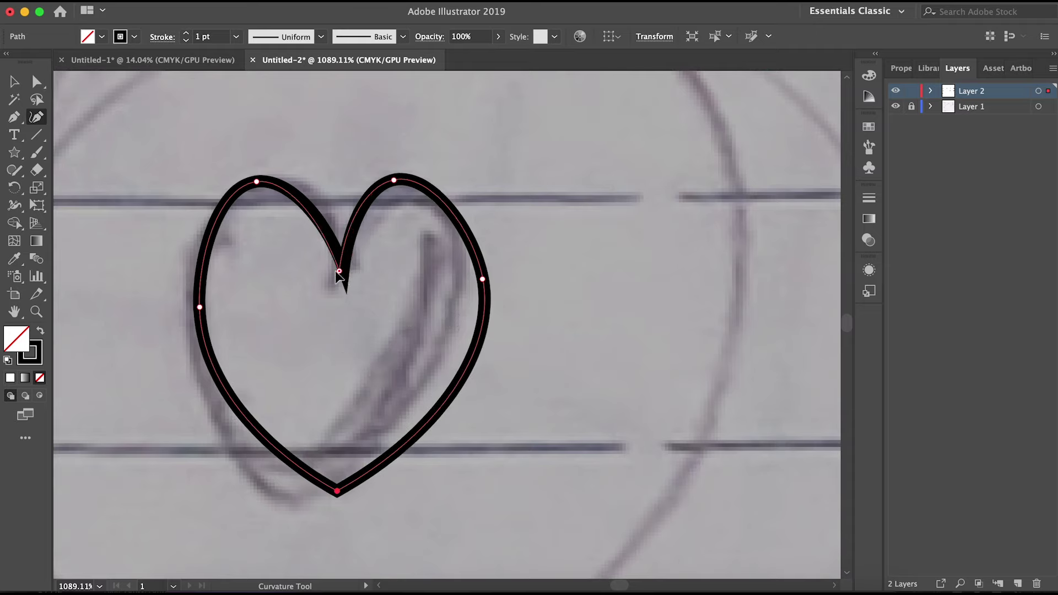
{"action": "left_click_drag", "start_coordinate": [199, 307], "coordinate": [184, 307]}
Give the heart's stroke Round cap and Round corner
{"action": "key", "text": "v"}
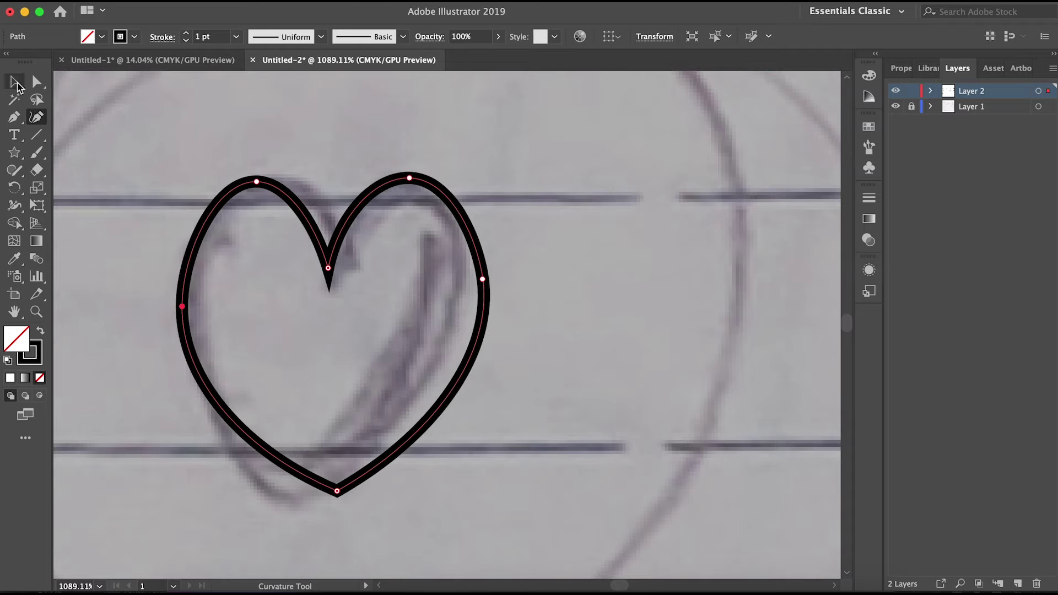
{"action": "left_click", "coordinate": [162, 37]}
{"action": "left_click", "coordinate": [78, 74]}
{"action": "left_click", "coordinate": [77, 94]}
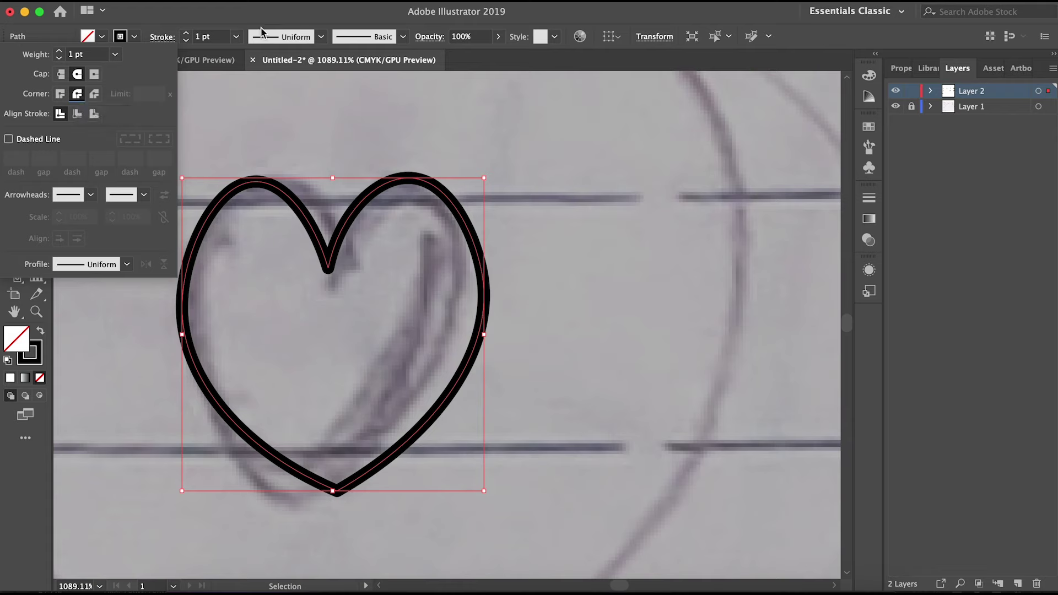
Show rulers, raise both lobe tops to the guide and push the heart's sides outward
{"action": "left_click", "coordinate": [36, 117]}
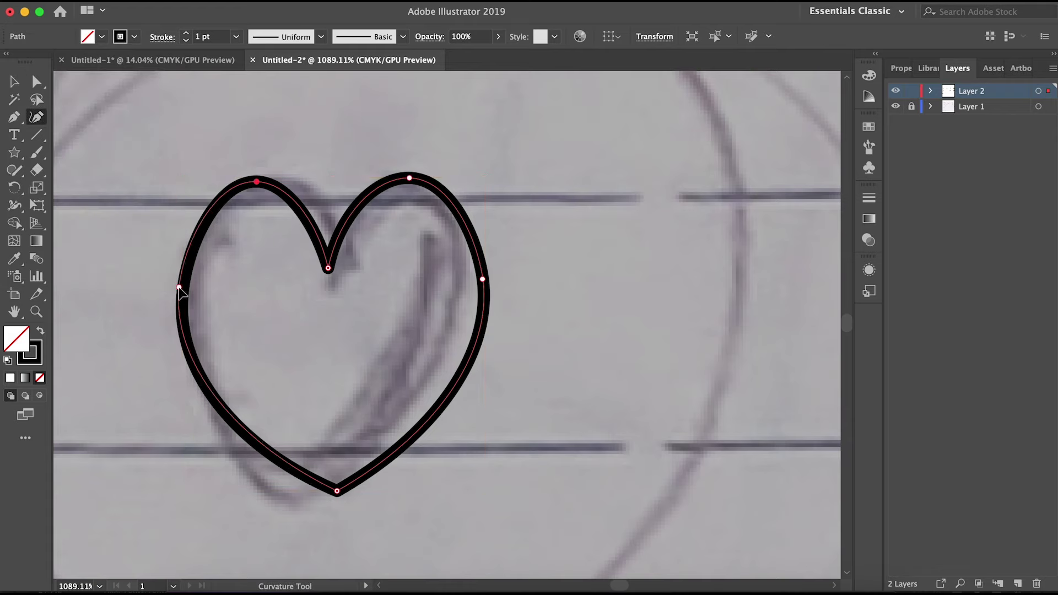
{"action": "key", "text": "ctrl+r"}
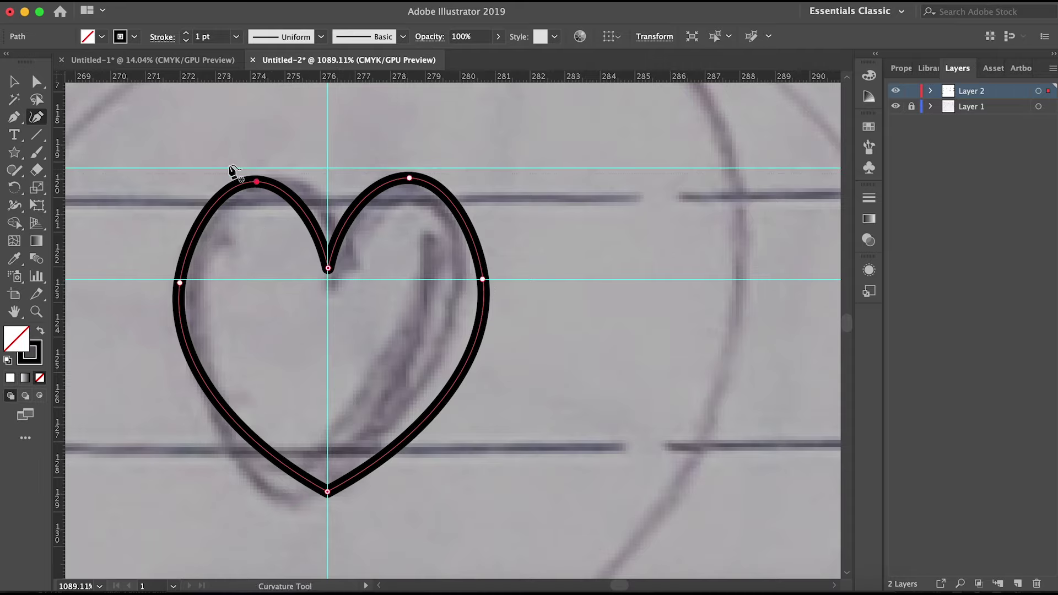
{"action": "left_click_drag", "start_coordinate": [254, 180], "coordinate": [254, 168]}
{"action": "left_click_drag", "start_coordinate": [409, 177], "coordinate": [410, 168]}
{"action": "left_click_drag", "start_coordinate": [483, 279], "coordinate": [490, 277]}
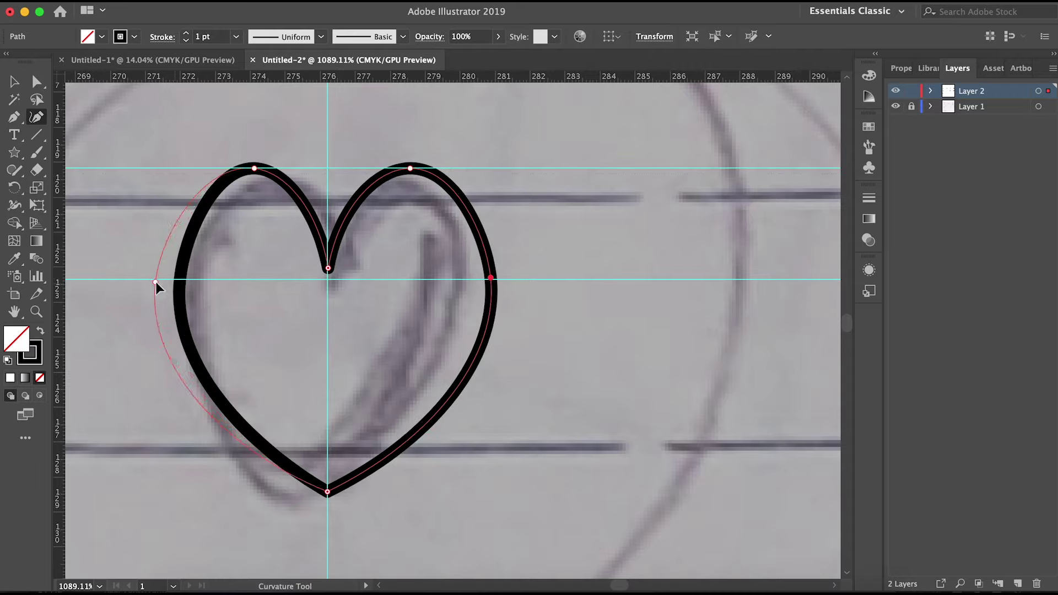
{"action": "left_click_drag", "start_coordinate": [179, 283], "coordinate": [168, 282]}
Draw a reference square enclosing the heart
{"action": "key", "text": "v"}
{"action": "left_click", "coordinate": [259, 124]}
{"action": "scroll", "coordinate": [259, 124], "scroll_direction": "up", "scroll_amount": 1}
{"action": "left_click", "coordinate": [378, 236]}
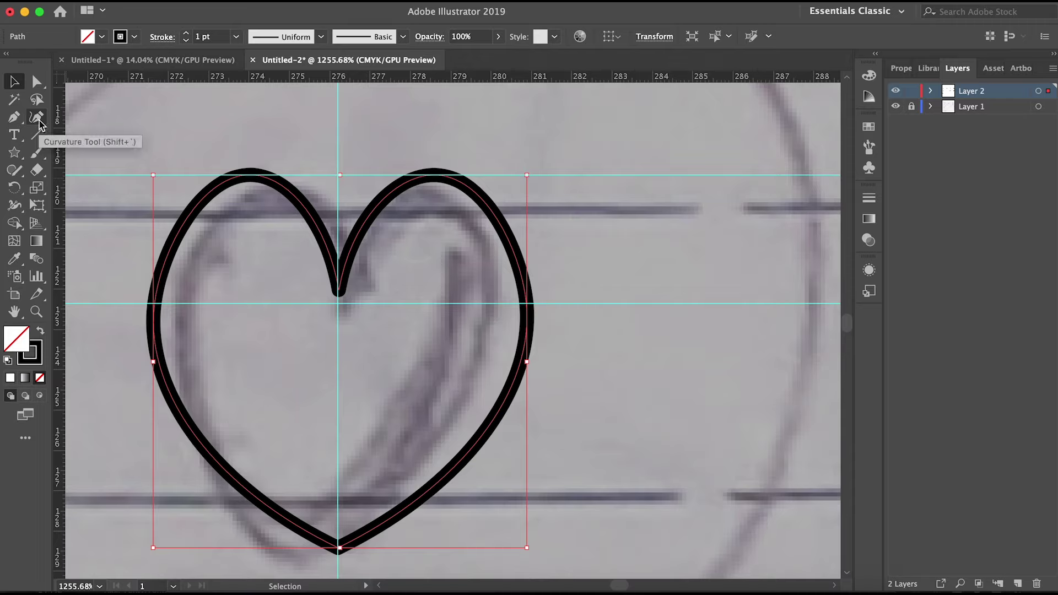
{"action": "left_click", "coordinate": [15, 155]}
{"action": "left_click", "coordinate": [91, 152]}
{"action": "scroll", "coordinate": [366, 231], "scroll_direction": "down", "scroll_amount": 5}
{"action": "left_click_drag", "start_coordinate": [283, 143], "coordinate": [456, 312]}
{"action": "scroll", "coordinate": [453, 305], "scroll_direction": "up", "scroll_amount": 4}
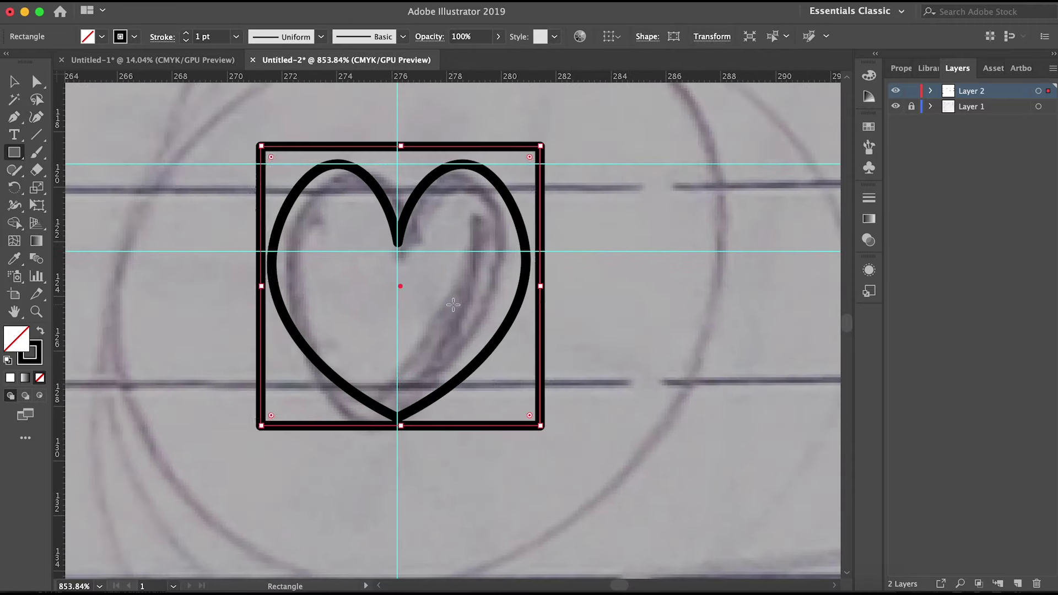
{"action": "scroll", "coordinate": [453, 304], "scroll_direction": "up", "scroll_amount": 1}
{"action": "scroll", "coordinate": [453, 305], "scroll_direction": "up", "scroll_amount": 1}
Centre the heart horizontally within the reference square
{"action": "key", "text": "v"}
{"action": "left_click", "coordinate": [504, 364]}
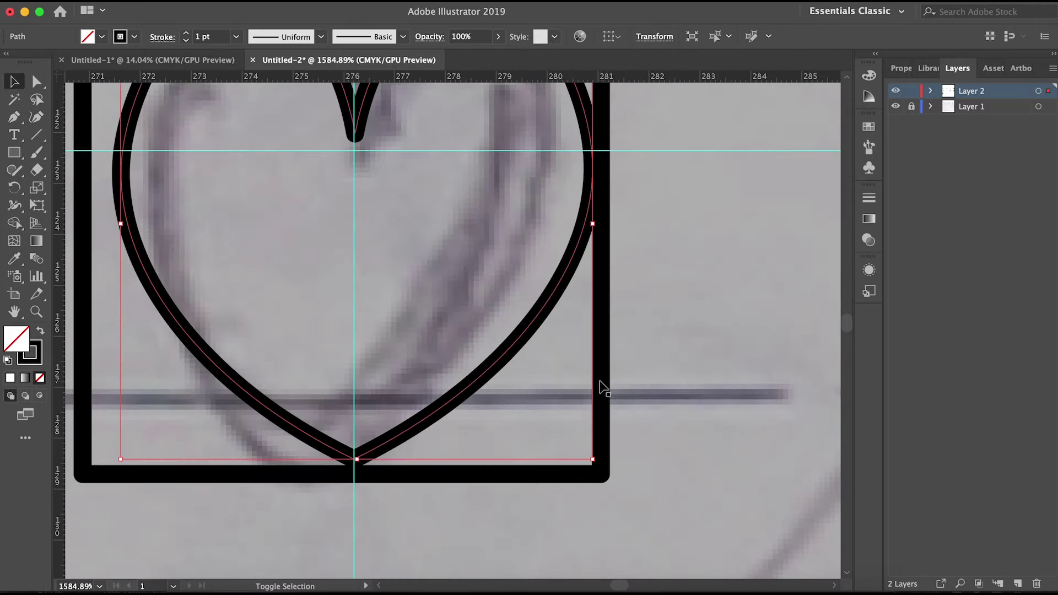
{"action": "left_click", "coordinate": [600, 390], "text": "shift"}
{"action": "left_click", "coordinate": [657, 36]}
{"action": "scroll", "coordinate": [626, 372], "scroll_direction": "down", "scroll_amount": 1}
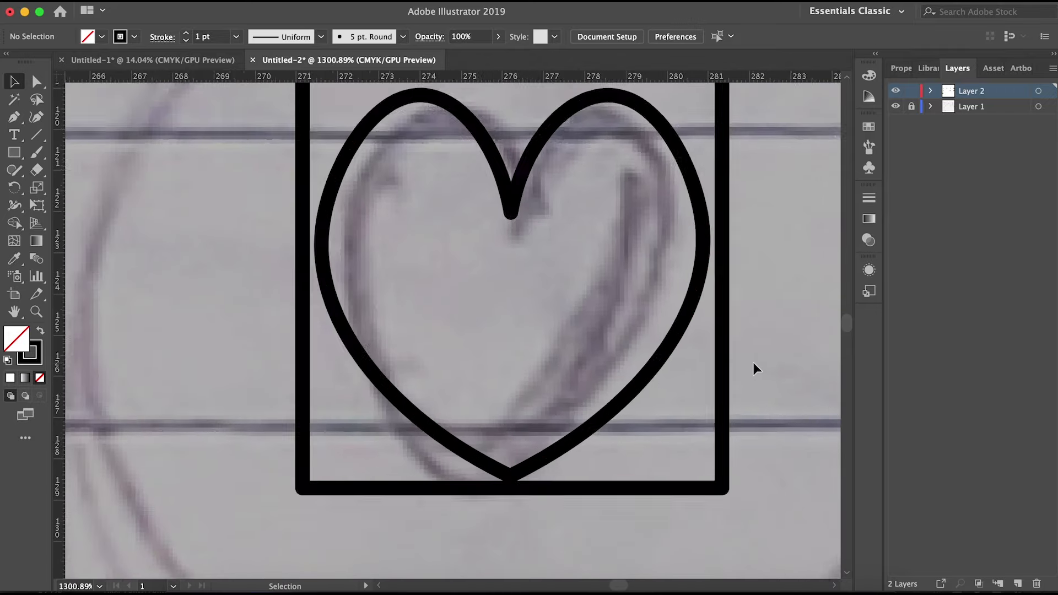
Stretch the heart's sides to the square, sharpen its bottom point and raise the notch
{"action": "left_click", "coordinate": [460, 194]}
{"action": "key", "text": "shift+grave"}
{"action": "left_click_drag", "start_coordinate": [365, 241], "coordinate": [349, 241]}
{"action": "left_click_drag", "start_coordinate": [709, 241], "coordinate": [728, 241]}
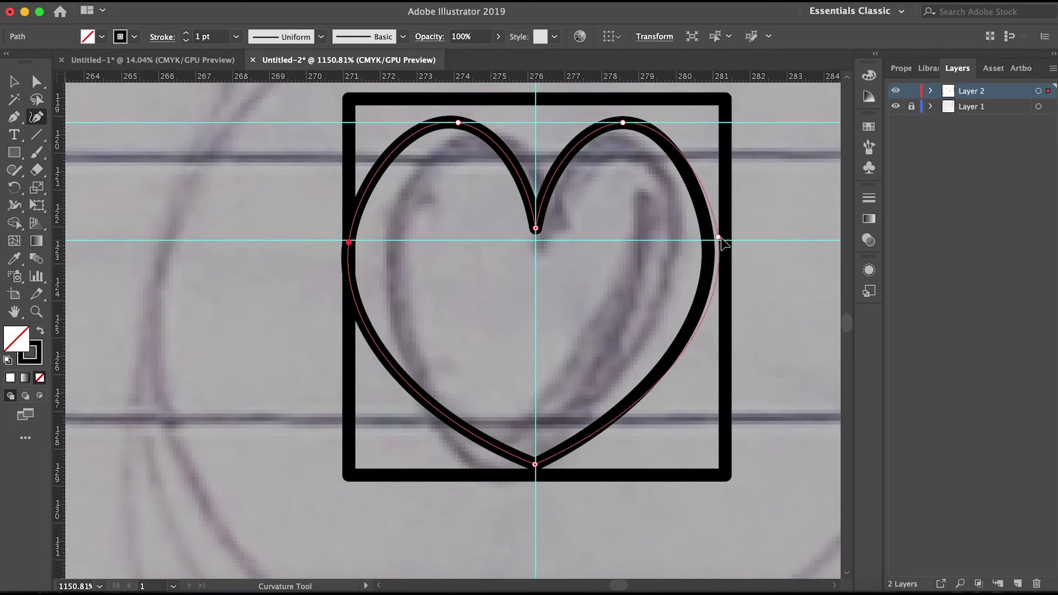
{"action": "double_click", "coordinate": [534, 466]}
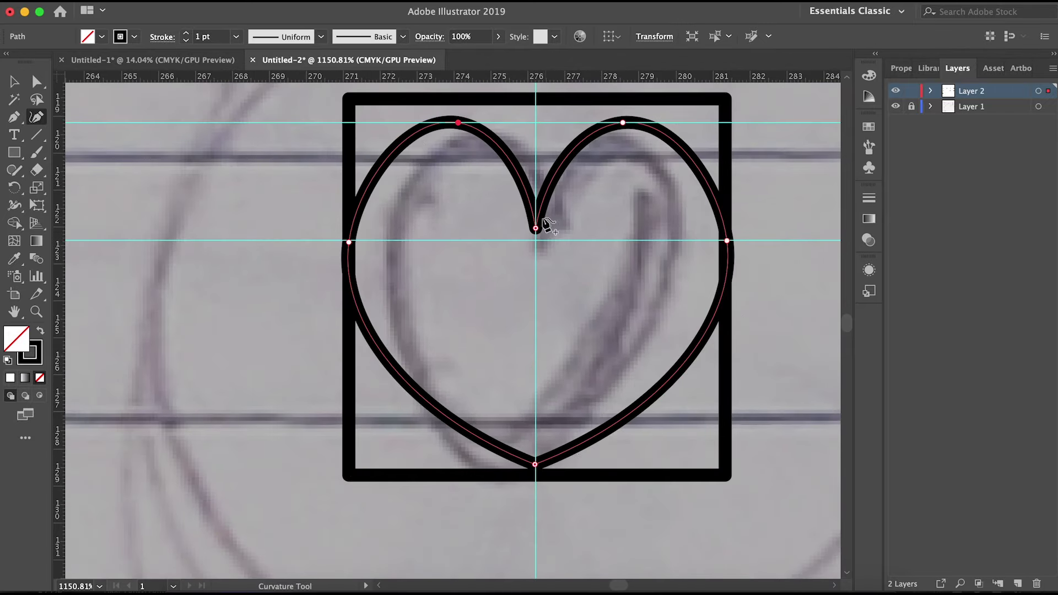
{"action": "left_click_drag", "start_coordinate": [535, 227], "coordinate": [535, 187]}
Delete the reference square
{"action": "key", "text": "v"}
{"action": "key", "text": "ctrl+shift+a"}
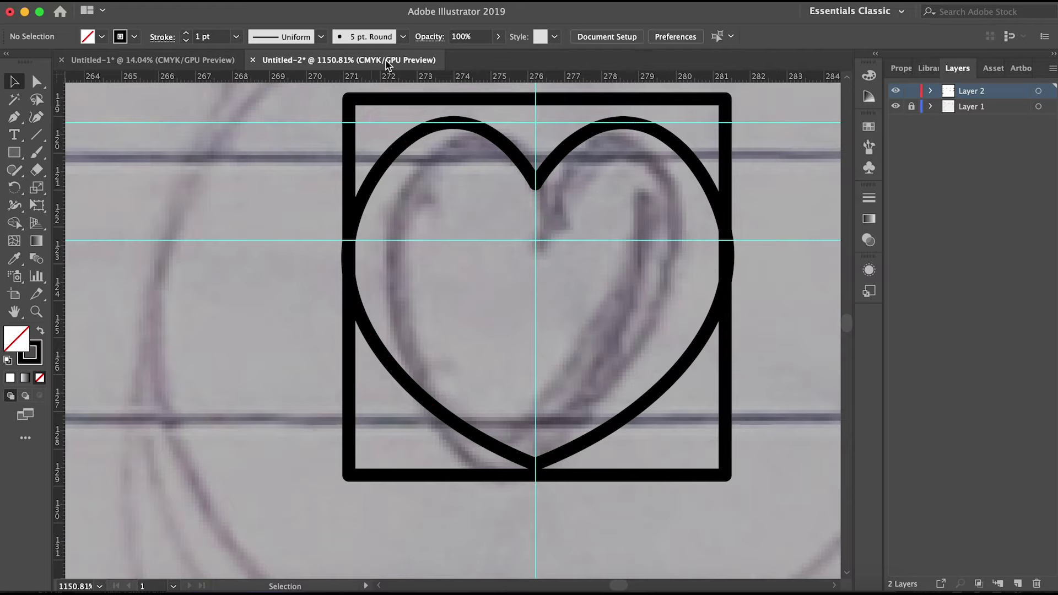
{"action": "left_click", "coordinate": [364, 479]}
{"action": "key", "text": "Delete"}
Fill every traced icon white, then deselect them
{"action": "right_click", "coordinate": [366, 438]}
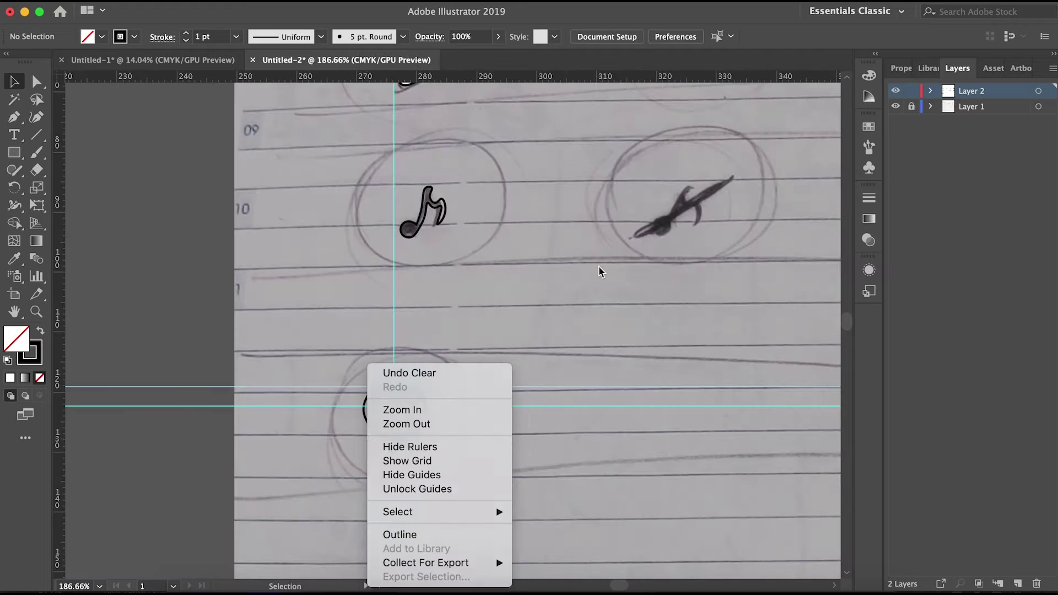
{"action": "scroll", "coordinate": [599, 266], "scroll_direction": "down", "scroll_amount": 10}
{"action": "key", "text": "ctrl+a"}
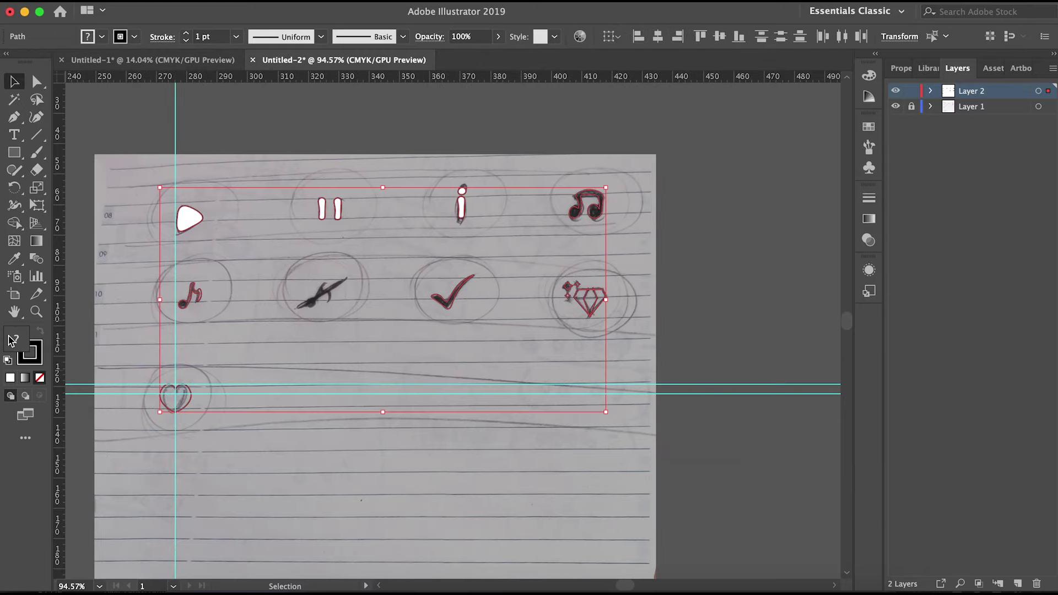
{"action": "double_click", "coordinate": [16, 338]}
{"action": "left_click", "coordinate": [808, 187]}
{"action": "key", "text": "ctrl+shift+a"}
Hide the sketch layer (Layer 1) and merge the diamond's overlapping pieces with Shape Builder
{"action": "scroll", "coordinate": [273, 106], "scroll_direction": "up", "scroll_amount": 2}
{"action": "scroll", "coordinate": [272, 106], "scroll_direction": "down", "scroll_amount": 1}
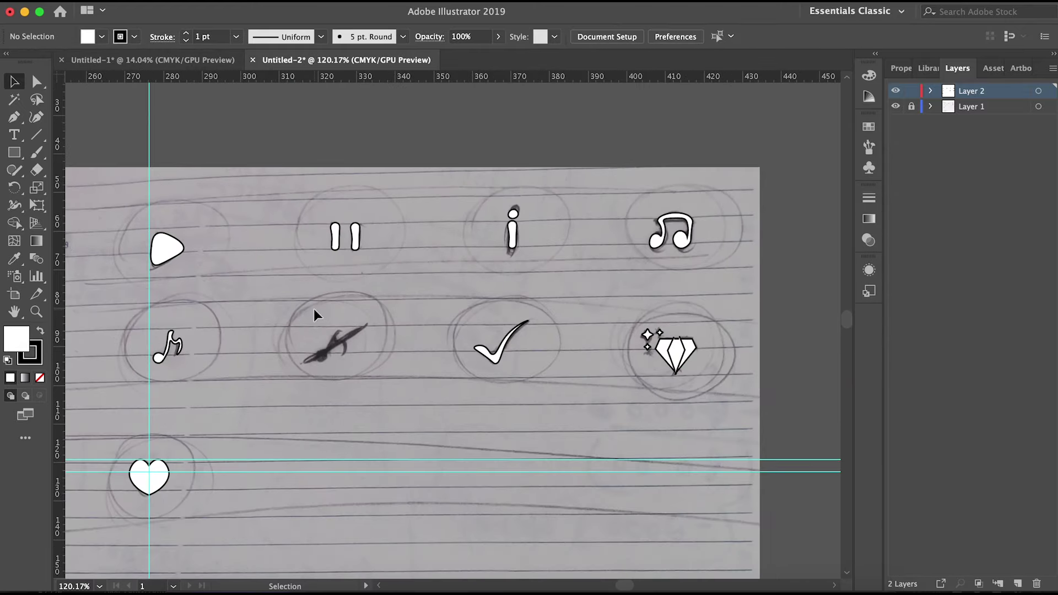
{"action": "left_click", "coordinate": [895, 107]}
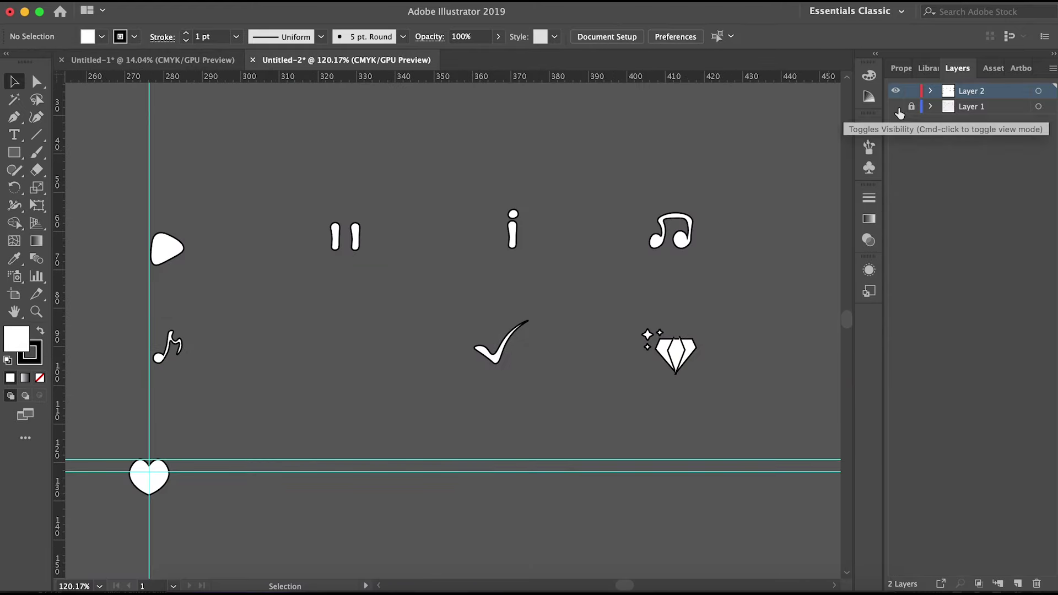
{"action": "scroll", "coordinate": [691, 360], "scroll_direction": "up", "scroll_amount": 5}
{"action": "key", "text": "ctrl+a"}
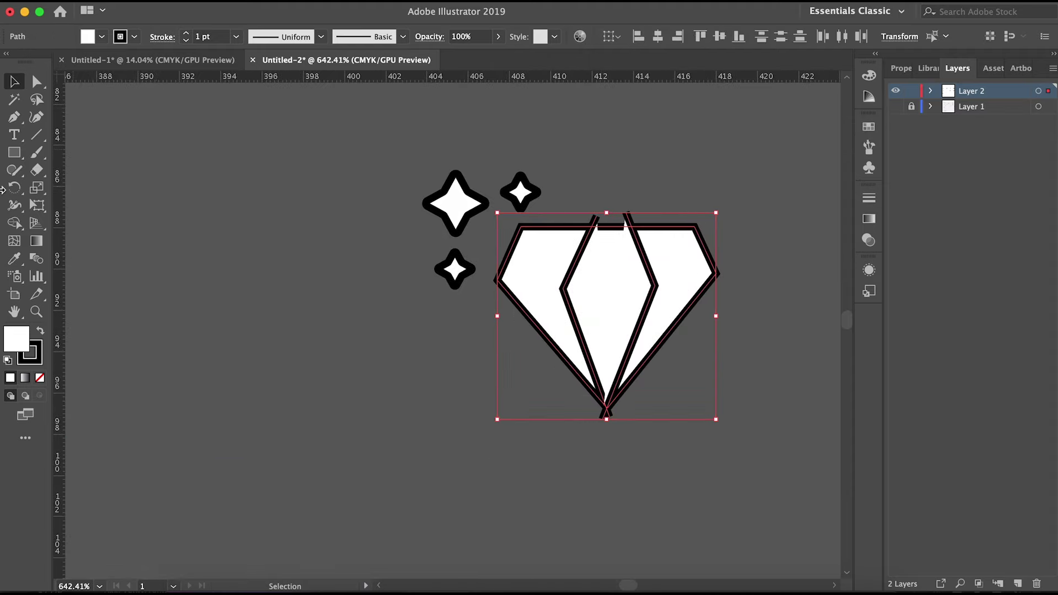
{"action": "left_click", "coordinate": [15, 223]}
{"action": "scroll", "coordinate": [623, 337], "scroll_direction": "up", "scroll_amount": 2}
{"action": "scroll", "coordinate": [634, 573], "scroll_direction": "down", "scroll_amount": 2}
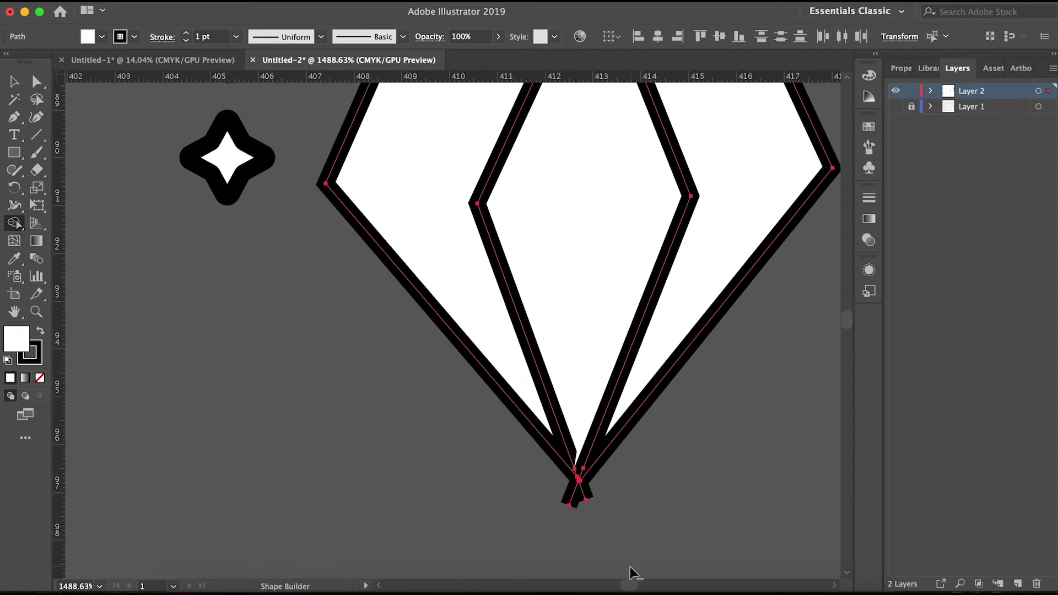
Place a vertical guide through the diamond's centre and snap its outer and inner vertices to it
{"action": "key", "text": "v"}
{"action": "left_click", "coordinate": [331, 493]}
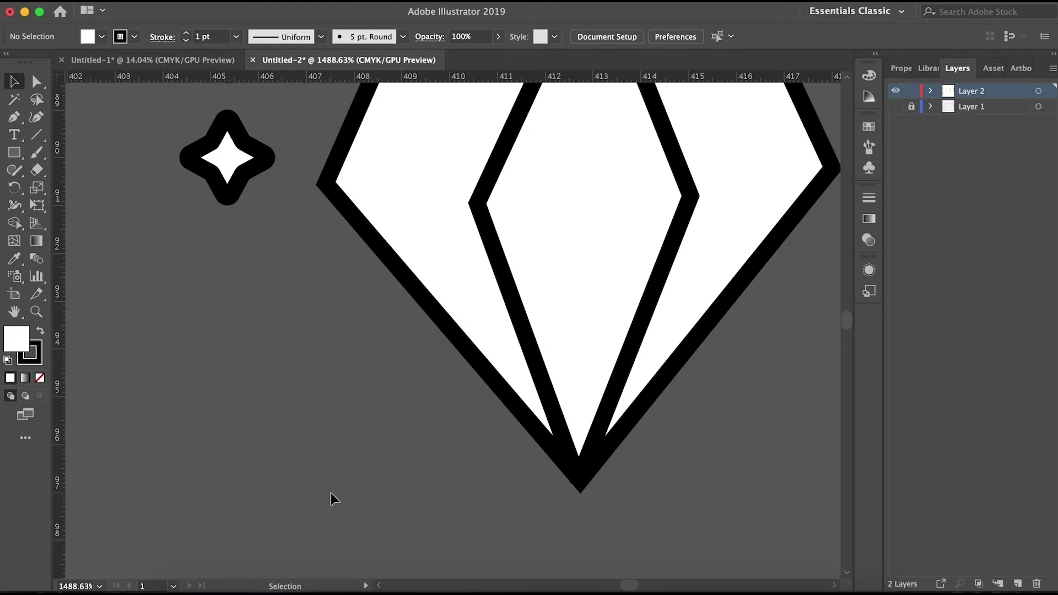
{"action": "scroll", "coordinate": [331, 493], "scroll_direction": "down", "scroll_amount": 3}
{"action": "scroll", "coordinate": [530, 336], "scroll_direction": "up", "scroll_amount": 3}
{"action": "left_click_drag", "start_coordinate": [58, 270], "coordinate": [475, 270]}
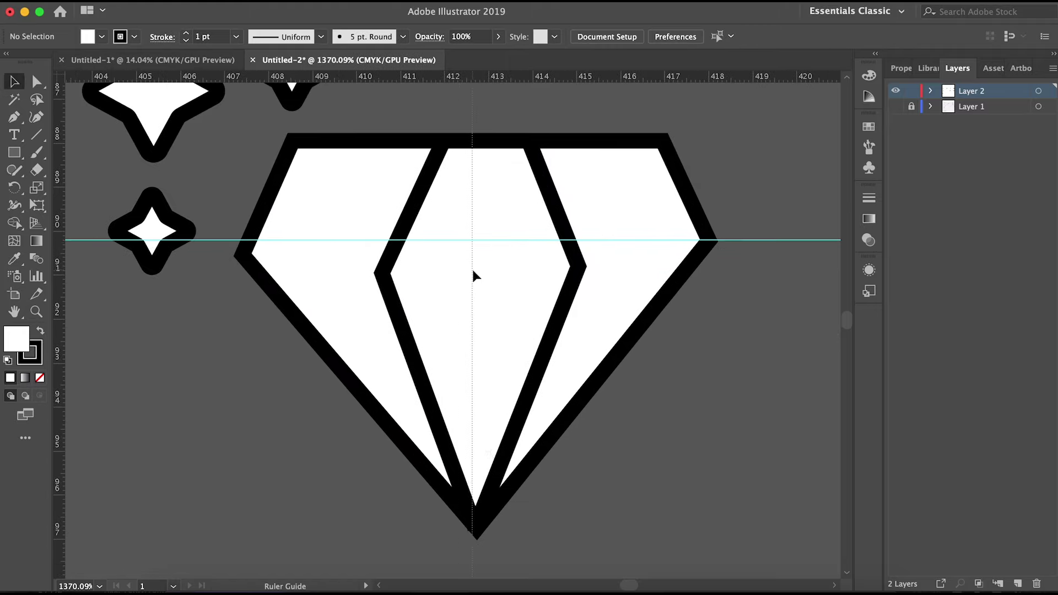
{"action": "key", "text": "a"}
{"action": "left_click", "coordinate": [243, 255]}
{"action": "left_click_drag", "start_coordinate": [242, 255], "coordinate": [242, 241]}
{"action": "left_click_drag", "start_coordinate": [375, 272], "coordinate": [373, 240]}
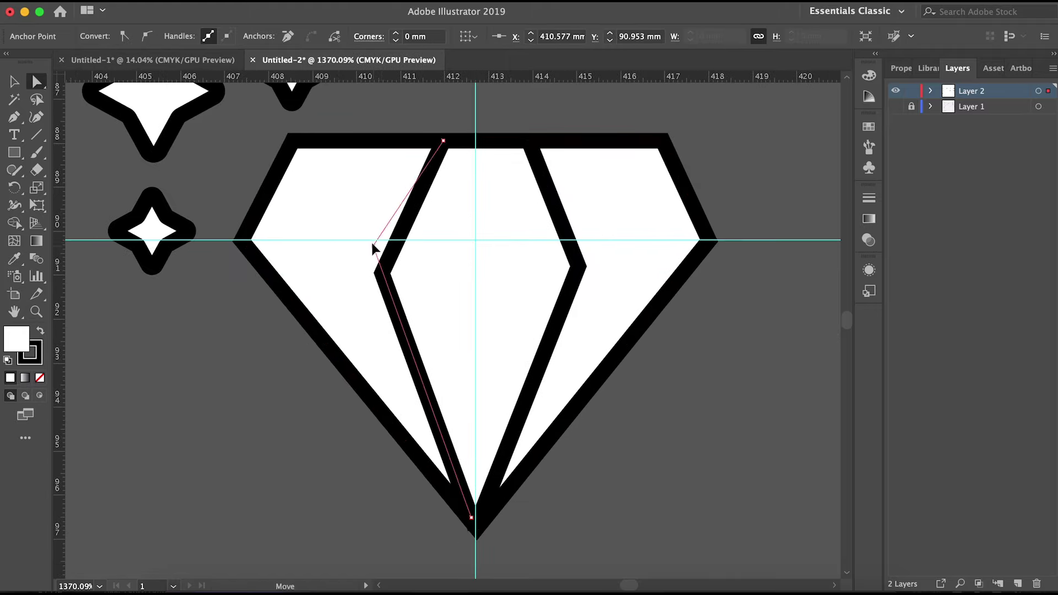
{"action": "left_click_drag", "start_coordinate": [576, 274], "coordinate": [585, 241]}
Shift the inner facet's top corner left so the facet lines meet cleanly at the bottom point
{"action": "scroll", "coordinate": [618, 270], "scroll_direction": "down", "scroll_amount": 2}
{"action": "key", "text": "ctrl+semicolon"}
{"action": "scroll", "coordinate": [614, 225], "scroll_direction": "up", "scroll_amount": 2}
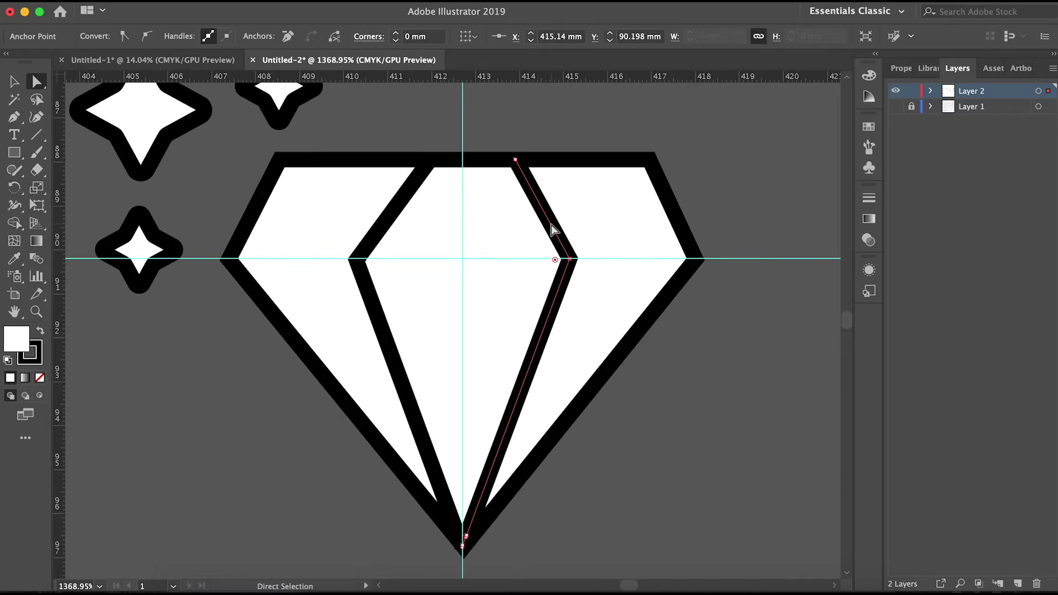
{"action": "left_click_drag", "start_coordinate": [514, 165], "coordinate": [502, 166]}
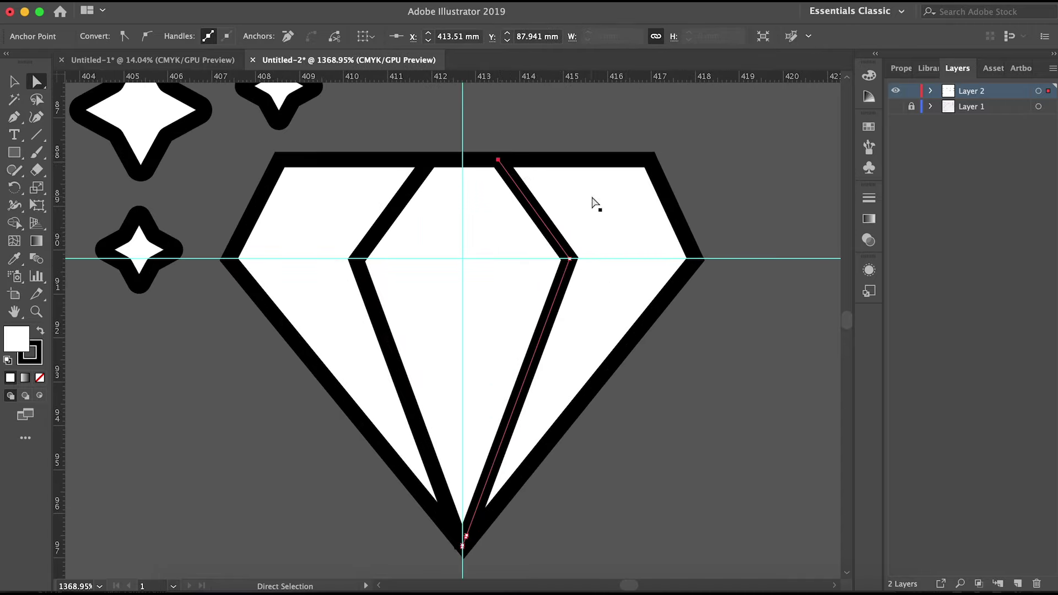
{"action": "scroll", "coordinate": [533, 428], "scroll_direction": "down", "scroll_amount": 5}
{"action": "scroll", "coordinate": [533, 429], "scroll_direction": "down", "scroll_amount": 2}
{"action": "key", "text": "ctrl+semicolon"}
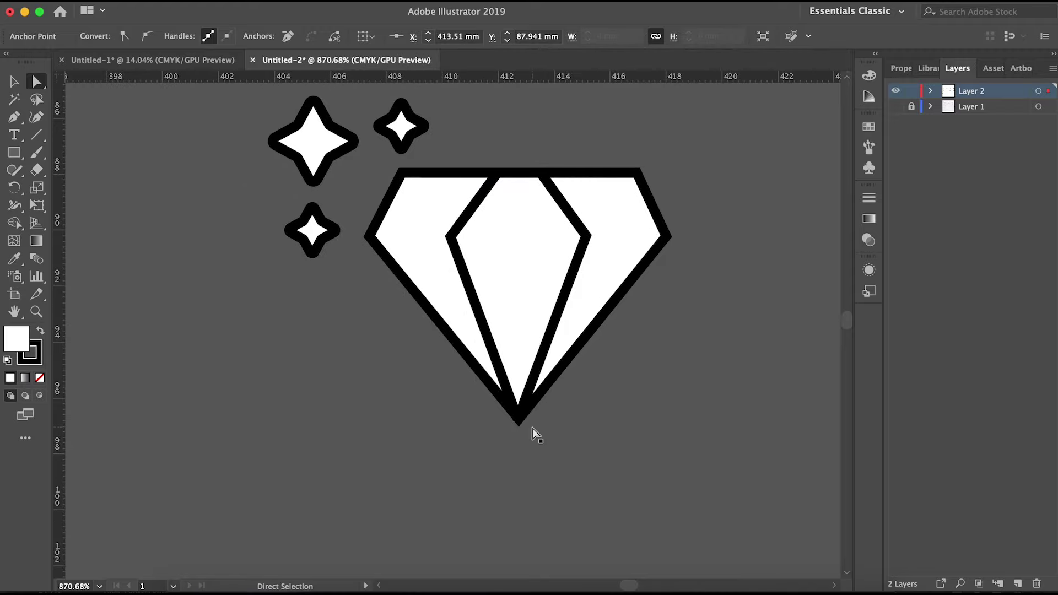
{"action": "key", "text": "ctrl+semicolon"}
{"action": "scroll", "coordinate": [533, 428], "scroll_direction": "down", "scroll_amount": 3}
{"action": "scroll", "coordinate": [298, 459], "scroll_direction": "down", "scroll_amount": 5}
{"action": "scroll", "coordinate": [298, 458], "scroll_direction": "up", "scroll_amount": 4}
{"action": "scroll", "coordinate": [503, 416], "scroll_direction": "up", "scroll_amount": 1}
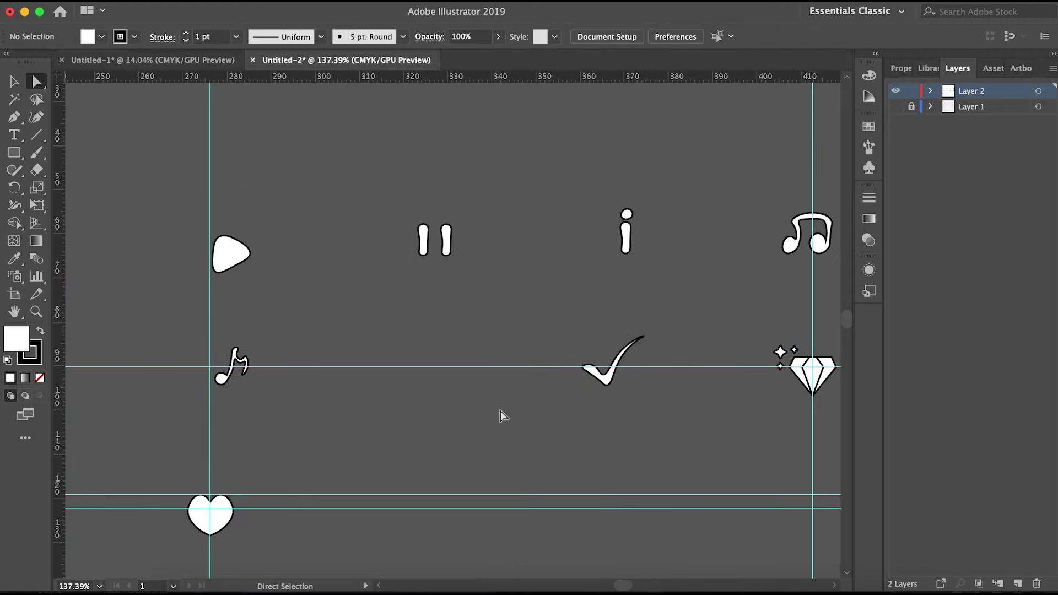
{"action": "scroll", "coordinate": [503, 416], "scroll_direction": "down", "scroll_amount": 3}
{"action": "scroll", "coordinate": [503, 416], "scroll_direction": "right", "scroll_amount": 2}
Cancel the save prompt and switch the document's measurement units to pixels
{"action": "key", "text": "ctrl+s"}
{"action": "left_click", "coordinate": [741, 392]}
{"action": "left_click", "coordinate": [344, 1]}
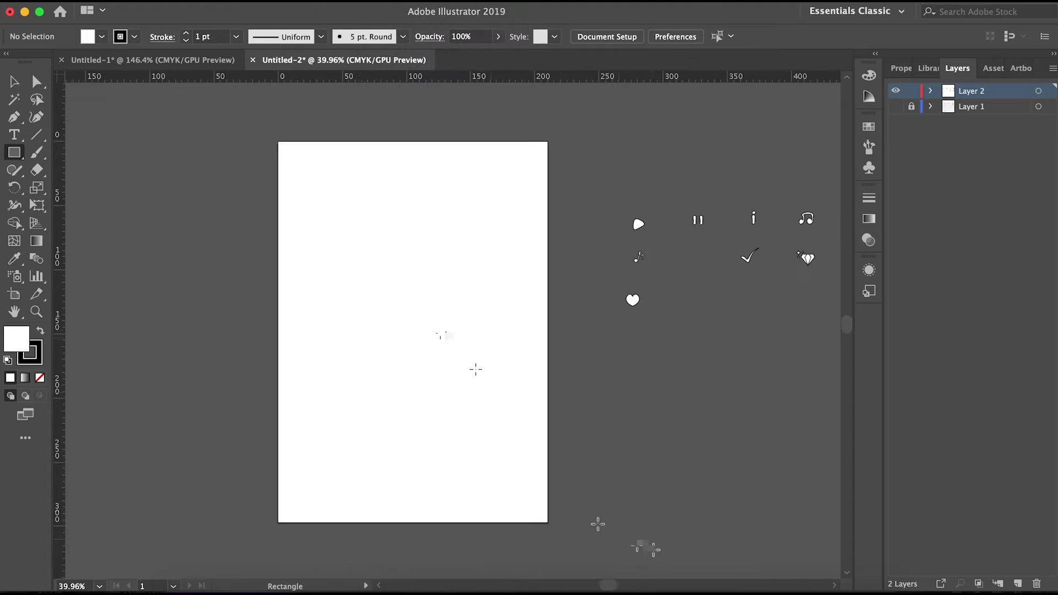
{"action": "left_click", "coordinate": [393, 382]}
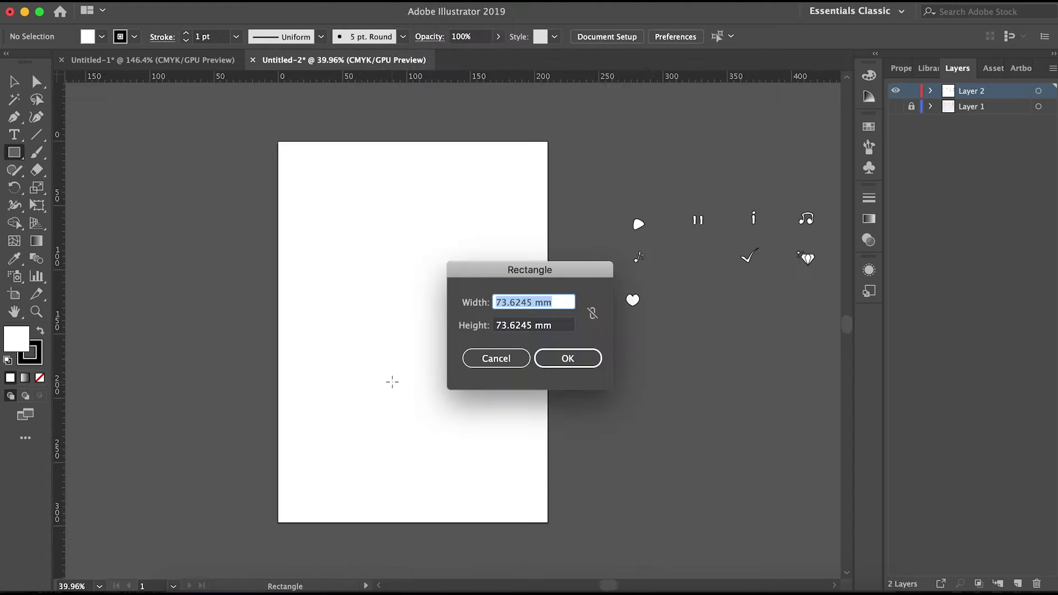
{"action": "left_click", "coordinate": [499, 358]}
{"action": "right_click", "coordinate": [504, 77]}
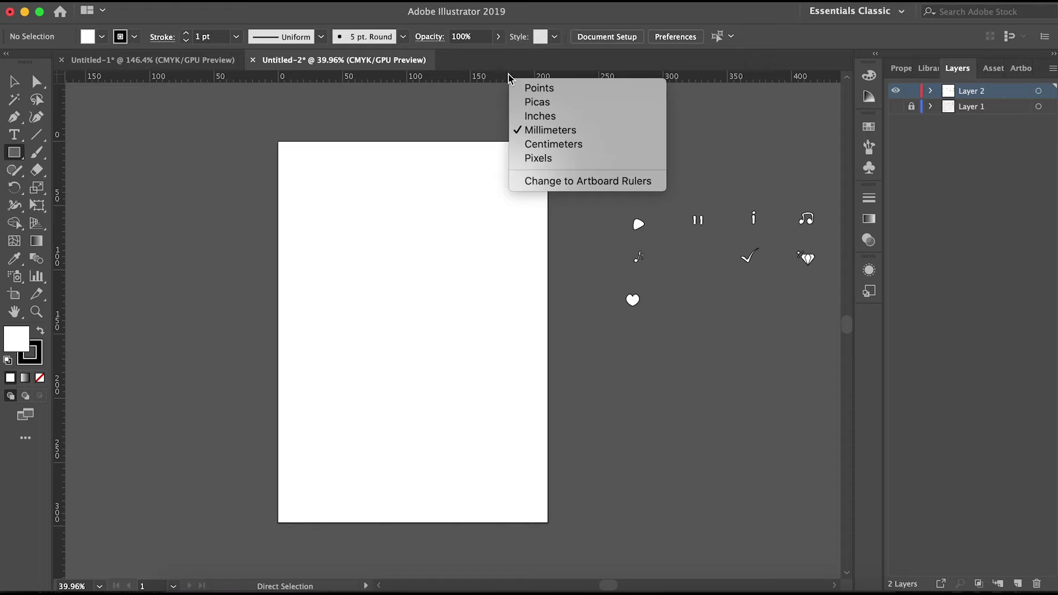
{"action": "left_click", "coordinate": [543, 158]}
Create a 240×240 px square at the artboard's top-left and fill it grey-beige
{"action": "left_click", "coordinate": [484, 188]}
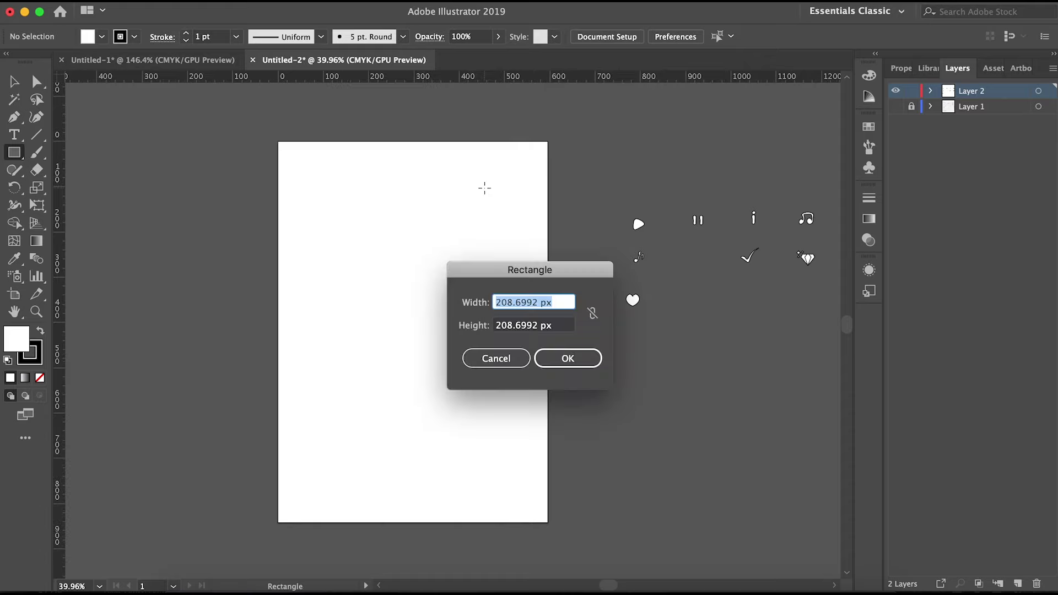
{"action": "type", "text": "240"}
{"action": "key", "text": "Tab"}
{"action": "key", "text": "Tab"}
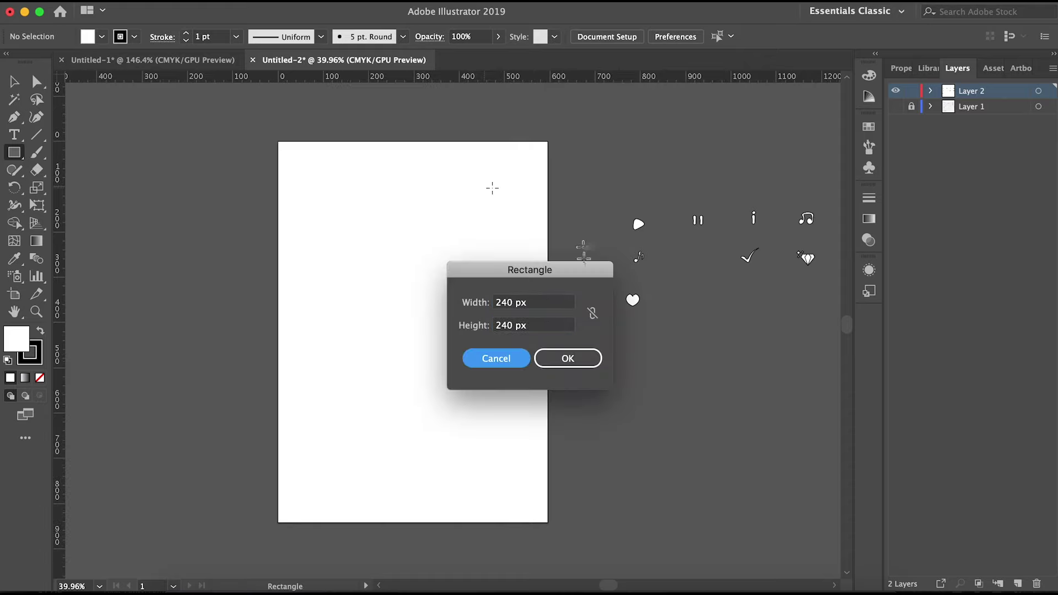
{"action": "left_click", "coordinate": [568, 358]}
{"action": "key", "text": "v"}
{"action": "mouse_move", "coordinate": [547, 248]}
{"action": "left_mouse_down"}
{"action": "mouse_move", "coordinate": [359, 226]}
{"action": "mouse_move", "coordinate": [496, 204]}
{"action": "left_mouse_up"}
{"action": "double_click", "coordinate": [16, 339]}
{"action": "left_click", "coordinate": [485, 241]}
{"action": "left_click", "coordinate": [810, 187]}
Duplicate and align the square, then copy the pair down into a second row
{"action": "key", "text": "super+a"}
{"action": "left_click", "coordinate": [609, 36]}
{"action": "left_click", "coordinate": [551, 77]}
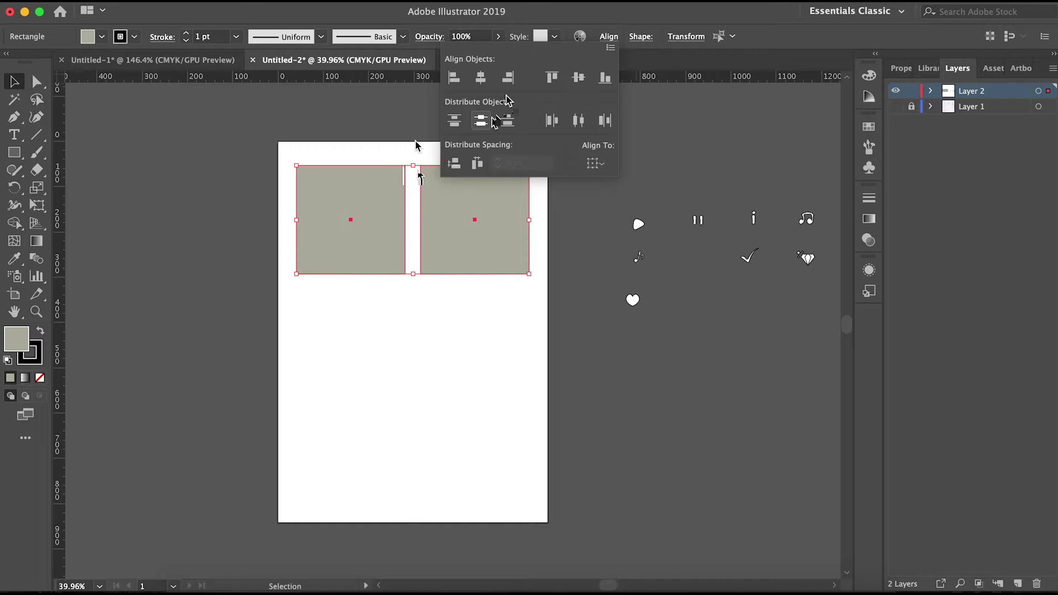
{"action": "right_click", "coordinate": [463, 240]}
{"action": "left_click", "coordinate": [451, 246]}
{"action": "left_click_drag", "start_coordinate": [451, 247], "coordinate": [446, 366]}
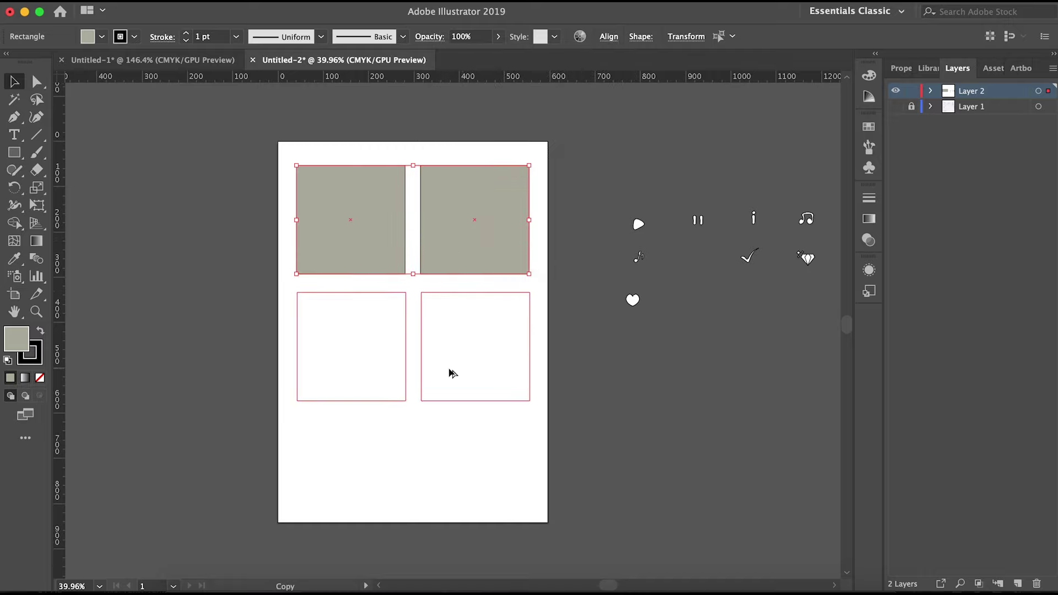
{"action": "left_click", "coordinate": [280, 292]}
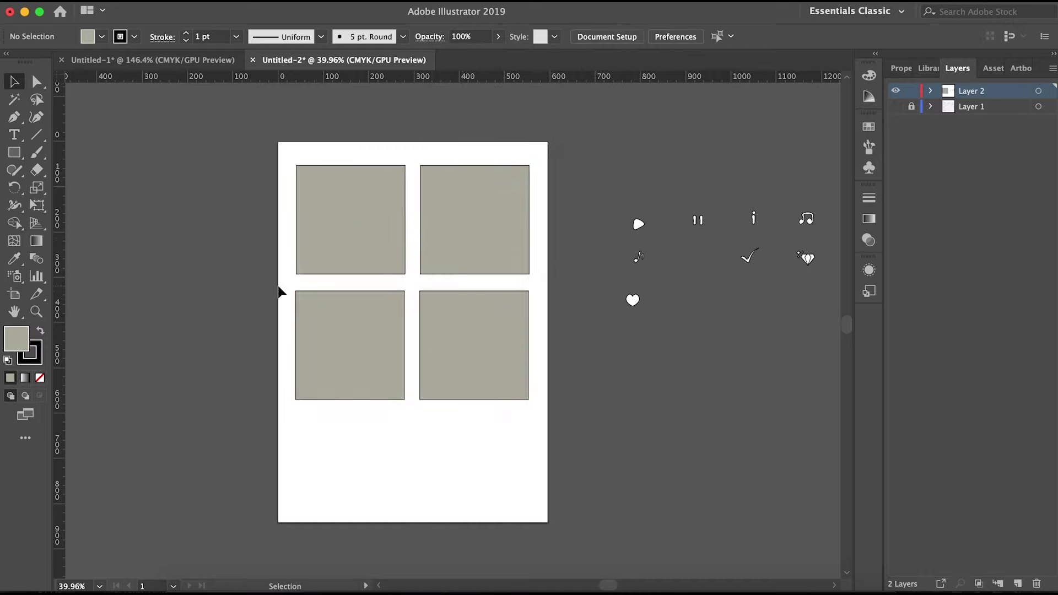
Select all four grey squares and lock them with Object > Lock > Selection
{"action": "left_click", "coordinate": [363, 209]}
{"action": "left_click", "coordinate": [459, 217], "text": "shift"}
{"action": "left_click", "coordinate": [385, 328], "text": "shift"}
{"action": "left_click", "coordinate": [454, 313], "text": "shift"}
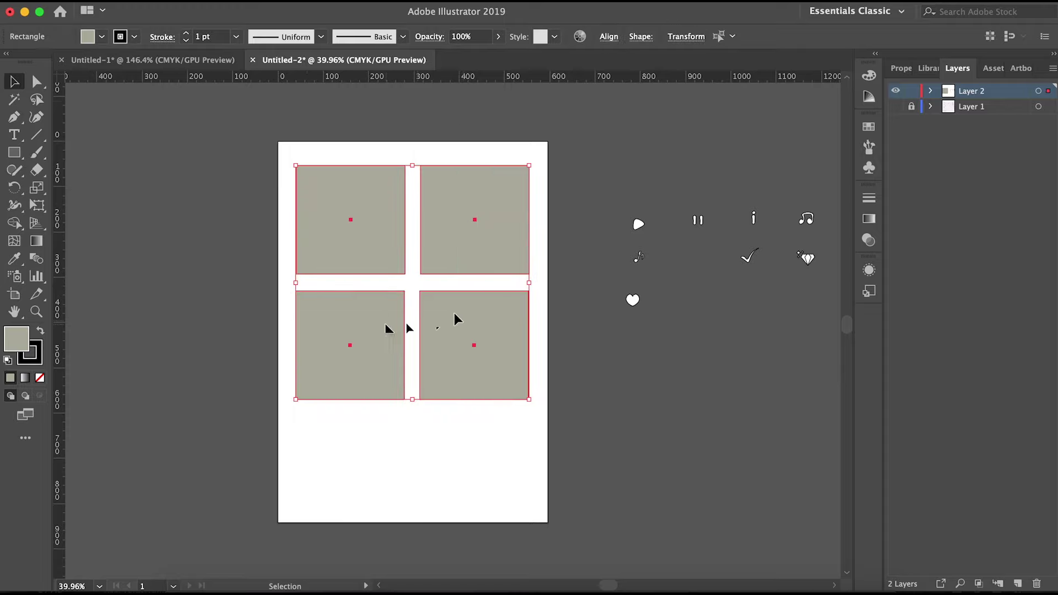
{"action": "left_click", "coordinate": [176, 1]}
{"action": "left_click", "coordinate": [366, 85]}
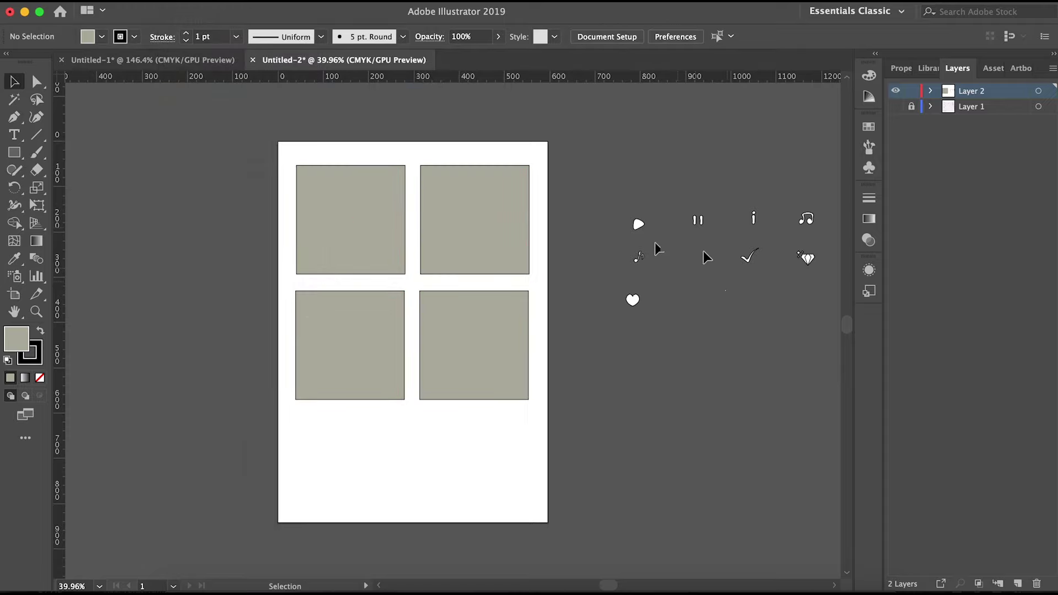
{"action": "left_click_drag", "start_coordinate": [24, 156], "coordinate": [69, 186]}
Create a 240 px circle and move it into the top-left square
{"action": "left_click", "coordinate": [359, 202]}
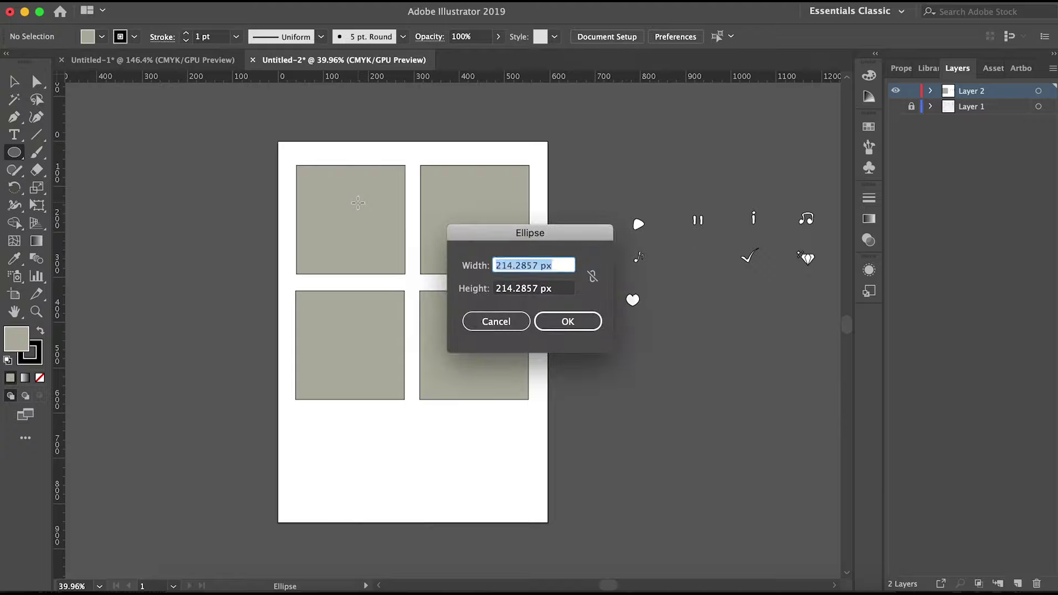
{"action": "key", "text": "Return"}
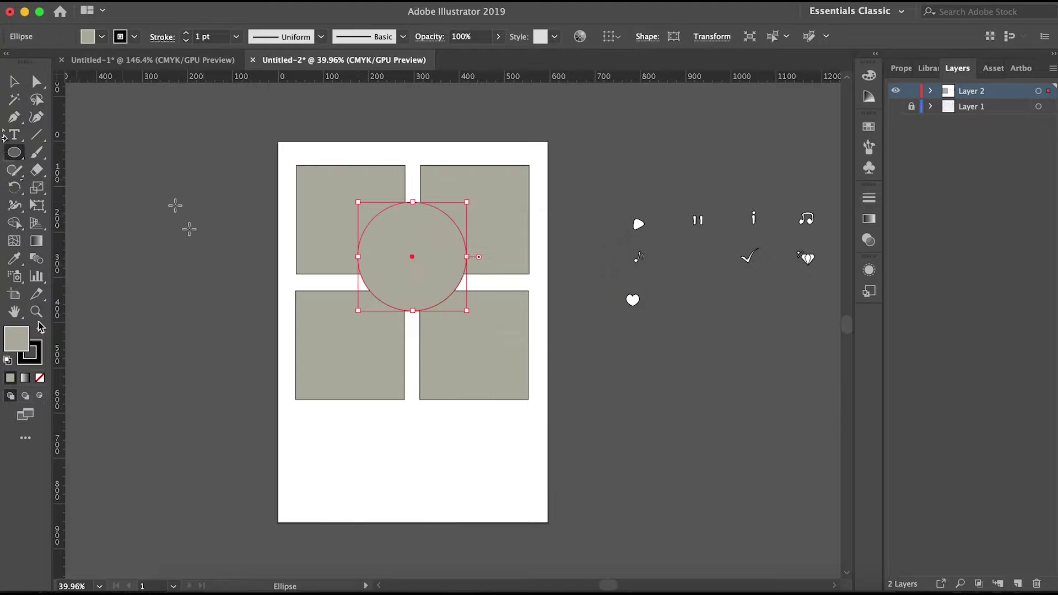
{"action": "key", "text": "v"}
{"action": "left_click_drag", "start_coordinate": [406, 255], "coordinate": [342, 214]}
{"action": "scroll", "coordinate": [342, 215], "scroll_direction": "up", "scroll_amount": 5}
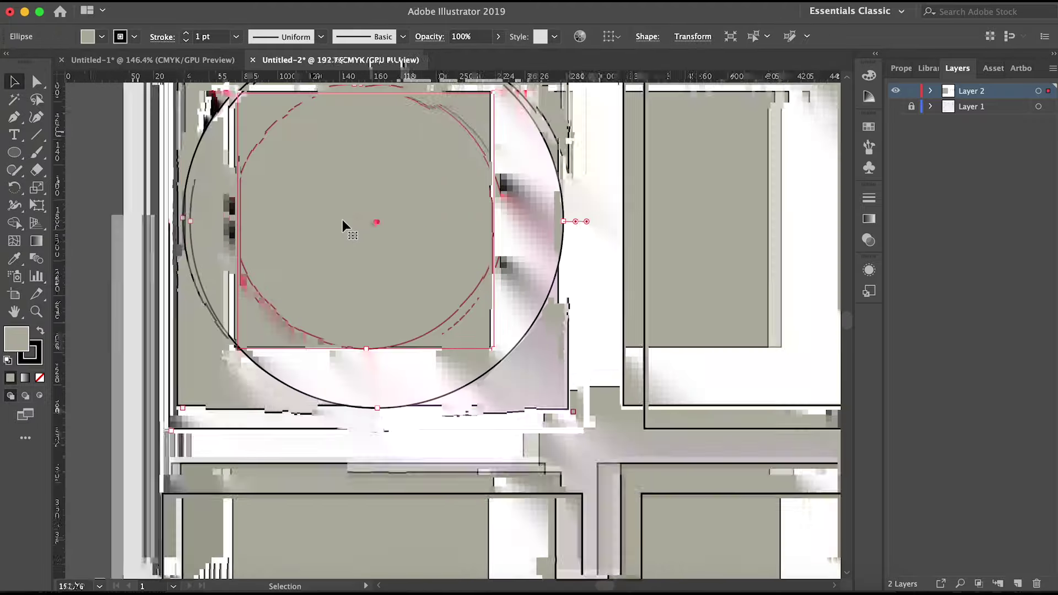
{"action": "scroll", "coordinate": [342, 219], "scroll_direction": "down", "scroll_amount": 2}
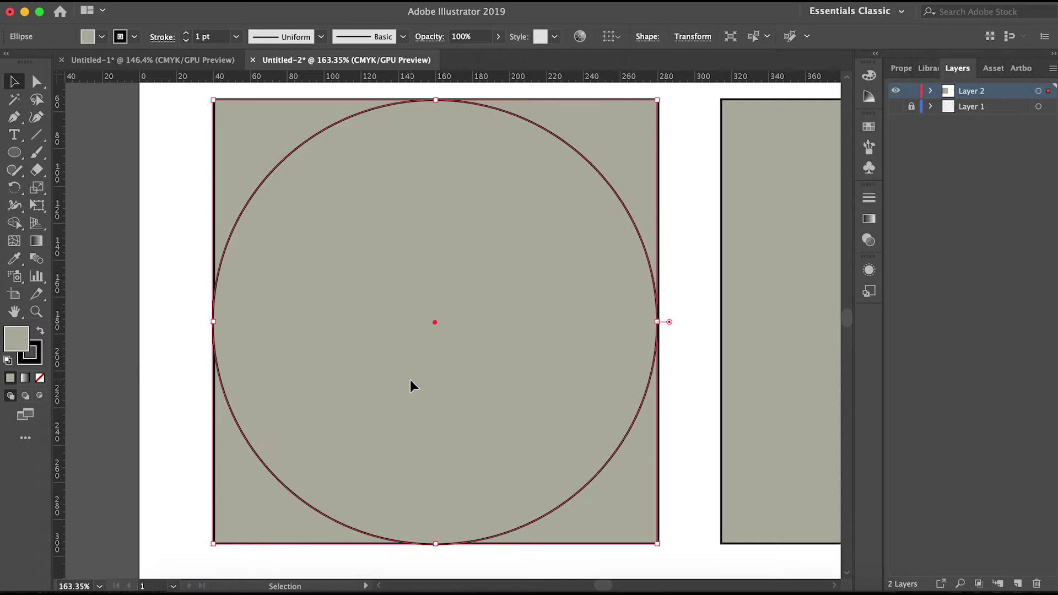
{"action": "scroll", "coordinate": [410, 379], "scroll_direction": "down", "scroll_amount": 5}
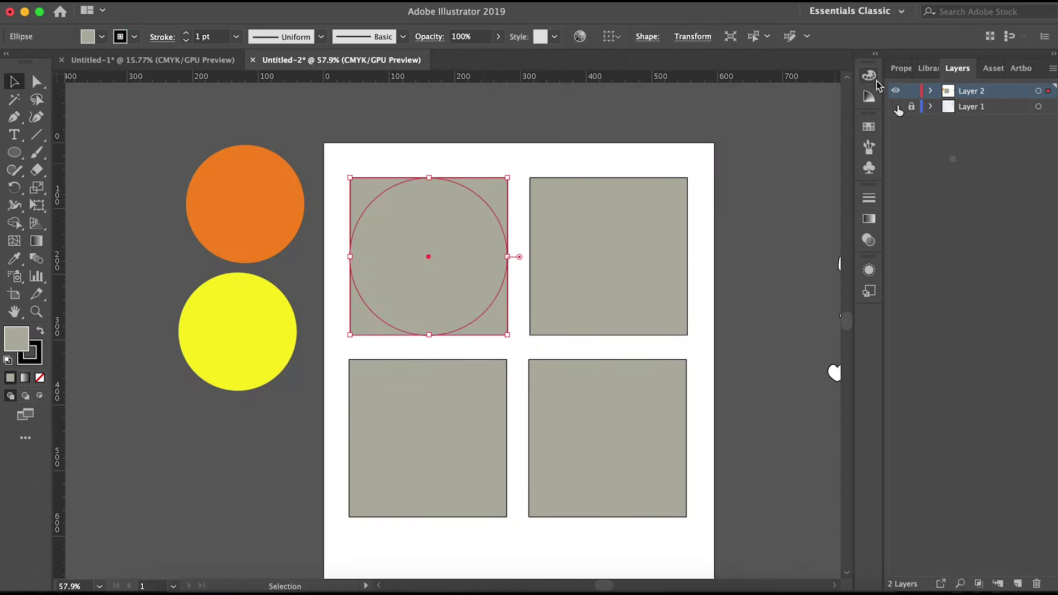
Give the circle a linear gradient fill with sampled orange and yellow stops
{"action": "left_click", "coordinate": [869, 223]}
{"action": "left_click", "coordinate": [755, 321]}
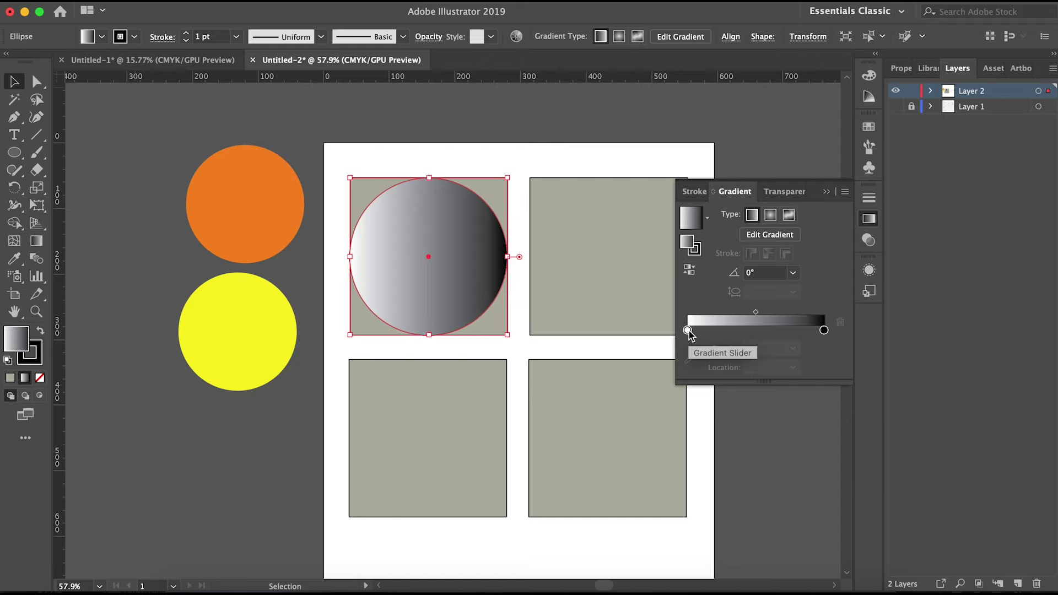
{"action": "left_click", "coordinate": [14, 259]}
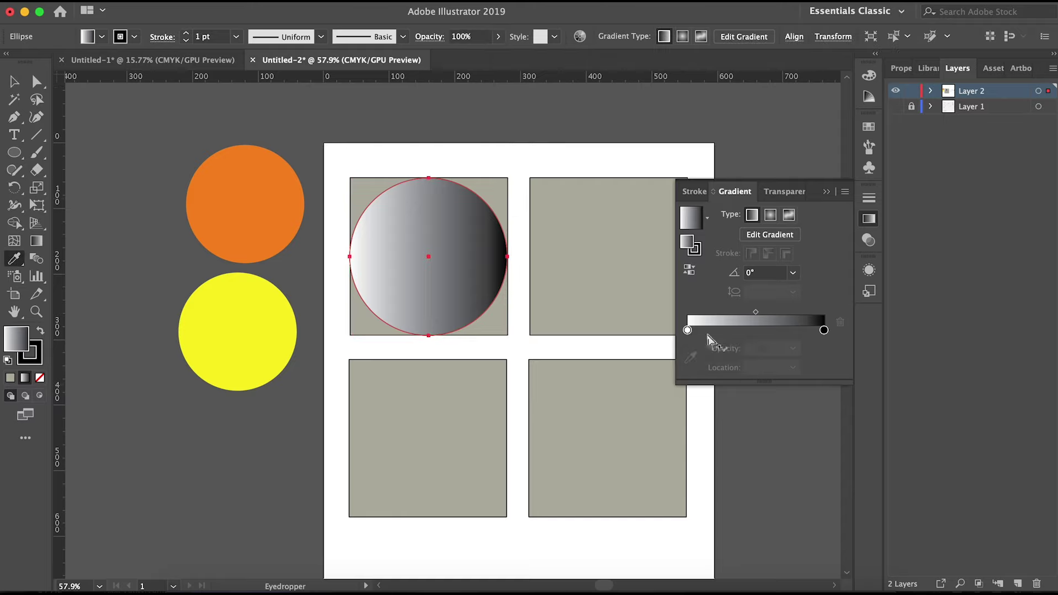
{"action": "left_click", "coordinate": [687, 329]}
{"action": "left_click", "coordinate": [284, 184]}
{"action": "left_click", "coordinate": [824, 312]}
{"action": "left_click", "coordinate": [243, 286]}
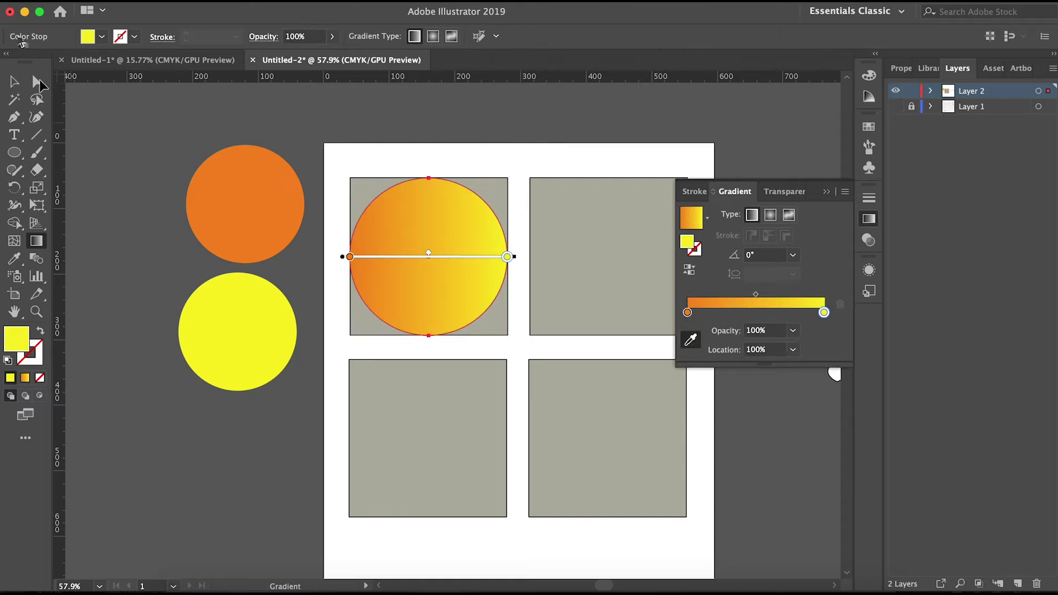
Make the gradient run vertically with orange at the bottom, widen the yellow, and remove the outline
{"action": "left_click", "coordinate": [14, 82]}
{"action": "key", "text": "g"}
{"action": "mouse_move", "coordinate": [428, 212]}
{"action": "left_mouse_down"}
{"action": "mouse_move", "coordinate": [429, 302]}
{"action": "mouse_move", "coordinate": [397, 210]}
{"action": "left_mouse_up"}
{"action": "left_click_drag", "start_coordinate": [802, 314], "coordinate": [774, 314]}
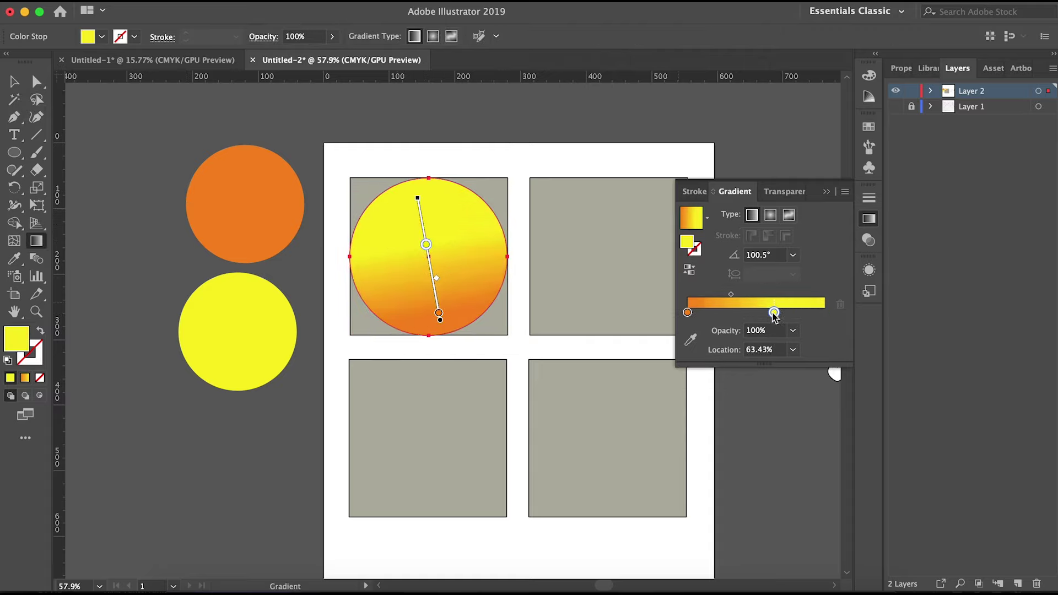
{"action": "left_click", "coordinate": [14, 81]}
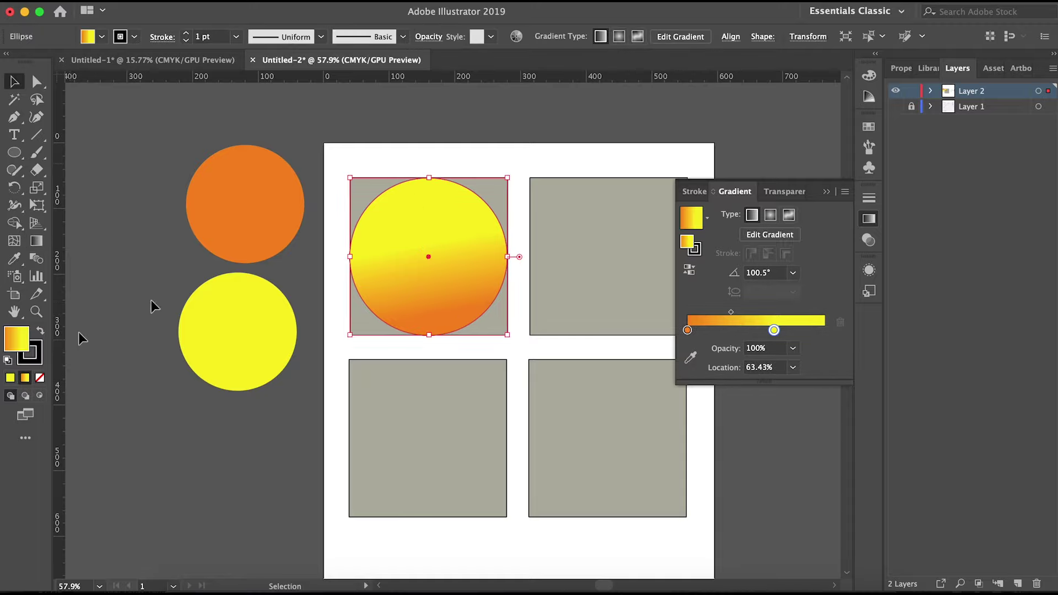
{"action": "key", "text": "slash"}
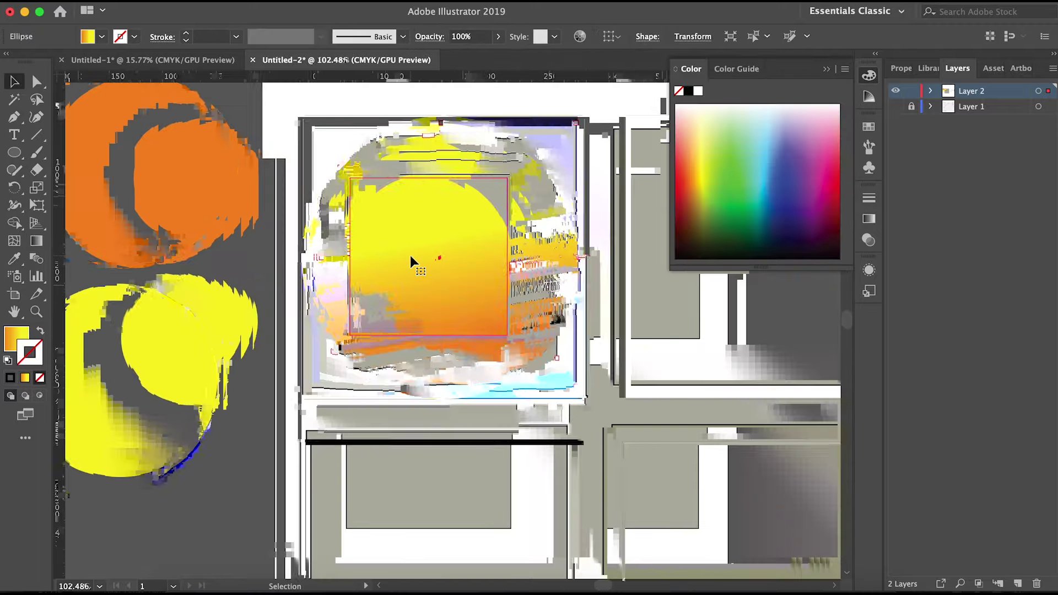
Add a smaller circle centred inside the first, with no outline
{"action": "scroll", "coordinate": [410, 256], "scroll_direction": "up", "scroll_amount": 3}
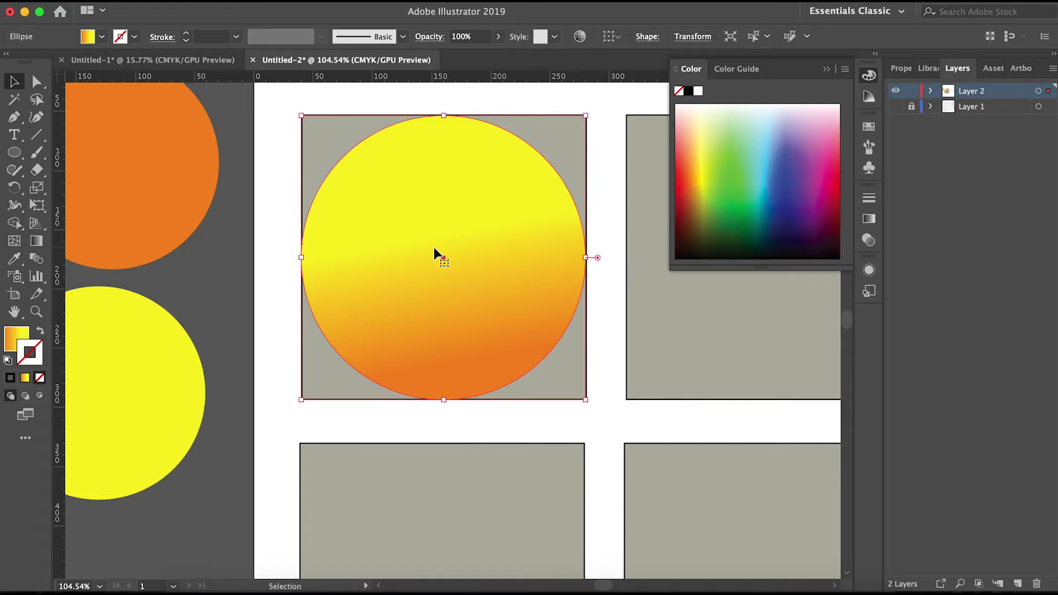
{"action": "left_click_drag", "start_coordinate": [315, 131], "coordinate": [331, 145]}
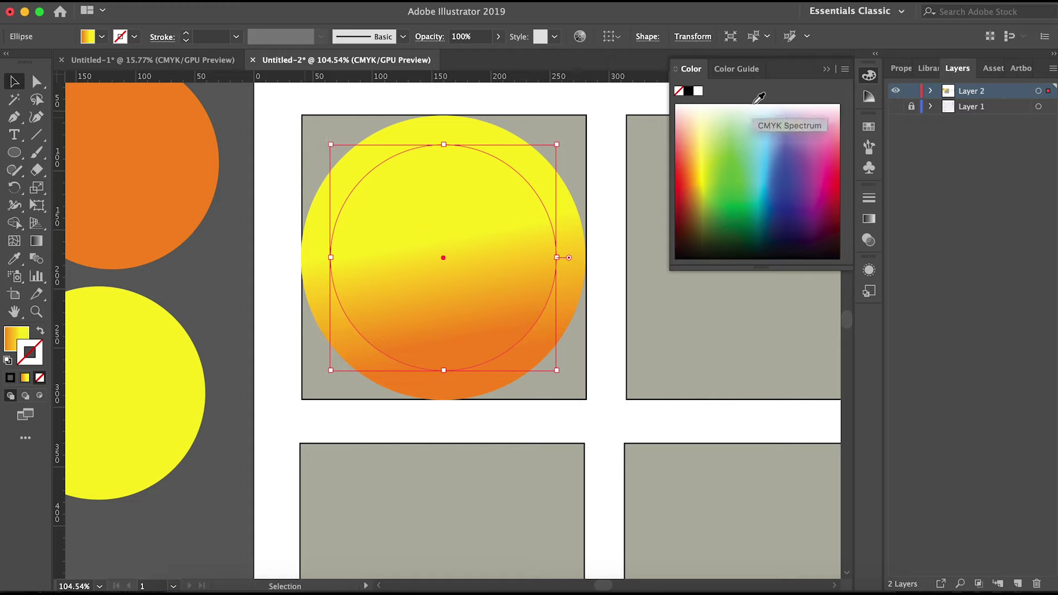
{"action": "left_click", "coordinate": [869, 219]}
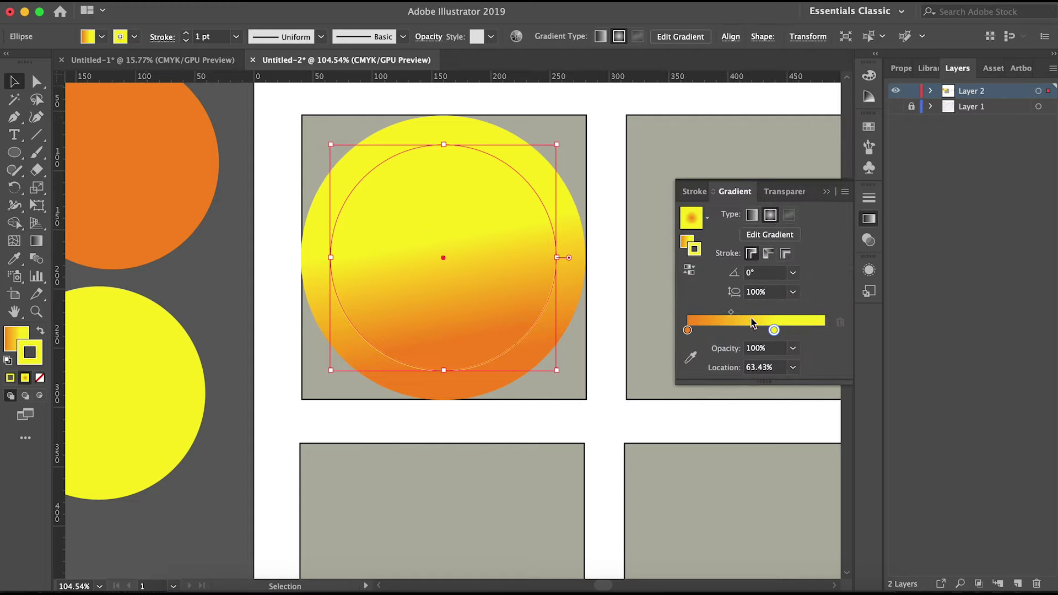
{"action": "left_click", "coordinate": [39, 377]}
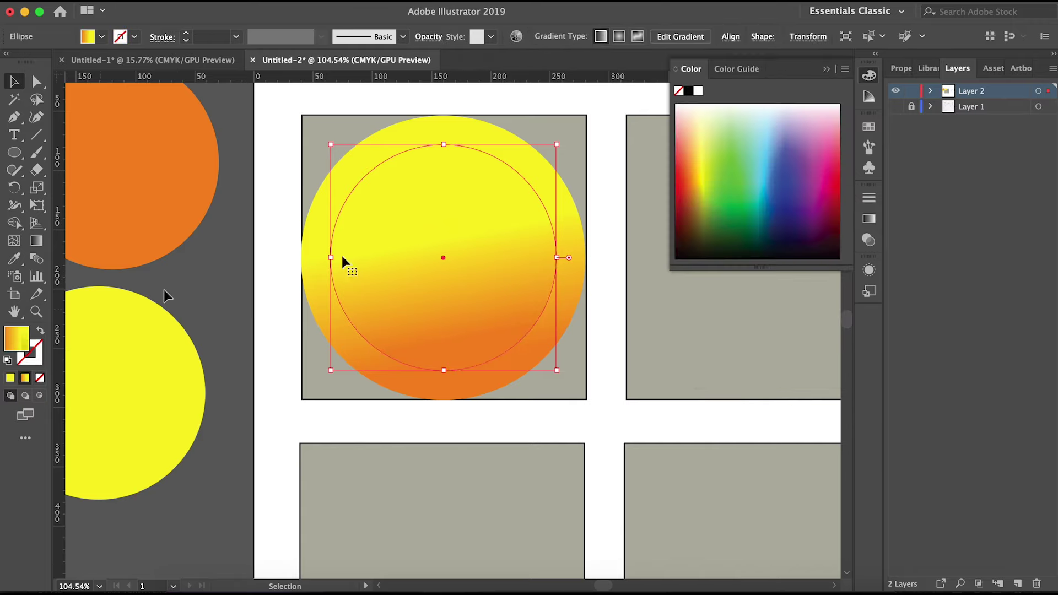
Switch the inner circle's gradient to radial with an orange stop and a dark brown stop
{"action": "left_click", "coordinate": [869, 219]}
{"action": "left_click", "coordinate": [770, 215]}
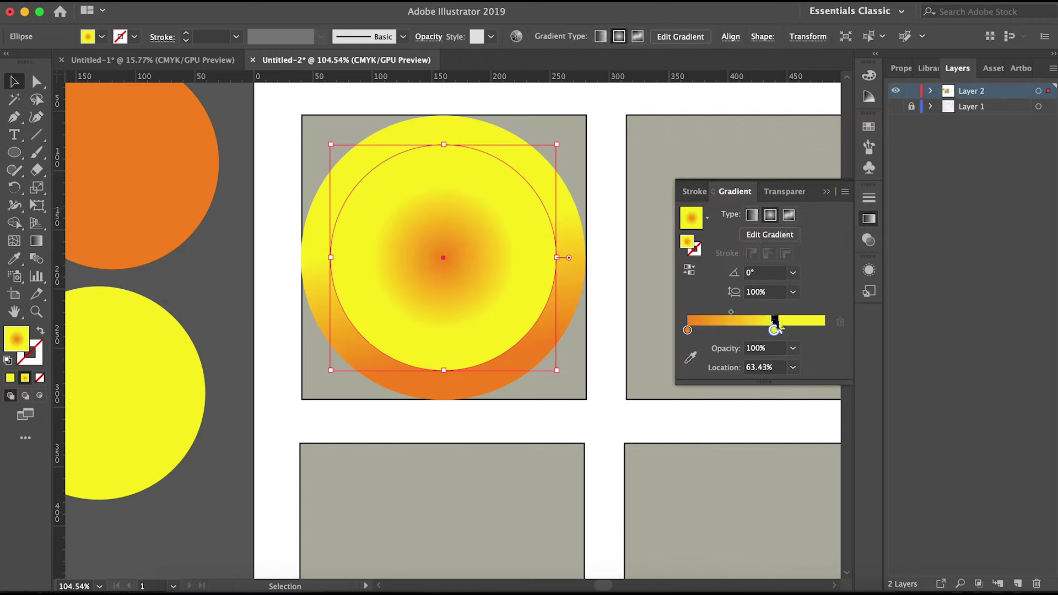
{"action": "left_click", "coordinate": [691, 358]}
{"action": "left_click", "coordinate": [213, 186]}
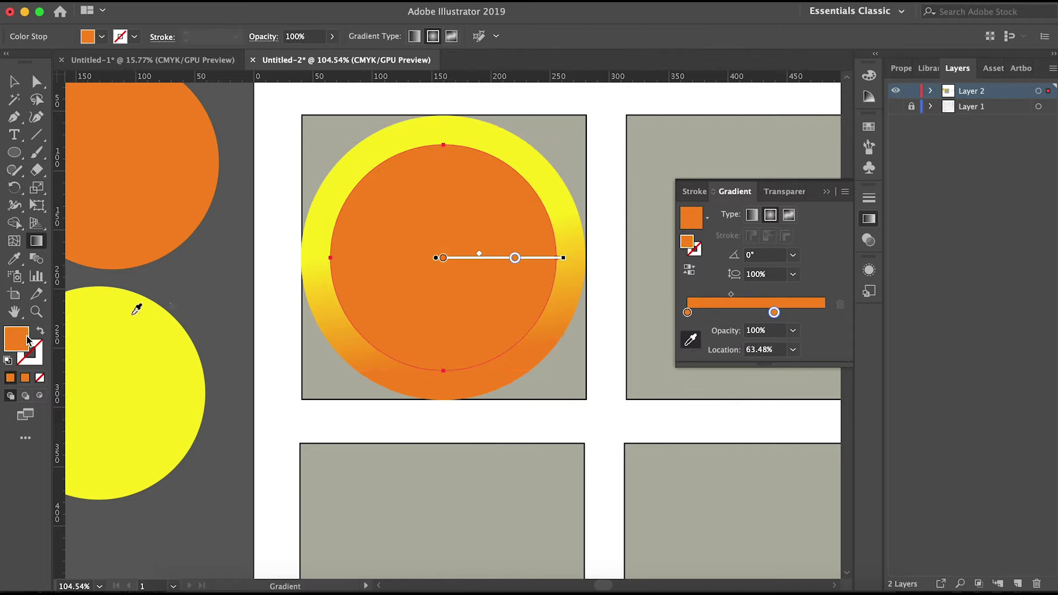
{"action": "double_click", "coordinate": [20, 338]}
{"action": "left_click", "coordinate": [633, 257]}
{"action": "left_click", "coordinate": [812, 190]}
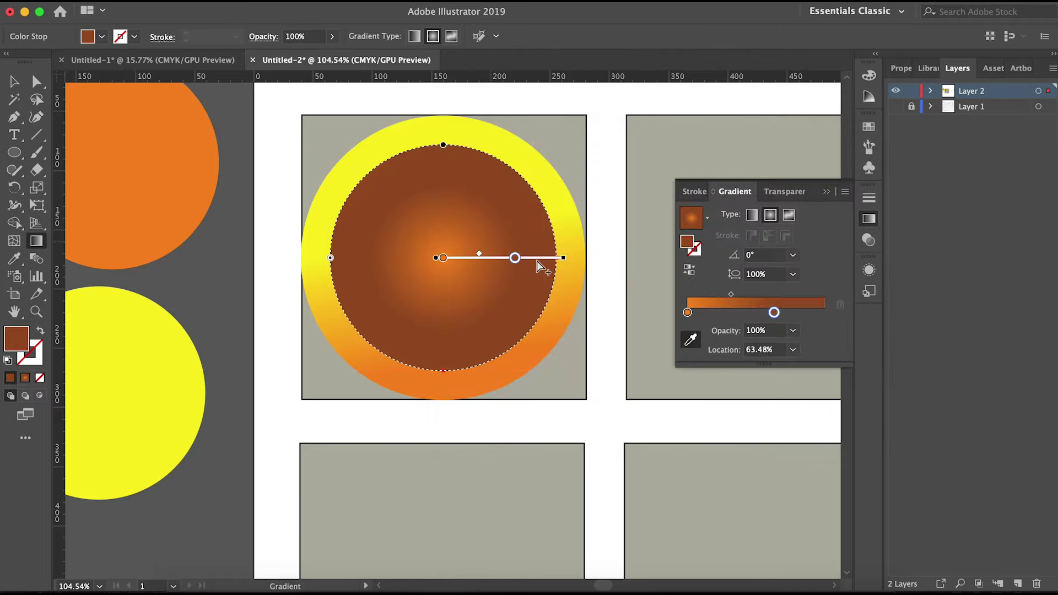
Drag the brown stop to the outer end and widen the orange centre
{"action": "left_click_drag", "start_coordinate": [722, 312], "coordinate": [827, 312]}
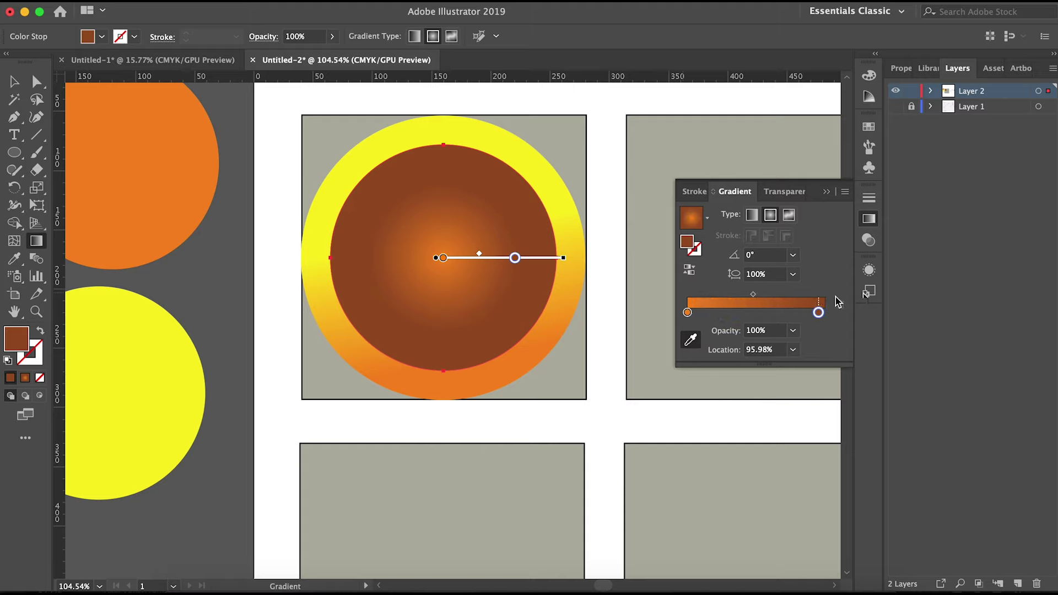
{"action": "left_click_drag", "start_coordinate": [687, 313], "coordinate": [785, 313]}
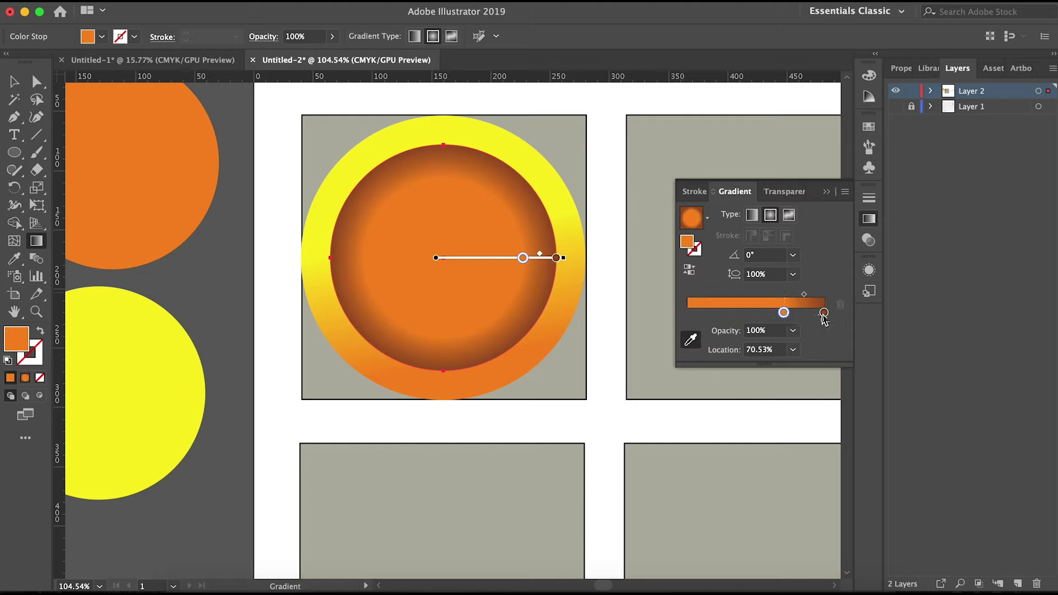
{"action": "key", "text": "v"}
{"action": "left_click", "coordinate": [253, 137]}
{"action": "scroll", "coordinate": [424, 232], "scroll_direction": "down", "scroll_amount": 1}
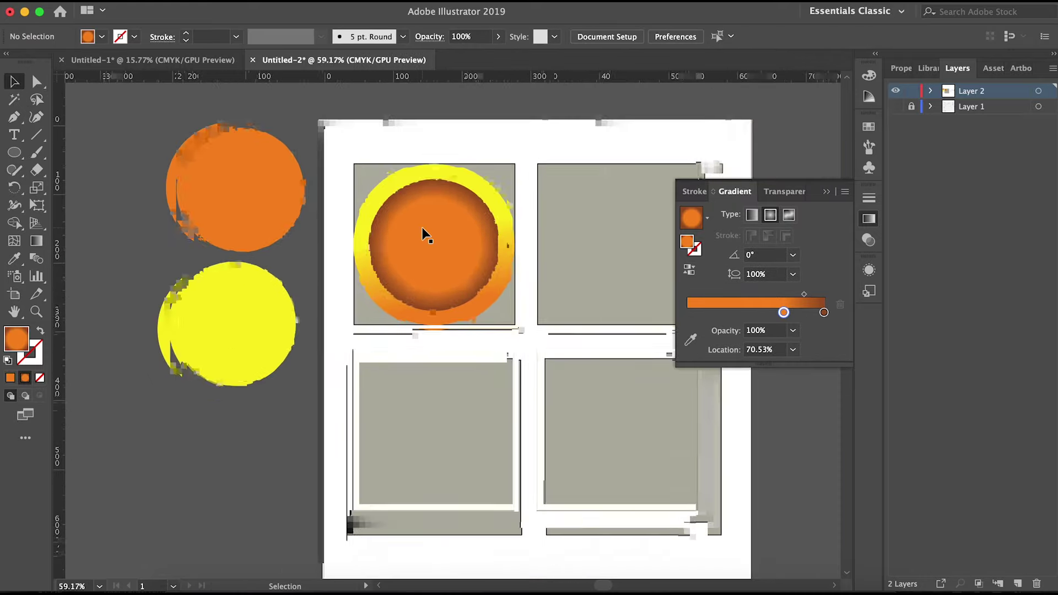
Select the outer circle and change its yellow gradient stop to white
{"action": "left_click", "coordinate": [527, 202]}
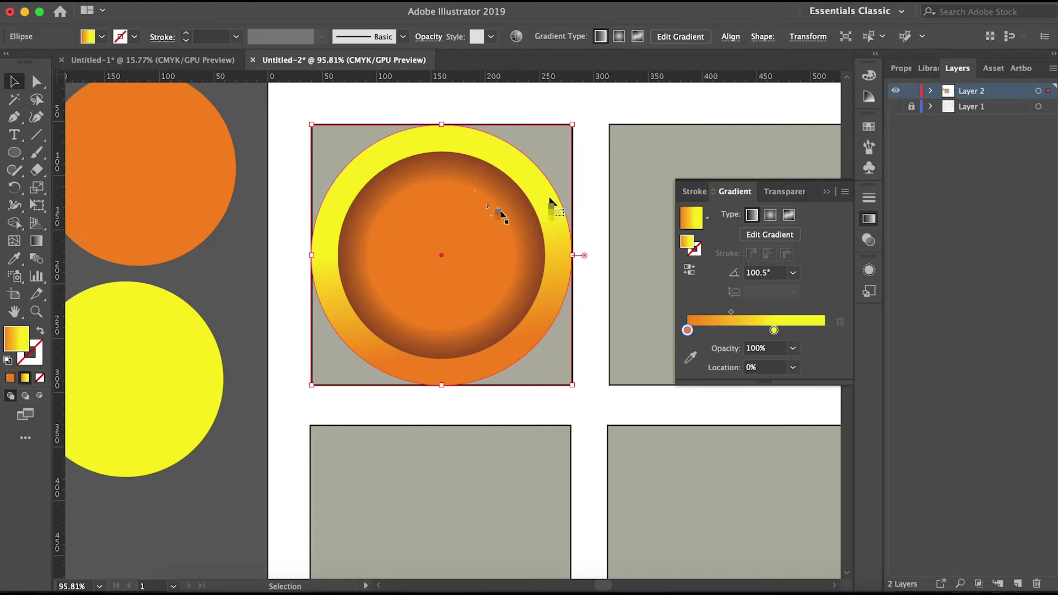
{"action": "left_click", "coordinate": [773, 329]}
{"action": "left_click", "coordinate": [793, 348]}
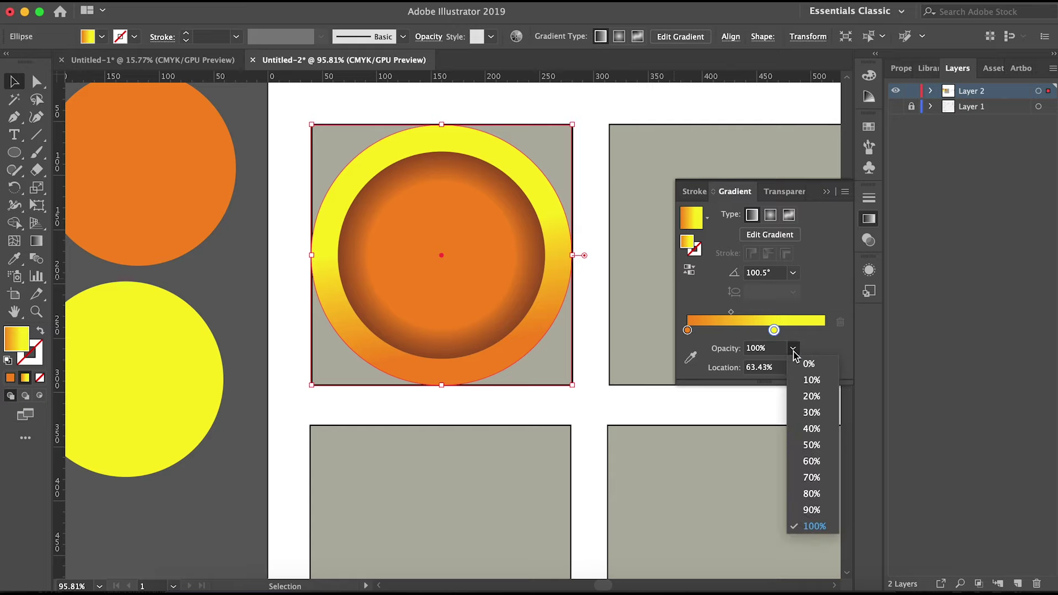
{"action": "key", "text": "Escape"}
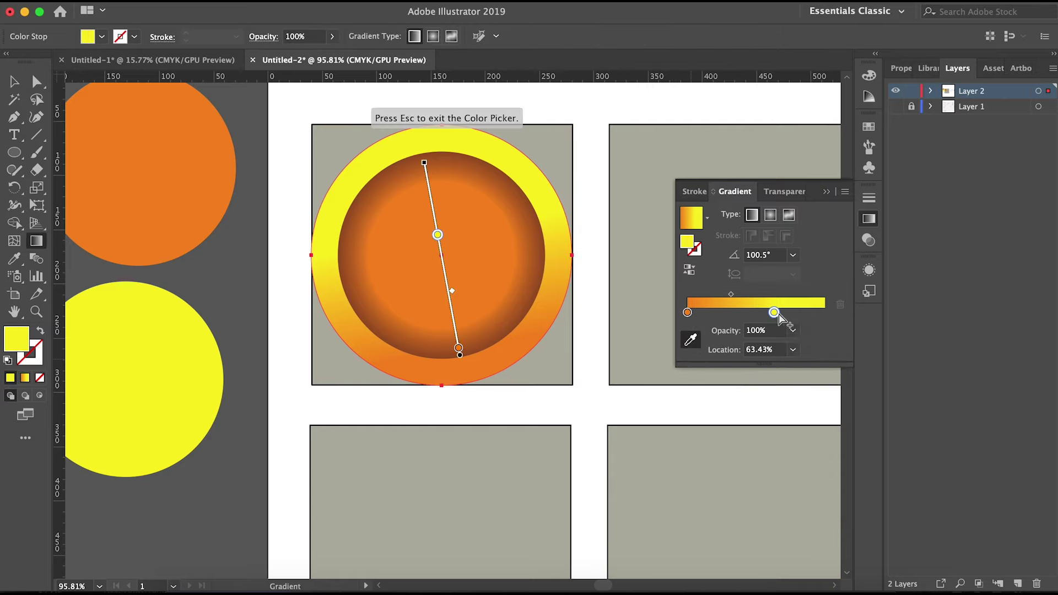
{"action": "double_click", "coordinate": [774, 313]}
{"action": "left_click", "coordinate": [668, 442]}
Keep the start stop orange and set its opacity to 0%
{"action": "left_click", "coordinate": [686, 317]}
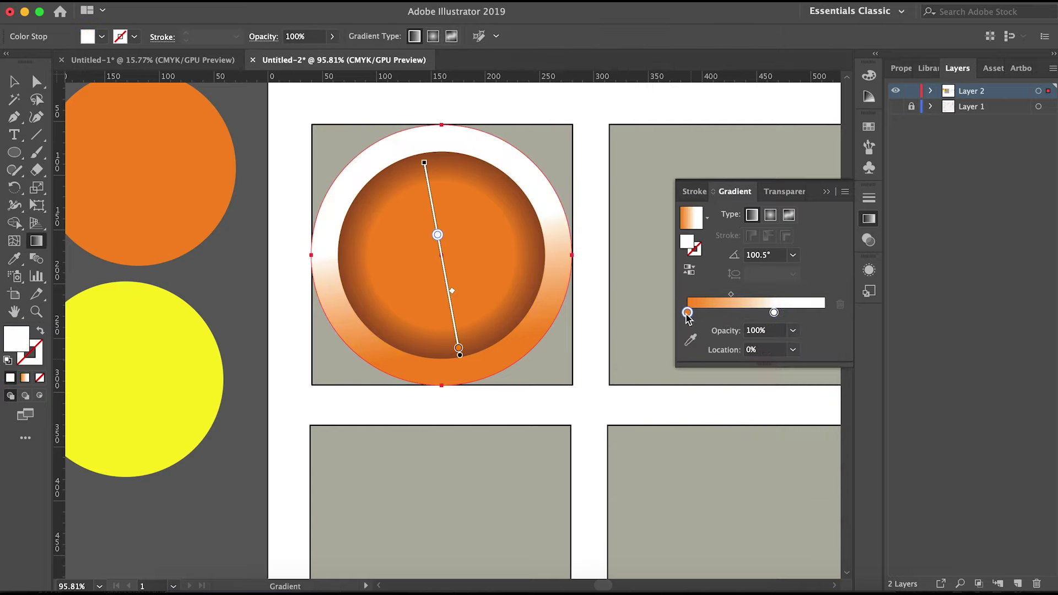
{"action": "double_click", "coordinate": [687, 313]}
{"action": "left_click", "coordinate": [667, 442]}
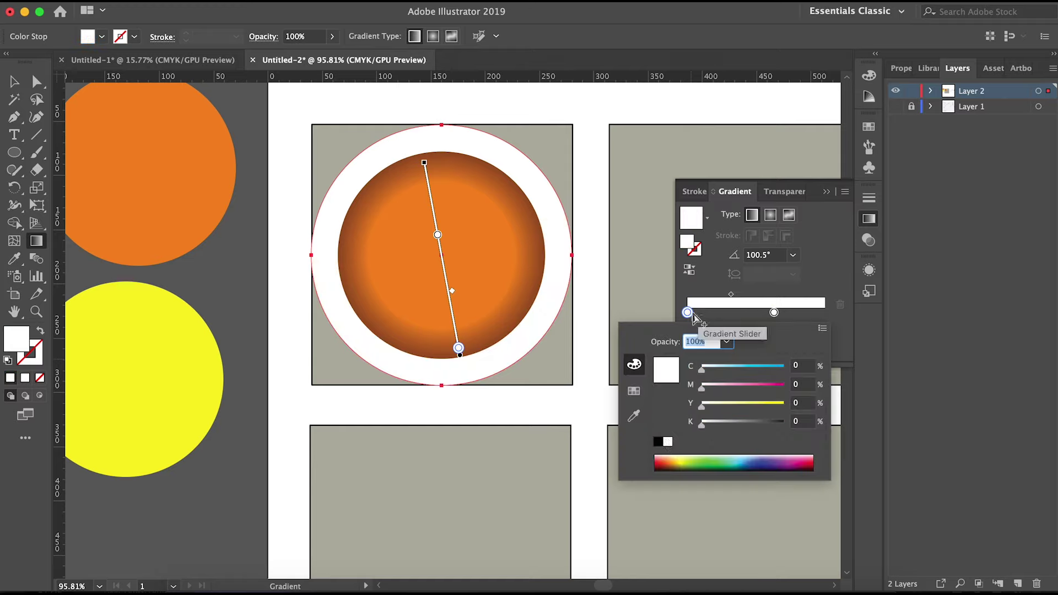
{"action": "key", "text": "Escape"}
{"action": "key", "text": "ctrl+z"}
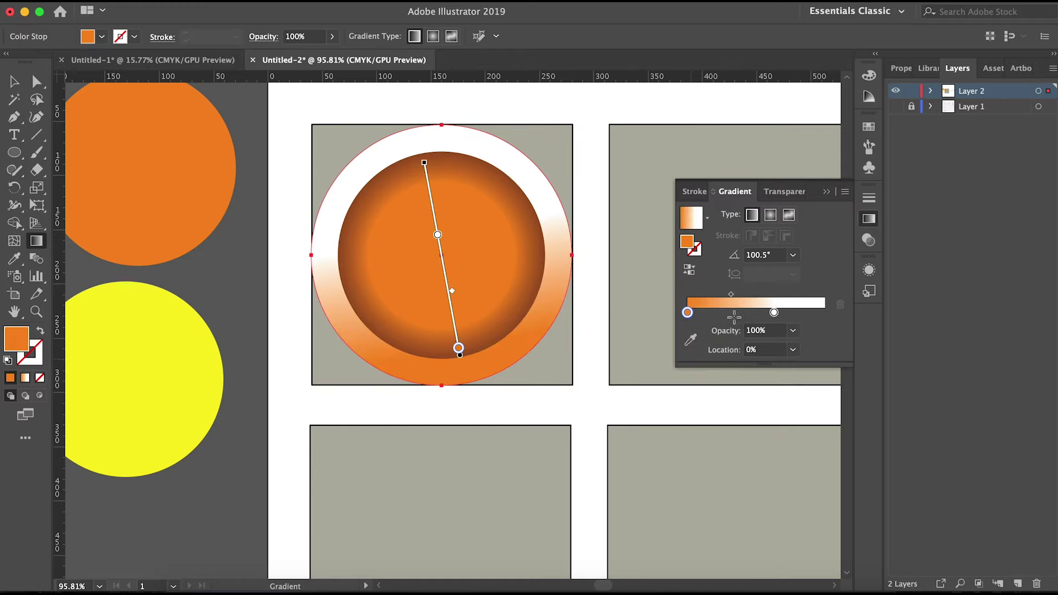
{"action": "left_click", "coordinate": [769, 330]}
{"action": "key", "text": "Return"}
Set the white stop to 70% opacity and reposition the gradient onto the ring, white near 82%
{"action": "left_click", "coordinate": [775, 313]}
{"action": "left_click", "coordinate": [766, 331]}
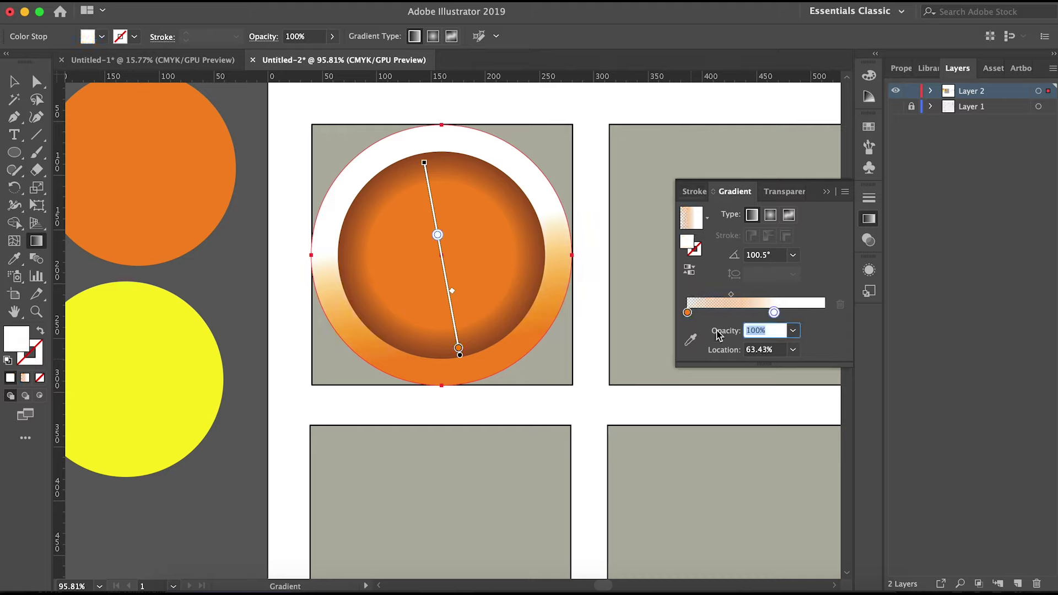
{"action": "type", "text": "70"}
{"action": "key", "text": "Return"}
{"action": "left_click_drag", "start_coordinate": [460, 355], "coordinate": [455, 336]}
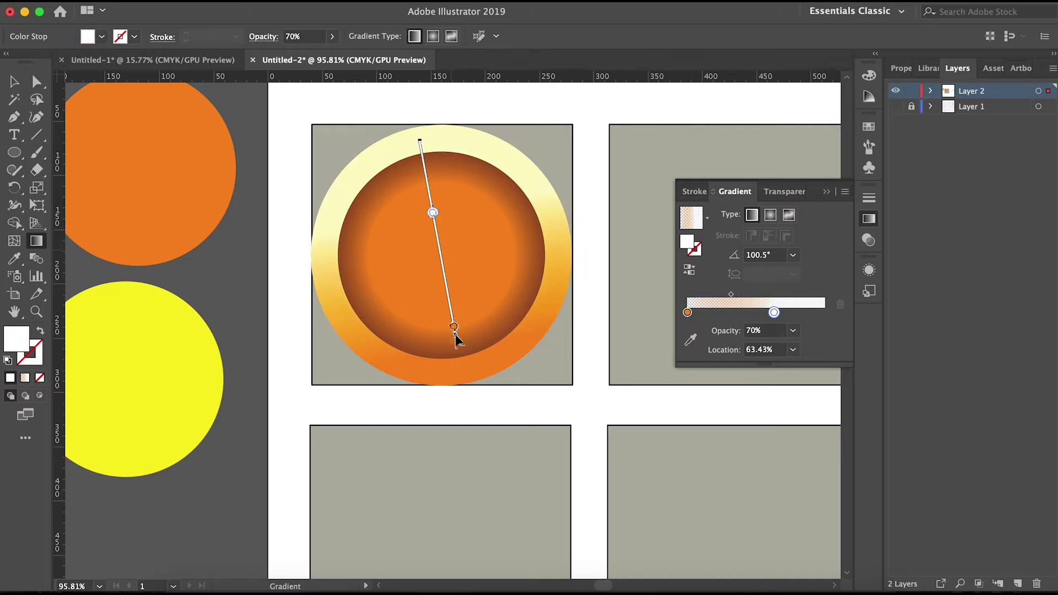
{"action": "left_click_drag", "start_coordinate": [420, 142], "coordinate": [429, 205]}
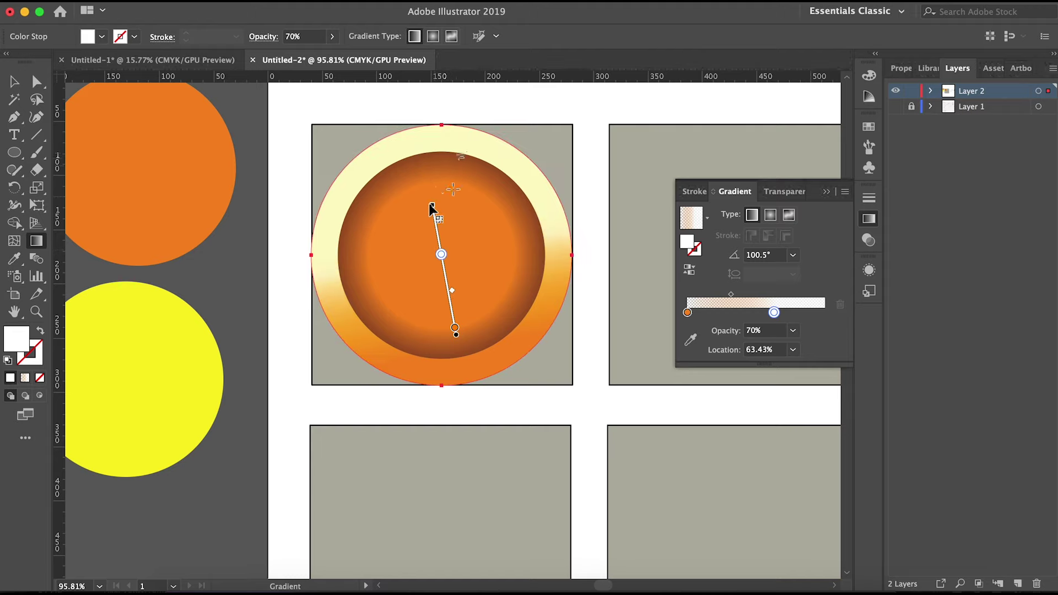
{"action": "left_click_drag", "start_coordinate": [455, 273], "coordinate": [505, 241]}
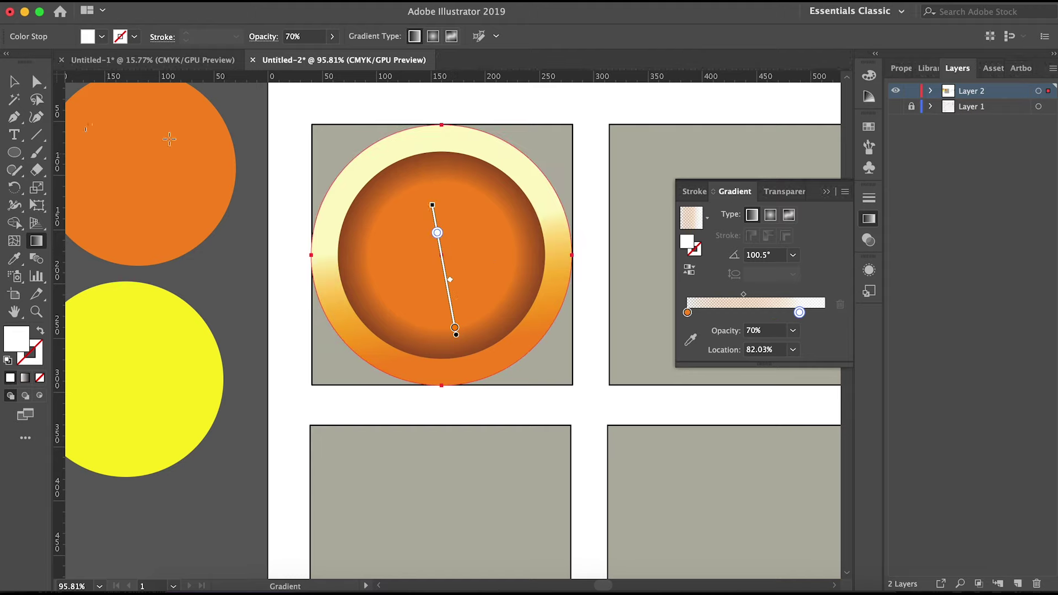
Make the orange stop fully opaque and move it to the gradient's very start
{"action": "key", "text": "v"}
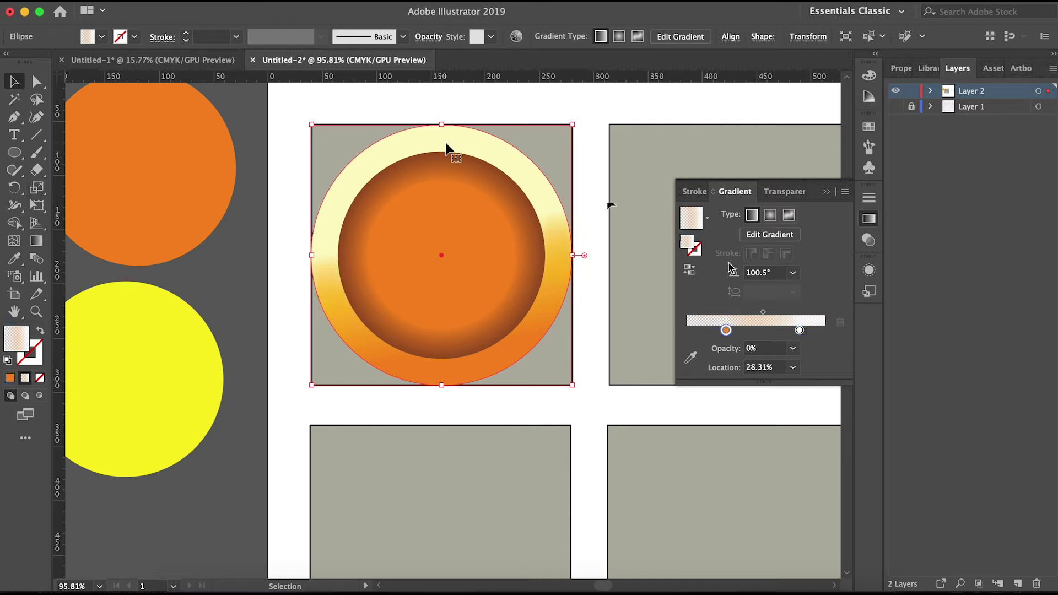
{"action": "left_click", "coordinate": [793, 349]}
{"action": "left_click", "coordinate": [810, 380]}
{"action": "left_click", "coordinate": [792, 349]}
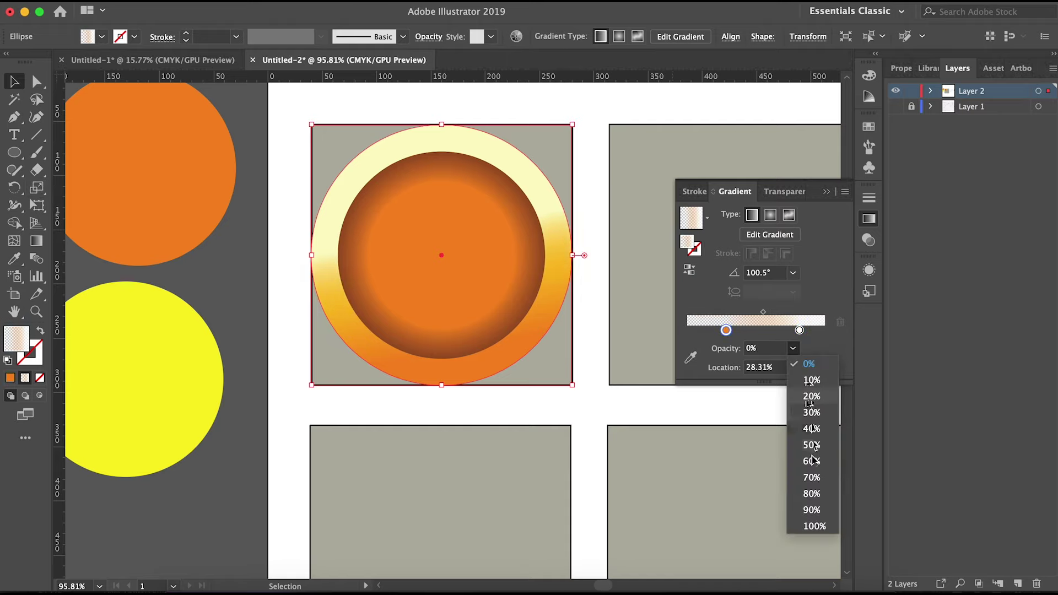
{"action": "left_click", "coordinate": [814, 526]}
{"action": "left_click", "coordinate": [797, 331]}
{"action": "left_click_drag", "start_coordinate": [725, 330], "coordinate": [661, 331]}
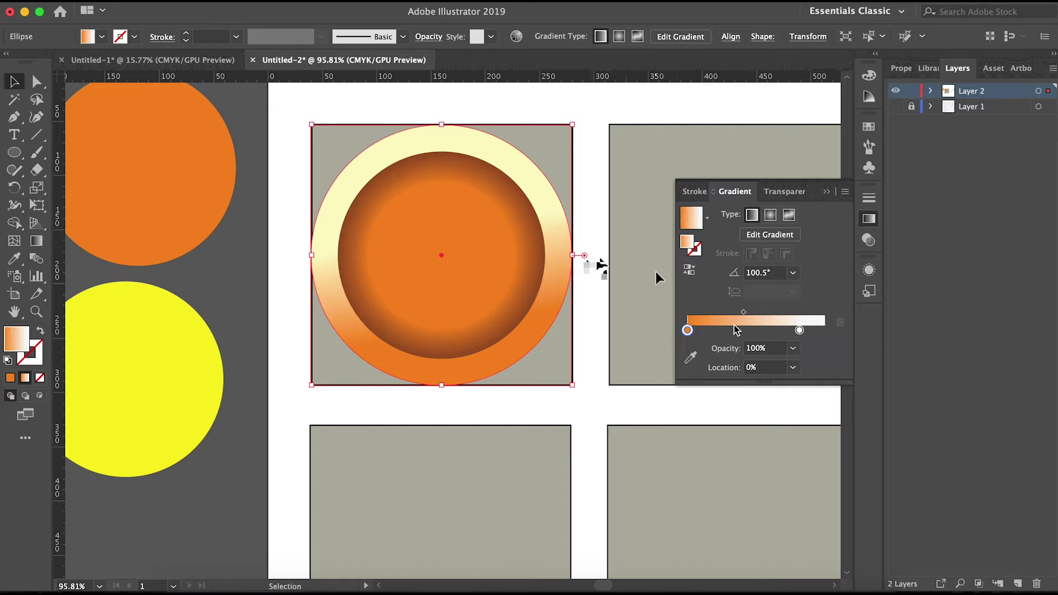
Make the ring's gradient radial, shifted upward, with its white stop at about 73.57%
{"action": "key", "text": "g"}
{"action": "left_click_drag", "start_coordinate": [378, 161], "coordinate": [373, 153]}
{"action": "left_click_drag", "start_coordinate": [420, 220], "coordinate": [391, 174]}
{"action": "left_click", "coordinate": [375, 147]}
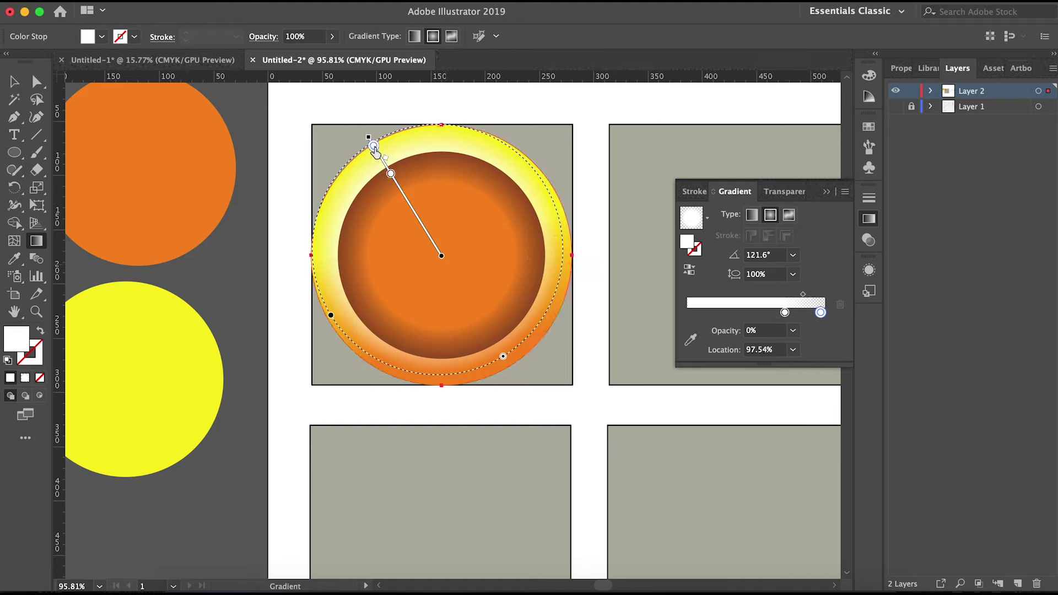
{"action": "left_click", "coordinate": [390, 172]}
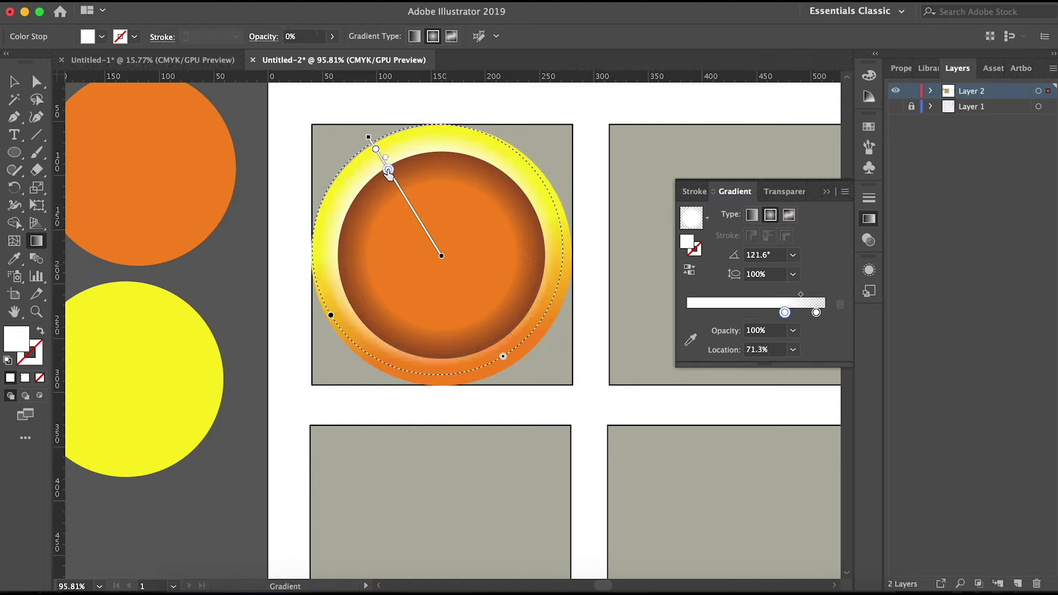
{"action": "left_click_drag", "start_coordinate": [390, 174], "coordinate": [388, 172]}
{"action": "key", "text": "v"}
{"action": "left_click", "coordinate": [243, 130]}
{"action": "scroll", "coordinate": [528, 319], "scroll_direction": "down", "scroll_amount": 3}
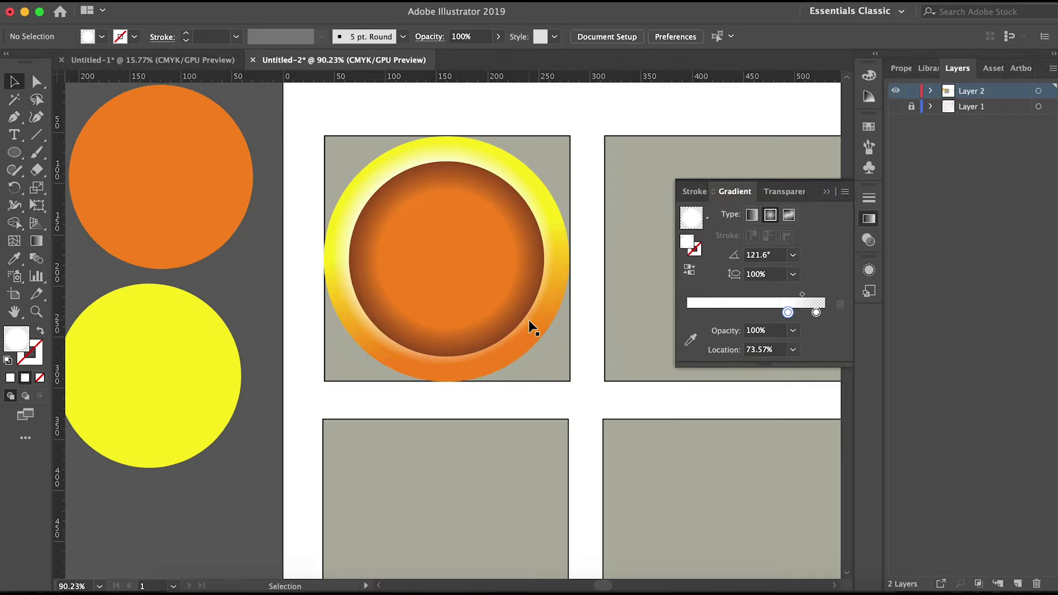
{"action": "scroll", "coordinate": [528, 319], "scroll_direction": "down", "scroll_amount": 2}
Move the white play shape onto the orange disc, centre it and scale it up
{"action": "scroll", "coordinate": [570, 276], "scroll_direction": "up", "scroll_amount": 3}
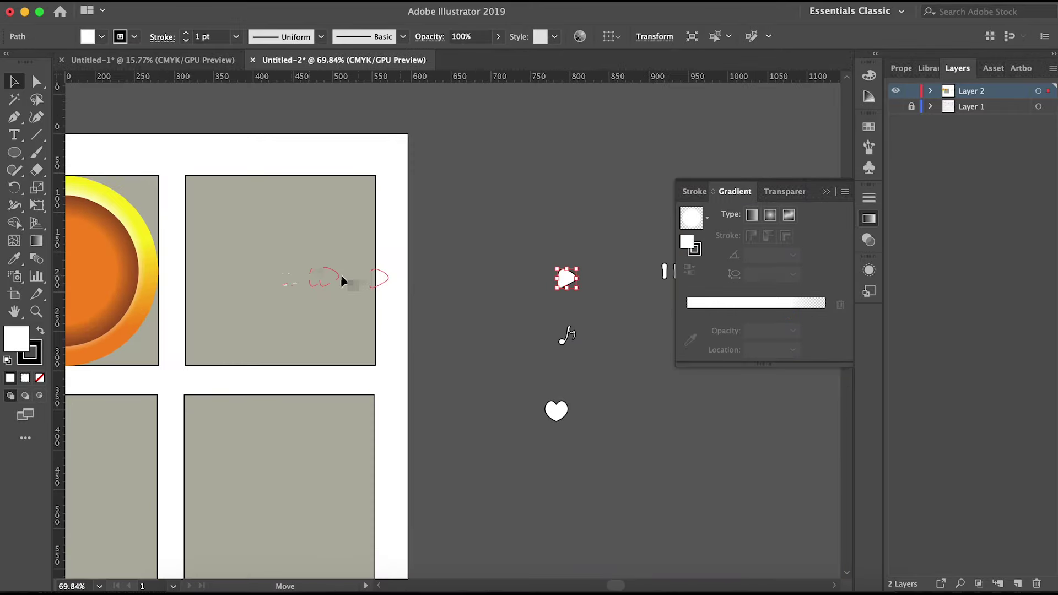
{"action": "left_click_drag", "start_coordinate": [567, 279], "coordinate": [543, 285]}
{"action": "mouse_move", "coordinate": [394, 275]}
{"action": "left_mouse_down"}
{"action": "mouse_move", "coordinate": [260, 248]}
{"action": "mouse_move", "coordinate": [437, 425]}
{"action": "left_mouse_up"}
{"action": "scroll", "coordinate": [270, 251], "scroll_direction": "up", "scroll_amount": 4}
{"action": "scroll", "coordinate": [466, 422], "scroll_direction": "down", "scroll_amount": 1}
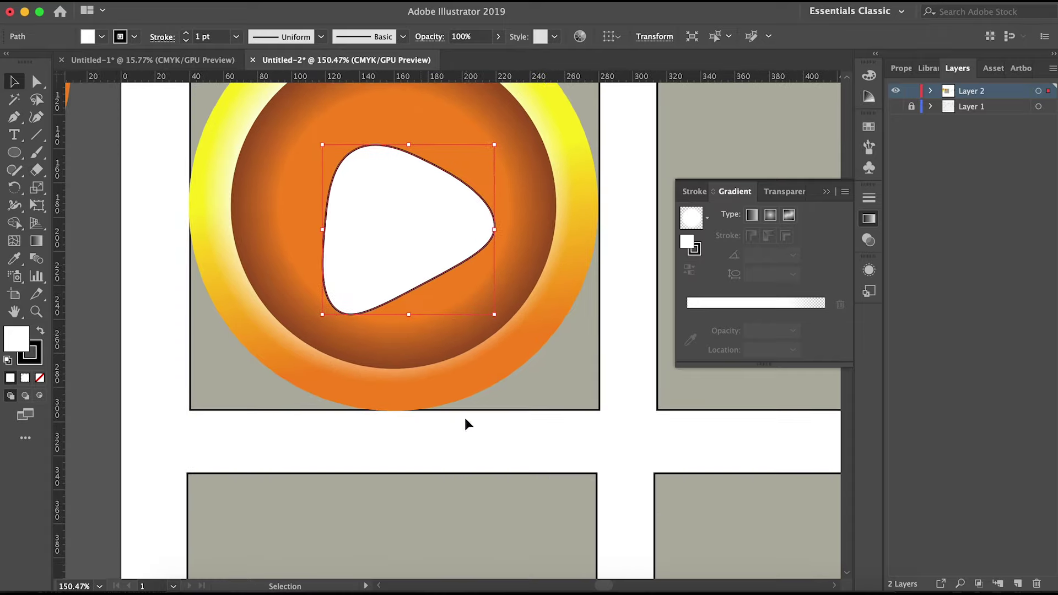
{"action": "scroll", "coordinate": [389, 273], "scroll_direction": "up", "scroll_amount": 2}
{"action": "left_click_drag", "start_coordinate": [389, 273], "coordinate": [361, 234]}
{"action": "left_click_drag", "start_coordinate": [449, 342], "coordinate": [490, 386]}
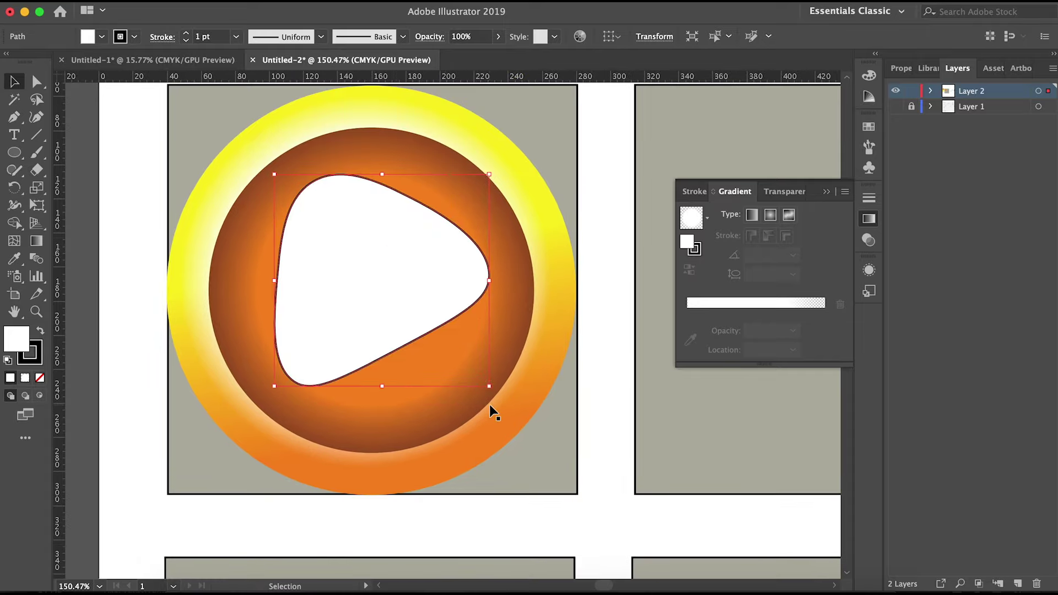
Round the play shape's corners with the Curvature Tool, recentre it, and set Stroke to None
{"action": "key", "text": "shift+grave"}
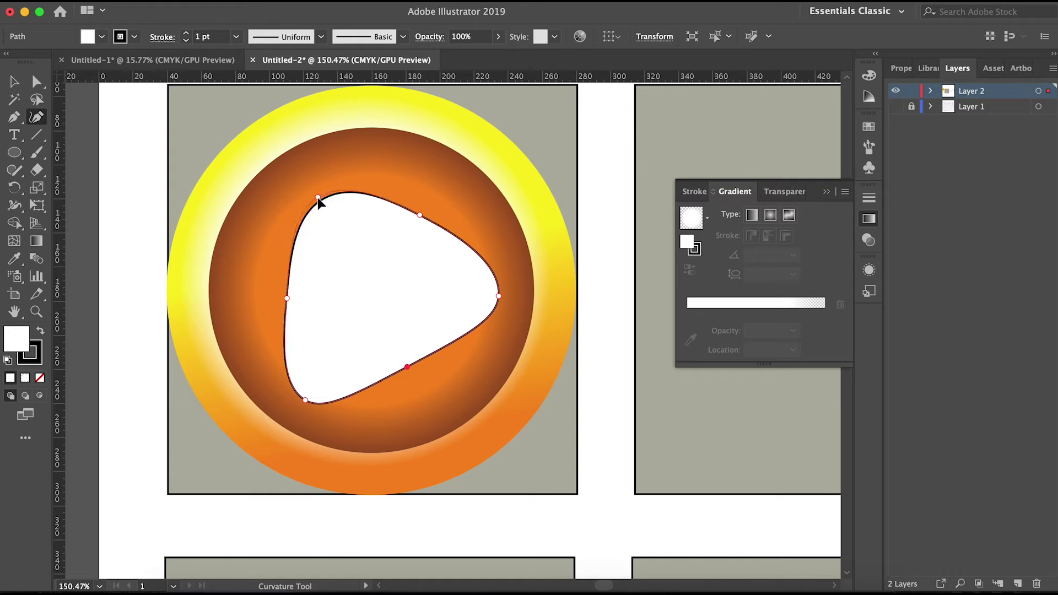
{"action": "left_click_drag", "start_coordinate": [305, 400], "coordinate": [319, 392]}
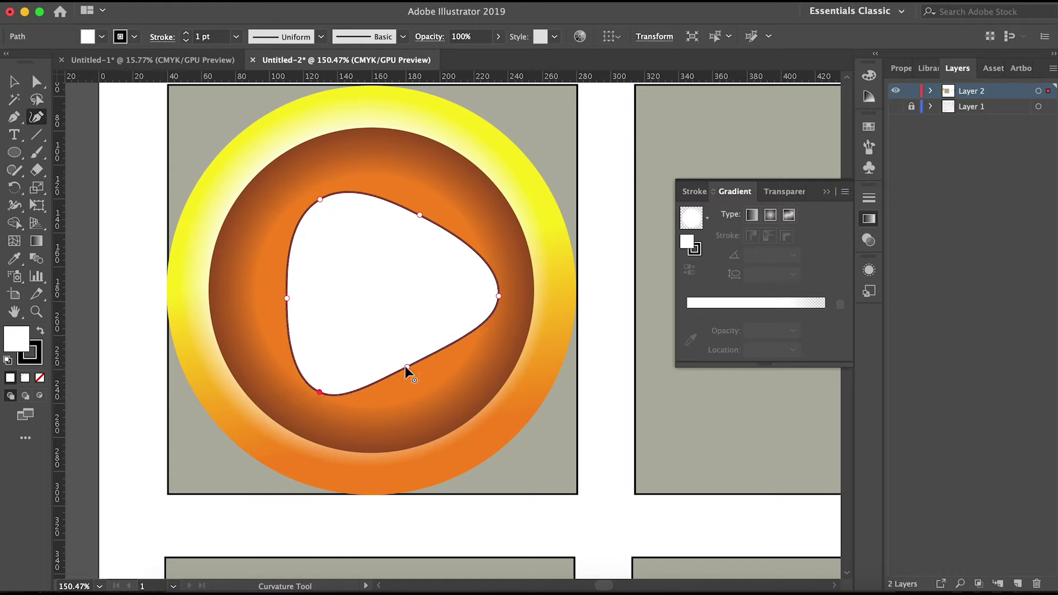
{"action": "left_click_drag", "start_coordinate": [407, 367], "coordinate": [409, 364]}
{"action": "left_click_drag", "start_coordinate": [420, 215], "coordinate": [416, 226]}
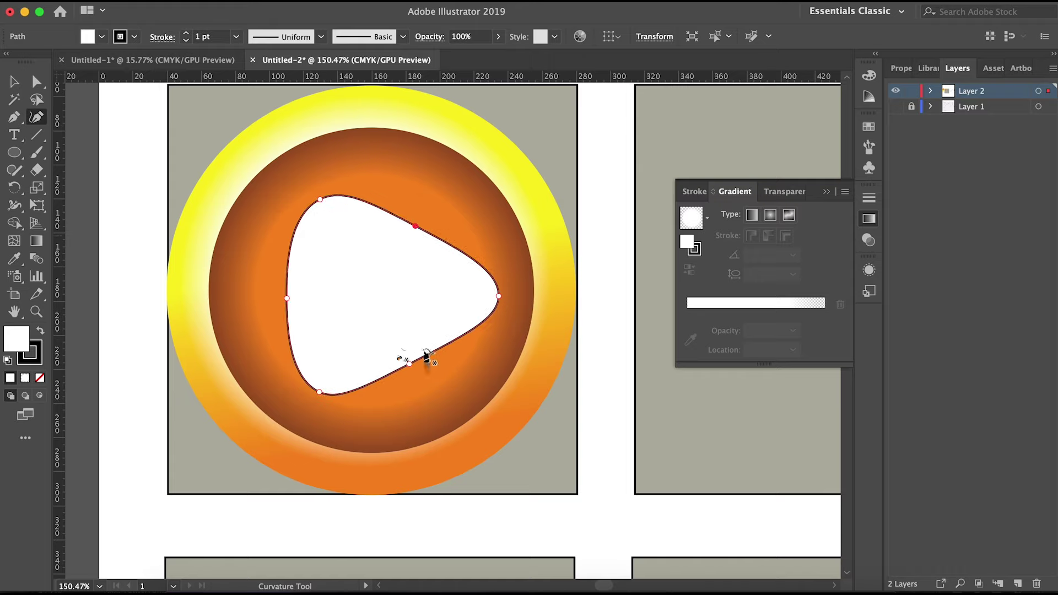
{"action": "key", "text": "v"}
{"action": "left_click", "coordinate": [358, 246]}
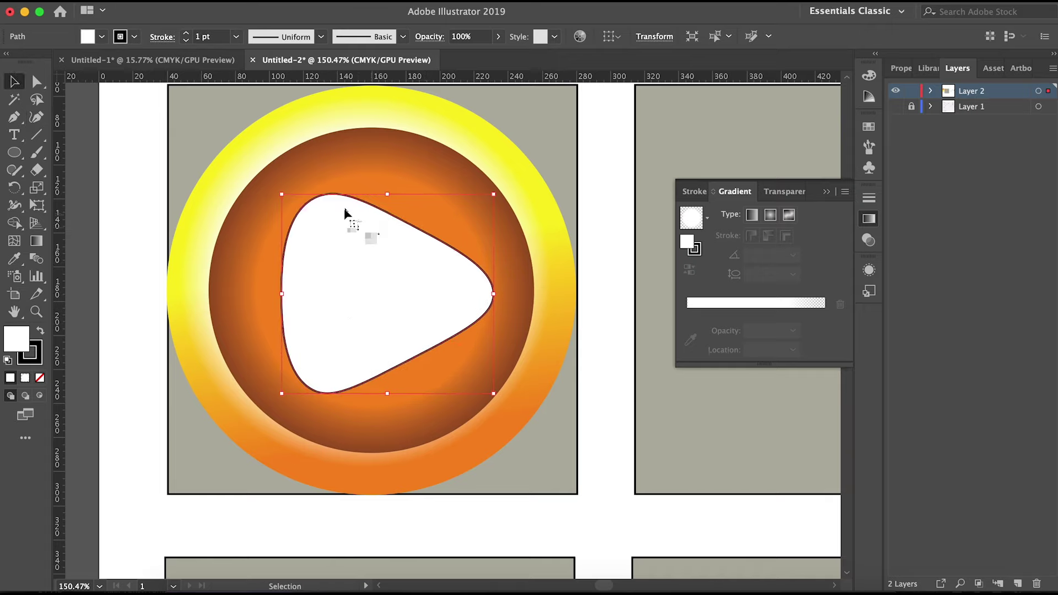
{"action": "key", "text": "shift+grave"}
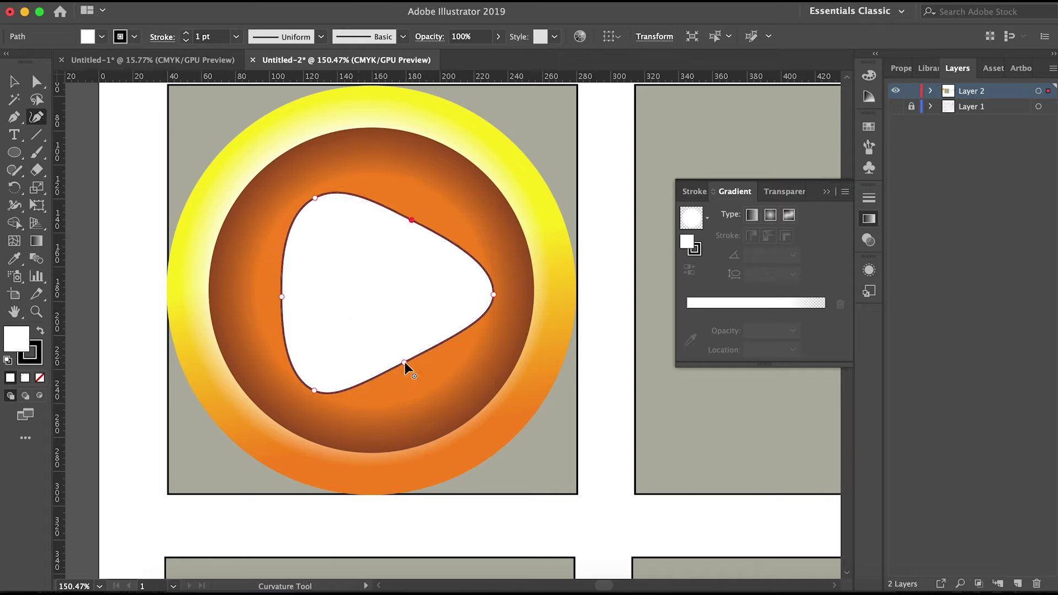
{"action": "key", "text": "v"}
{"action": "left_click_drag", "start_coordinate": [370, 263], "coordinate": [365, 260]}
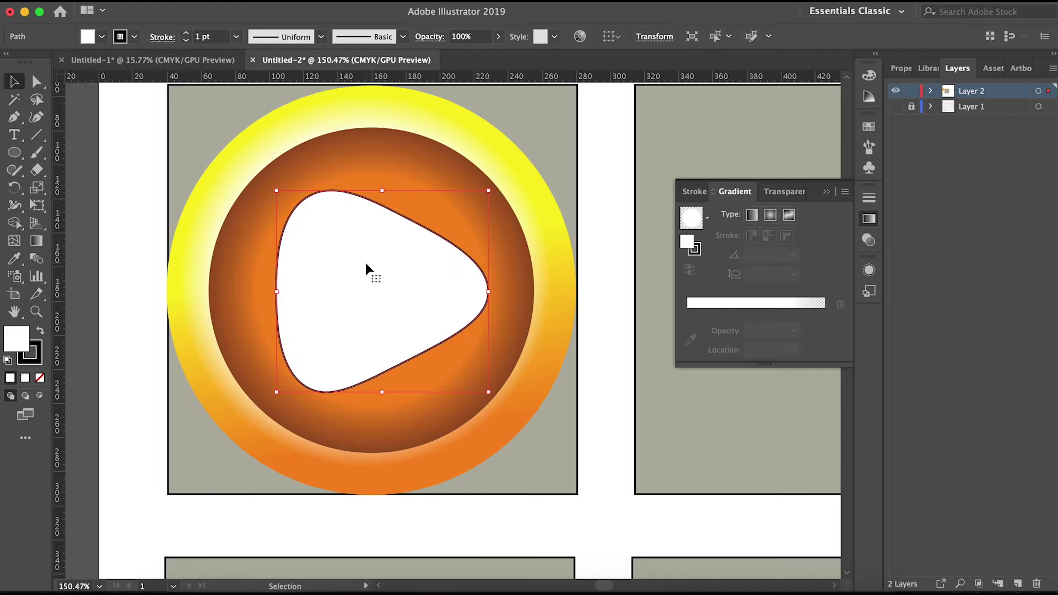
{"action": "left_click", "coordinate": [39, 378]}
Give the triangle the yellow circle's colour as a linear gradient with no outline
{"action": "scroll", "coordinate": [303, 254], "scroll_direction": "down", "scroll_amount": 5}
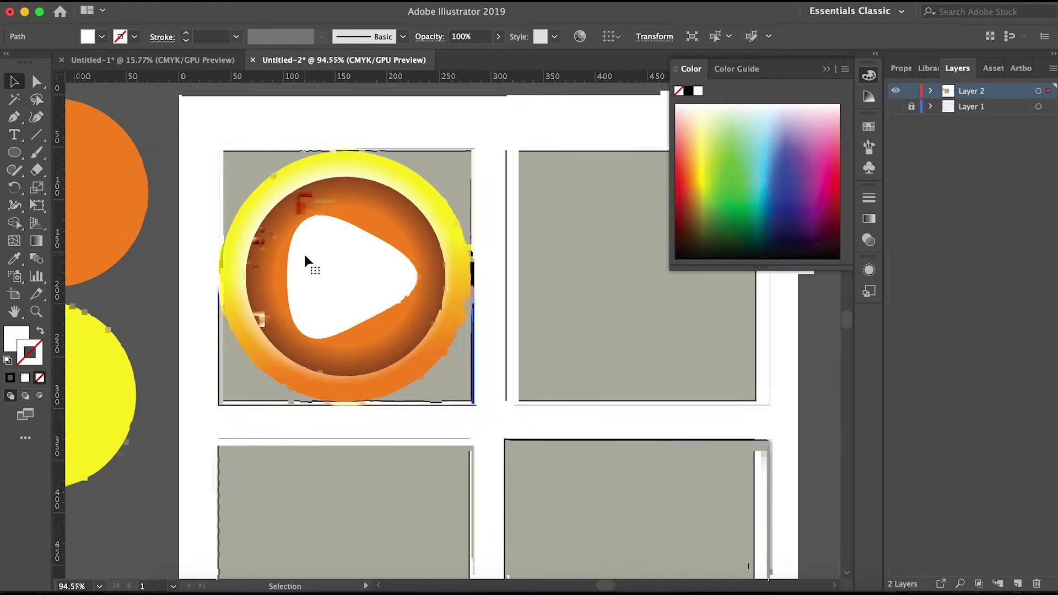
{"action": "scroll", "coordinate": [303, 254], "scroll_direction": "up", "scroll_amount": 2}
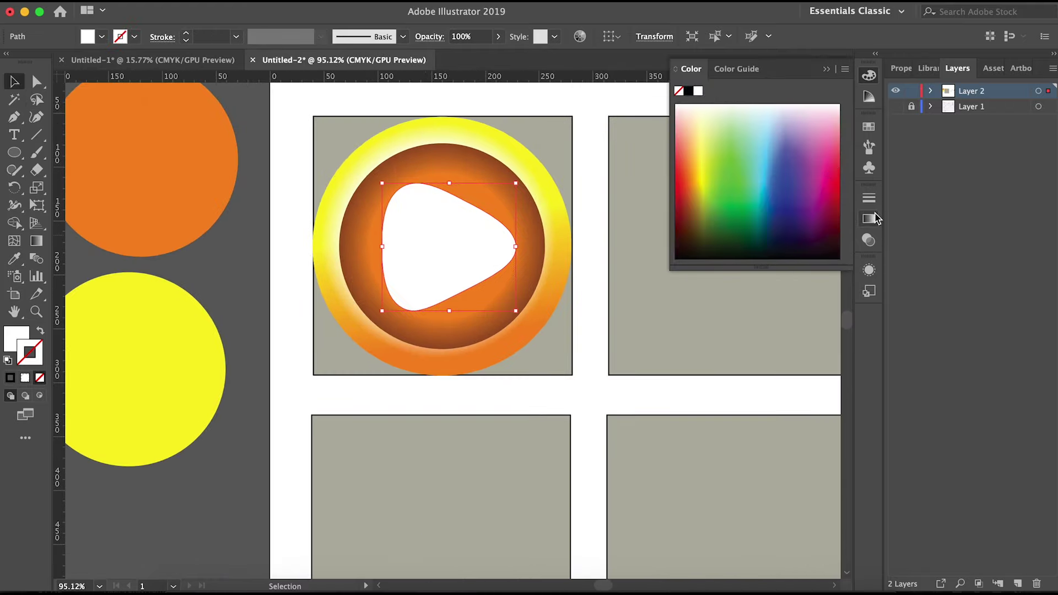
{"action": "key", "text": "i"}
{"action": "left_click", "coordinate": [147, 334]}
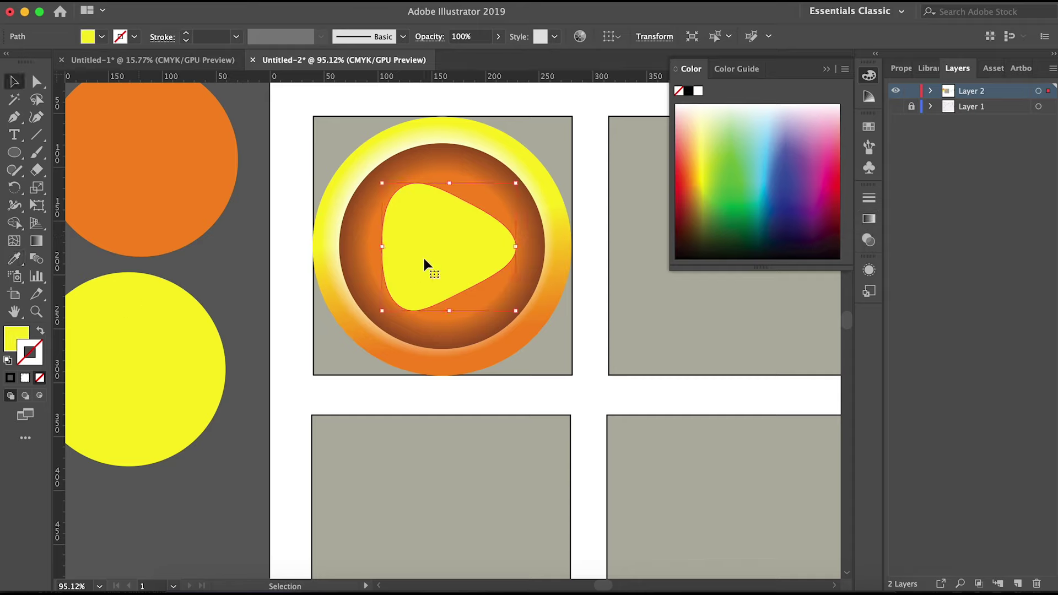
{"action": "left_click", "coordinate": [868, 219]}
{"action": "left_click", "coordinate": [752, 215]}
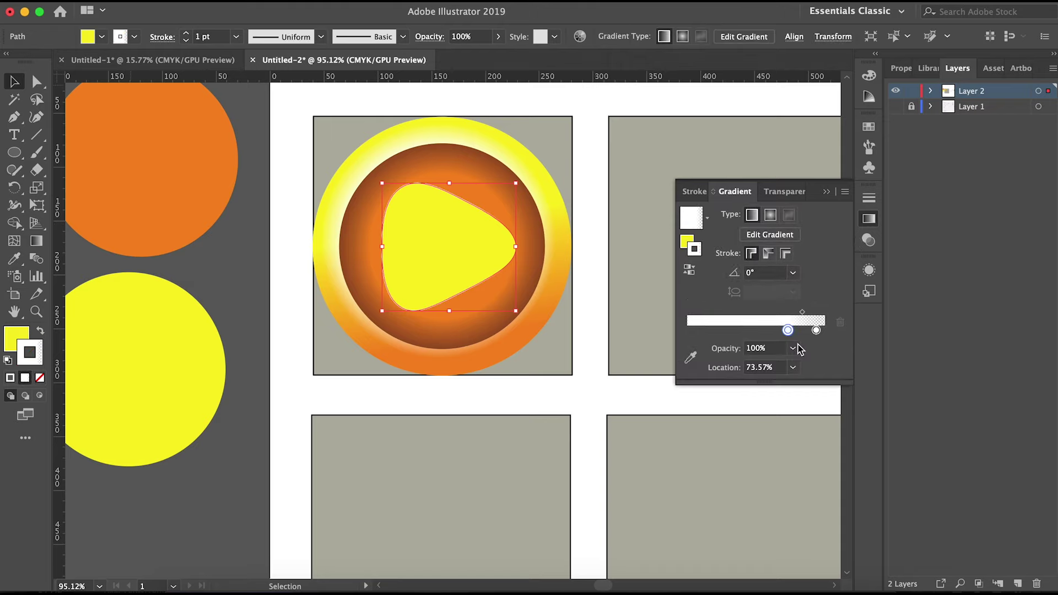
{"action": "left_click", "coordinate": [41, 378]}
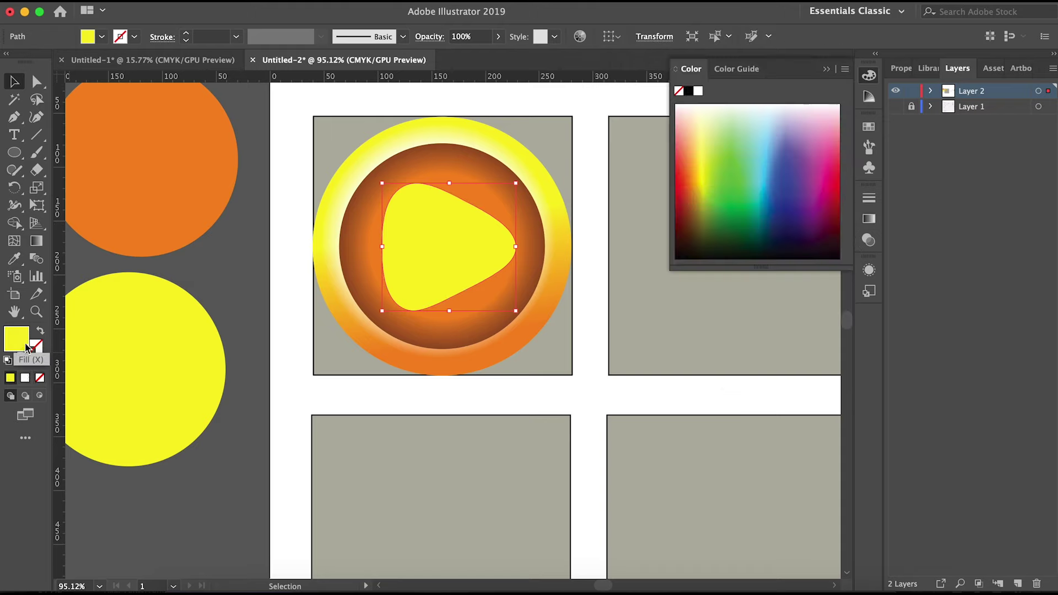
{"action": "left_click", "coordinate": [868, 220]}
{"action": "left_click", "coordinate": [752, 215]}
Make the gradient's start stop a deeper orange-yellow
{"action": "left_click_drag", "start_coordinate": [786, 330], "coordinate": [709, 332]}
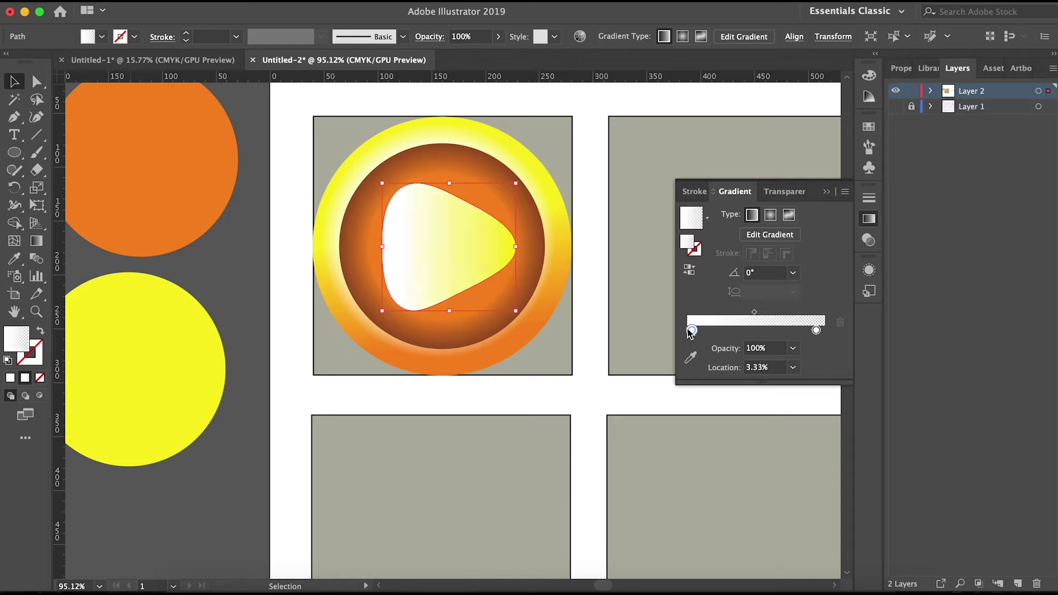
{"action": "double_click", "coordinate": [688, 331]}
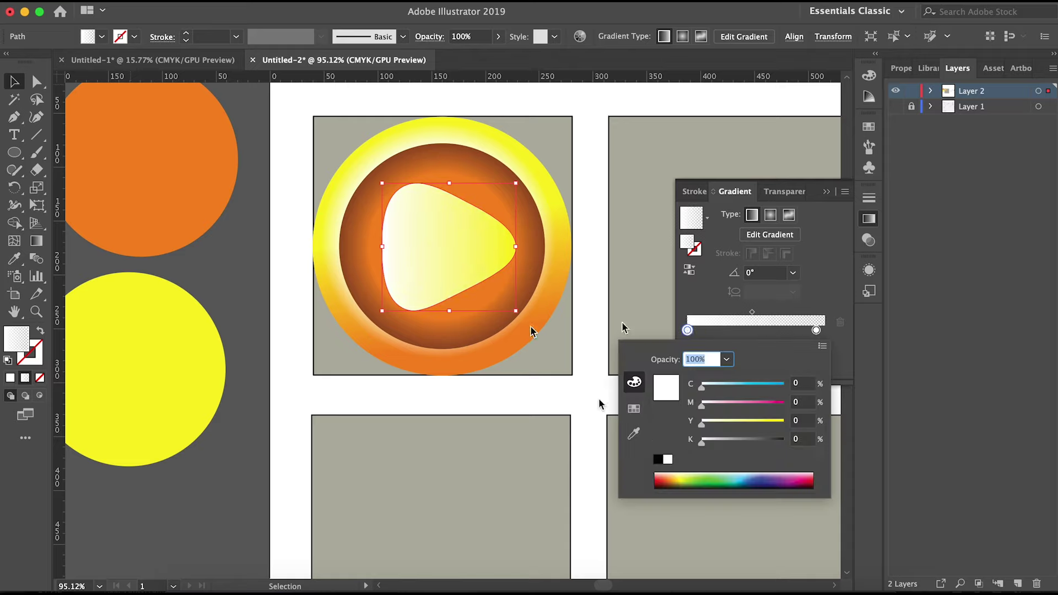
{"action": "left_click", "coordinate": [634, 434]}
{"action": "left_click", "coordinate": [171, 279]}
{"action": "double_click", "coordinate": [17, 338]}
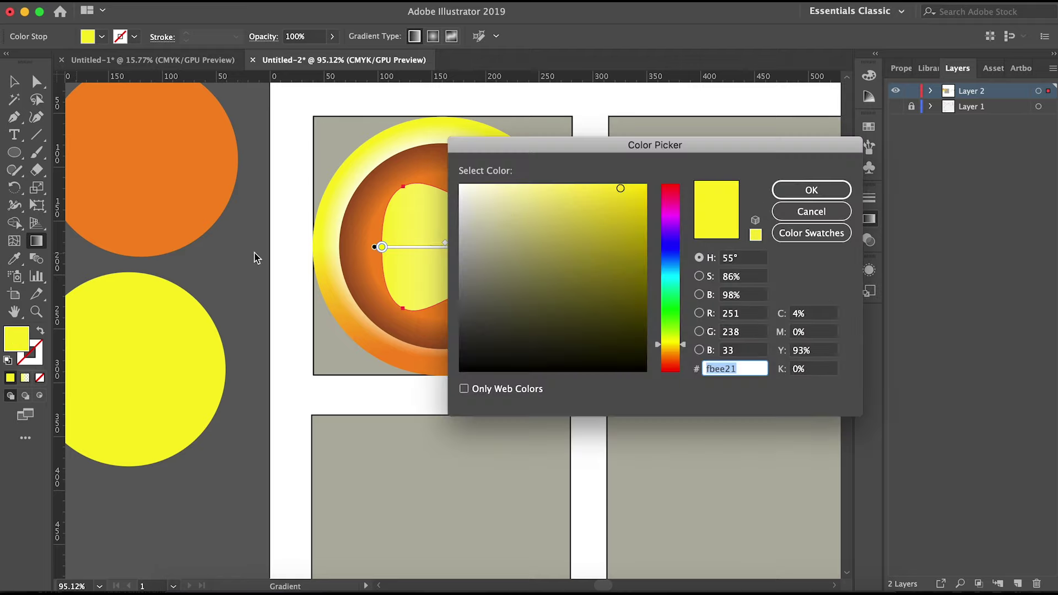
{"action": "left_click", "coordinate": [637, 208]}
{"action": "left_click_drag", "start_coordinate": [639, 204], "coordinate": [638, 199]}
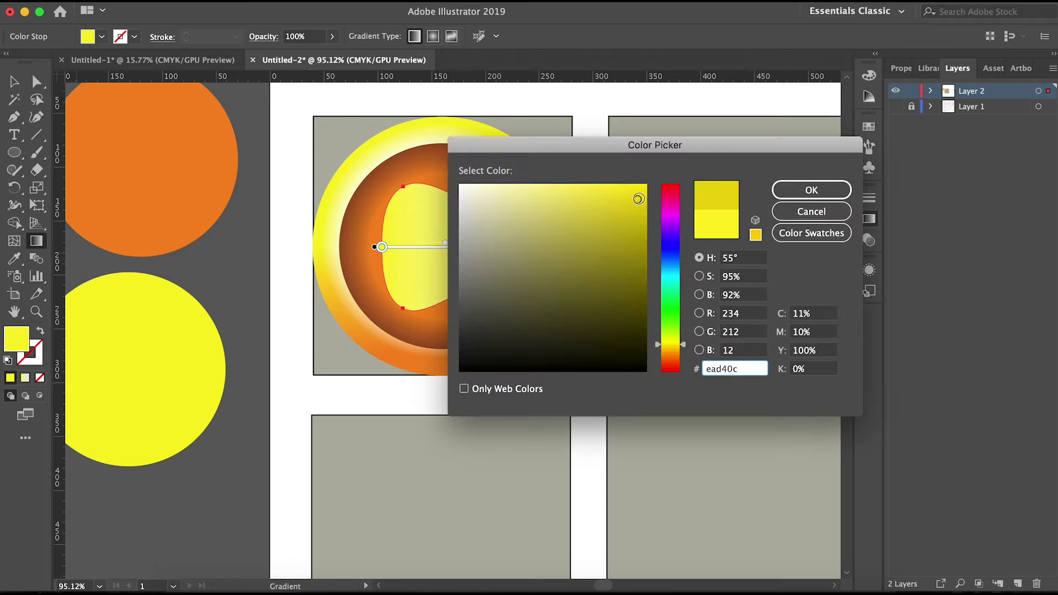
{"action": "left_click", "coordinate": [684, 351]}
{"action": "left_click", "coordinate": [826, 190]}
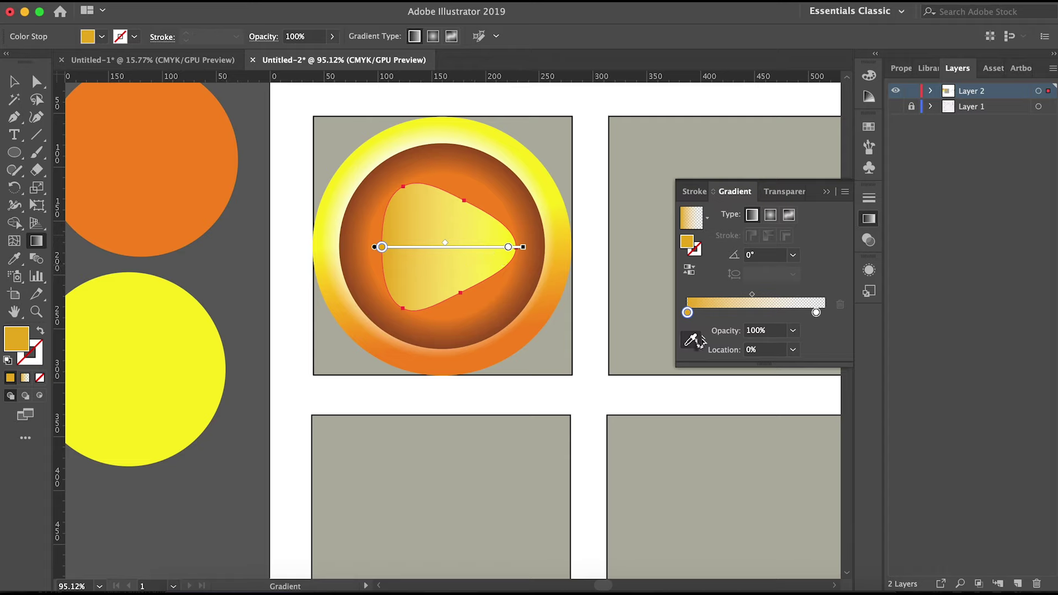
Angle the triangle's gradient diagonally at about 131°
{"action": "left_click_drag", "start_coordinate": [401, 189], "coordinate": [446, 236]}
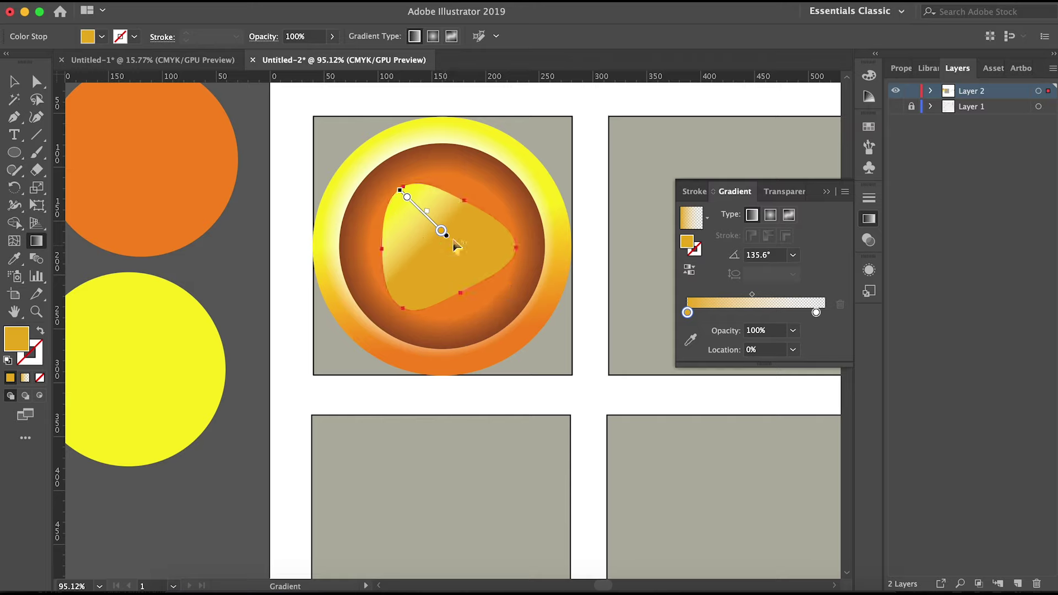
{"action": "left_click_drag", "start_coordinate": [408, 183], "coordinate": [489, 276]}
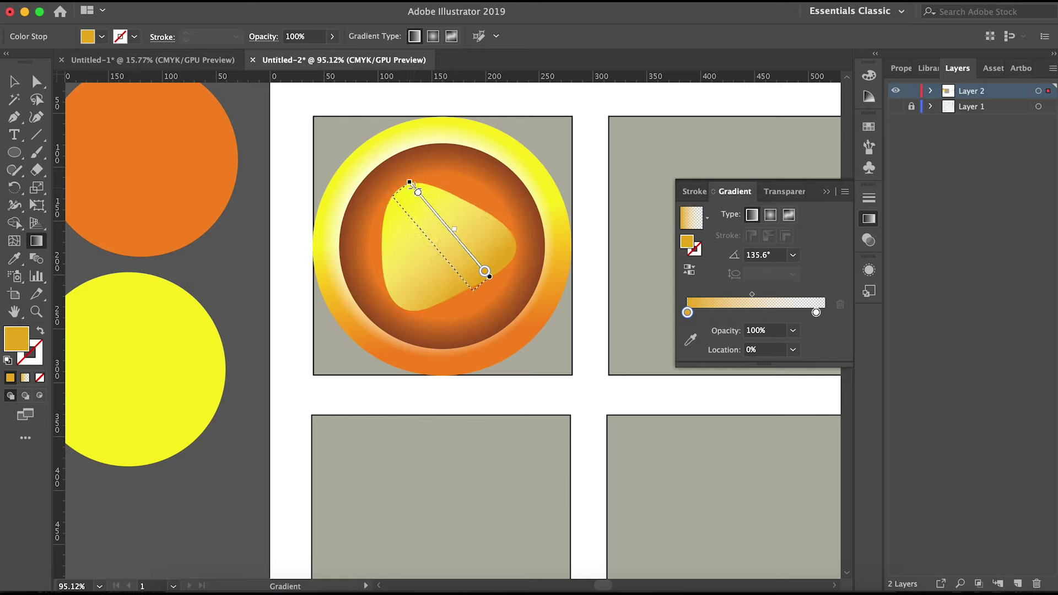
{"action": "key", "text": "v"}
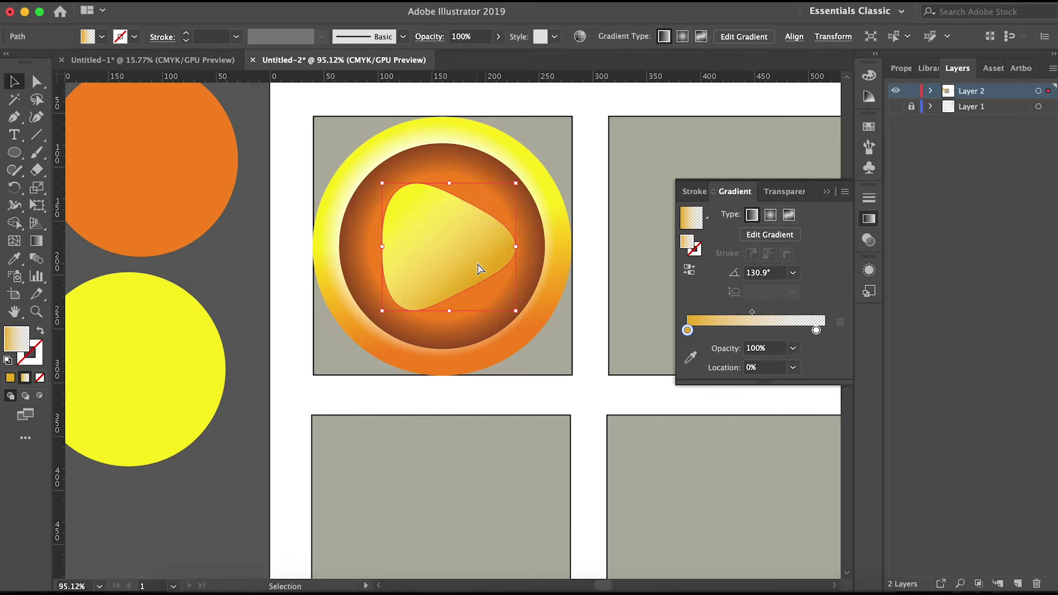
Make the left gradient stop white and reverse the triangle's gradient
{"action": "double_click", "coordinate": [687, 329]}
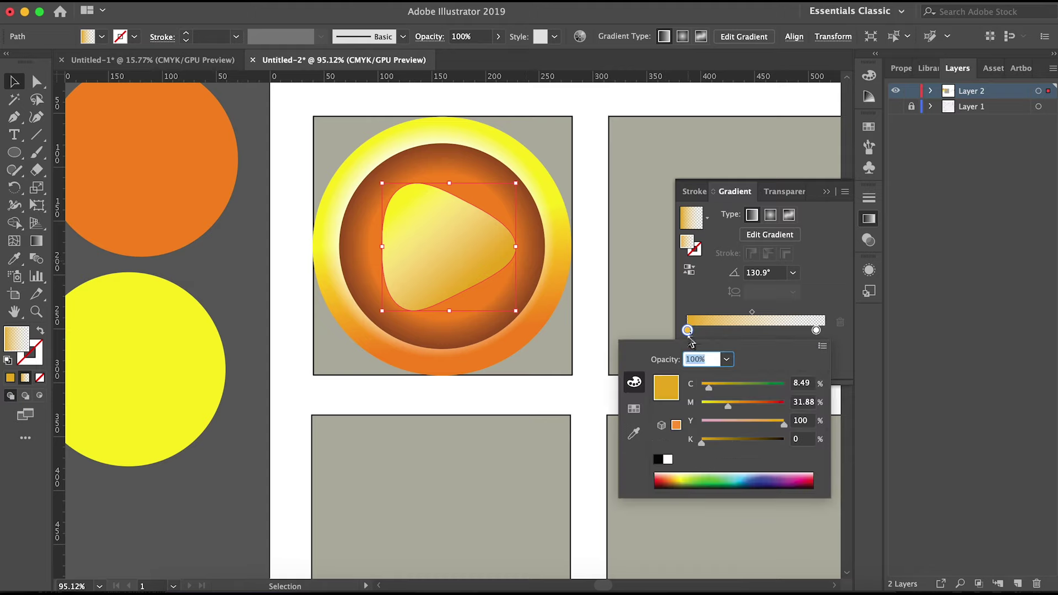
{"action": "left_click", "coordinate": [668, 459]}
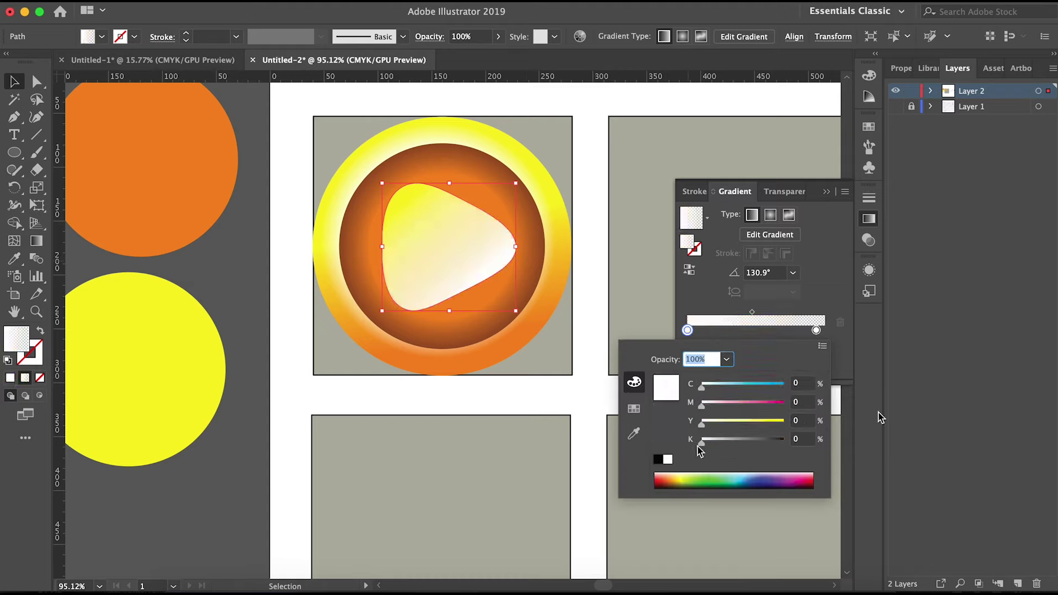
{"action": "left_click", "coordinate": [705, 280]}
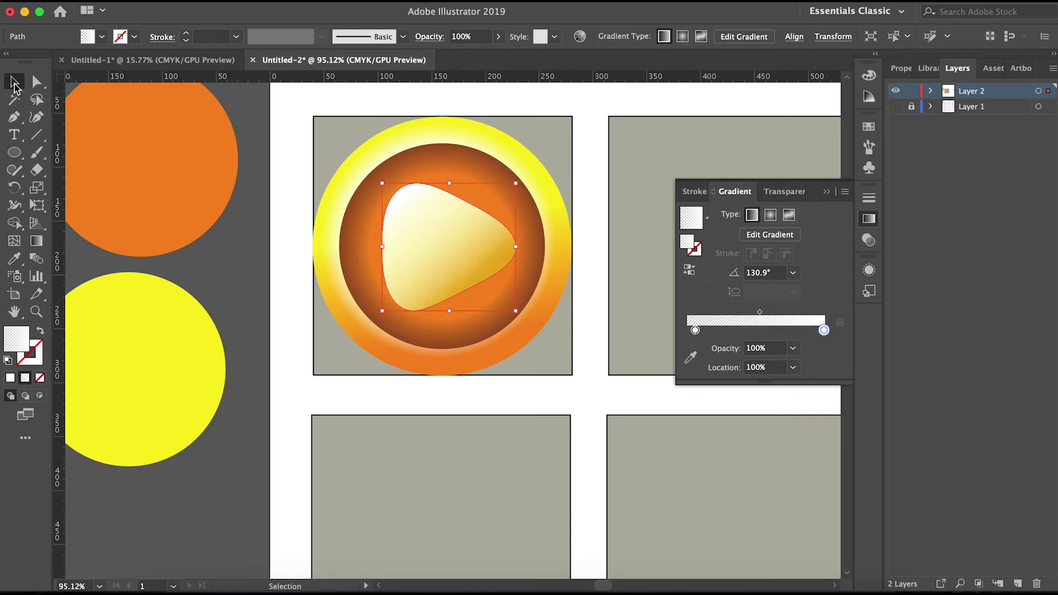
Scale the front triangle down slightly and fade the gradient to 0% opacity, adjusting the midpoint
{"action": "left_click_drag", "start_coordinate": [387, 182], "coordinate": [390, 185]}
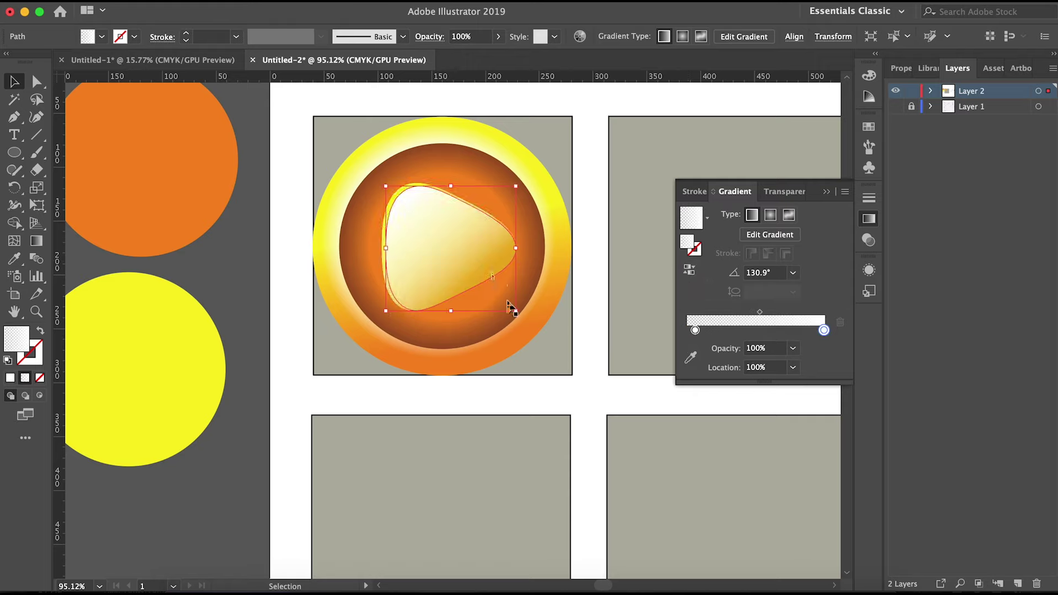
{"action": "left_click_drag", "start_coordinate": [517, 315], "coordinate": [511, 307]}
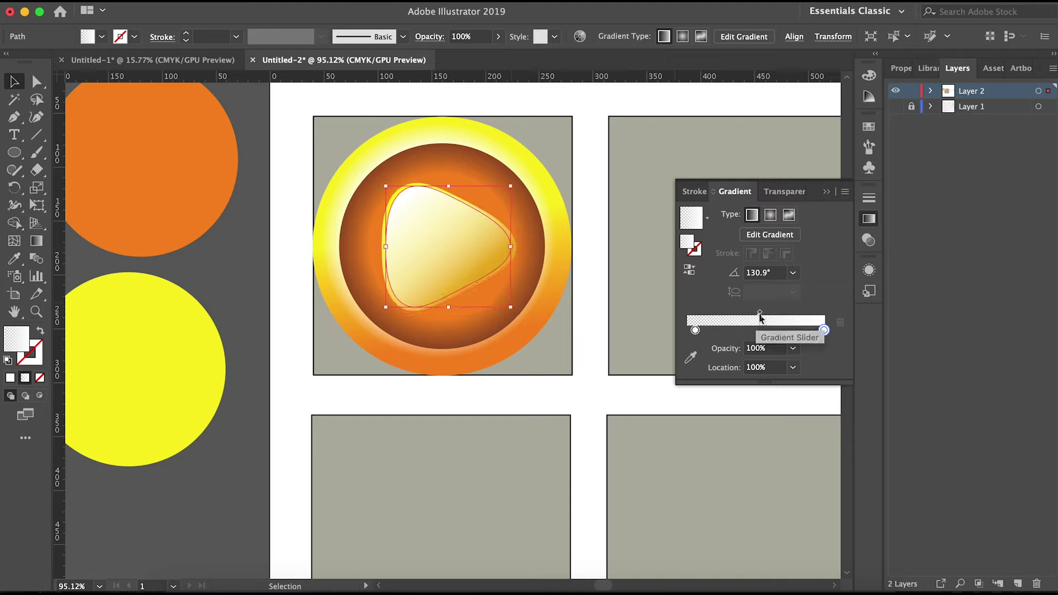
{"action": "mouse_move", "coordinate": [759, 312]}
{"action": "left_mouse_down"}
{"action": "mouse_move", "coordinate": [733, 318]}
{"action": "mouse_move", "coordinate": [782, 313]}
{"action": "left_mouse_up"}
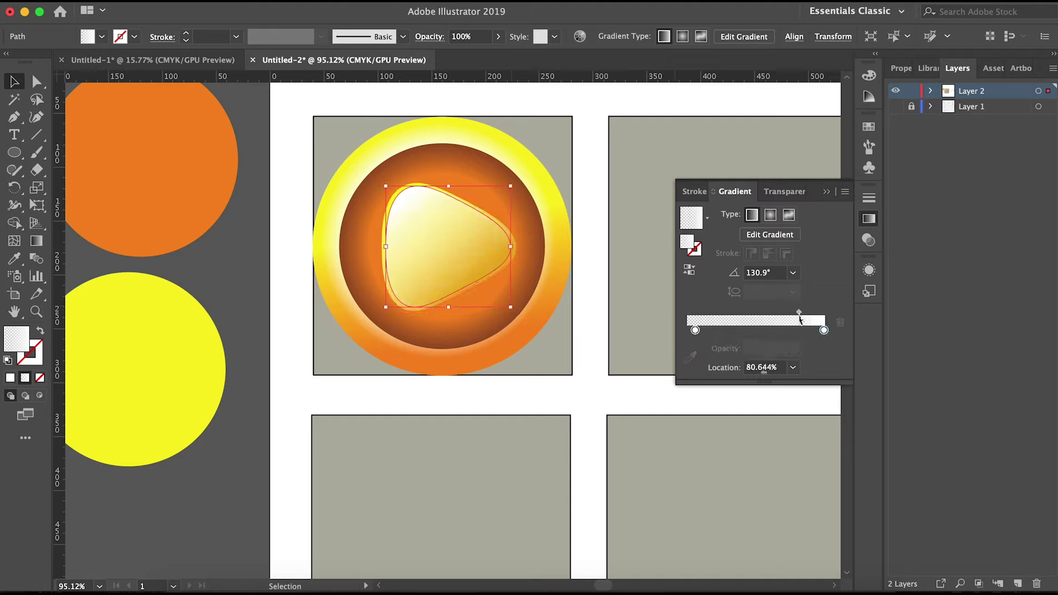
{"action": "left_click_drag", "start_coordinate": [695, 329], "coordinate": [733, 331]}
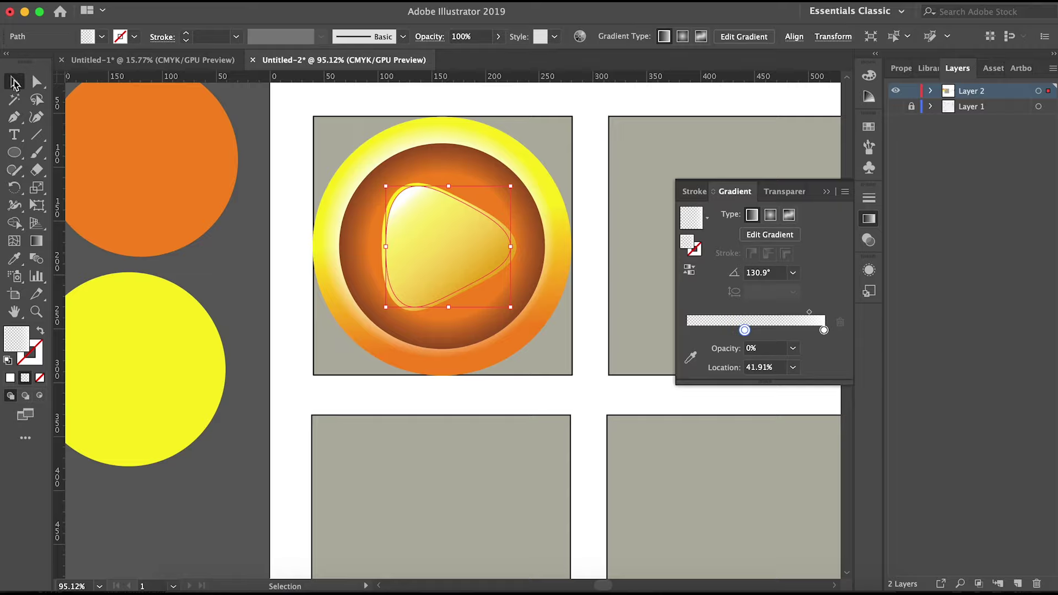
{"action": "left_click", "coordinate": [225, 230]}
{"action": "scroll", "coordinate": [474, 325], "scroll_direction": "up", "scroll_amount": 3}
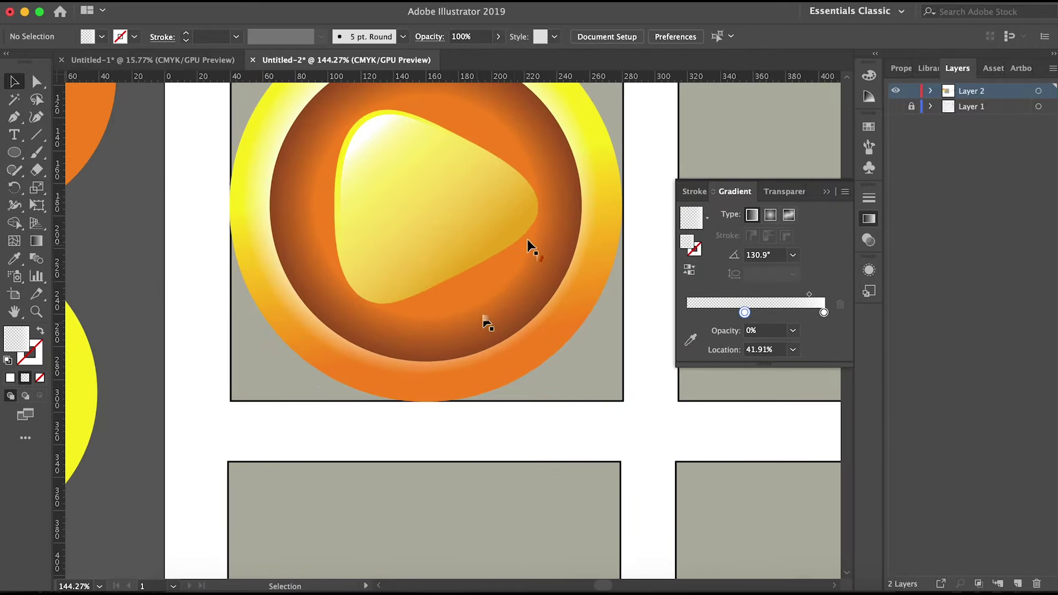
{"action": "scroll", "coordinate": [527, 242], "scroll_direction": "up", "scroll_amount": 3}
Select the yellow copy behind the triangle and nudge it down and right
{"action": "left_click", "coordinate": [539, 218]}
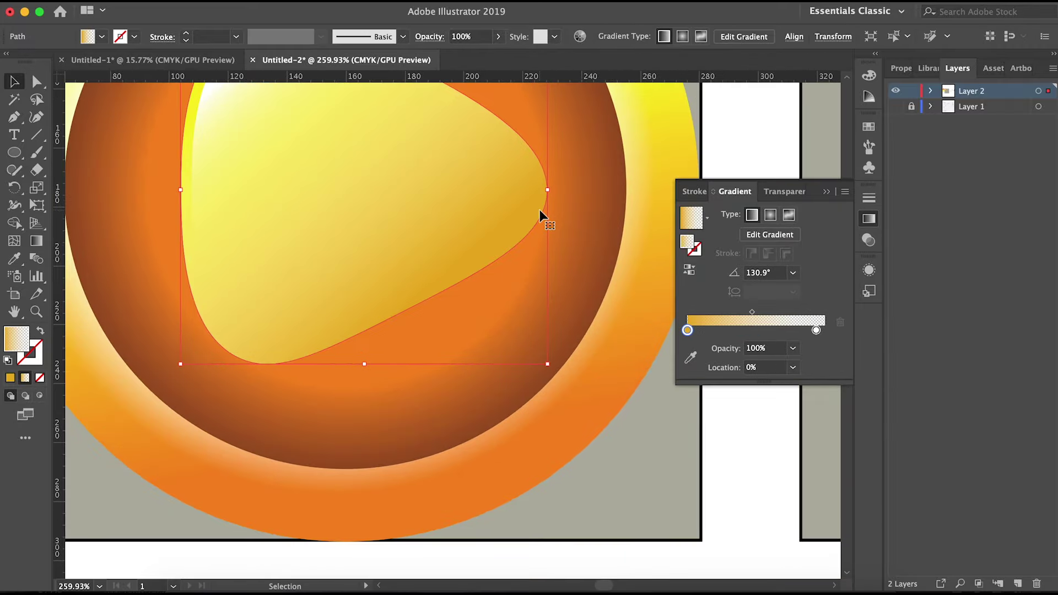
{"action": "scroll", "coordinate": [540, 210], "scroll_direction": "up", "scroll_amount": 2}
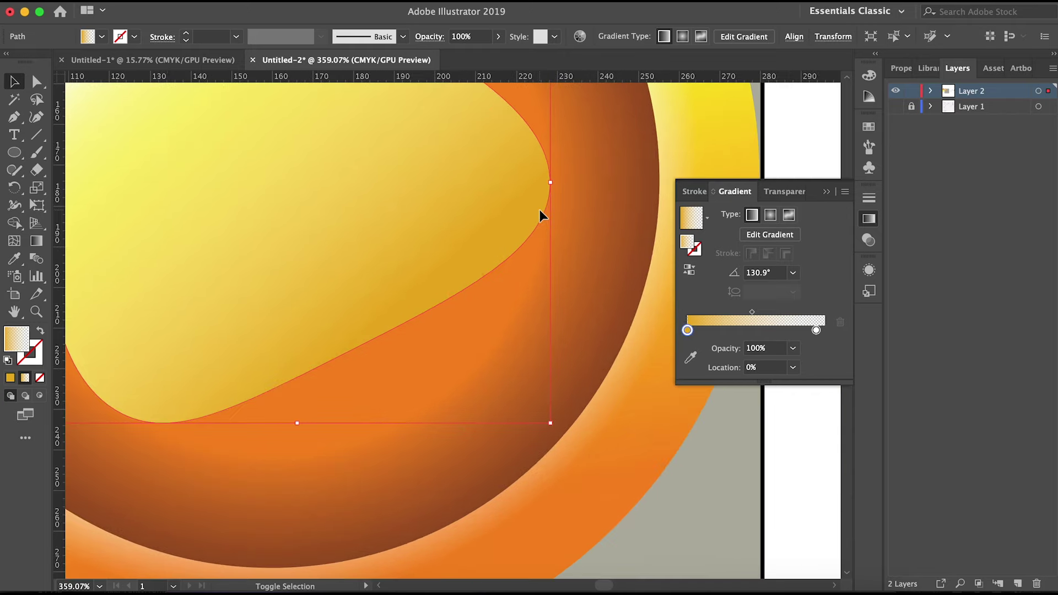
{"action": "key", "text": "ctrl+z"}
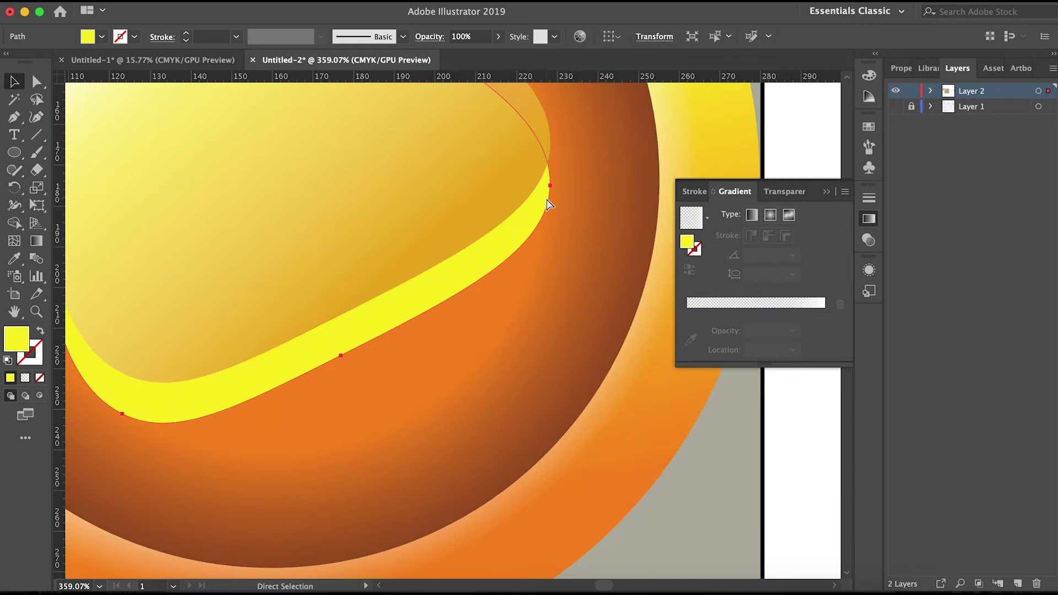
{"action": "key", "text": "v"}
{"action": "key", "text": "Down"}
{"action": "key", "text": "Down"}
{"action": "key", "text": "Down"}
{"action": "key", "text": "Right"}
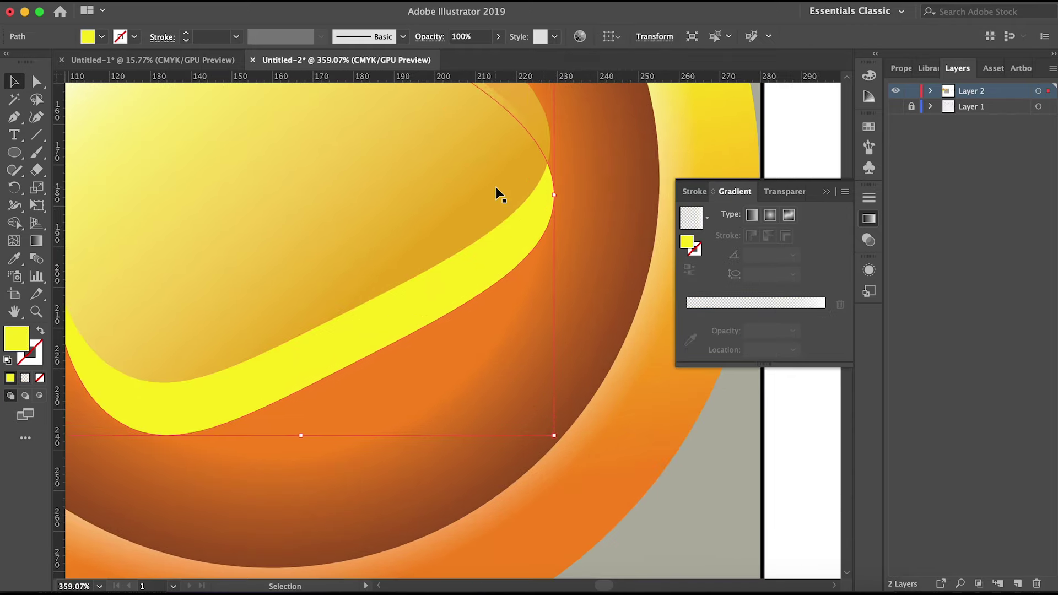
Colour the copy dark orange d87319, sampled from the orange circle
{"action": "key", "text": "i"}
{"action": "scroll", "coordinate": [378, 378], "scroll_direction": "down", "scroll_amount": 5}
{"action": "scroll", "coordinate": [378, 378], "scroll_direction": "left", "scroll_amount": 3}
{"action": "left_click", "coordinate": [205, 199]}
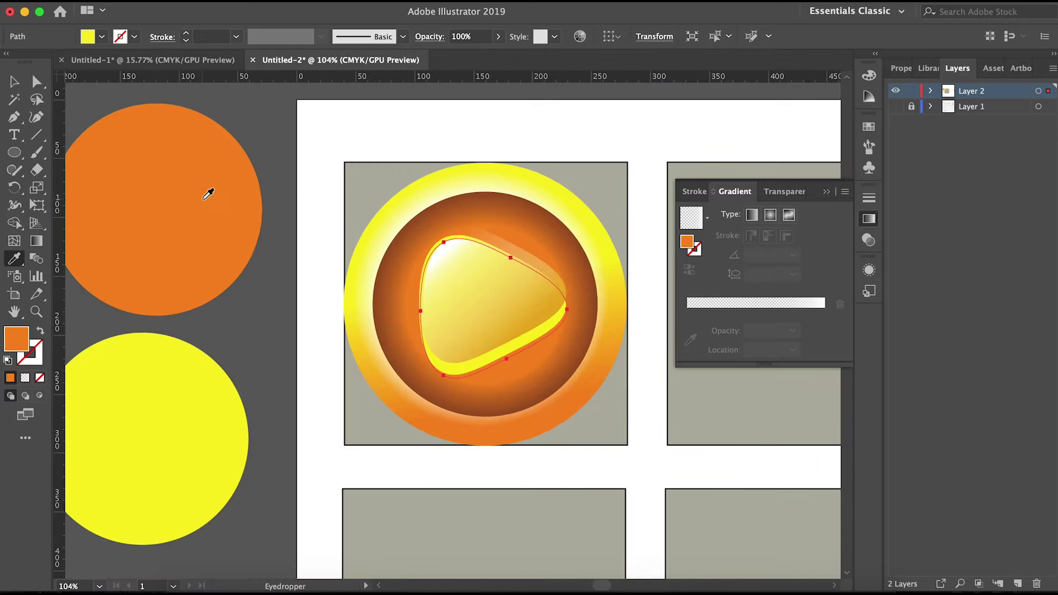
{"action": "double_click", "coordinate": [16, 339]}
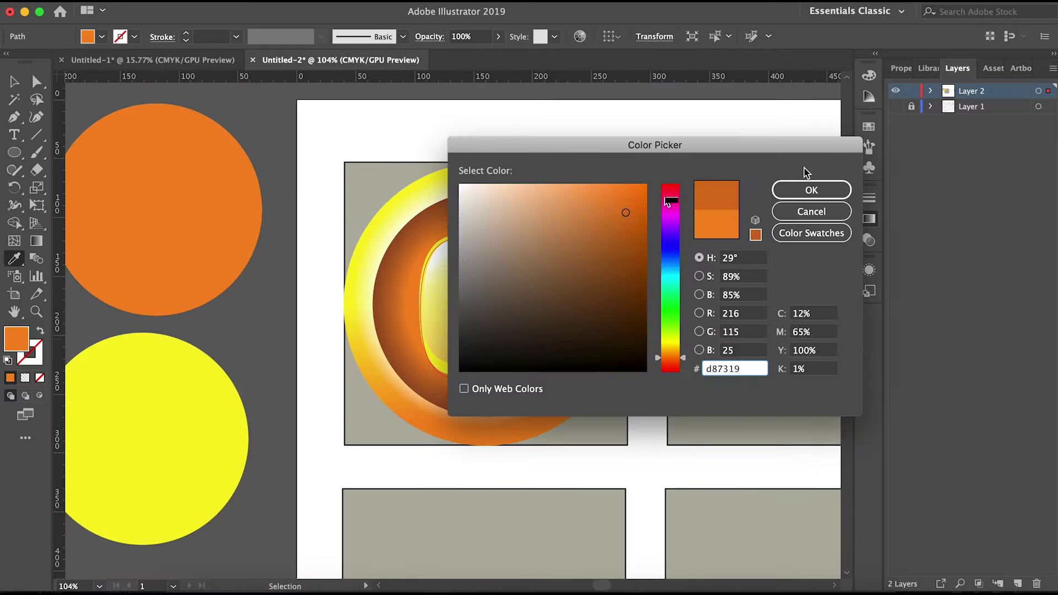
{"action": "left_click", "coordinate": [837, 196]}
{"action": "key", "text": "v"}
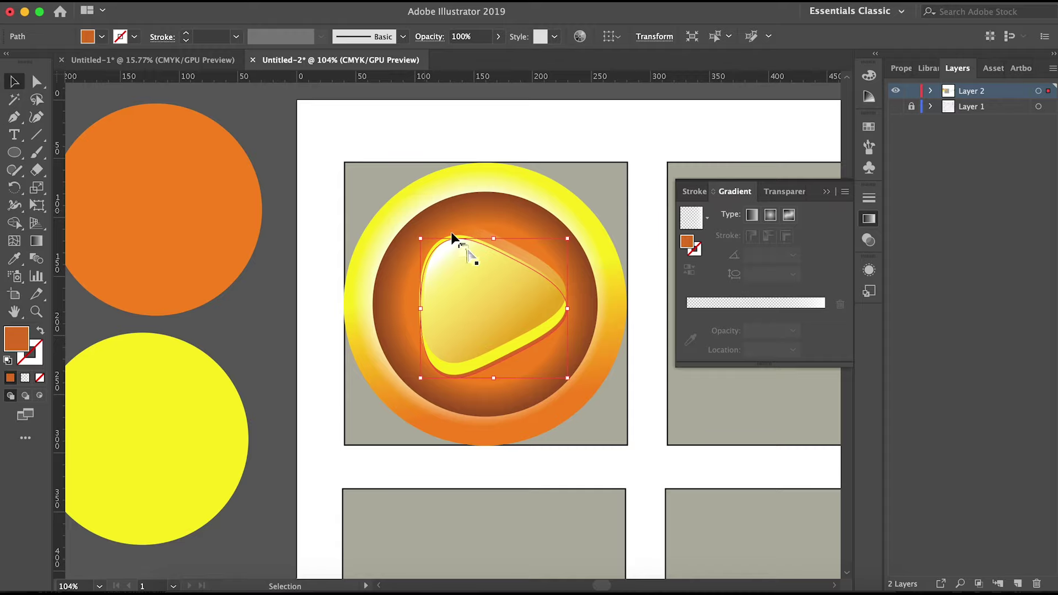
Reshape the orange shadow with the Curvature tool, pulling its bottom-left point inward
{"action": "scroll", "coordinate": [479, 248], "scroll_direction": "up", "scroll_amount": 5}
{"action": "key", "text": "period"}
{"action": "scroll", "coordinate": [610, 260], "scroll_direction": "down", "scroll_amount": 3}
{"action": "scroll", "coordinate": [610, 261], "scroll_direction": "right", "scroll_amount": 3}
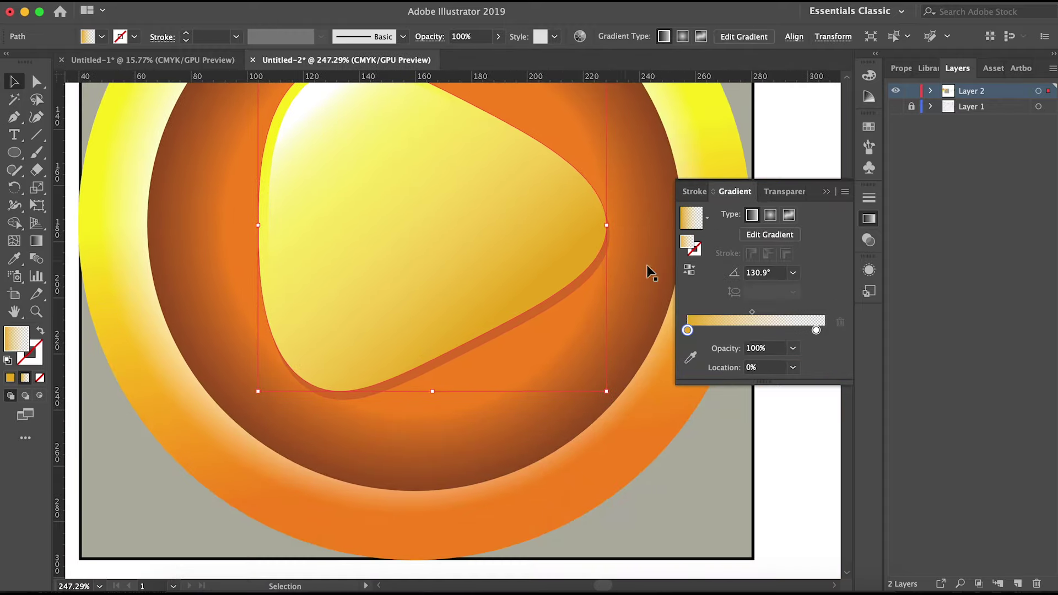
{"action": "scroll", "coordinate": [650, 271], "scroll_direction": "up", "scroll_amount": 5}
{"action": "scroll", "coordinate": [555, 289], "scroll_direction": "down", "scroll_amount": 4}
{"action": "key", "text": "ctrl+z"}
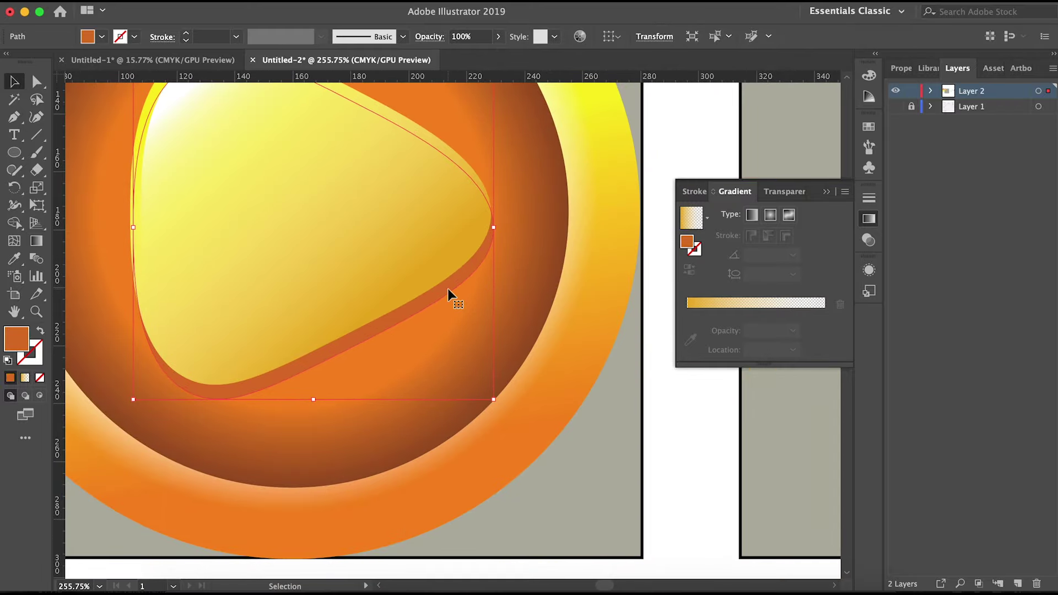
{"action": "scroll", "coordinate": [448, 296], "scroll_direction": "up", "scroll_amount": 2}
{"action": "scroll", "coordinate": [449, 296], "scroll_direction": "left", "scroll_amount": 1}
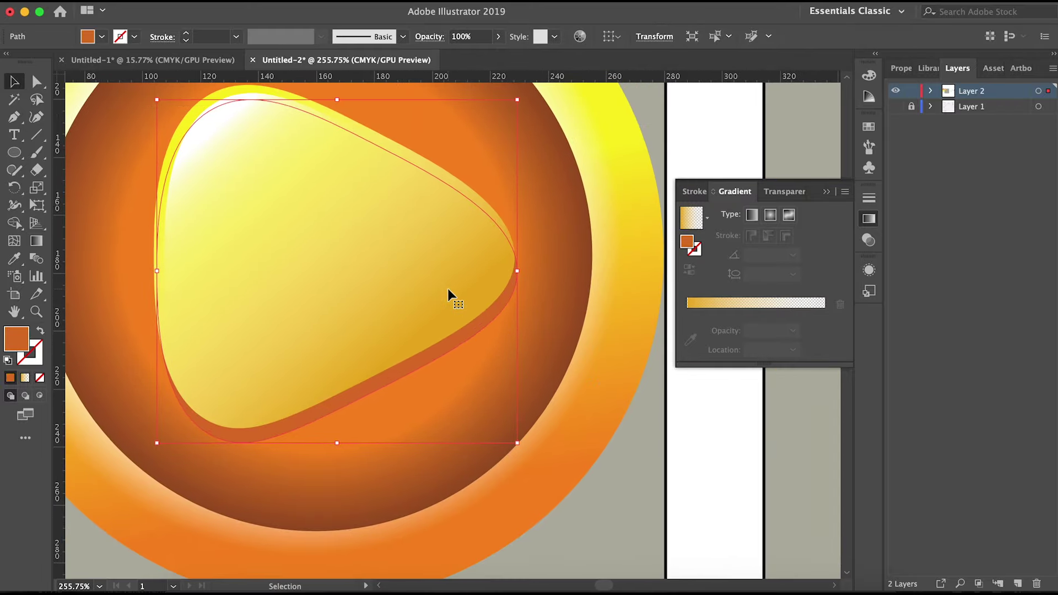
{"action": "left_click", "coordinate": [36, 117]}
{"action": "left_click", "coordinate": [483, 202]}
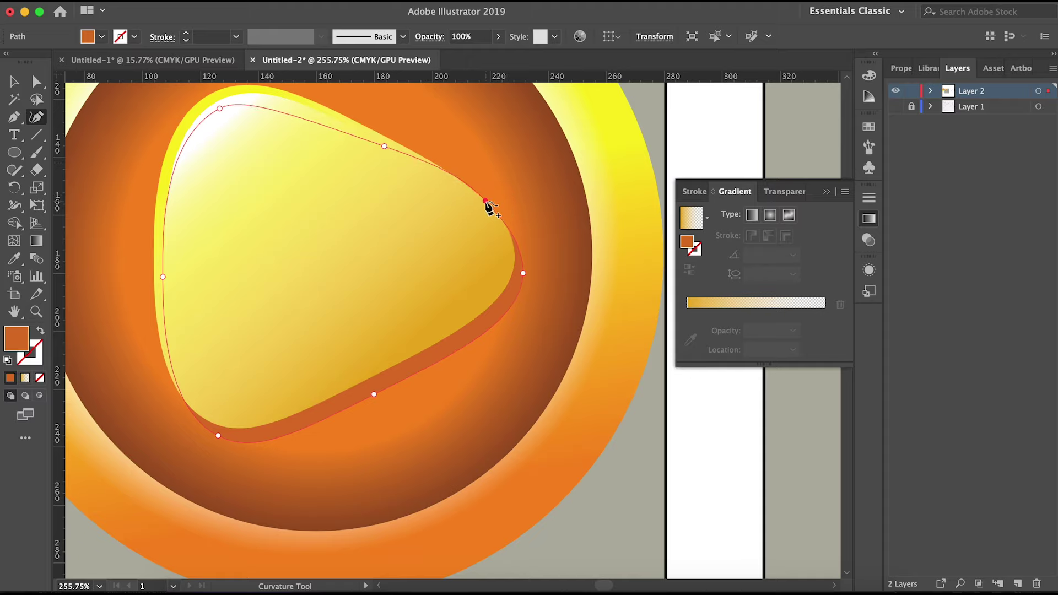
{"action": "left_click_drag", "start_coordinate": [218, 435], "coordinate": [230, 428]}
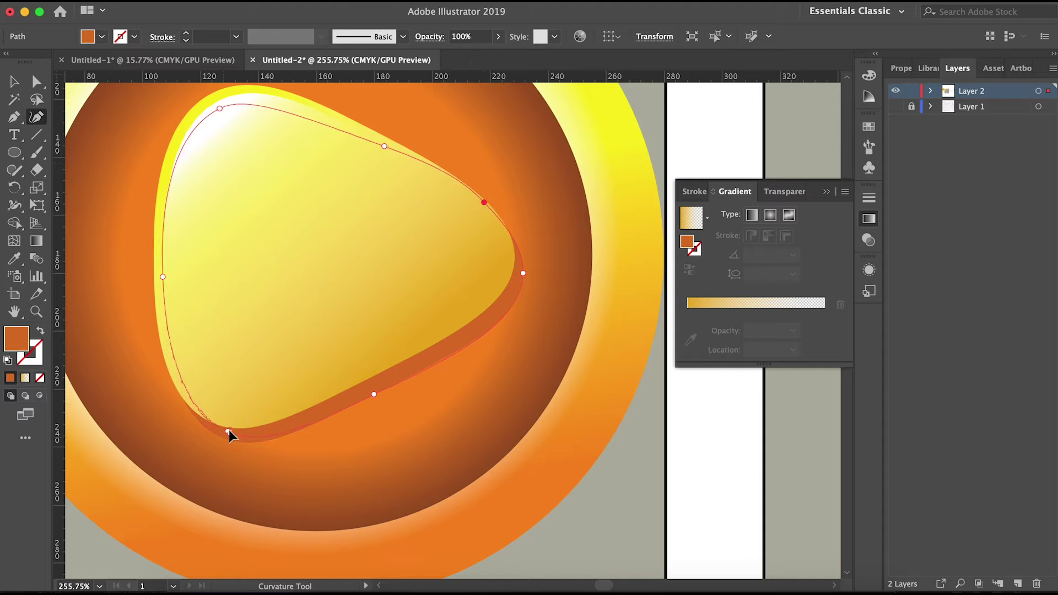
{"action": "scroll", "coordinate": [234, 442], "scroll_direction": "up", "scroll_amount": 3}
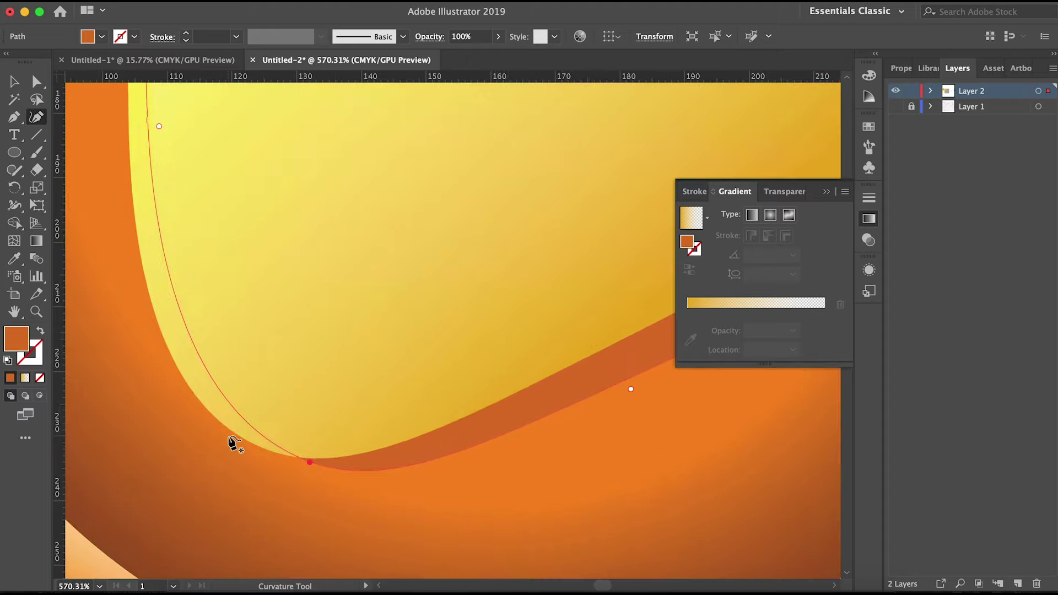
{"action": "key", "text": "ctrl+0"}
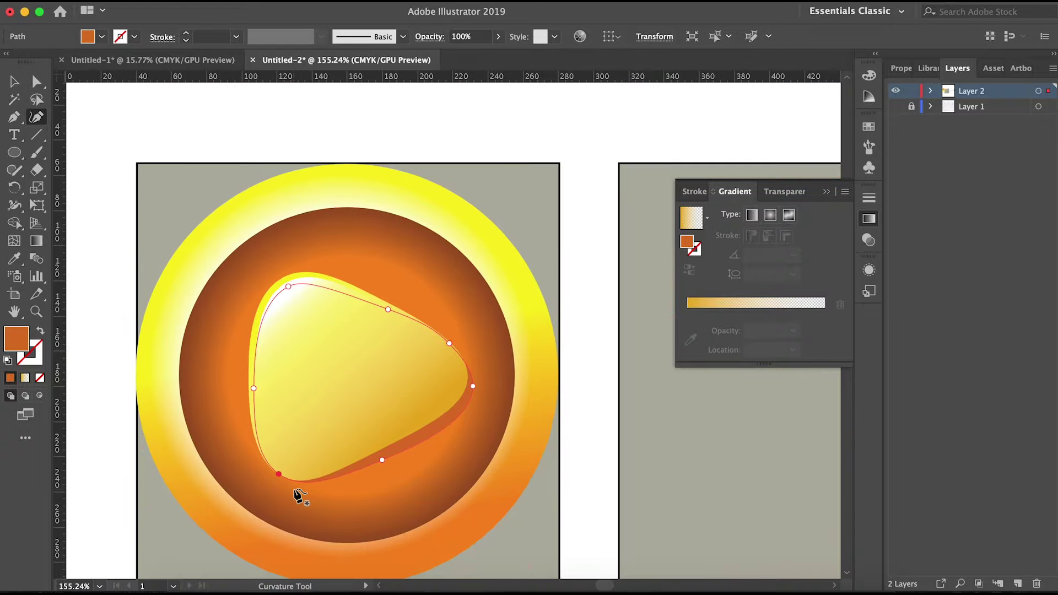
{"action": "left_click", "coordinate": [15, 81]}
{"action": "left_click", "coordinate": [147, 111]}
Select the glowing outer ring and review its gradient on the canvas
{"action": "scroll", "coordinate": [282, 236], "scroll_direction": "up", "scroll_amount": 1}
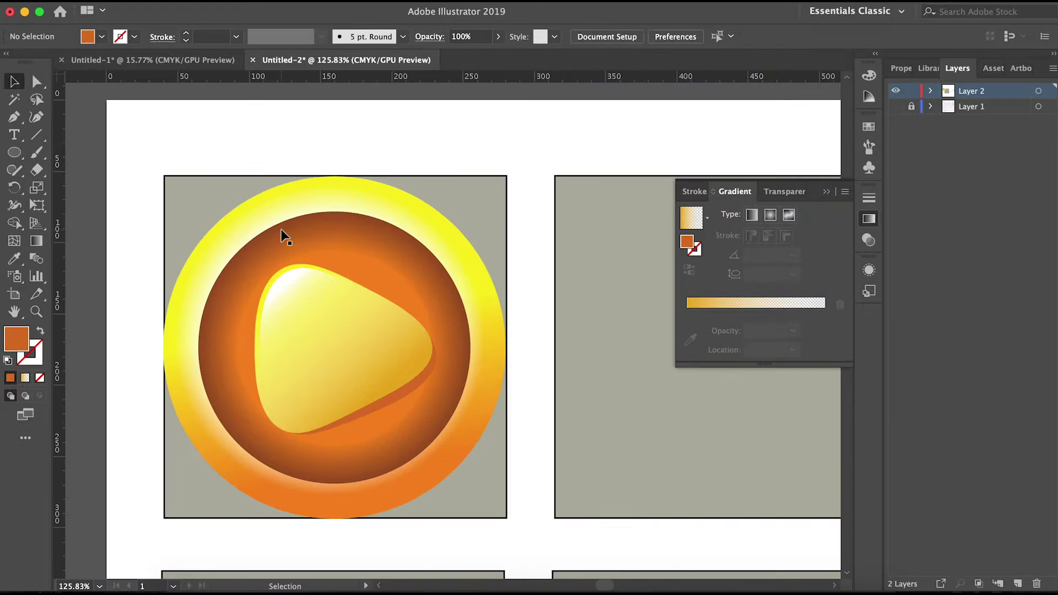
{"action": "scroll", "coordinate": [283, 236], "scroll_direction": "down", "scroll_amount": 2}
{"action": "scroll", "coordinate": [299, 277], "scroll_direction": "up", "scroll_amount": 2}
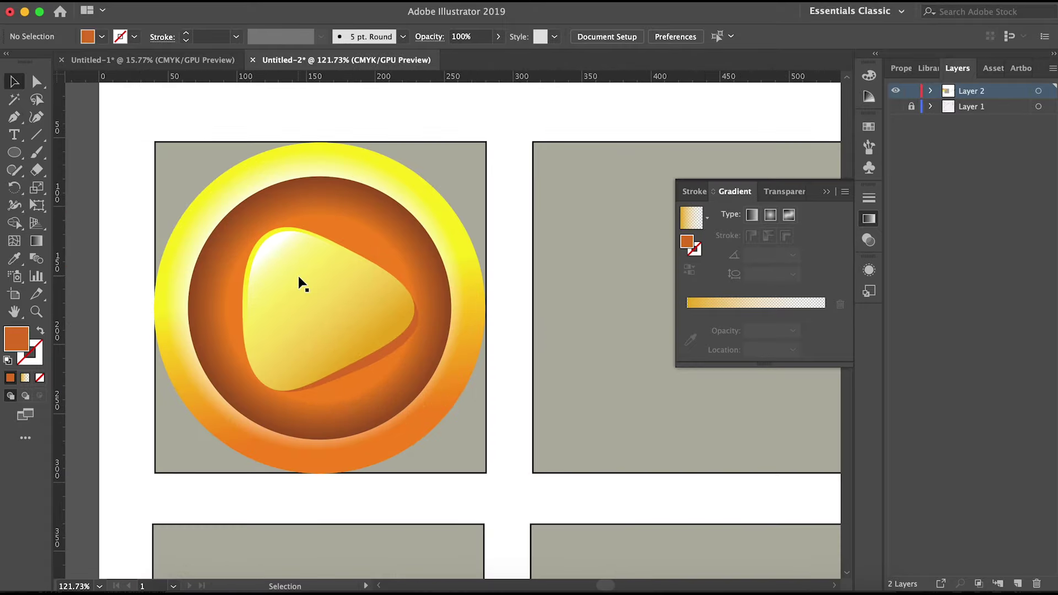
{"action": "scroll", "coordinate": [300, 277], "scroll_direction": "down", "scroll_amount": 1}
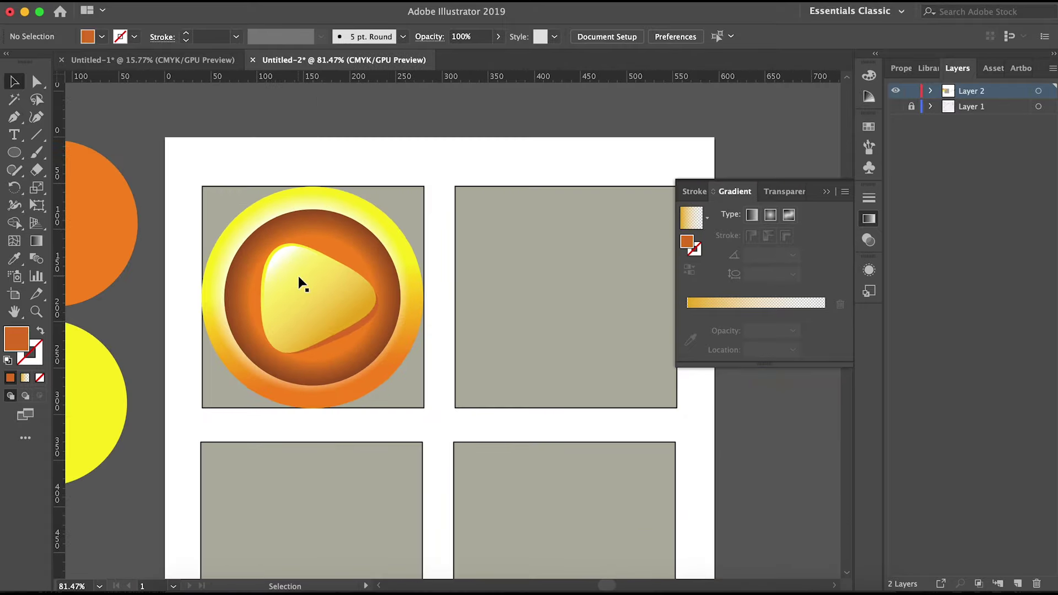
{"action": "scroll", "coordinate": [299, 277], "scroll_direction": "up", "scroll_amount": 1}
{"action": "left_click", "coordinate": [283, 207]}
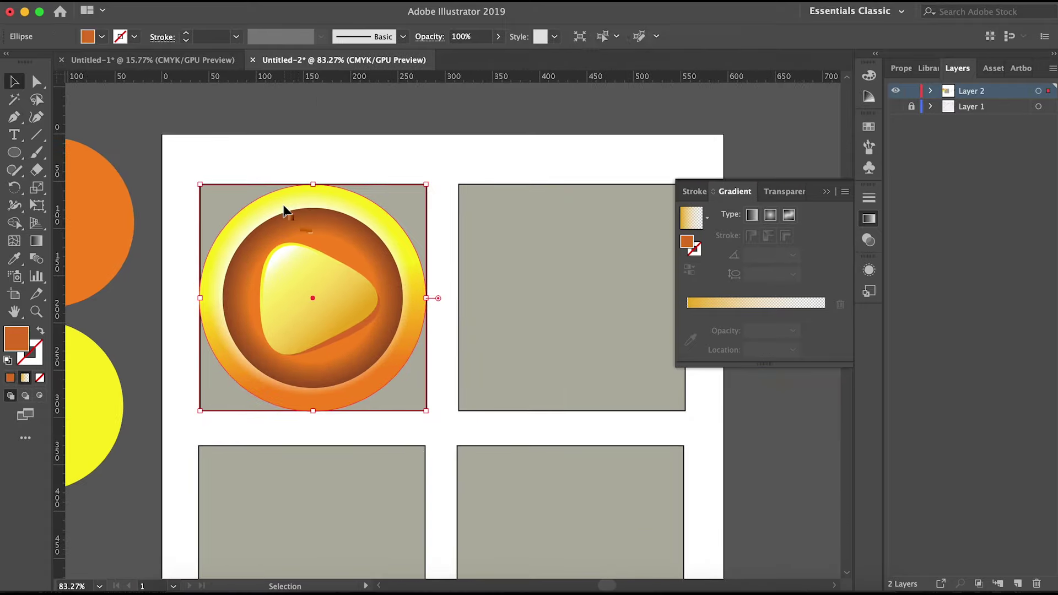
{"action": "left_click", "coordinate": [36, 242]}
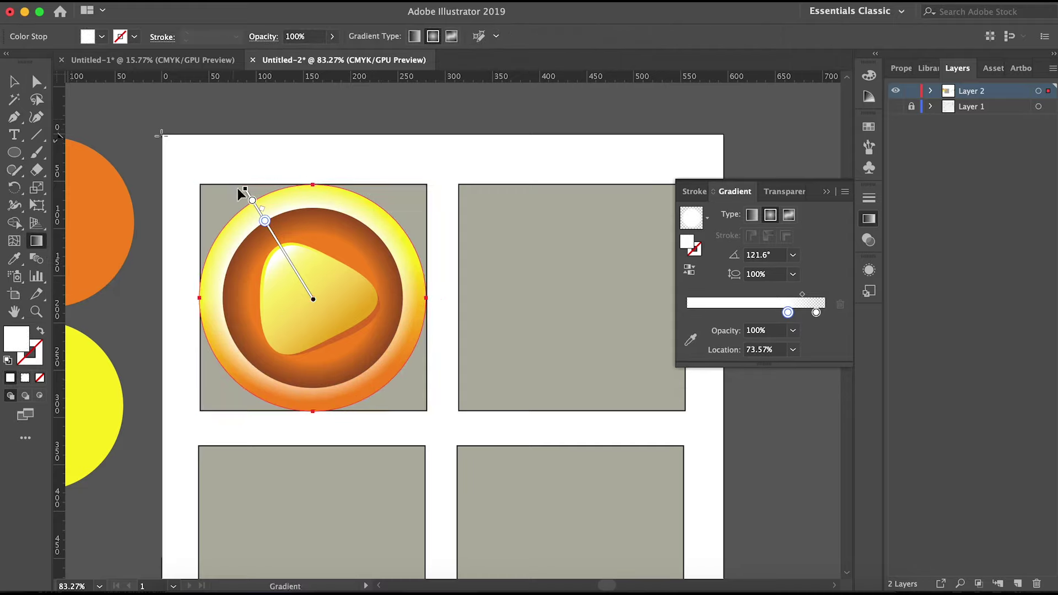
{"action": "key", "text": "v"}
{"action": "left_click", "coordinate": [113, 118]}
{"action": "scroll", "coordinate": [457, 299], "scroll_direction": "down", "scroll_amount": 1}
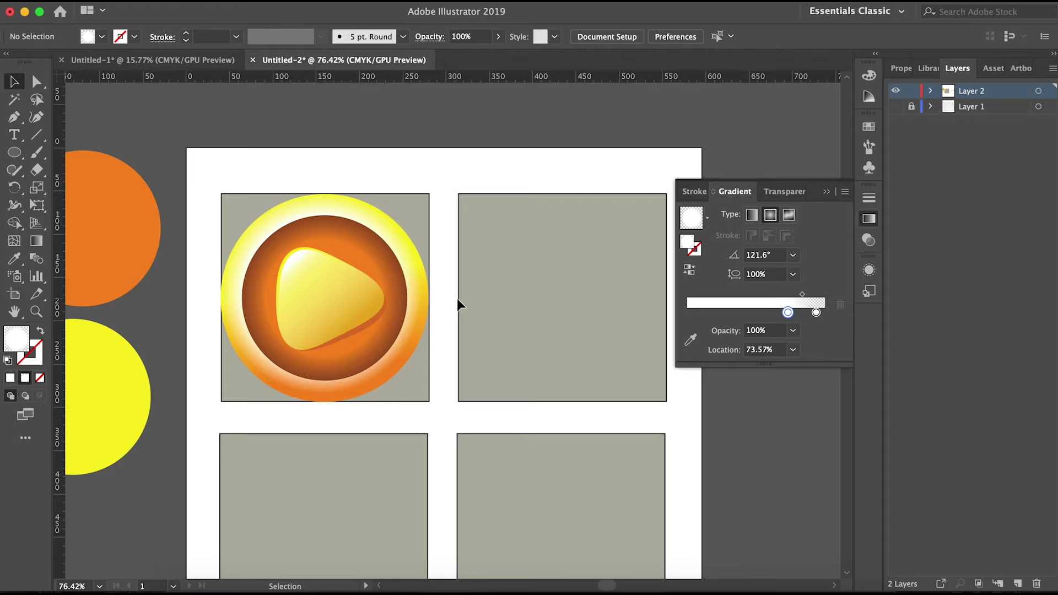
{"action": "scroll", "coordinate": [457, 298], "scroll_direction": "down", "scroll_amount": 2}
Save the icon sheet as Icons.ai with the default Illustrator options
{"action": "key", "text": "ctrl+shift+s"}
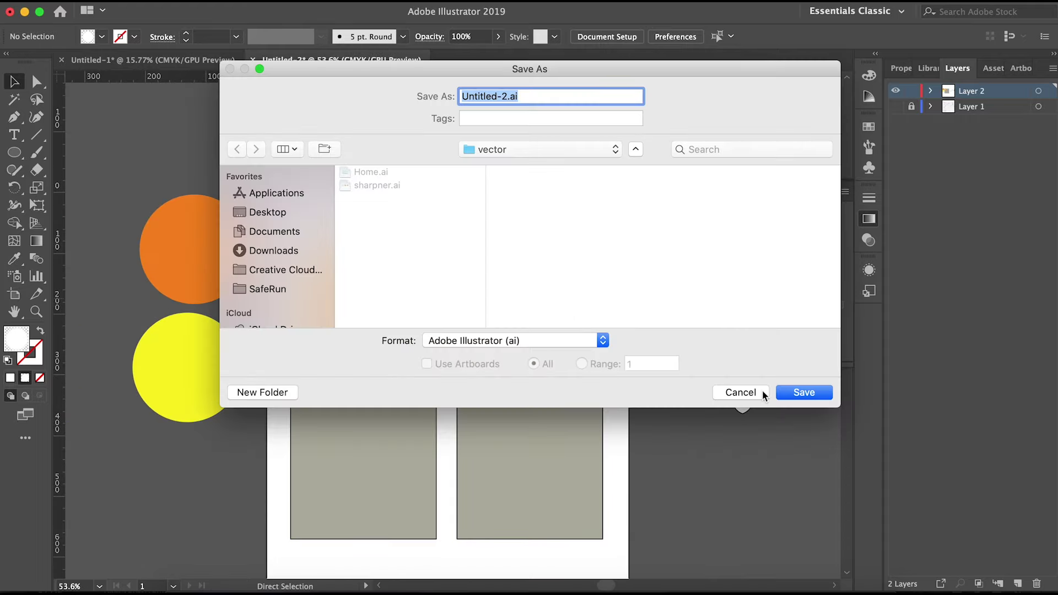
{"action": "key", "text": "Return"}
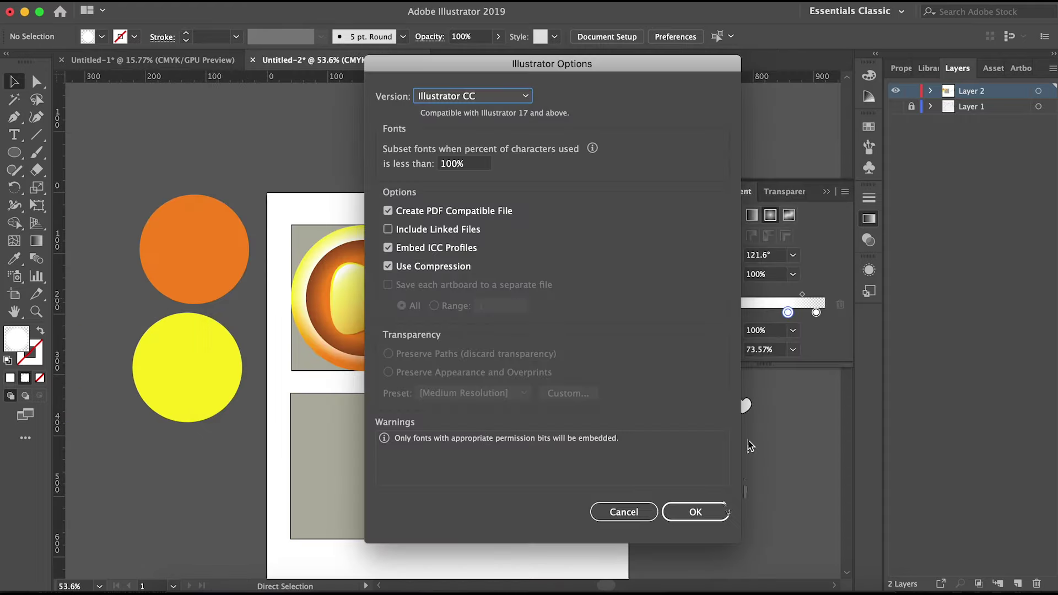
{"action": "key", "text": "Return"}
{"action": "scroll", "coordinate": [356, 335], "scroll_direction": "up", "scroll_amount": 2}
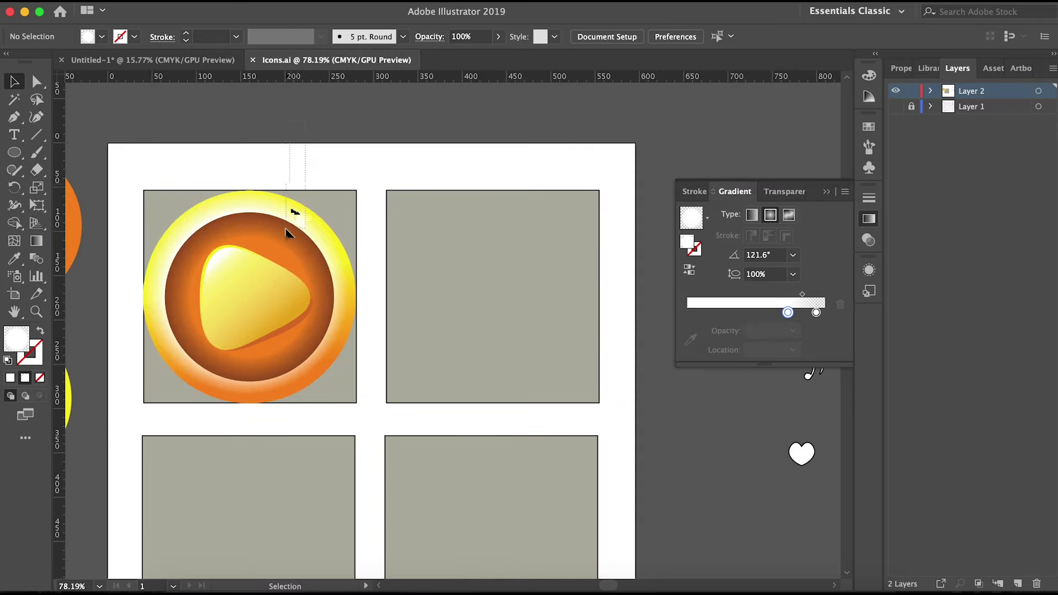
Copy the button into the second box and enlarge its outline-free white pause bars
{"action": "left_click_drag", "start_coordinate": [287, 231], "coordinate": [524, 237]}
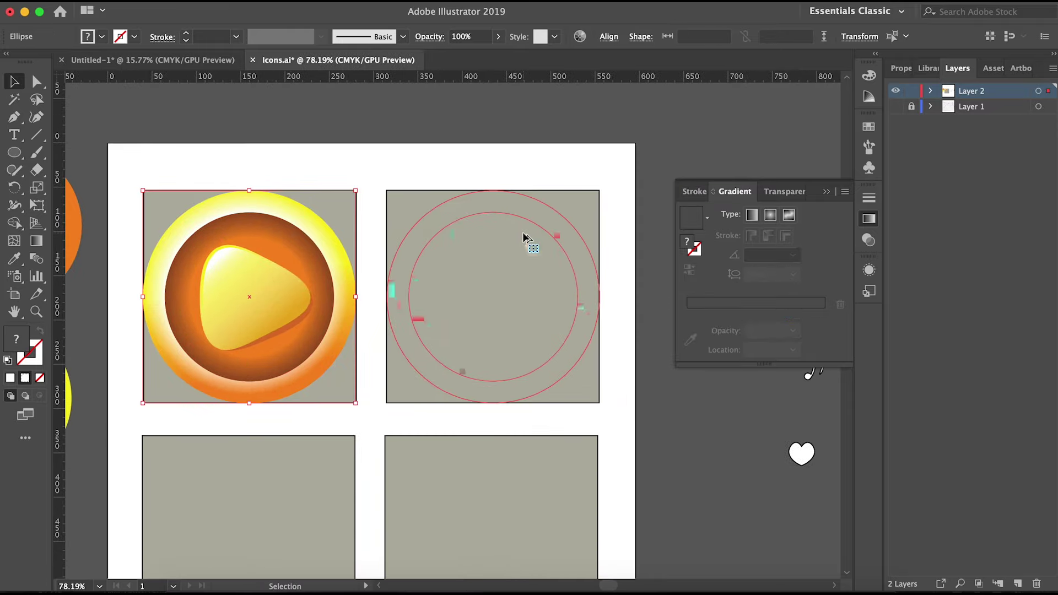
{"action": "scroll", "coordinate": [525, 237], "scroll_direction": "down", "scroll_amount": 3}
{"action": "left_click", "coordinate": [503, 285]}
{"action": "scroll", "coordinate": [307, 296], "scroll_direction": "up", "scroll_amount": 5}
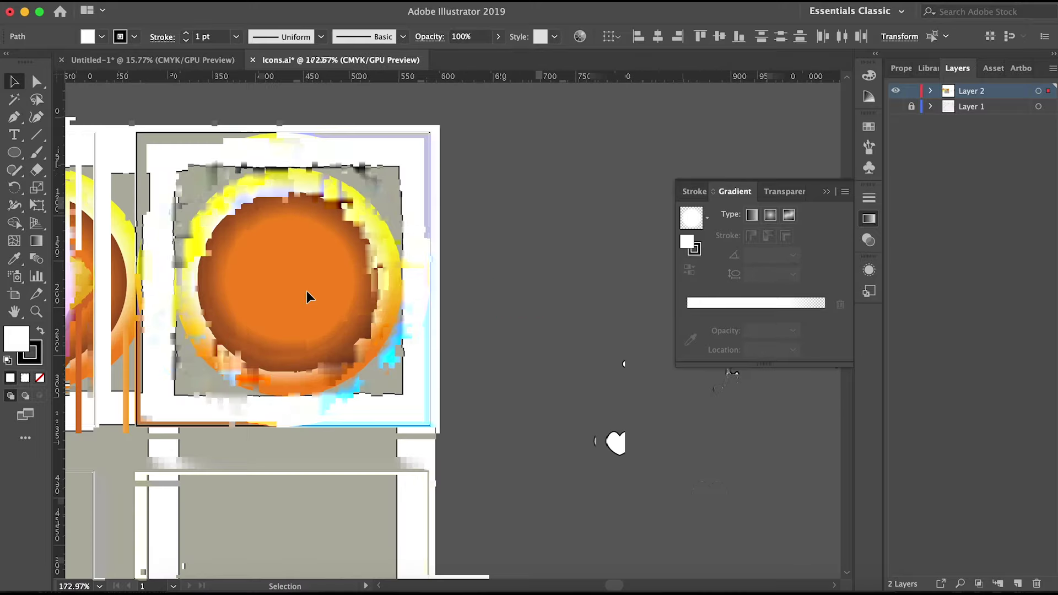
{"action": "scroll", "coordinate": [306, 290], "scroll_direction": "down", "scroll_amount": 3}
{"action": "left_click", "coordinate": [40, 378]}
{"action": "scroll", "coordinate": [283, 319], "scroll_direction": "down", "scroll_amount": 2}
{"action": "scroll", "coordinate": [502, 233], "scroll_direction": "up", "scroll_amount": 1}
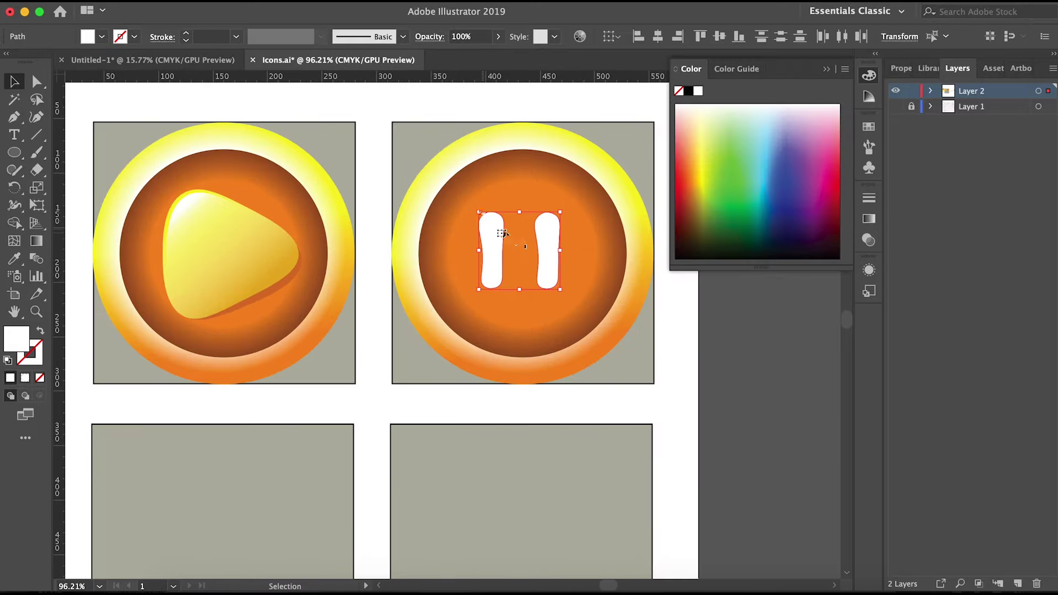
{"action": "left_click_drag", "start_coordinate": [560, 289], "coordinate": [580, 311]}
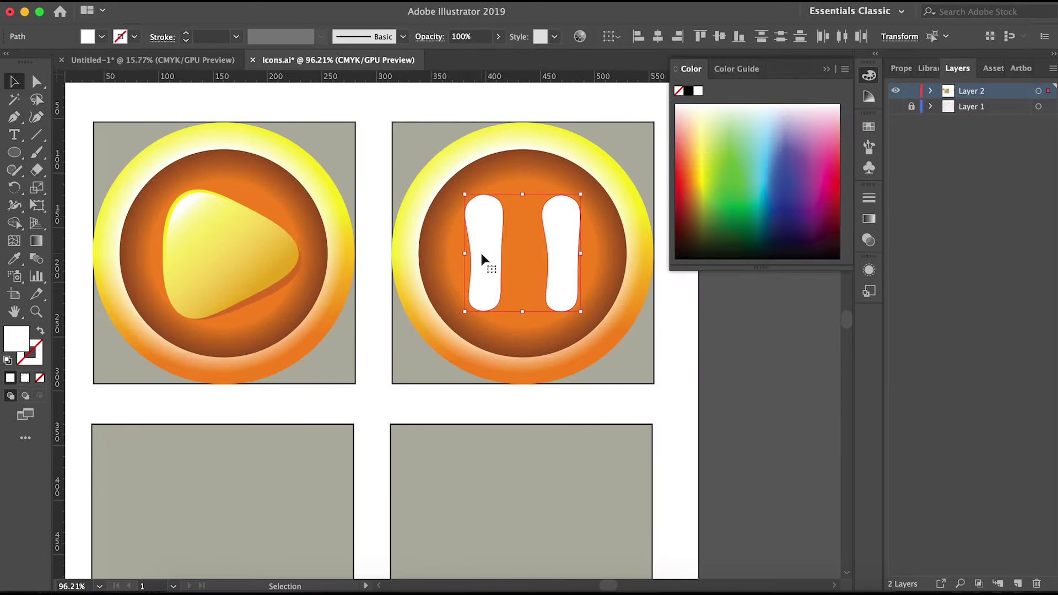
Fill the pause bars yellow and give the left bar a sampled, upward-running gradient
{"action": "left_click", "coordinate": [14, 259]}
{"action": "scroll", "coordinate": [186, 323], "scroll_direction": "down", "scroll_amount": 3}
{"action": "left_click", "coordinate": [186, 322]}
{"action": "key", "text": "v"}
{"action": "scroll", "coordinate": [493, 274], "scroll_direction": "up", "scroll_amount": 3}
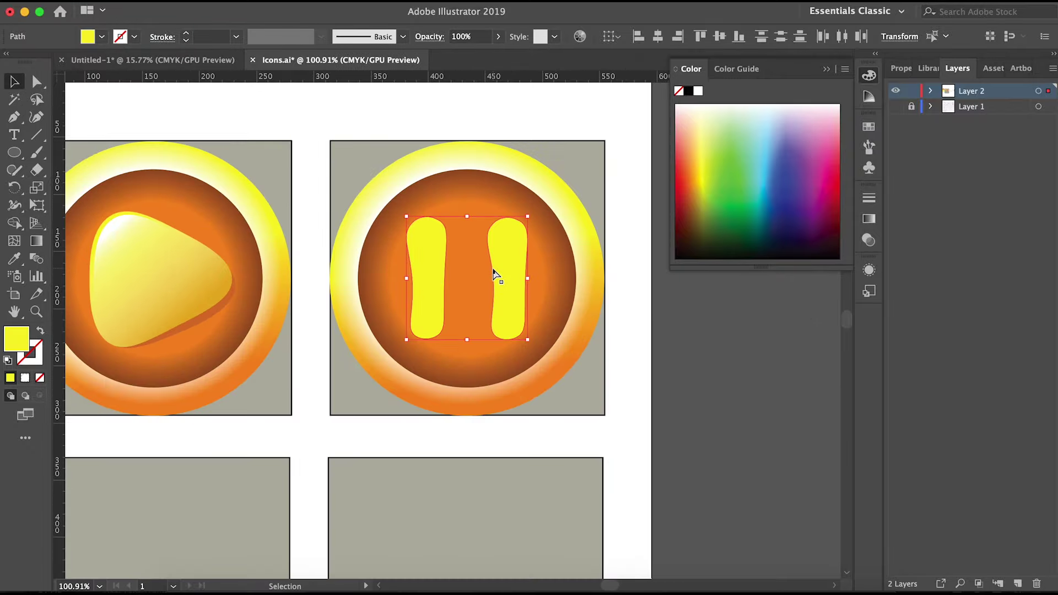
{"action": "left_click", "coordinate": [15, 258]}
{"action": "scroll", "coordinate": [349, 244], "scroll_direction": "down", "scroll_amount": 2}
{"action": "left_click", "coordinate": [349, 244]}
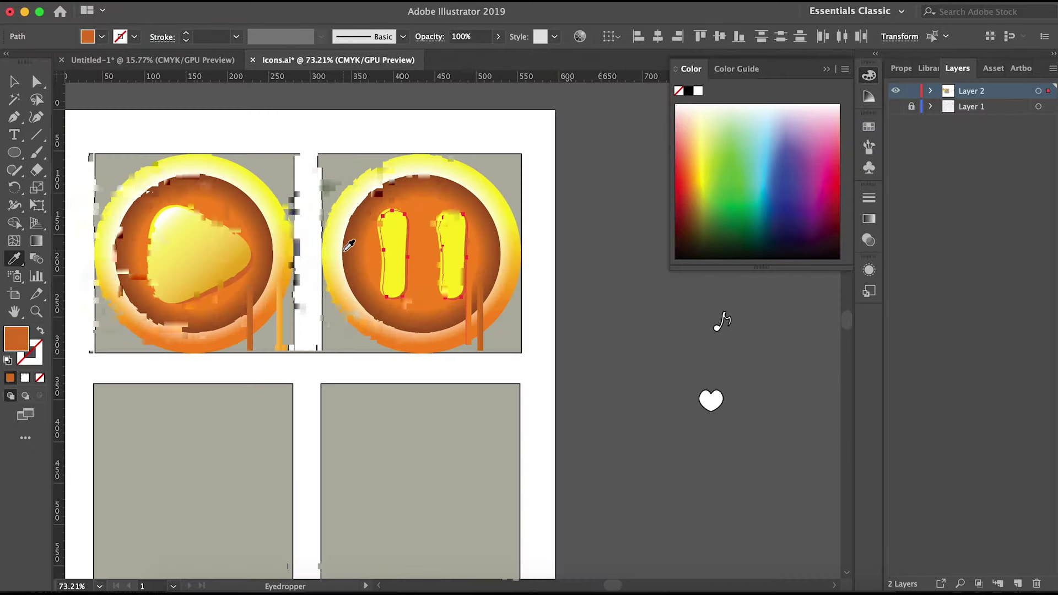
{"action": "scroll", "coordinate": [349, 244], "scroll_direction": "up", "scroll_amount": 5}
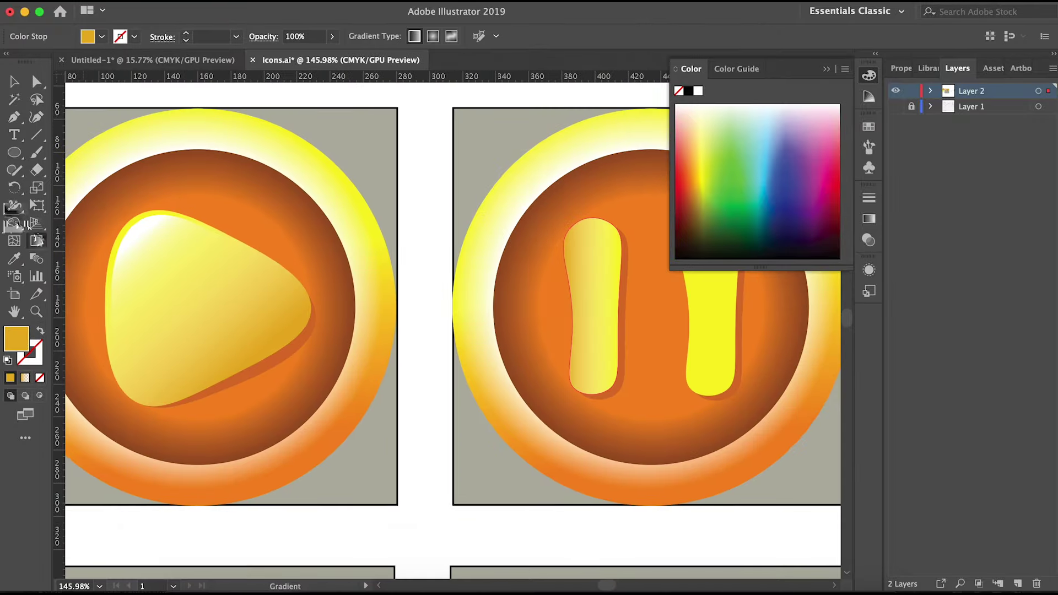
{"action": "left_click_drag", "start_coordinate": [607, 375], "coordinate": [562, 241]}
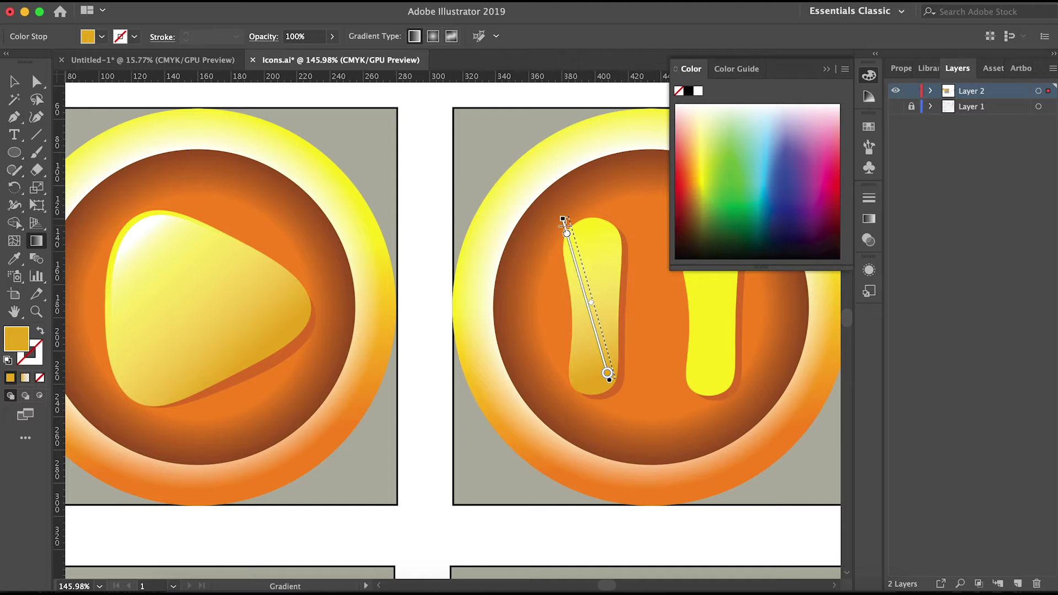
{"action": "key", "text": "v"}
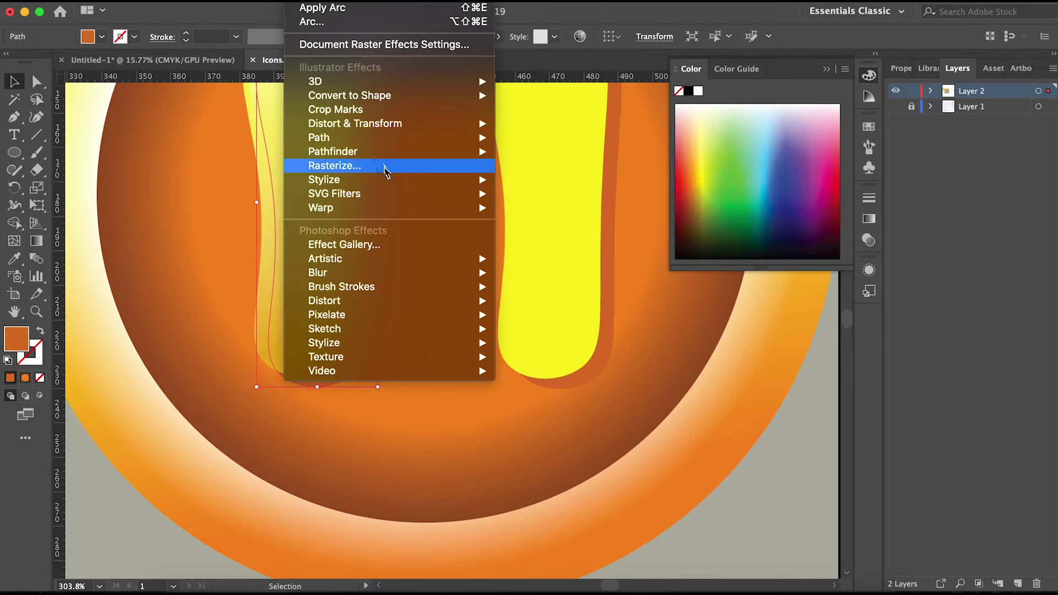
Add a drop shadow to the left pause bar: 60% opacity, X 0 px, Y 2 px
{"action": "left_click", "coordinate": [514, 180]}
{"action": "left_click", "coordinate": [547, 296]}
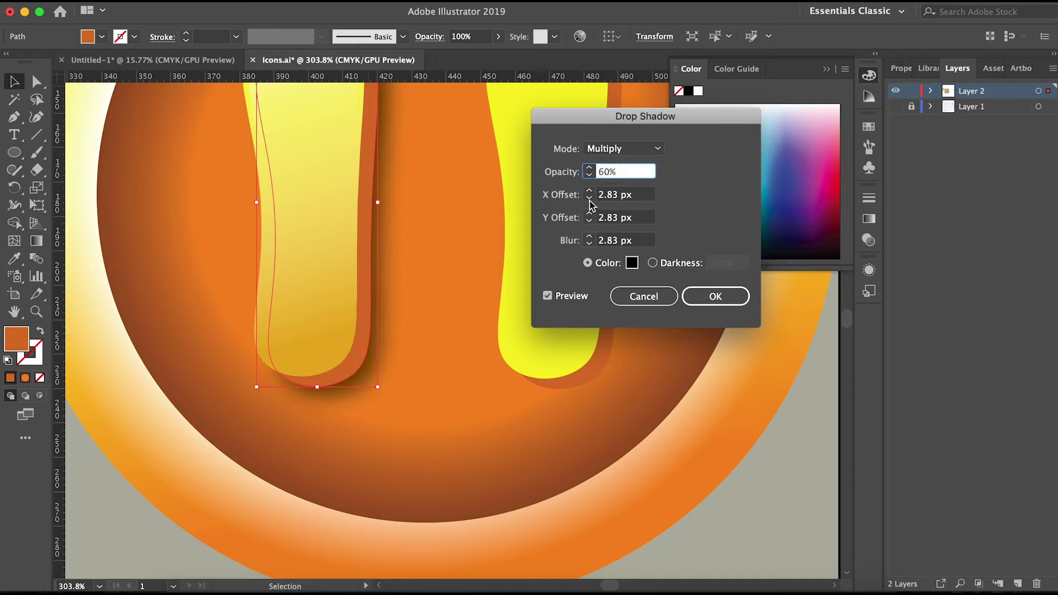
{"action": "key", "text": "Tab"}
{"action": "type", "text": "0"}
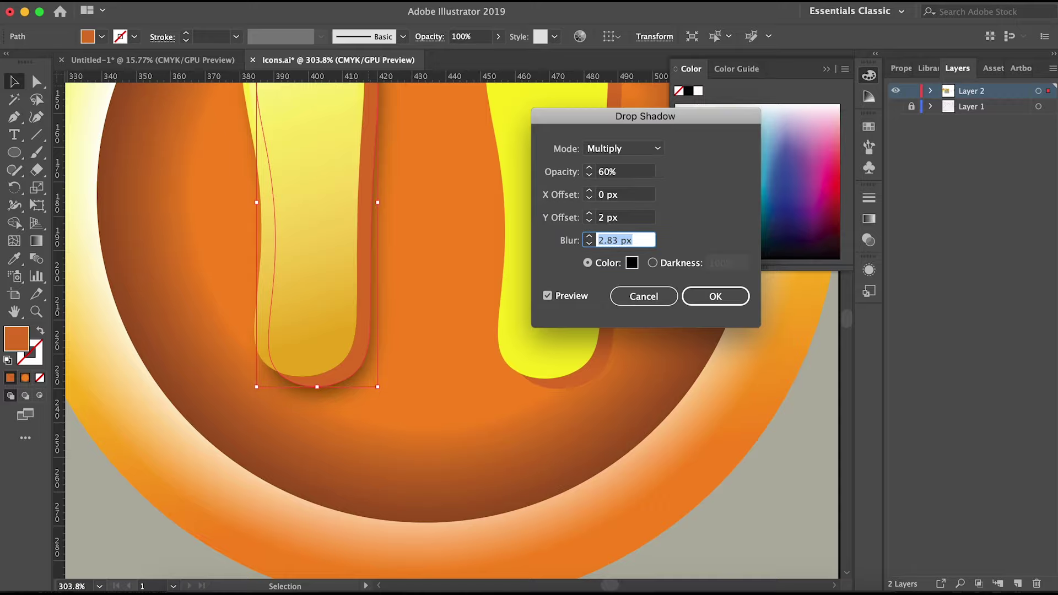
{"action": "left_click", "coordinate": [715, 296]}
{"action": "scroll", "coordinate": [642, 432], "scroll_direction": "down", "scroll_amount": 5}
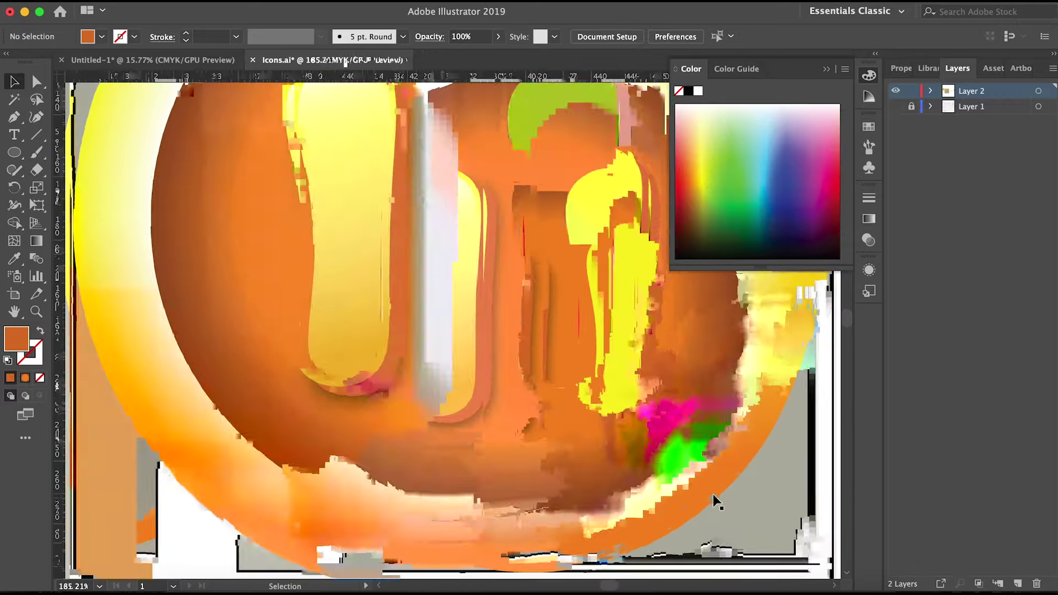
{"action": "scroll", "coordinate": [496, 413], "scroll_direction": "up", "scroll_amount": 5}
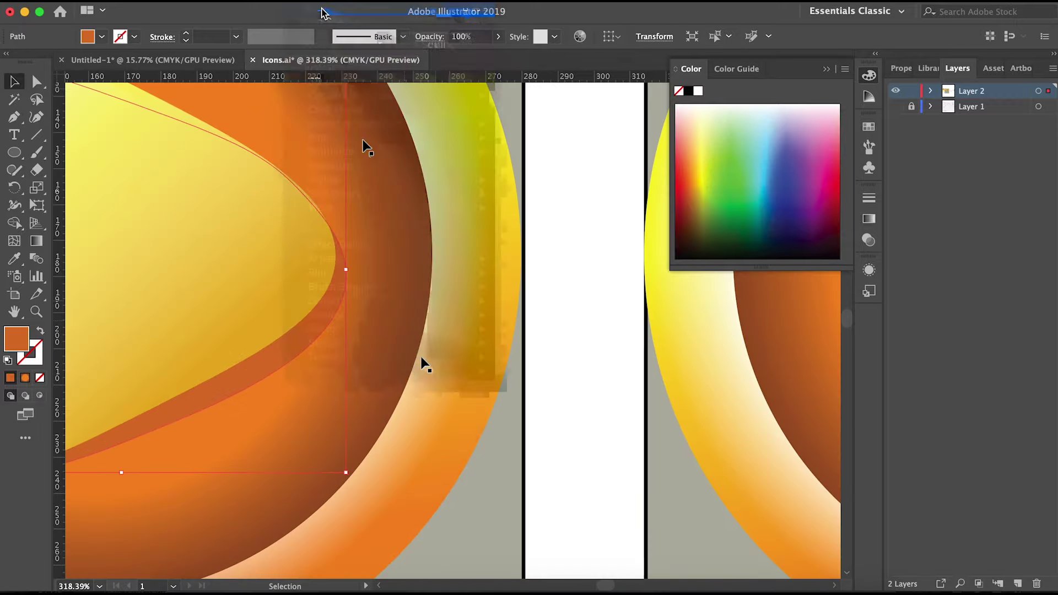
{"action": "scroll", "coordinate": [526, 331], "scroll_direction": "down", "scroll_amount": 5}
{"action": "scroll", "coordinate": [548, 296], "scroll_direction": "up", "scroll_amount": 5}
Adjust the left pause bar's gradient end point with the Gradient tool
{"action": "left_click", "coordinate": [467, 213]}
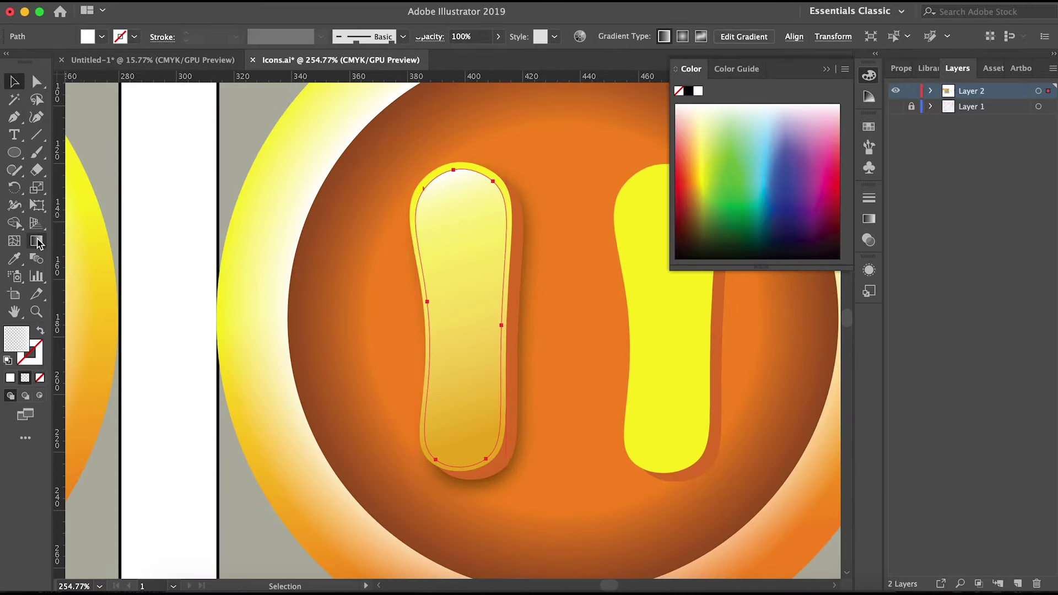
{"action": "key", "text": "g"}
{"action": "left_click", "coordinate": [429, 203]}
{"action": "left_click_drag", "start_coordinate": [499, 435], "coordinate": [499, 433]}
{"action": "key", "text": "v"}
{"action": "key", "text": "ctrl+shift+a"}
{"action": "scroll", "coordinate": [444, 303], "scroll_direction": "down", "scroll_amount": 5}
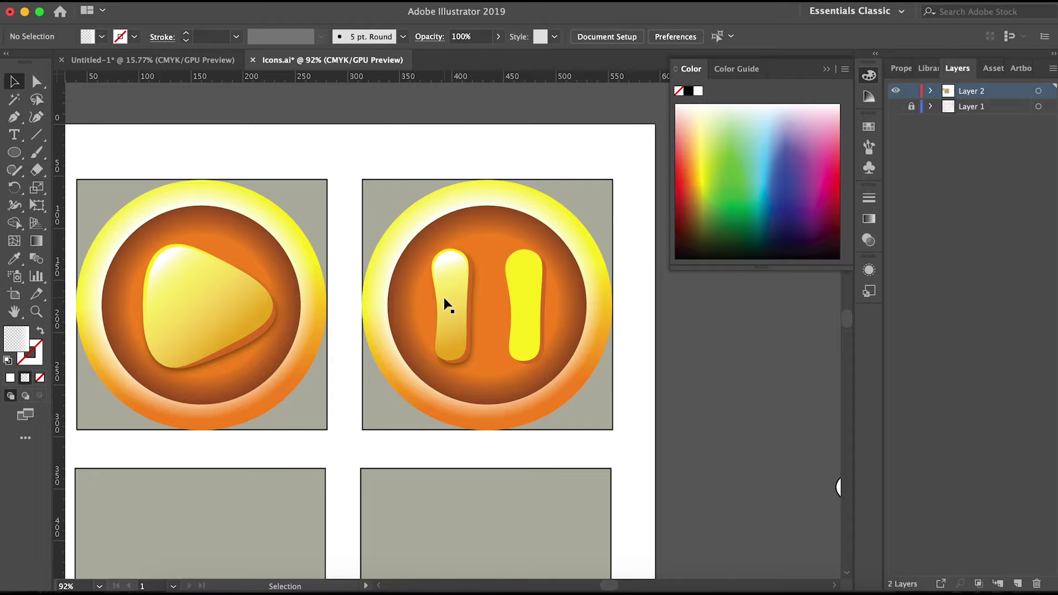
Check the left pause bar and its orange shadow shape for the glossy yellow gradient
{"action": "scroll", "coordinate": [473, 304], "scroll_direction": "up", "scroll_amount": 2}
{"action": "left_click", "coordinate": [438, 317]}
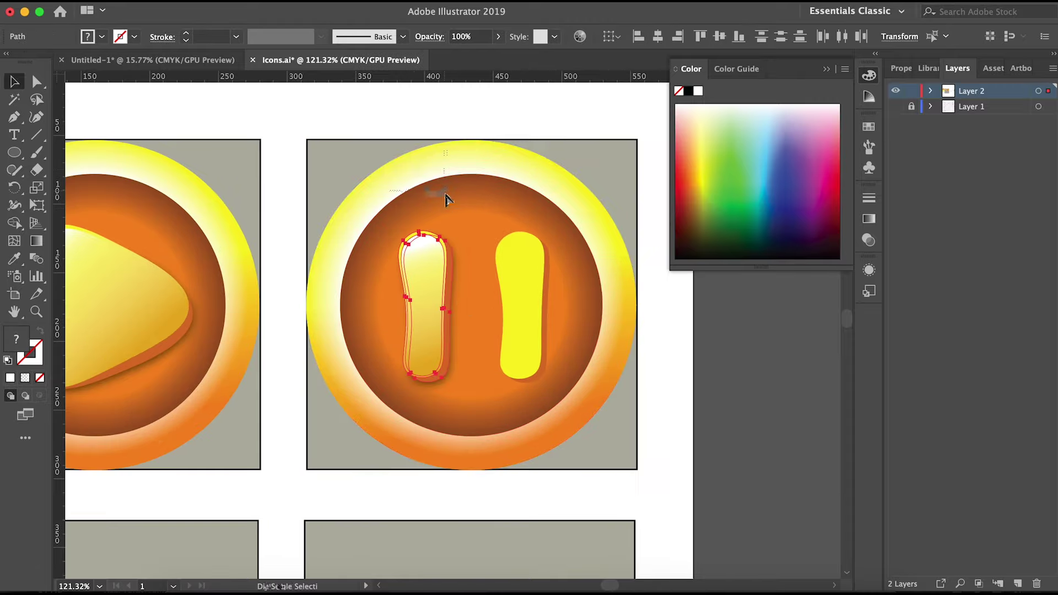
{"action": "scroll", "coordinate": [448, 201], "scroll_direction": "up", "scroll_amount": 5}
{"action": "scroll", "coordinate": [649, 389], "scroll_direction": "down", "scroll_amount": 5}
{"action": "scroll", "coordinate": [650, 389], "scroll_direction": "right", "scroll_amount": 3}
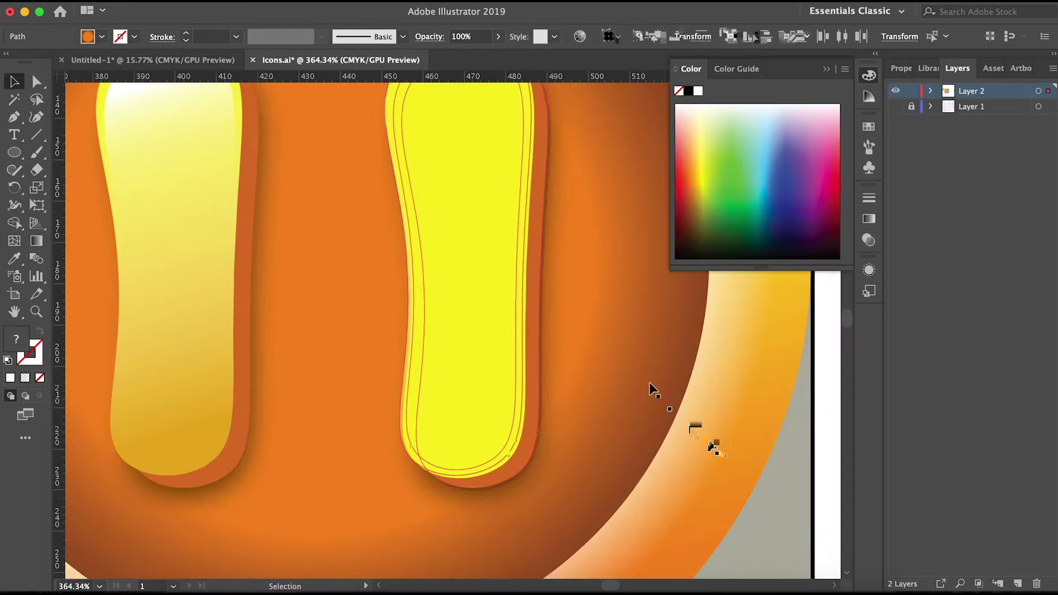
{"action": "left_click", "coordinate": [531, 419]}
{"action": "scroll", "coordinate": [531, 424], "scroll_direction": "down", "scroll_amount": 5}
{"action": "scroll", "coordinate": [531, 425], "scroll_direction": "up", "scroll_amount": 8}
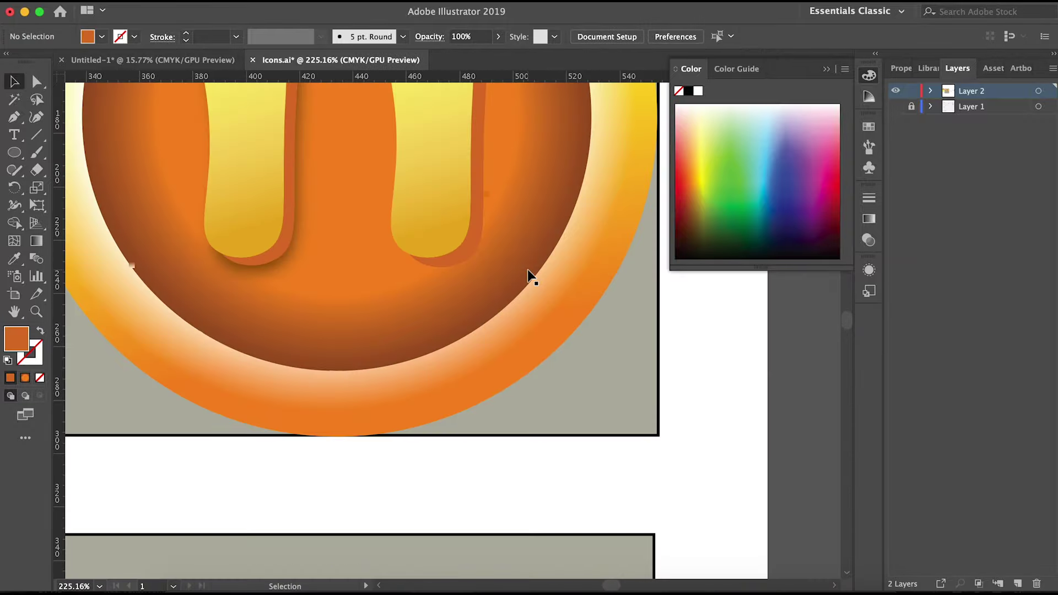
{"action": "scroll", "coordinate": [480, 257], "scroll_direction": "down", "scroll_amount": 3}
{"action": "scroll", "coordinate": [491, 320], "scroll_direction": "down", "scroll_amount": 3}
{"action": "scroll", "coordinate": [490, 320], "scroll_direction": "down", "scroll_amount": 3}
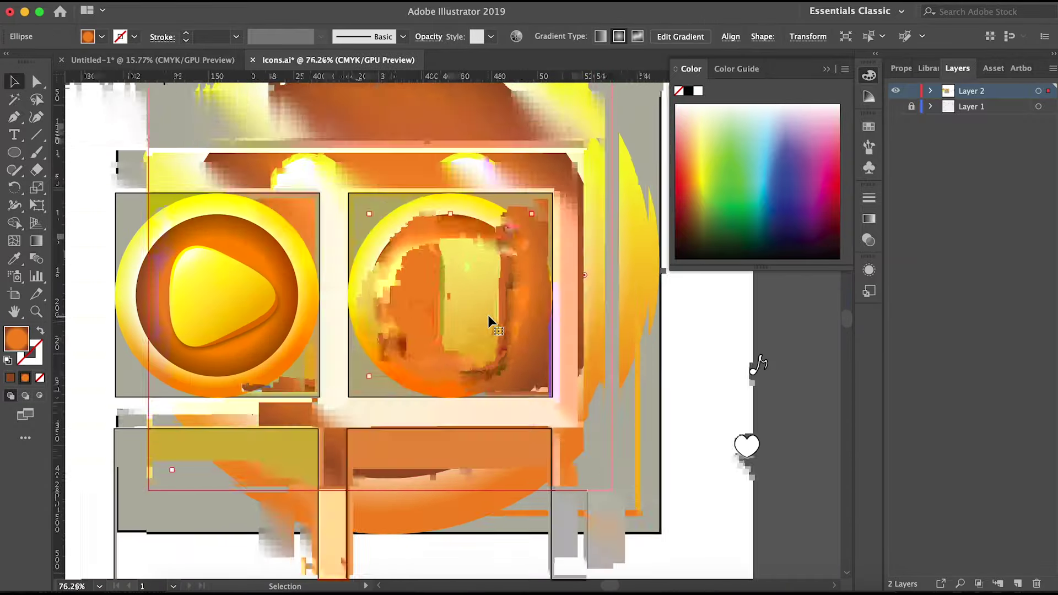
{"action": "left_click", "coordinate": [635, 334]}
Select both pause bars and add a horizontal guide across the play and pause icons
{"action": "scroll", "coordinate": [559, 368], "scroll_direction": "up", "scroll_amount": 3}
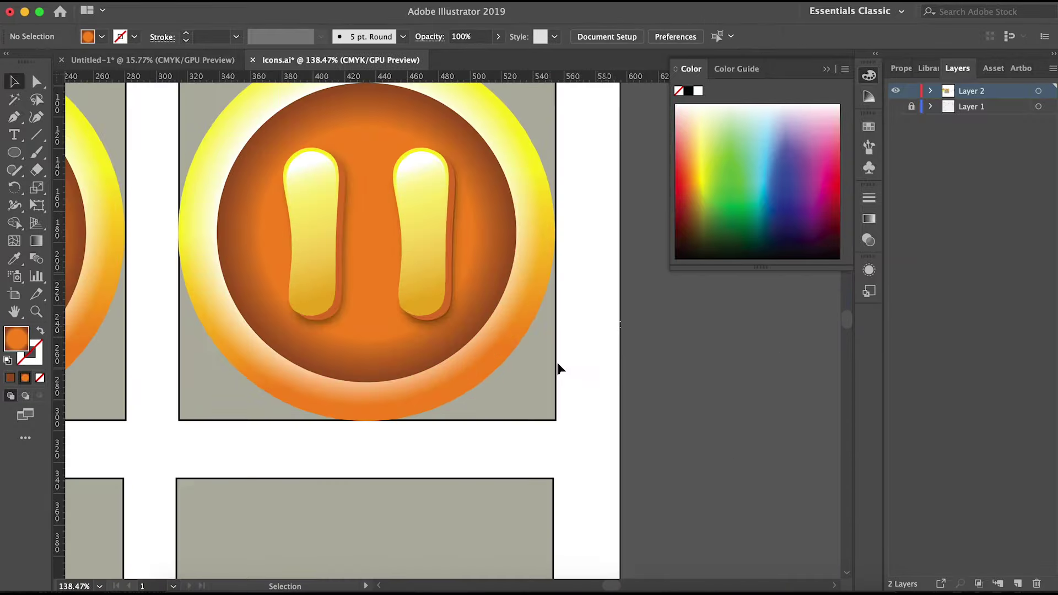
{"action": "left_click", "coordinate": [490, 243], "text": "shift"}
{"action": "left_click", "coordinate": [326, 224], "text": "shift"}
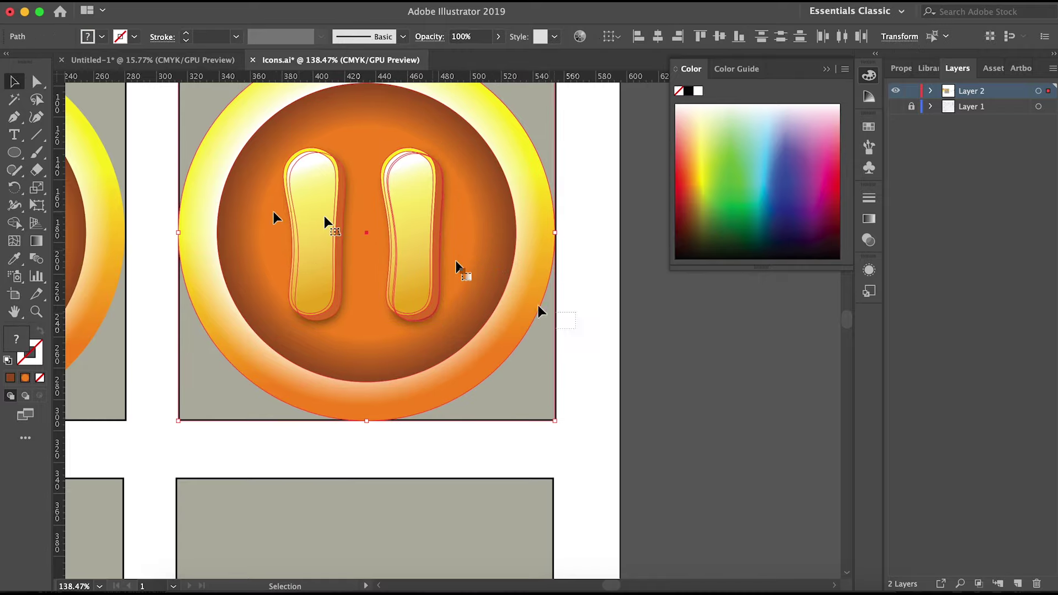
{"action": "scroll", "coordinate": [484, 269], "scroll_direction": "down", "scroll_amount": 3}
{"action": "scroll", "coordinate": [311, 164], "scroll_direction": "up", "scroll_amount": 3}
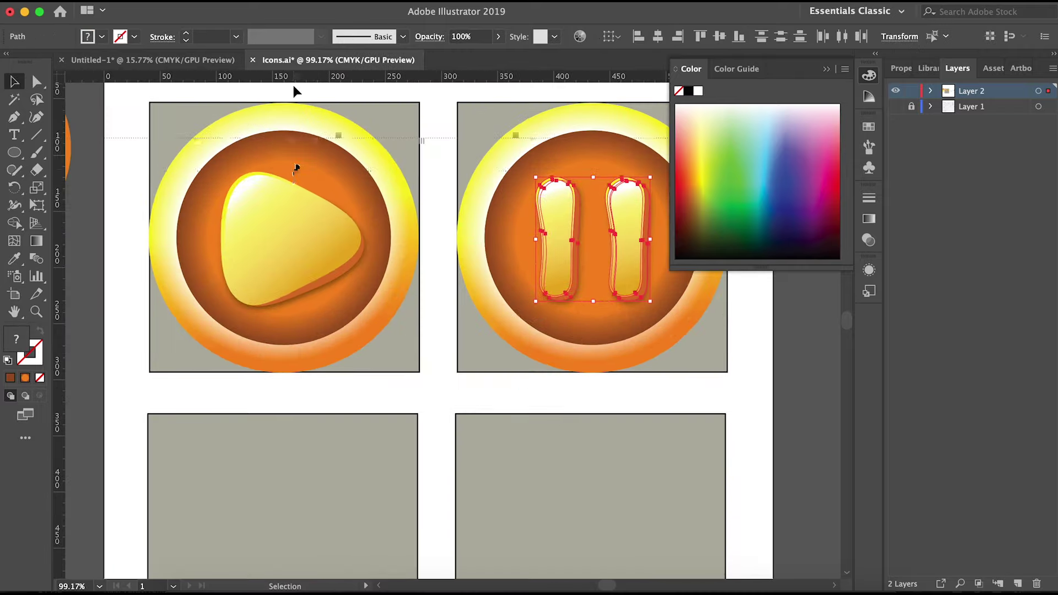
{"action": "left_click_drag", "start_coordinate": [343, 79], "coordinate": [333, 306]}
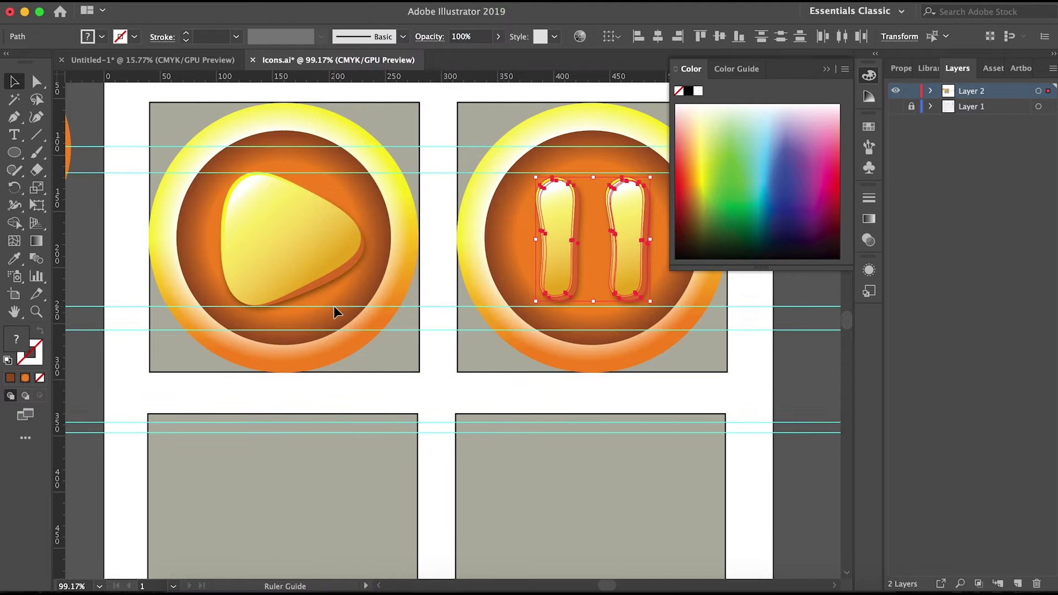
Inspect the play button's brown inner circle against the guide, then deselect
{"action": "scroll", "coordinate": [353, 139], "scroll_direction": "up", "scroll_amount": 5}
{"action": "left_click", "coordinate": [415, 256]}
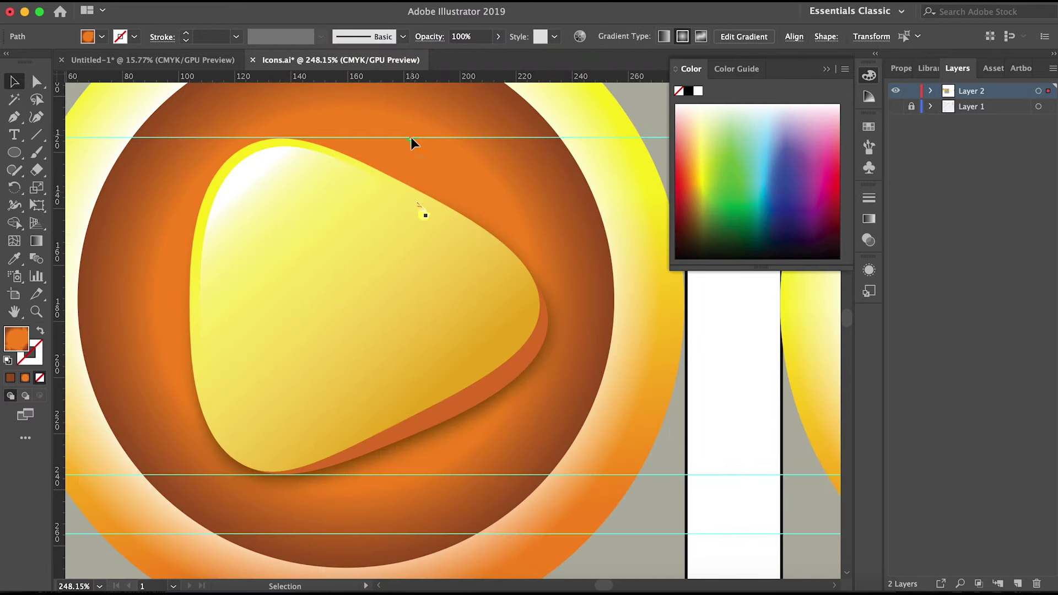
{"action": "scroll", "coordinate": [413, 220], "scroll_direction": "up", "scroll_amount": 4}
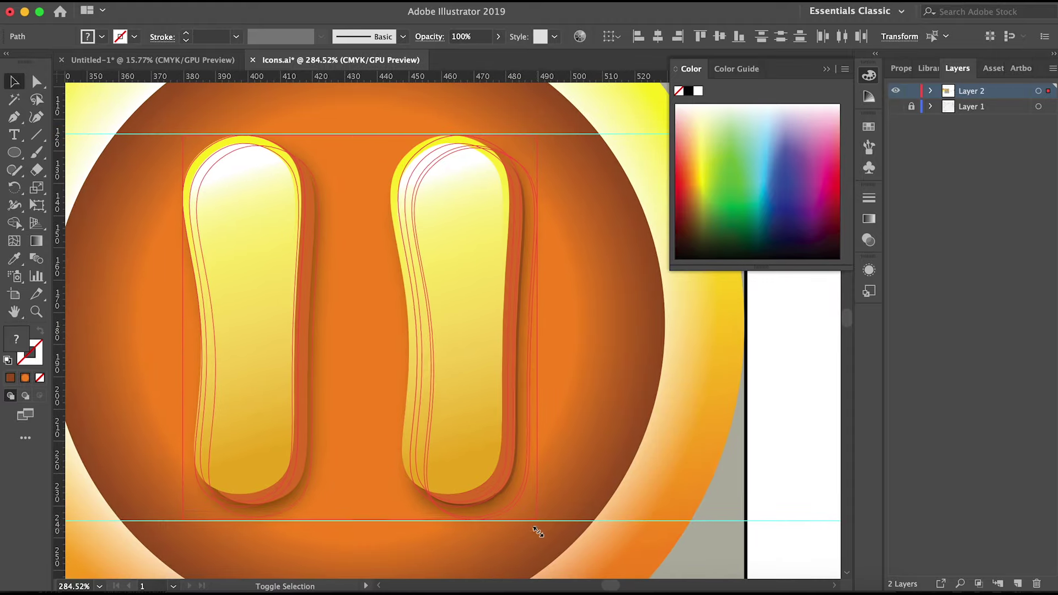
{"action": "scroll", "coordinate": [529, 518], "scroll_direction": "down", "scroll_amount": 5}
{"action": "scroll", "coordinate": [213, 520], "scroll_direction": "up", "scroll_amount": 4}
{"action": "scroll", "coordinate": [210, 520], "scroll_direction": "down", "scroll_amount": 4}
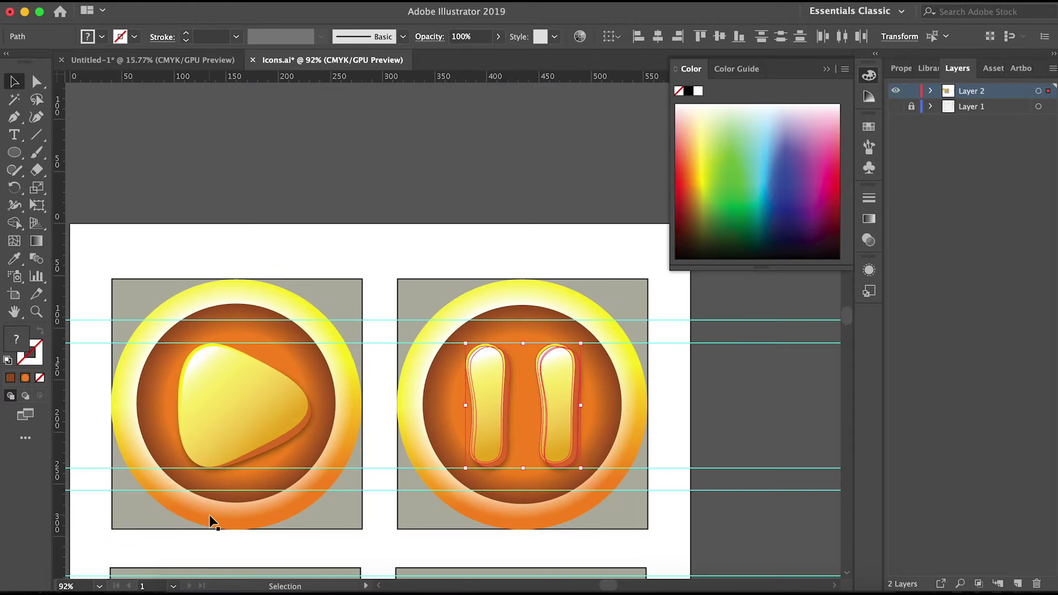
{"action": "left_click", "coordinate": [710, 400]}
{"action": "scroll", "coordinate": [709, 400], "scroll_direction": "up", "scroll_amount": 3}
{"action": "scroll", "coordinate": [592, 408], "scroll_direction": "up", "scroll_amount": 2}
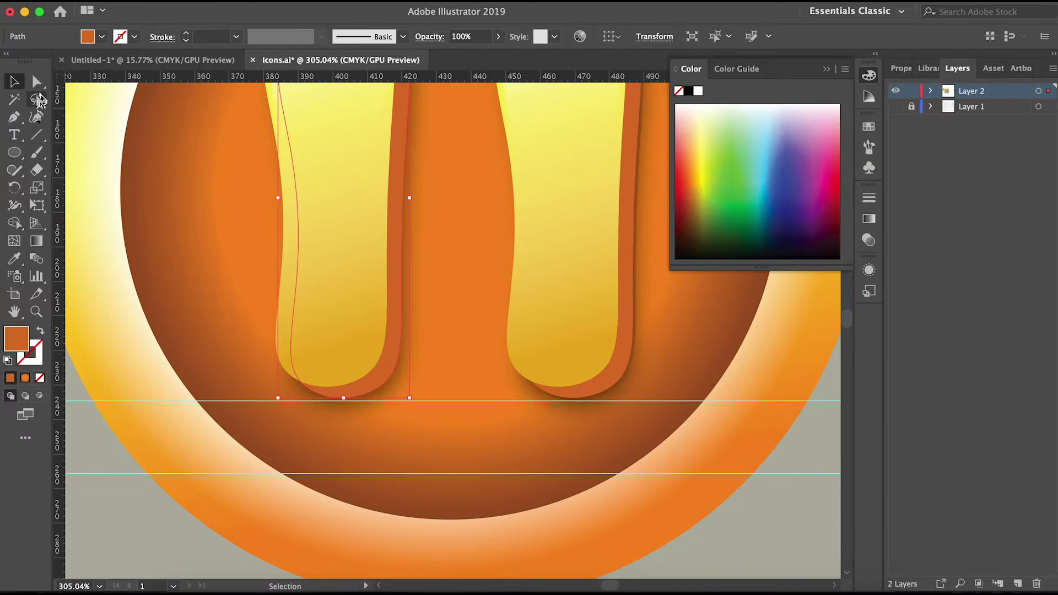
Add a curvature point to the pause bar's orange shadow curve
{"action": "left_click", "coordinate": [37, 117]}
{"action": "scroll", "coordinate": [285, 354], "scroll_direction": "up", "scroll_amount": 4}
{"action": "left_click", "coordinate": [308, 390]}
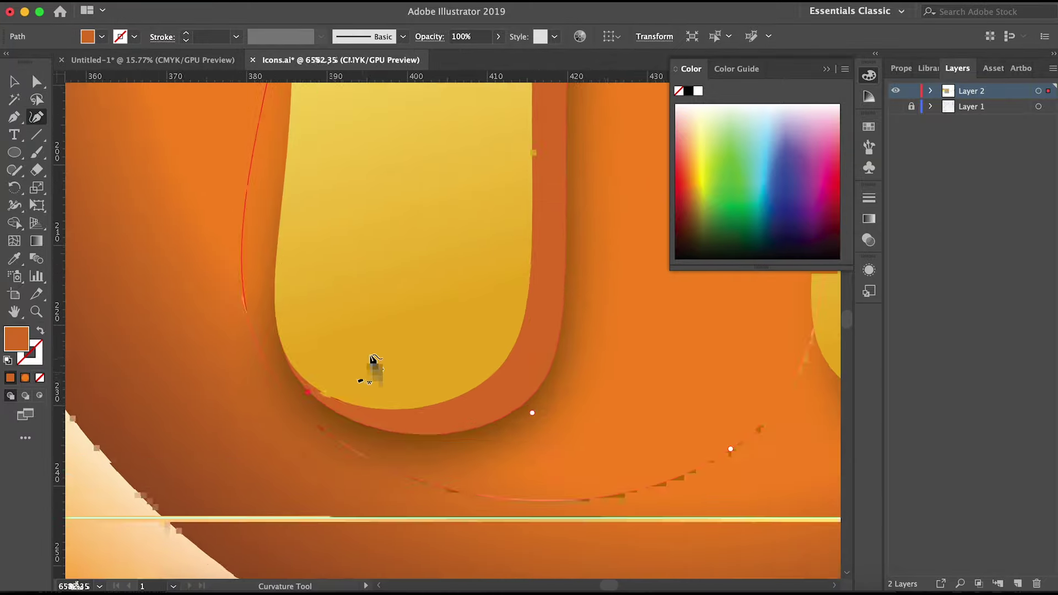
{"action": "scroll", "coordinate": [373, 361], "scroll_direction": "up", "scroll_amount": 3}
{"action": "scroll", "coordinate": [248, 309], "scroll_direction": "down", "scroll_amount": 3}
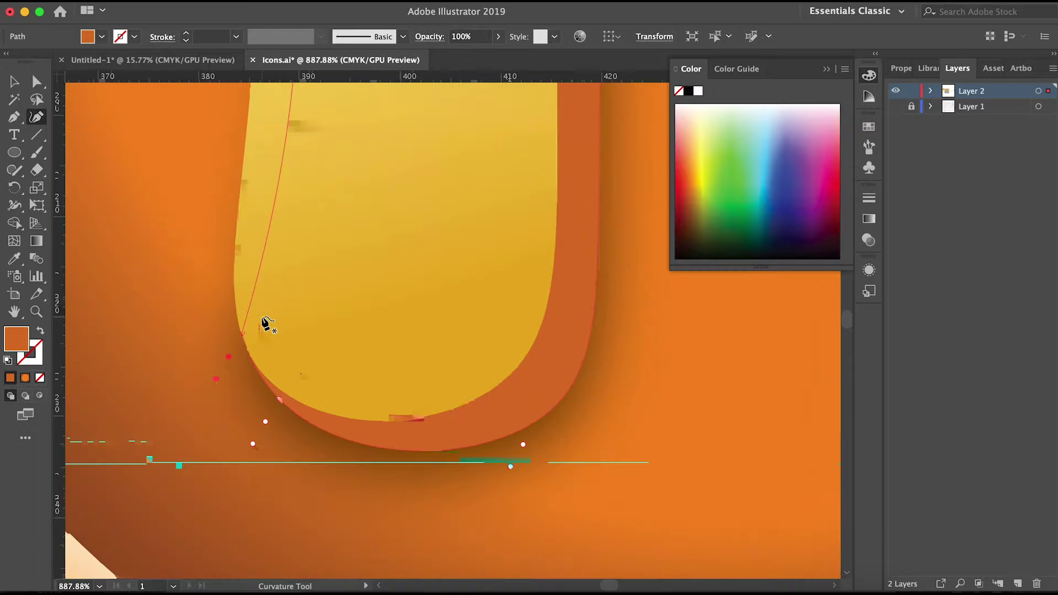
{"action": "scroll", "coordinate": [266, 320], "scroll_direction": "down", "scroll_amount": 3}
{"action": "scroll", "coordinate": [278, 300], "scroll_direction": "up", "scroll_amount": 4}
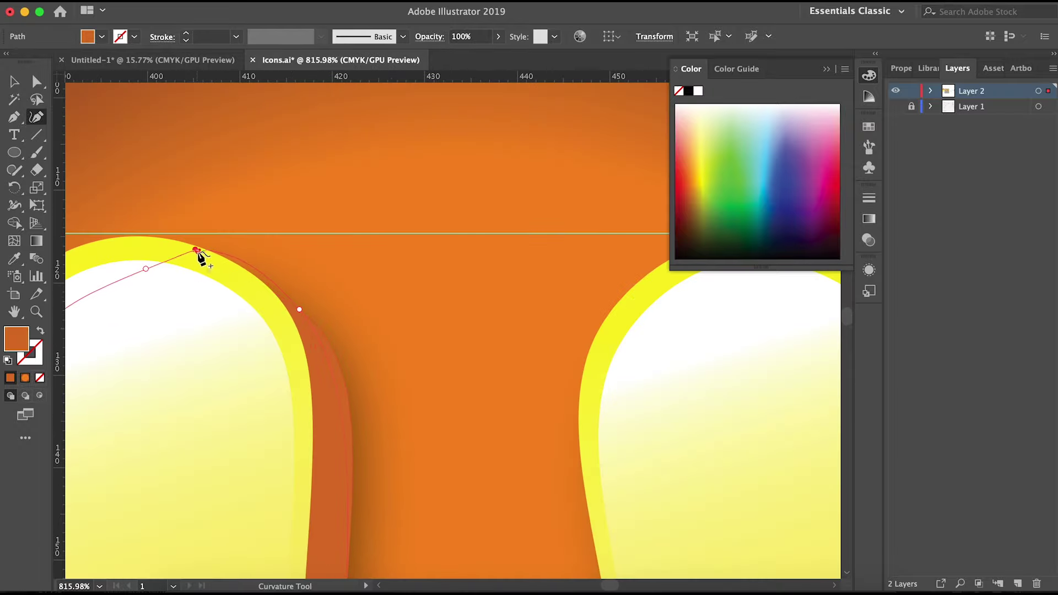
{"action": "scroll", "coordinate": [197, 257], "scroll_direction": "down", "scroll_amount": 3}
{"action": "scroll", "coordinate": [160, 204], "scroll_direction": "up", "scroll_amount": 3}
Smooth the shadow's corner anchor so it hugs the bar's rounded end
{"action": "key", "text": "a"}
{"action": "scroll", "coordinate": [201, 318], "scroll_direction": "up", "scroll_amount": 2}
{"action": "left_click", "coordinate": [217, 347]}
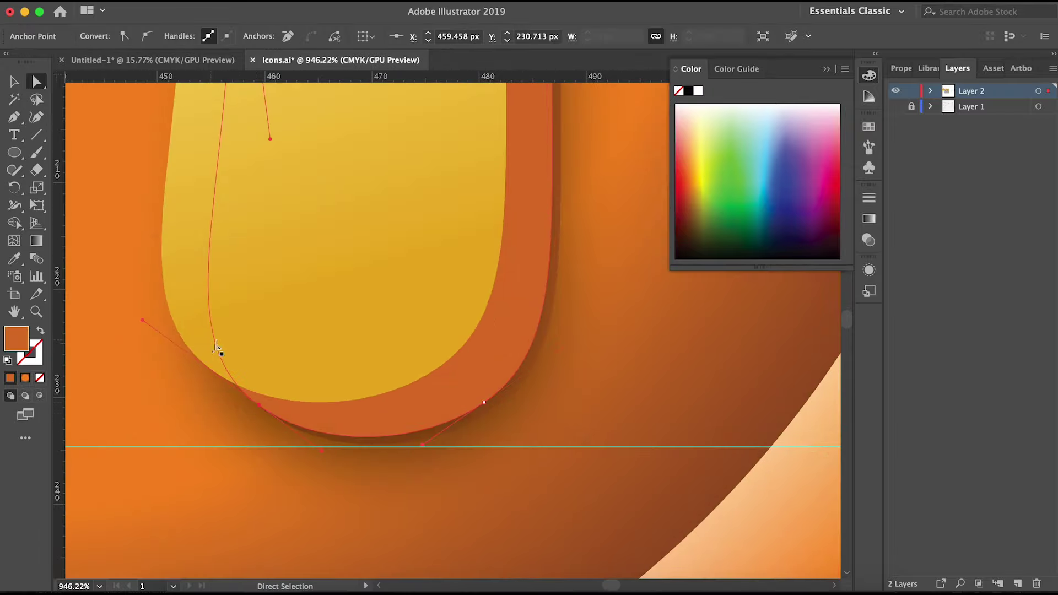
{"action": "key", "text": "shift+grave"}
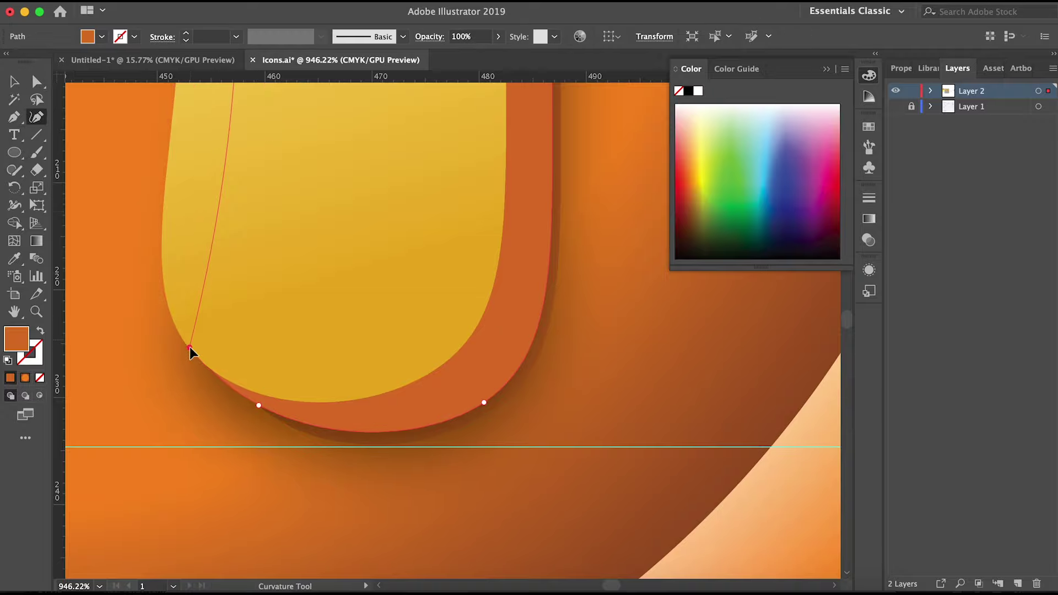
{"action": "scroll", "coordinate": [190, 346], "scroll_direction": "down", "scroll_amount": 2}
{"action": "scroll", "coordinate": [323, 349], "scroll_direction": "up", "scroll_amount": 10}
{"action": "scroll", "coordinate": [388, 349], "scroll_direction": "up", "scroll_amount": 3}
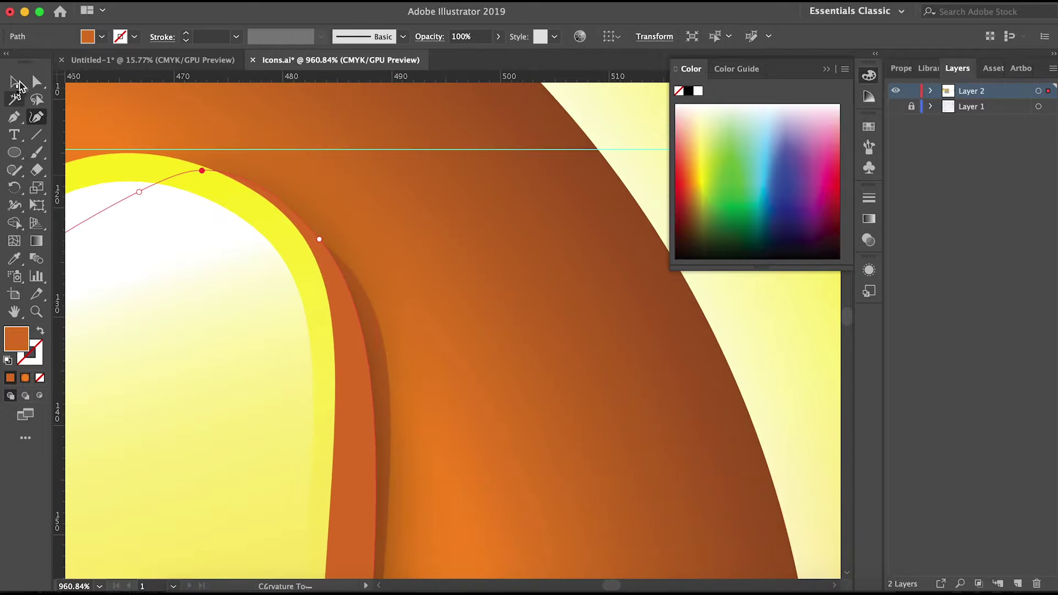
{"action": "scroll", "coordinate": [386, 347], "scroll_direction": "up", "scroll_amount": 2}
{"action": "scroll", "coordinate": [392, 385], "scroll_direction": "up", "scroll_amount": 3}
{"action": "scroll", "coordinate": [340, 368], "scroll_direction": "up", "scroll_amount": 1}
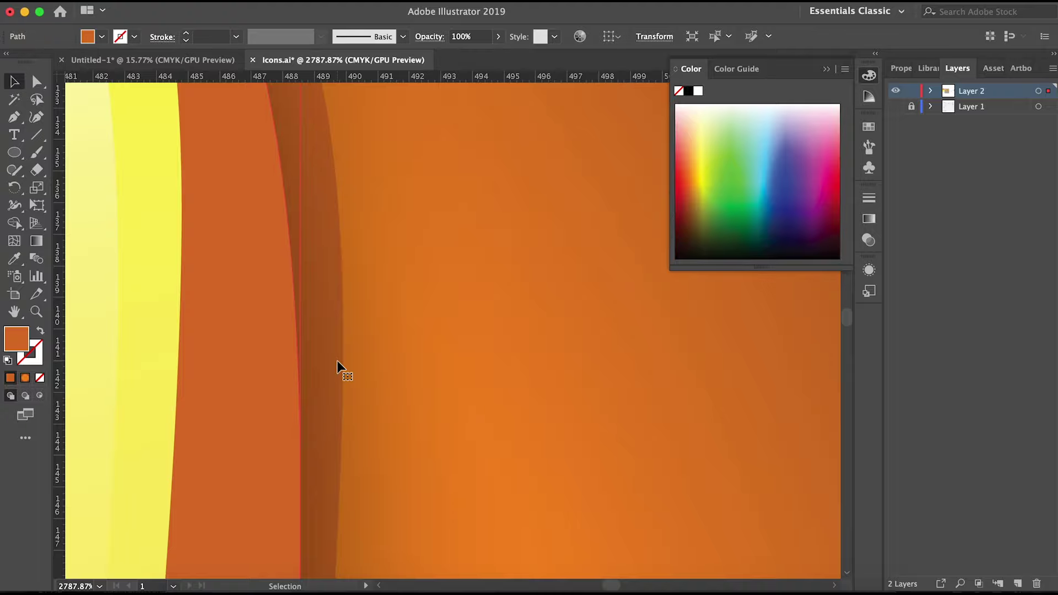
{"action": "scroll", "coordinate": [331, 359], "scroll_direction": "down", "scroll_amount": 4}
{"action": "scroll", "coordinate": [264, 357], "scroll_direction": "down", "scroll_amount": 2}
{"action": "scroll", "coordinate": [386, 330], "scroll_direction": "down", "scroll_amount": 2}
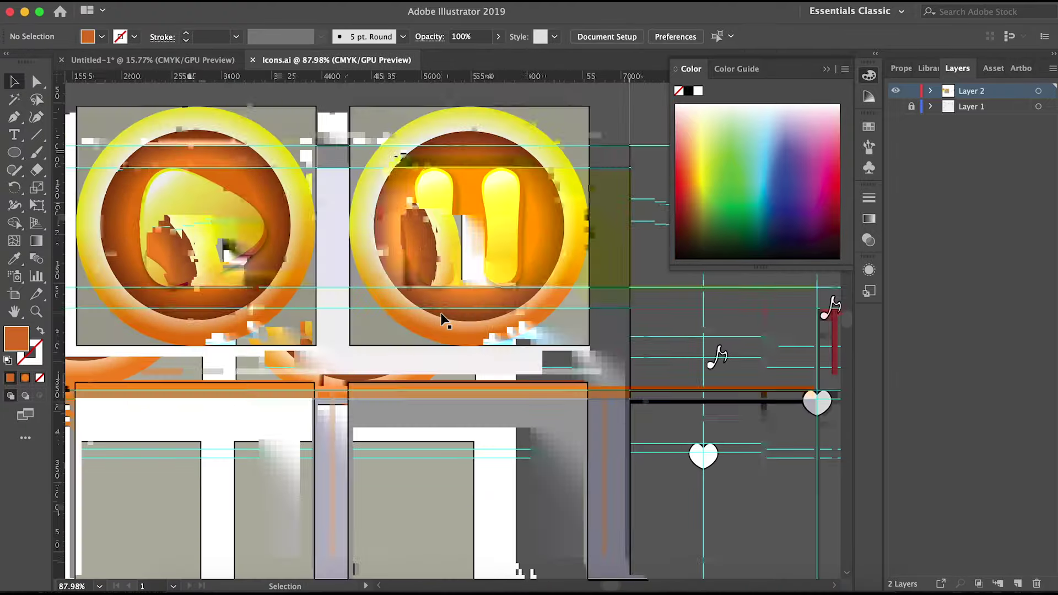
{"action": "scroll", "coordinate": [331, 220], "scroll_direction": "down", "scroll_amount": 1}
{"action": "left_click", "coordinate": [313, 210]}
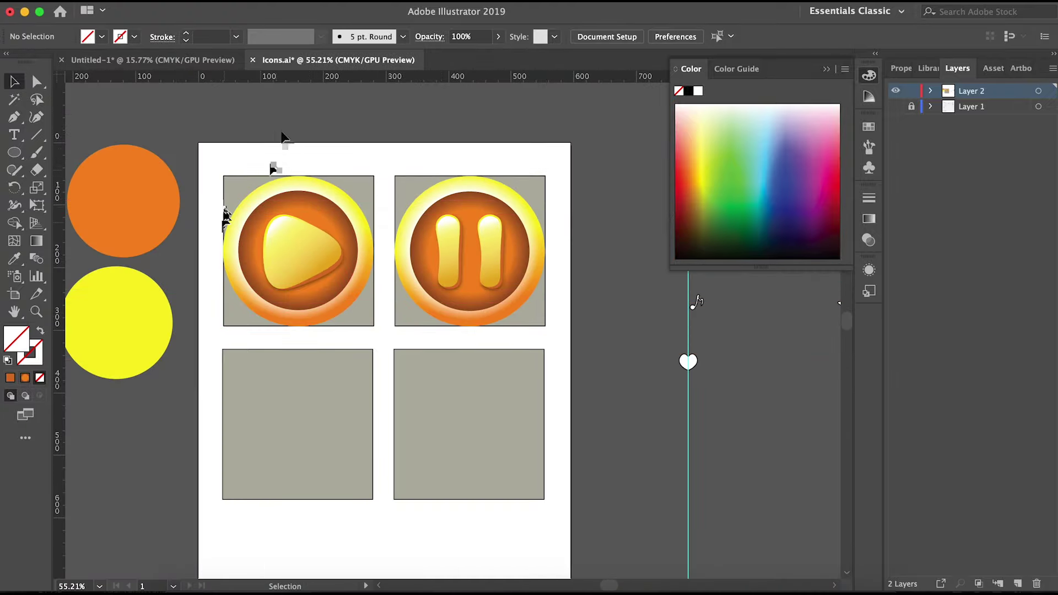
Reposition the gradient highlight shape on the info icon's stem
{"action": "scroll", "coordinate": [256, 336], "scroll_direction": "up", "scroll_amount": 3}
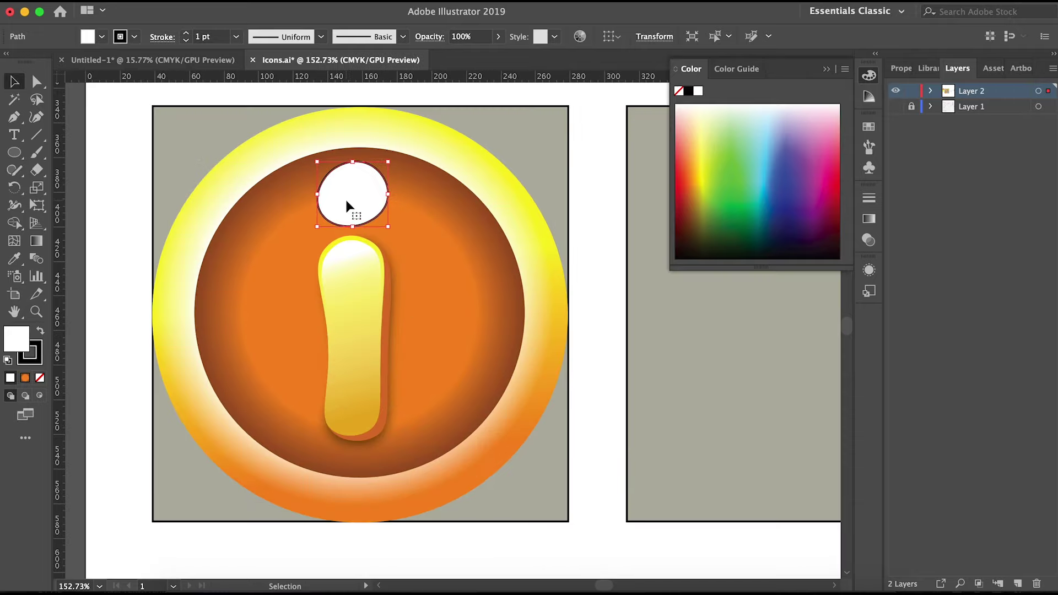
{"action": "scroll", "coordinate": [345, 198], "scroll_direction": "up", "scroll_amount": 3}
{"action": "key", "text": "ctrl+v"}
{"action": "left_click_drag", "start_coordinate": [366, 329], "coordinate": [403, 340]}
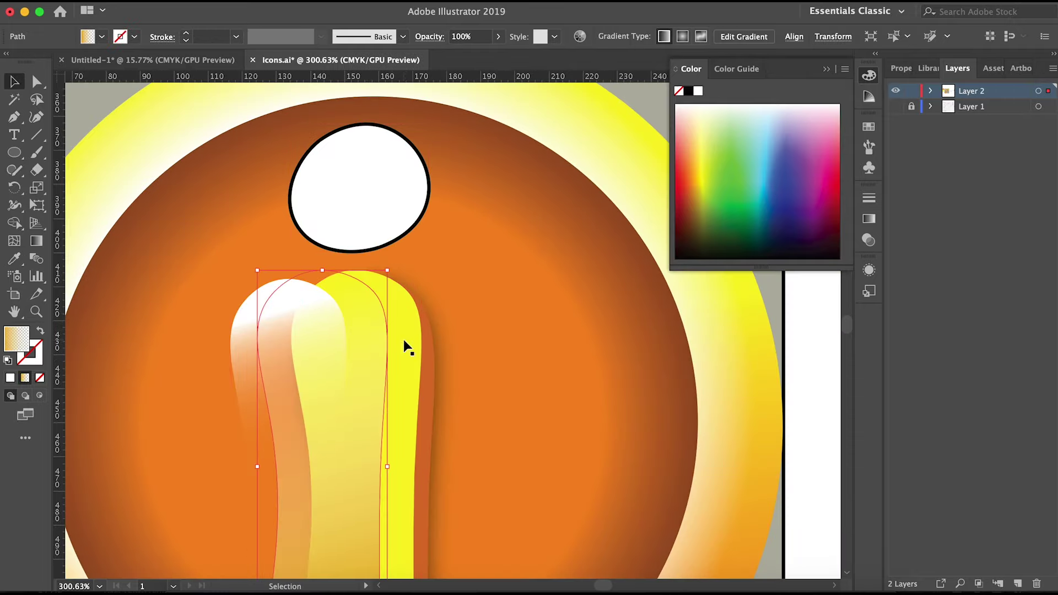
Eyedropper the stem's fill onto the white dot so it turns yellow
{"action": "left_click", "coordinate": [400, 200]}
{"action": "key", "text": "i"}
{"action": "left_click", "coordinate": [434, 364]}
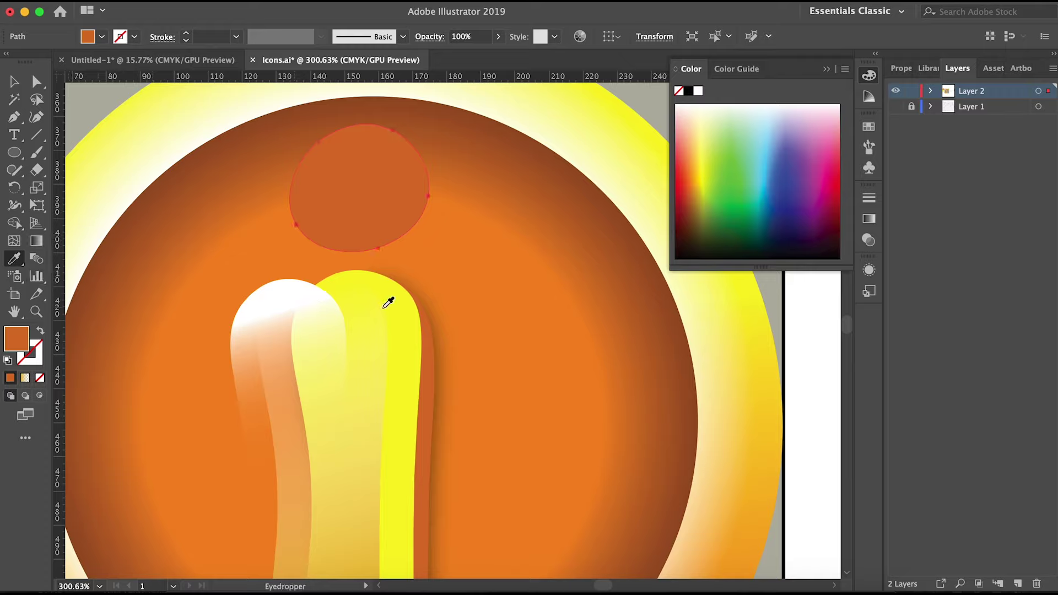
{"action": "left_click", "coordinate": [388, 302]}
{"action": "left_click", "coordinate": [408, 411]}
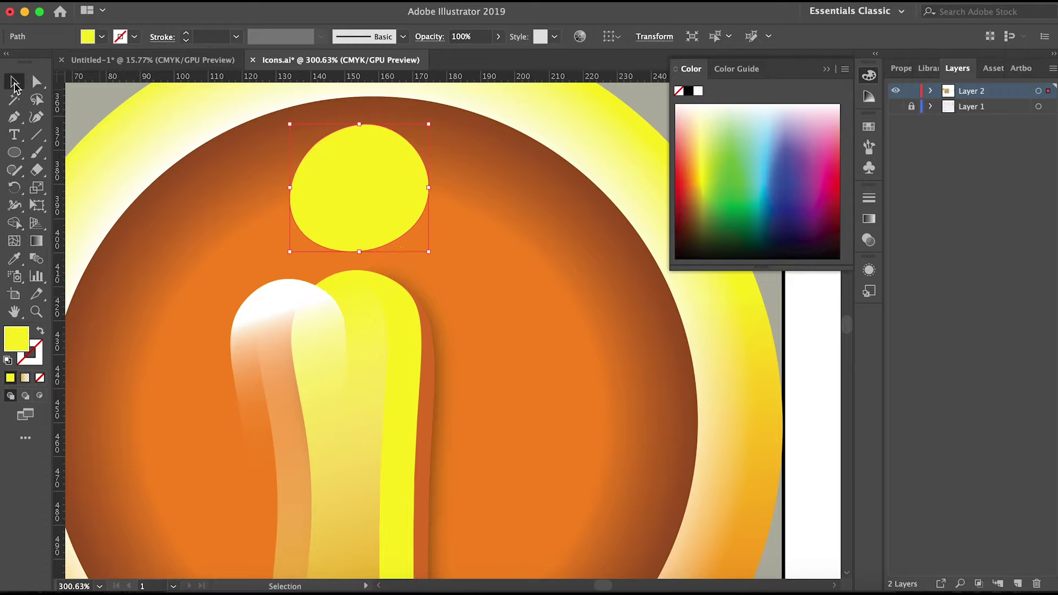
Move the whole info icon beside the pause icon
{"action": "left_click", "coordinate": [14, 83]}
{"action": "scroll", "coordinate": [426, 164], "scroll_direction": "down", "scroll_amount": 5}
{"action": "left_click", "coordinate": [352, 239]}
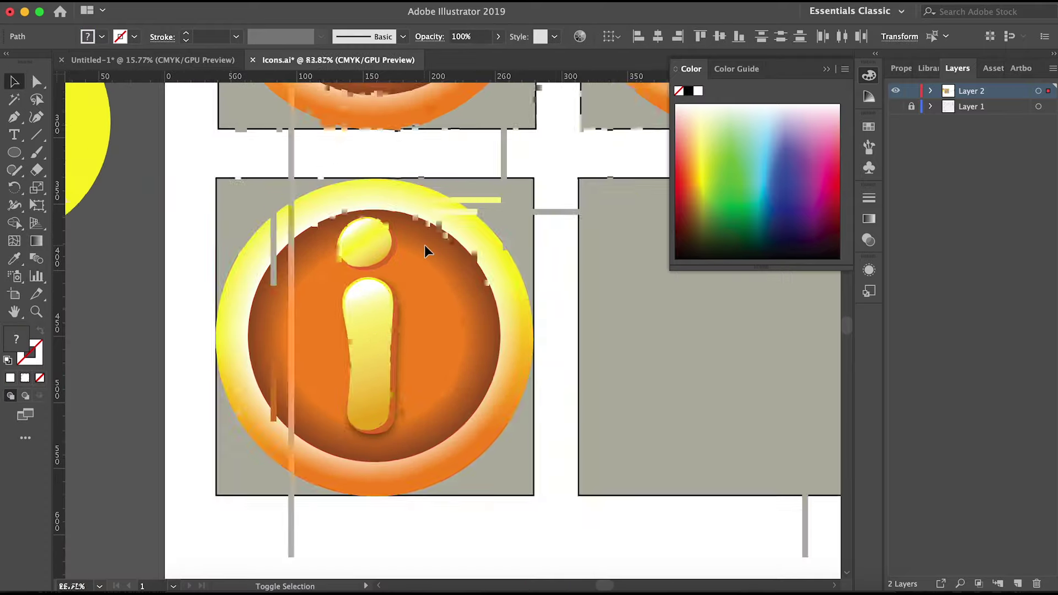
{"action": "scroll", "coordinate": [266, 370], "scroll_direction": "up", "scroll_amount": 1}
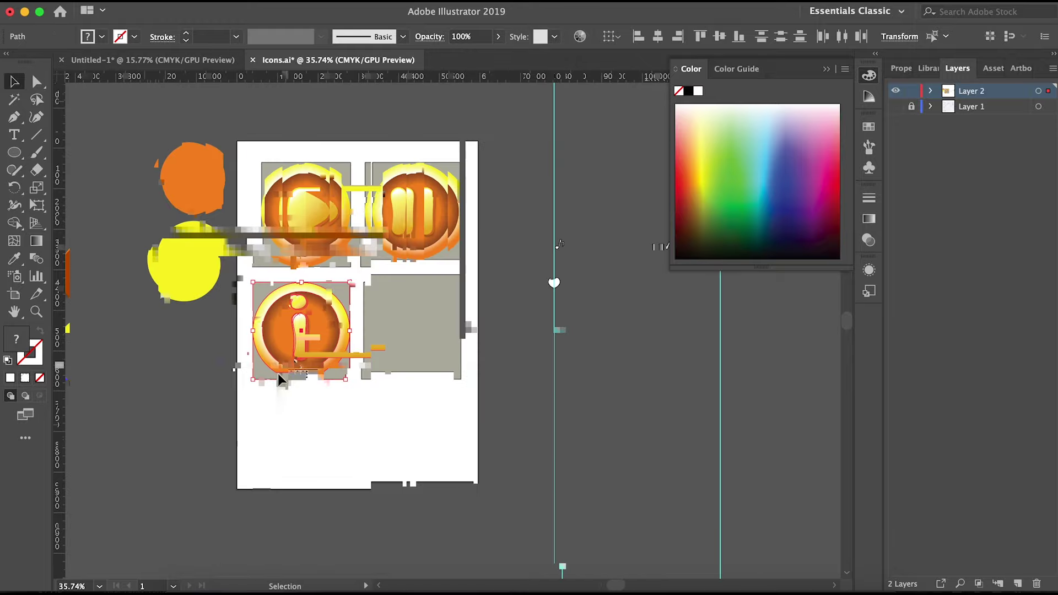
{"action": "left_click_drag", "start_coordinate": [267, 370], "coordinate": [455, 286]}
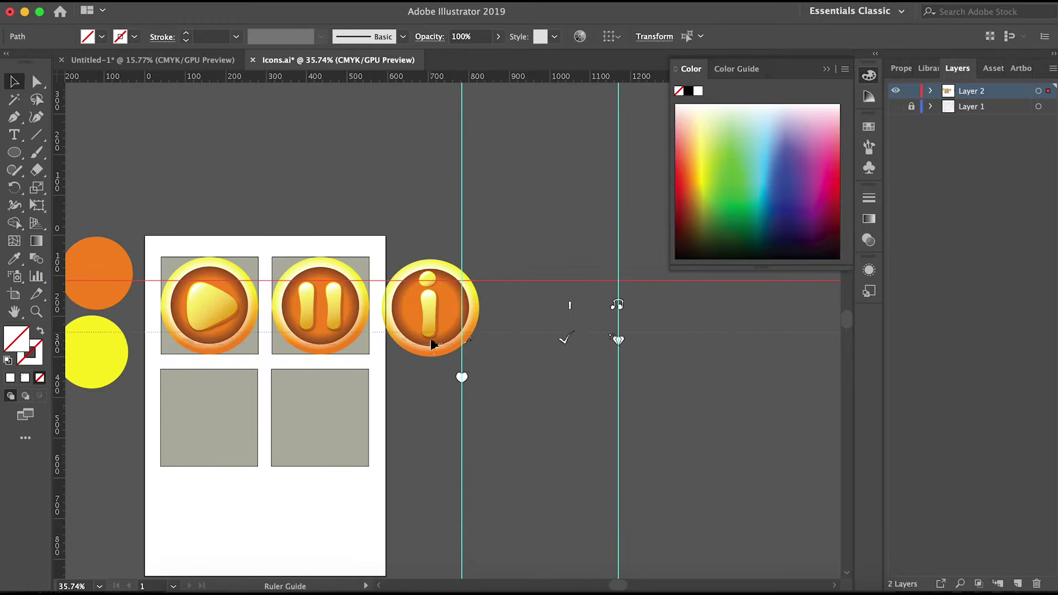
Nudge the i symbol down and scale it to fit the button
{"action": "scroll", "coordinate": [432, 344], "scroll_direction": "up", "scroll_amount": 3}
{"action": "scroll", "coordinate": [279, 365], "scroll_direction": "up", "scroll_amount": 4}
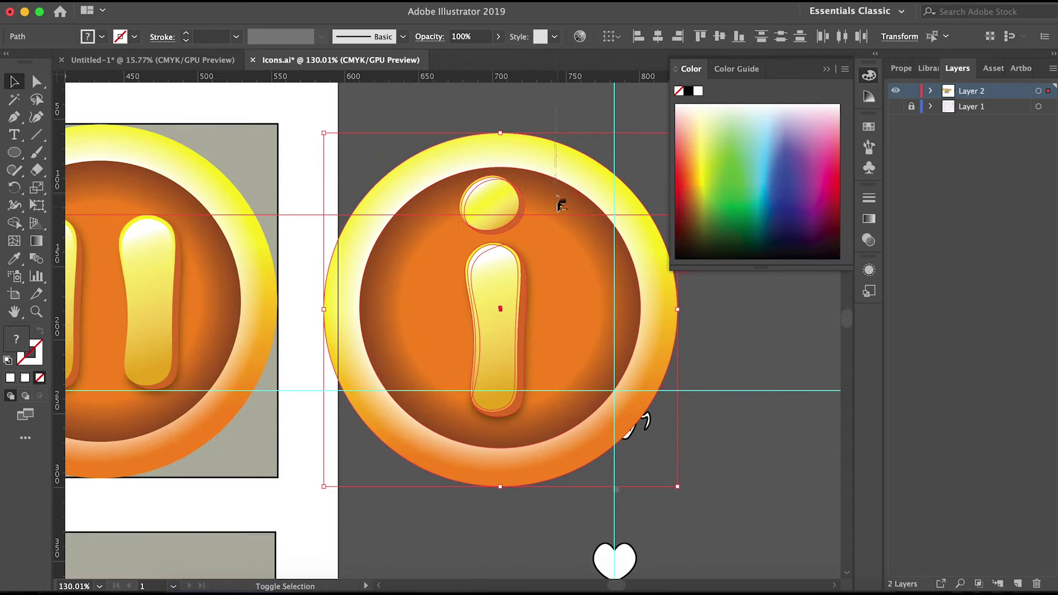
{"action": "left_click_drag", "start_coordinate": [499, 196], "coordinate": [503, 228]}
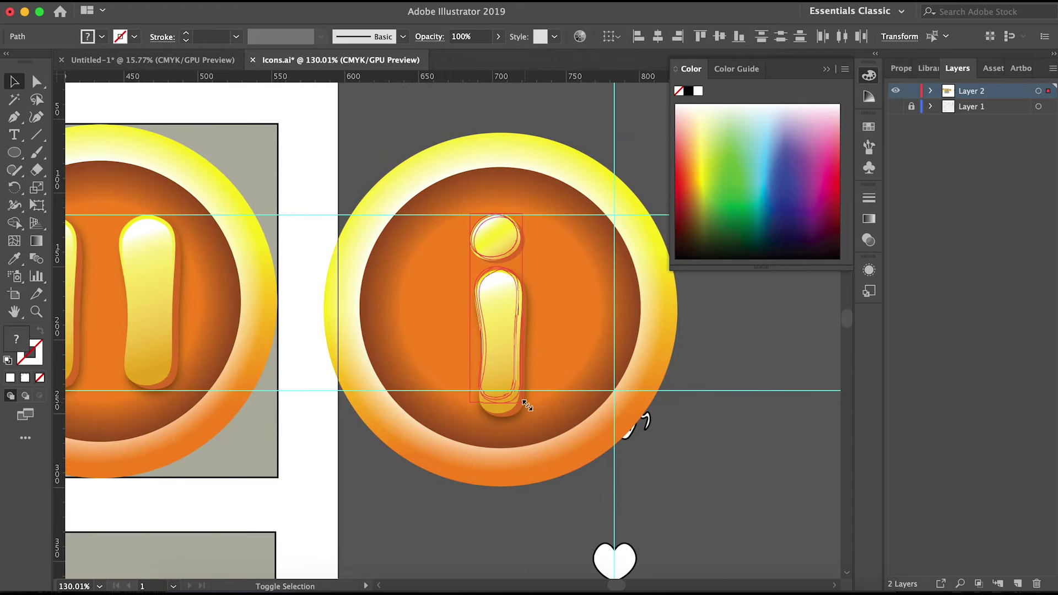
{"action": "left_click_drag", "start_coordinate": [525, 404], "coordinate": [523, 405]}
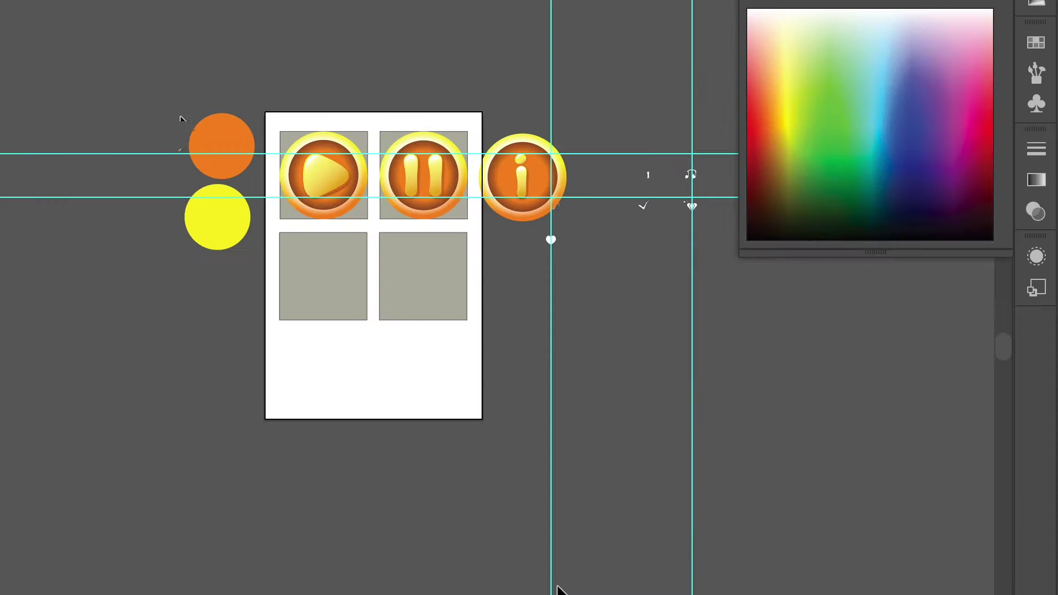
Move the colour circles up and the two lower grey squares left of the artboard
{"action": "left_click_drag", "start_coordinate": [224, 152], "coordinate": [331, 64]}
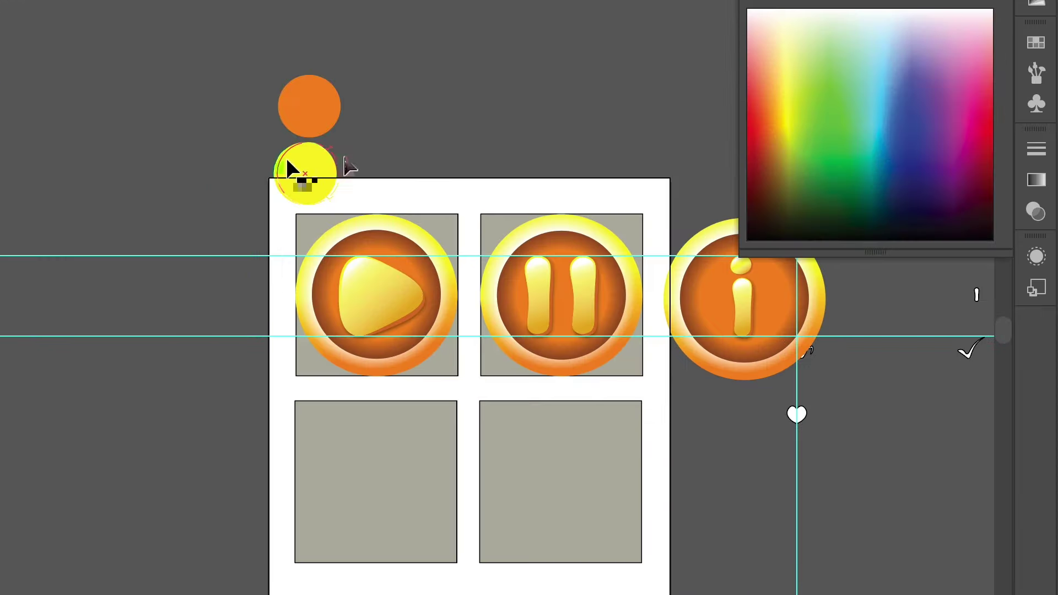
{"action": "left_click", "coordinate": [386, 474]}
{"action": "left_click", "coordinate": [571, 481], "text": "shift"}
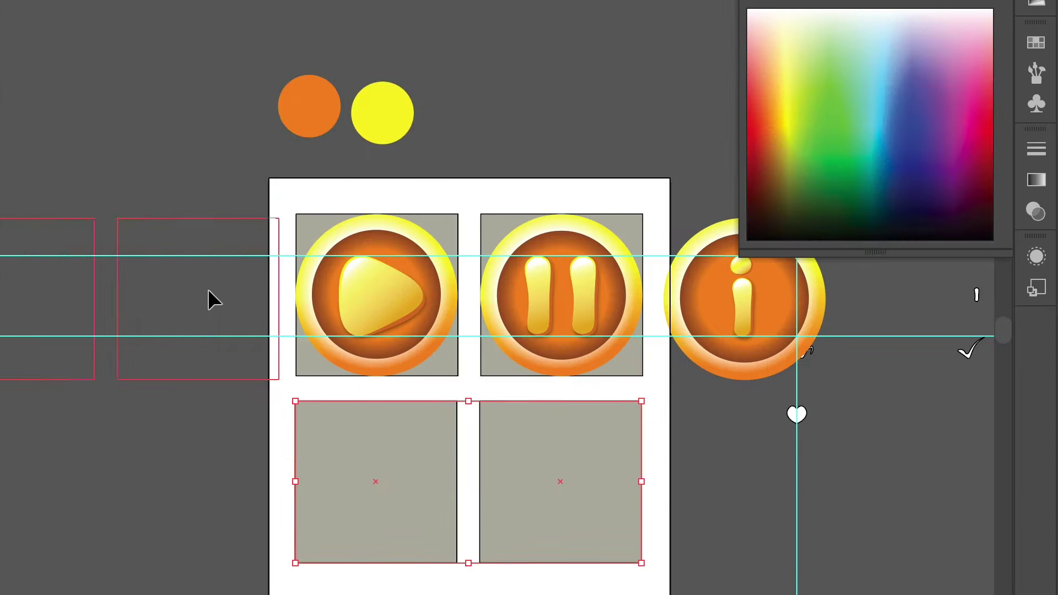
{"action": "left_click_drag", "start_coordinate": [207, 289], "coordinate": [210, 286]}
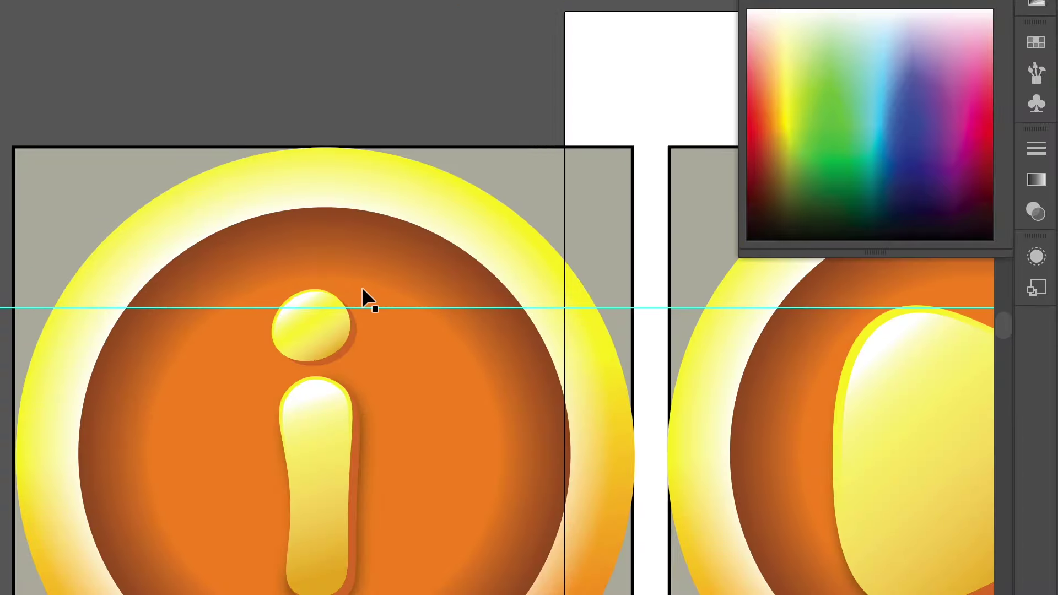
{"action": "scroll", "coordinate": [362, 287], "scroll_direction": "down", "scroll_amount": 2}
{"action": "scroll", "coordinate": [366, 260], "scroll_direction": "down", "scroll_amount": 3}
{"action": "left_click", "coordinate": [381, 269]}
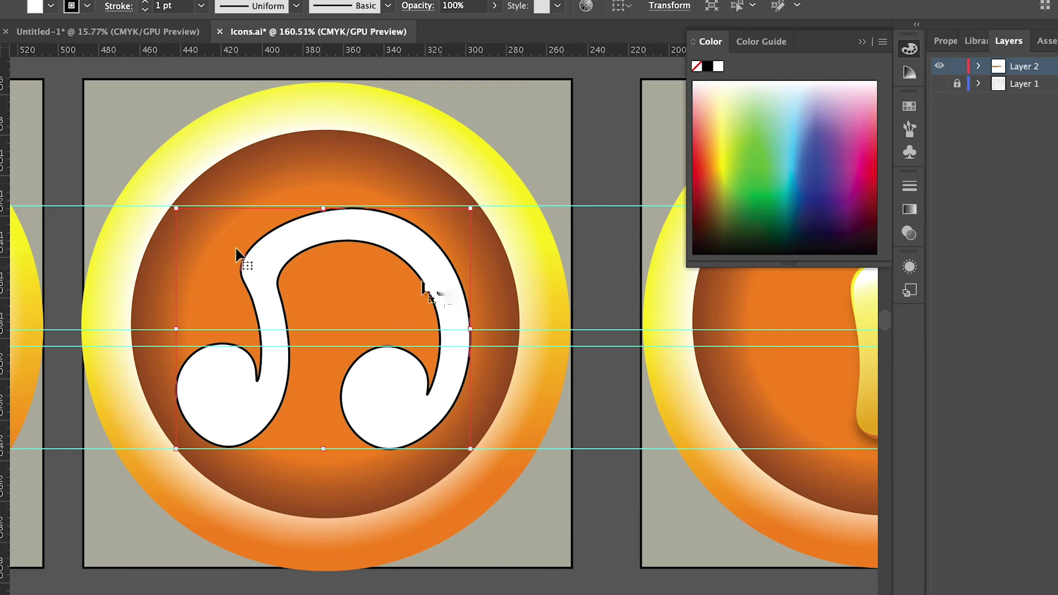
Remove the note's outline and add a gradient circle on its left end
{"action": "key", "text": "slash"}
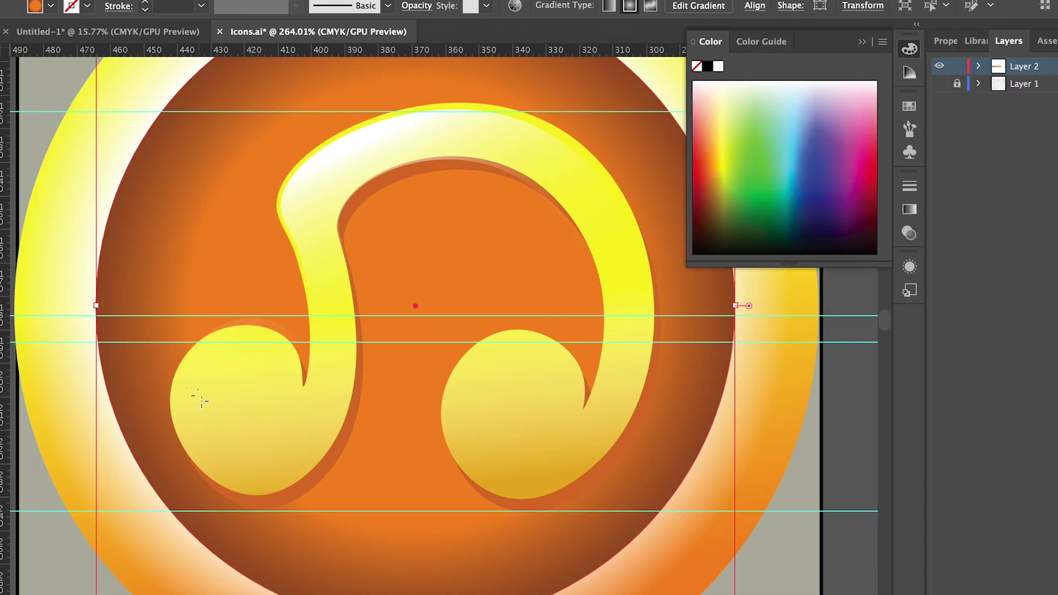
{"action": "mouse_move", "coordinate": [196, 353]}
{"action": "left_mouse_down"}
{"action": "mouse_move", "coordinate": [315, 470]}
{"action": "mouse_move", "coordinate": [300, 461]}
{"action": "left_mouse_up"}
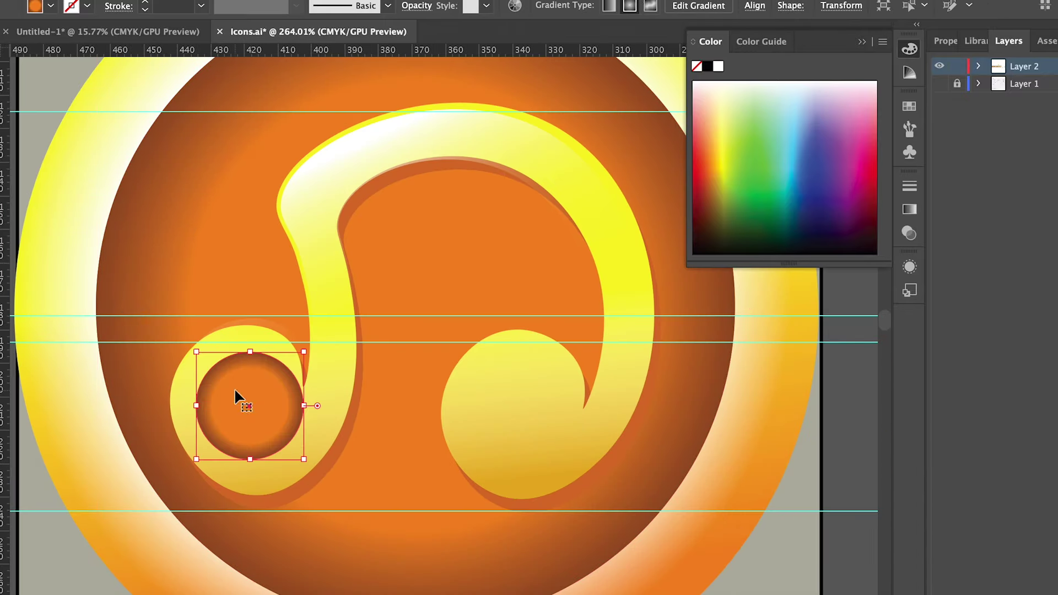
{"action": "left_click_drag", "start_coordinate": [248, 407], "coordinate": [235, 394]}
{"action": "left_click", "coordinate": [308, 158]}
{"action": "key", "text": "g"}
{"action": "left_click_drag", "start_coordinate": [275, 466], "coordinate": [217, 354]}
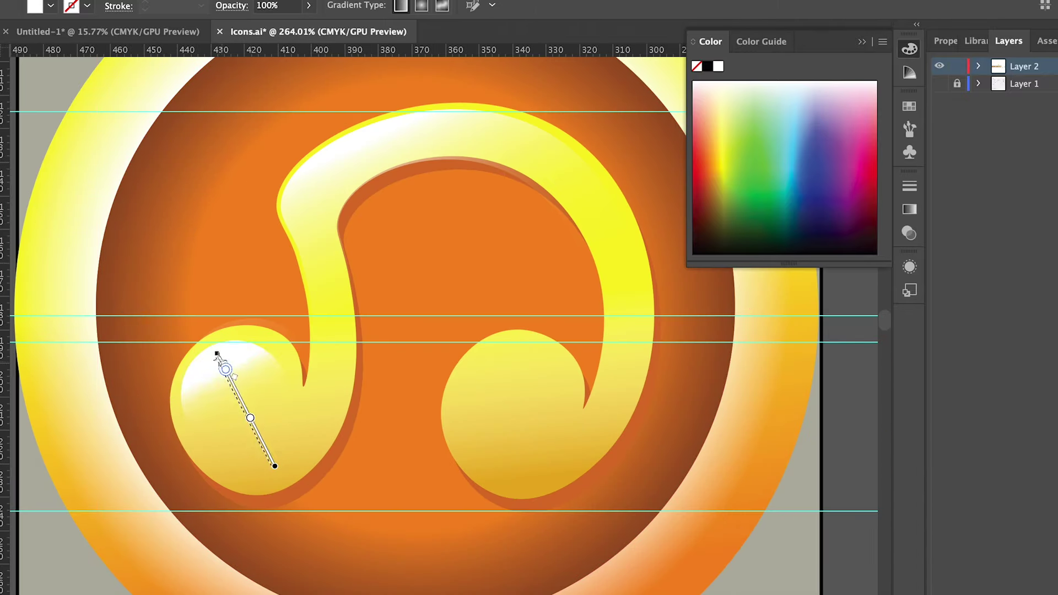
{"action": "key", "text": "v"}
Stretch and rotate a gradient highlight ellipse to fit the note's right end
{"action": "scroll", "coordinate": [297, 397], "scroll_direction": "up", "scroll_amount": 3, "text": "alt"}
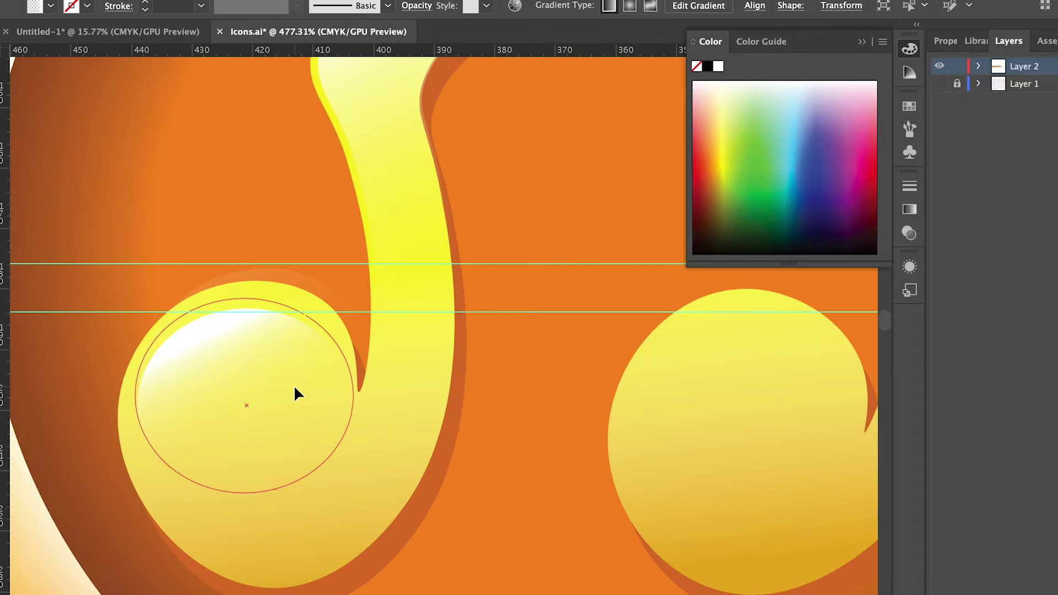
{"action": "scroll", "coordinate": [314, 313], "scroll_direction": "down", "scroll_amount": 4, "text": "alt"}
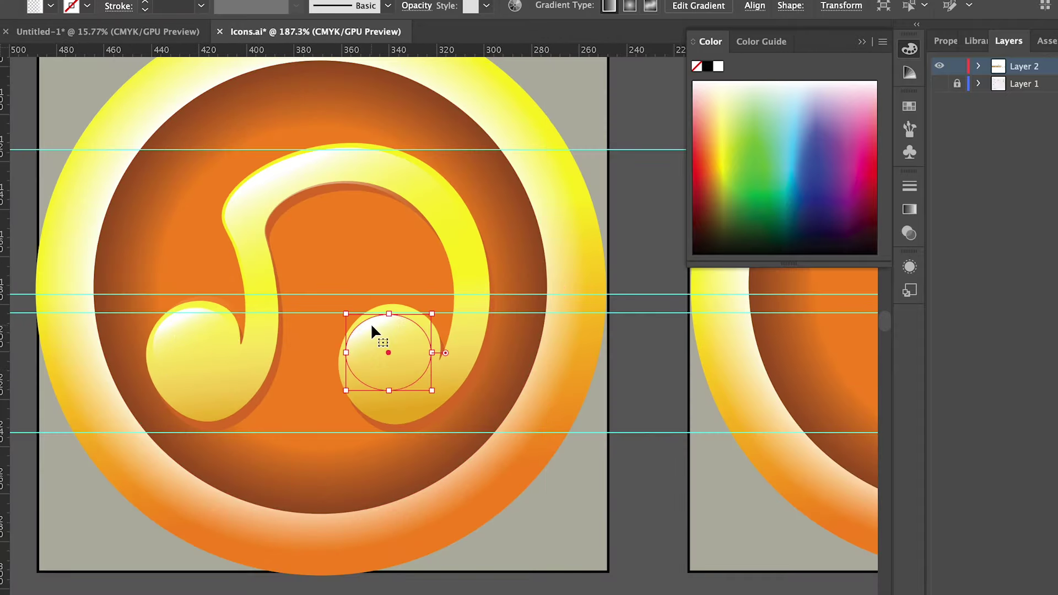
{"action": "scroll", "coordinate": [372, 309], "scroll_direction": "up", "scroll_amount": 3}
{"action": "left_click_drag", "start_coordinate": [402, 443], "coordinate": [403, 479]}
{"action": "left_click_drag", "start_coordinate": [407, 298], "coordinate": [484, 302]}
{"action": "scroll", "coordinate": [484, 302], "scroll_direction": "up", "scroll_amount": 2}
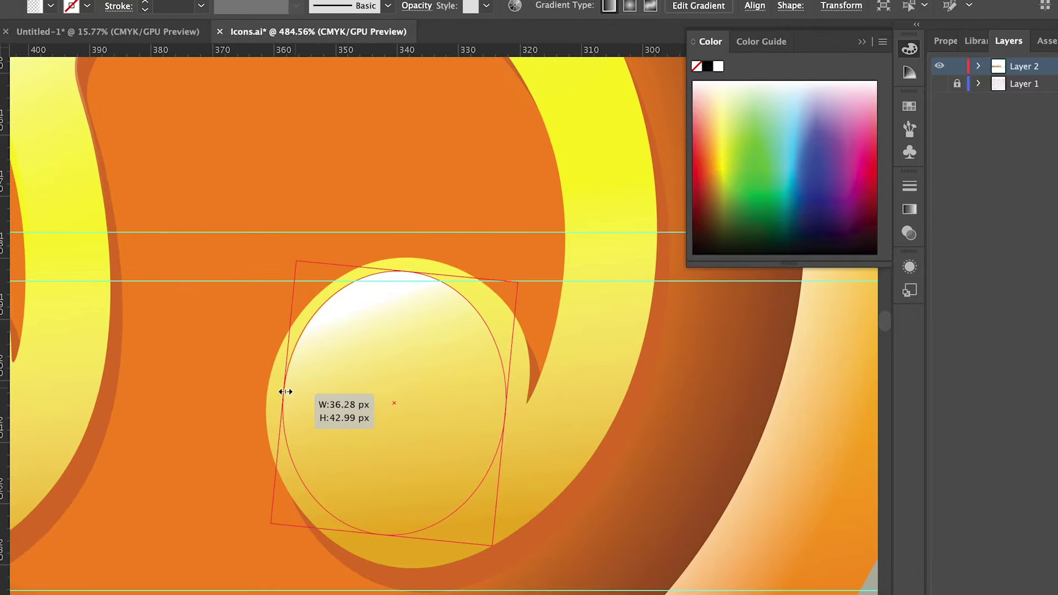
{"action": "left_click_drag", "start_coordinate": [283, 390], "coordinate": [519, 415]}
{"action": "scroll", "coordinate": [520, 416], "scroll_direction": "down", "scroll_amount": 3}
{"action": "key", "text": "g"}
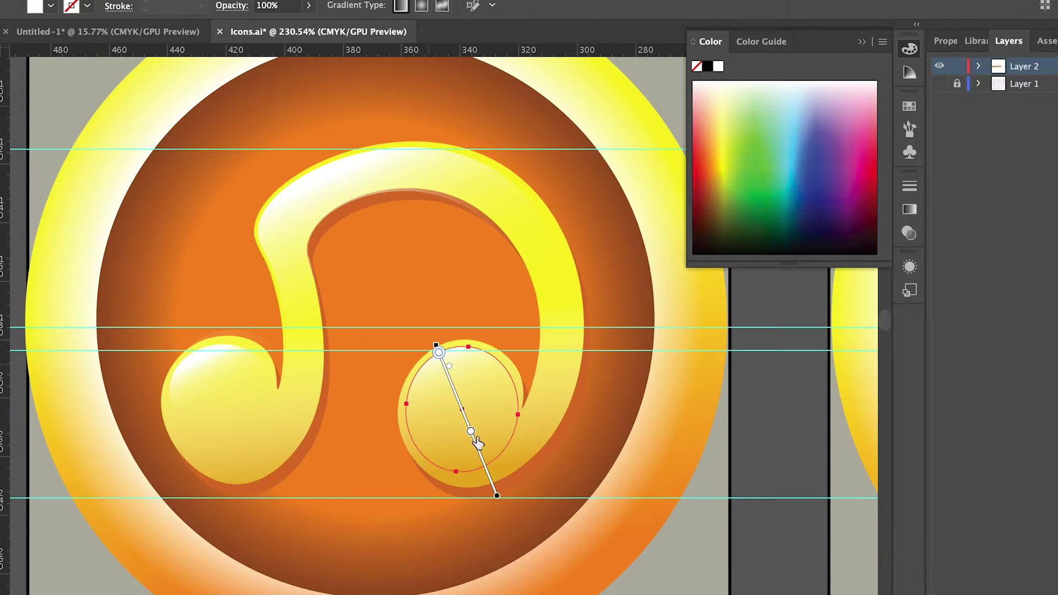
{"action": "key", "text": "v"}
{"action": "scroll", "coordinate": [305, 228], "scroll_direction": "down", "scroll_amount": 3}
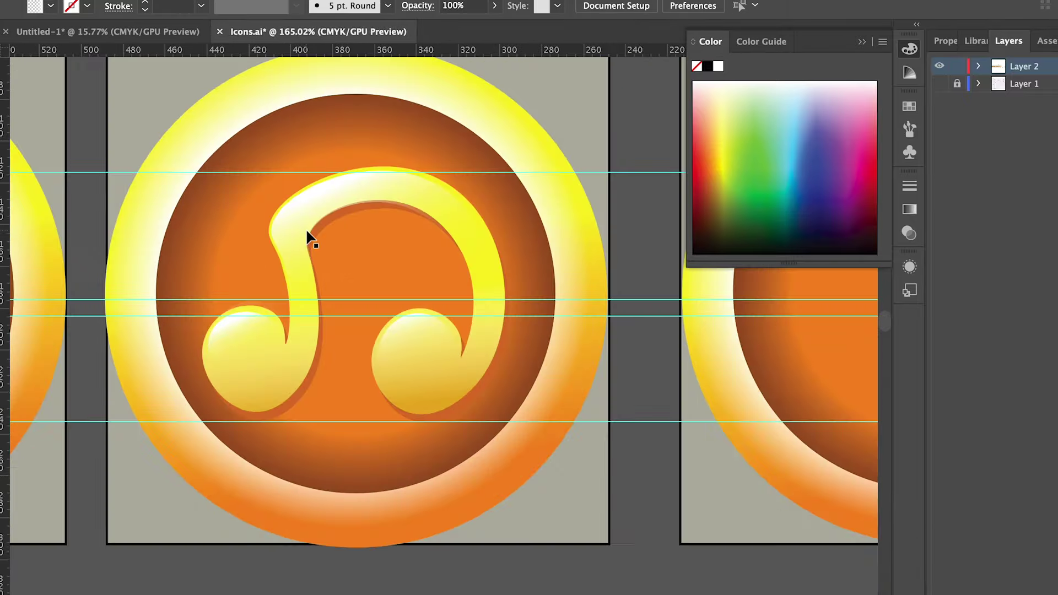
{"action": "scroll", "coordinate": [306, 228], "scroll_direction": "up", "scroll_amount": 3}
{"action": "left_click", "coordinate": [234, 300]}
{"action": "scroll", "coordinate": [282, 117], "scroll_direction": "down", "scroll_amount": 5}
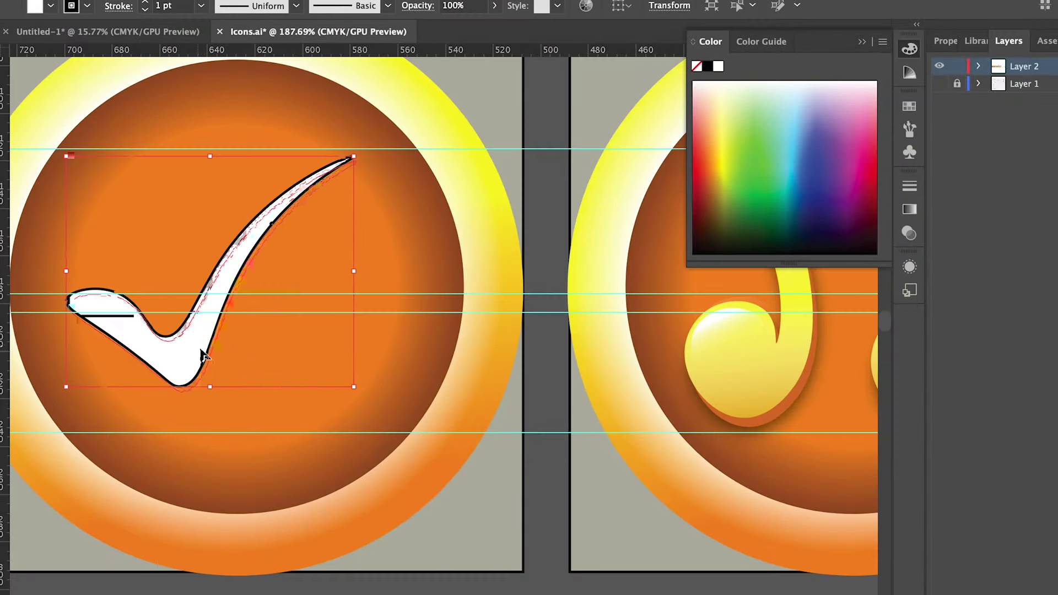
Enlarge the checkmark and remove its black outline
{"action": "left_click_drag", "start_coordinate": [354, 387], "coordinate": [392, 418]}
{"action": "key", "text": "/"}
{"action": "scroll", "coordinate": [222, 368], "scroll_direction": "up", "scroll_amount": 1, "text": "alt"}
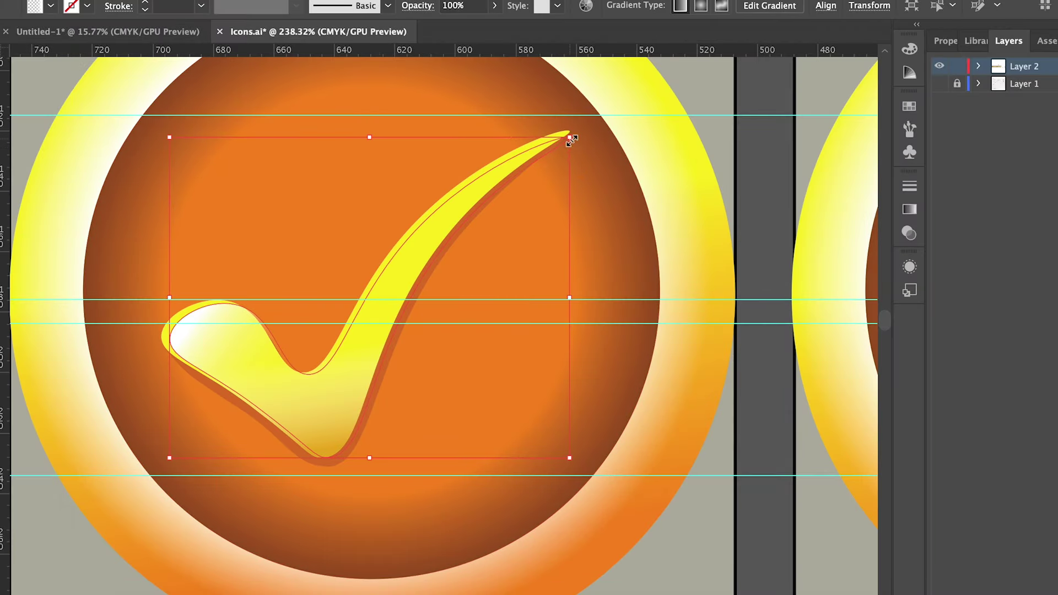
{"action": "left_click", "coordinate": [603, 253]}
{"action": "scroll", "coordinate": [208, 338], "scroll_direction": "up", "scroll_amount": 2}
{"action": "left_click", "coordinate": [208, 338]}
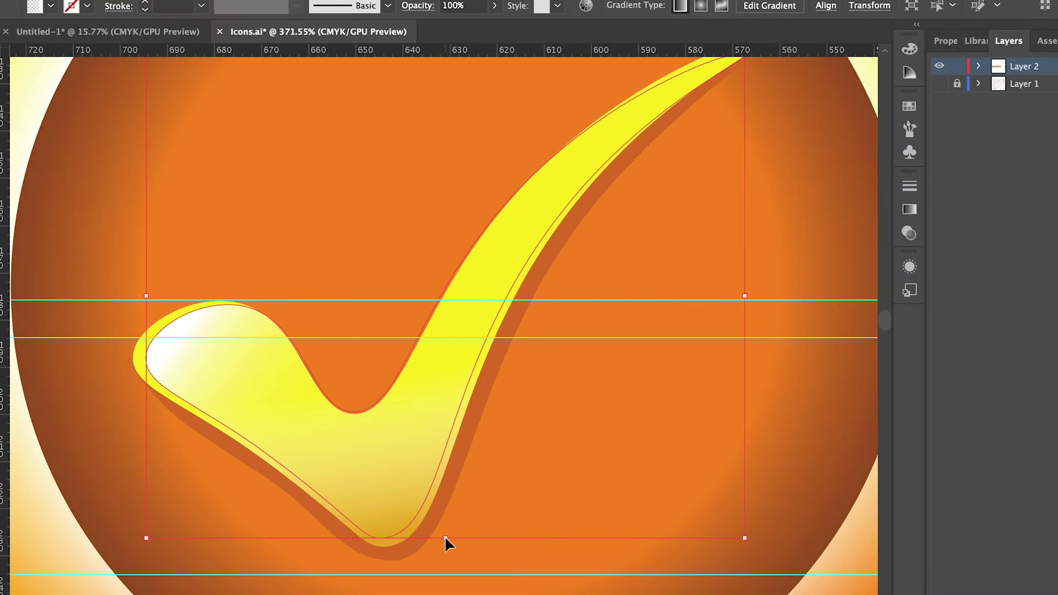
{"action": "scroll", "coordinate": [520, 430], "scroll_direction": "down", "scroll_amount": 5}
{"action": "left_click", "coordinate": [590, 166]}
{"action": "scroll", "coordinate": [451, 330], "scroll_direction": "up", "scroll_amount": 3}
Draw a thin highlight wedge along the check's upper arm with a white gradient
{"action": "key", "text": "p"}
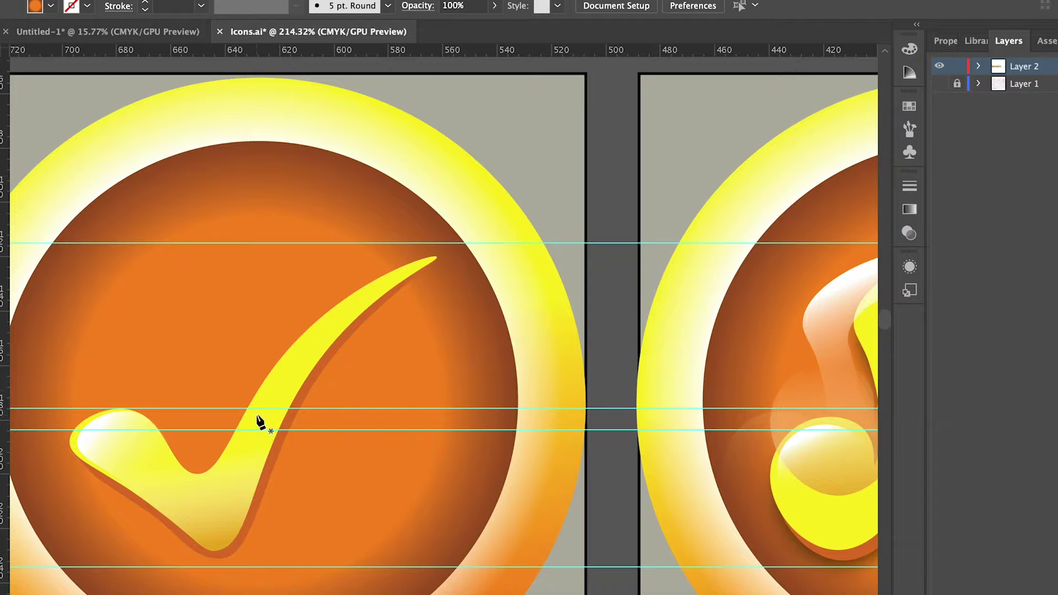
{"action": "scroll", "coordinate": [404, 279], "scroll_direction": "up", "scroll_amount": 3}
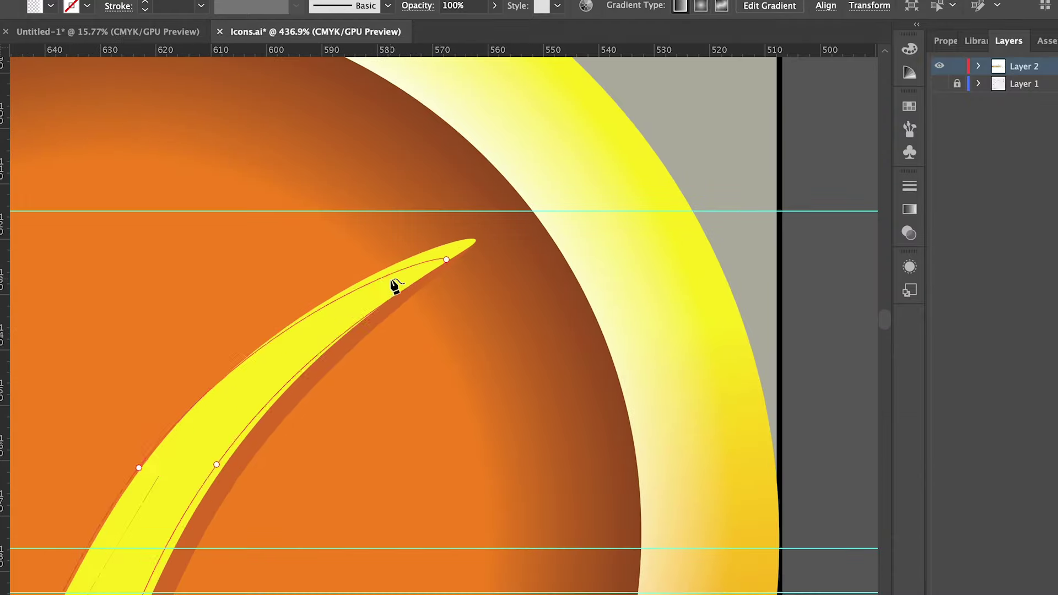
{"action": "scroll", "coordinate": [394, 286], "scroll_direction": "down", "scroll_amount": 3}
{"action": "scroll", "coordinate": [371, 302], "scroll_direction": "up", "scroll_amount": 4}
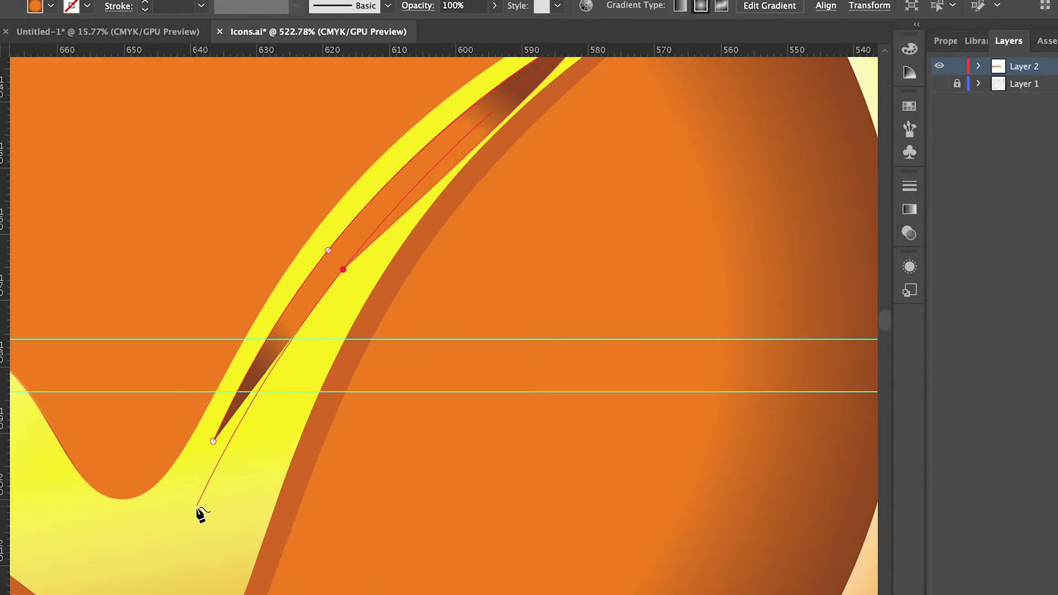
{"action": "left_click", "coordinate": [197, 506]}
{"action": "scroll", "coordinate": [201, 496], "scroll_direction": "down", "scroll_amount": 4}
{"action": "key", "text": "g"}
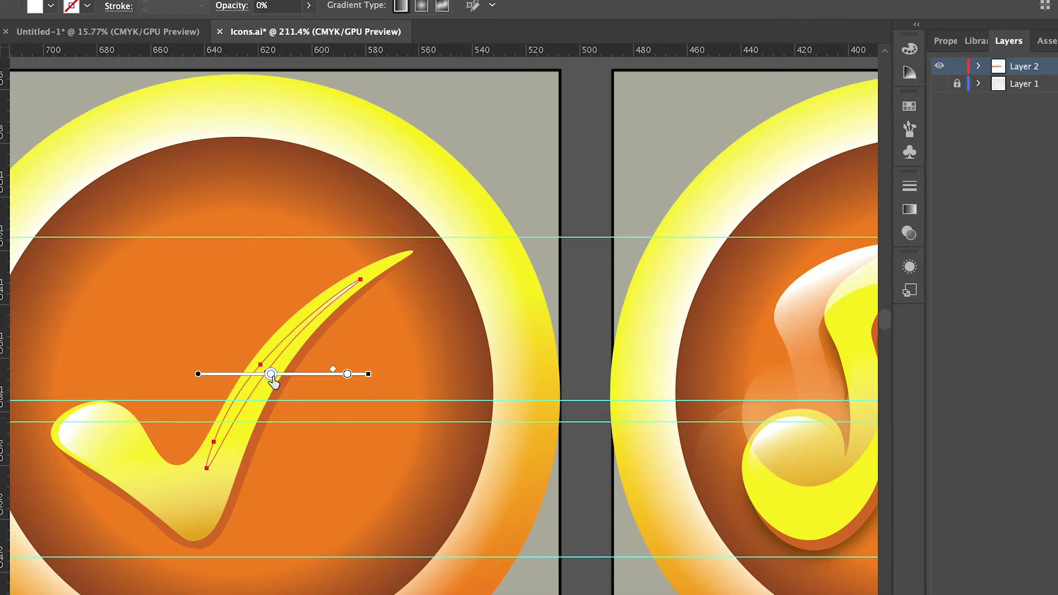
{"action": "key", "text": "v"}
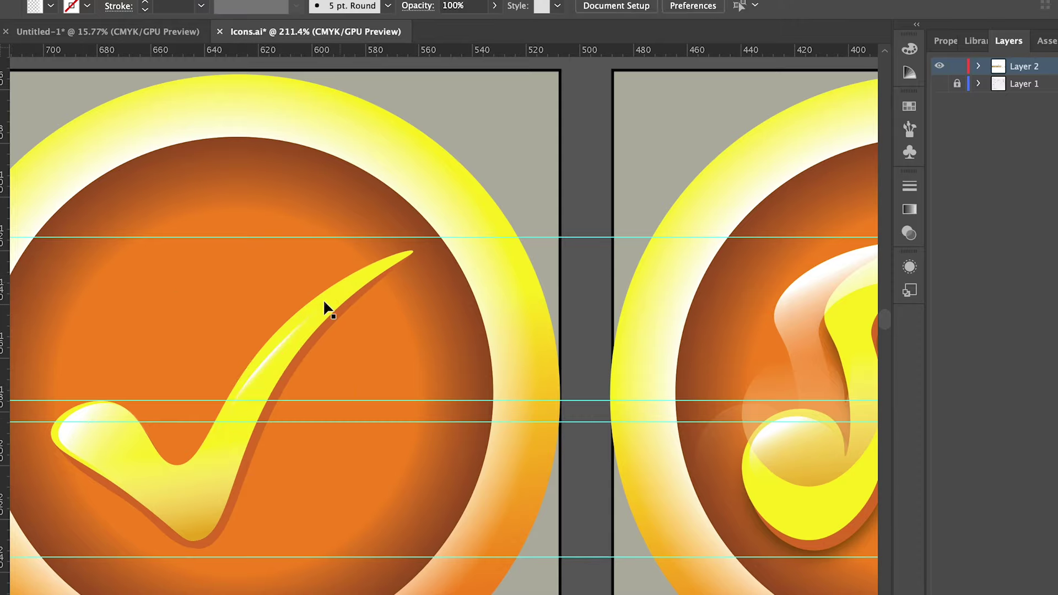
{"action": "scroll", "coordinate": [236, 337], "scroll_direction": "up", "scroll_amount": 3}
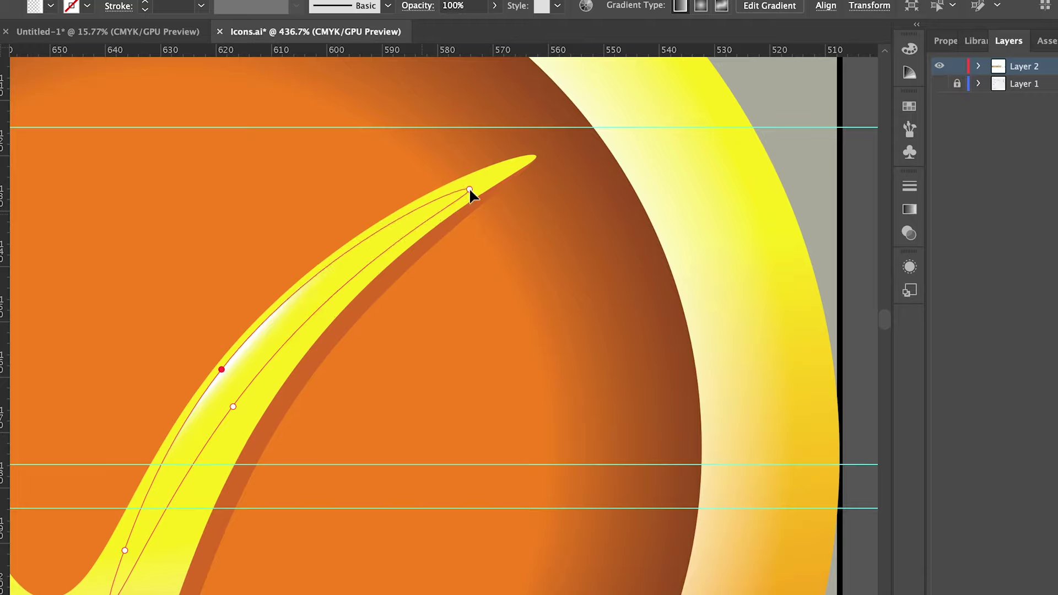
{"action": "scroll", "coordinate": [469, 188], "scroll_direction": "down", "scroll_amount": 5}
{"action": "scroll", "coordinate": [216, 385], "scroll_direction": "down", "scroll_amount": 3}
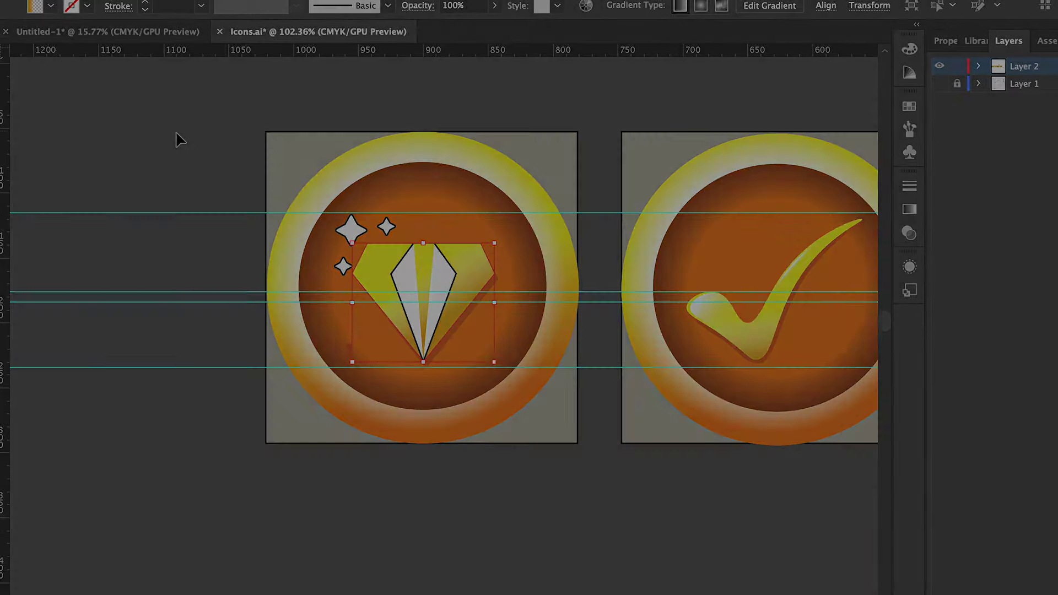
Angle the small star's yellow gradient diagonally across it
{"action": "scroll", "coordinate": [243, 348], "scroll_direction": "up", "scroll_amount": 3}
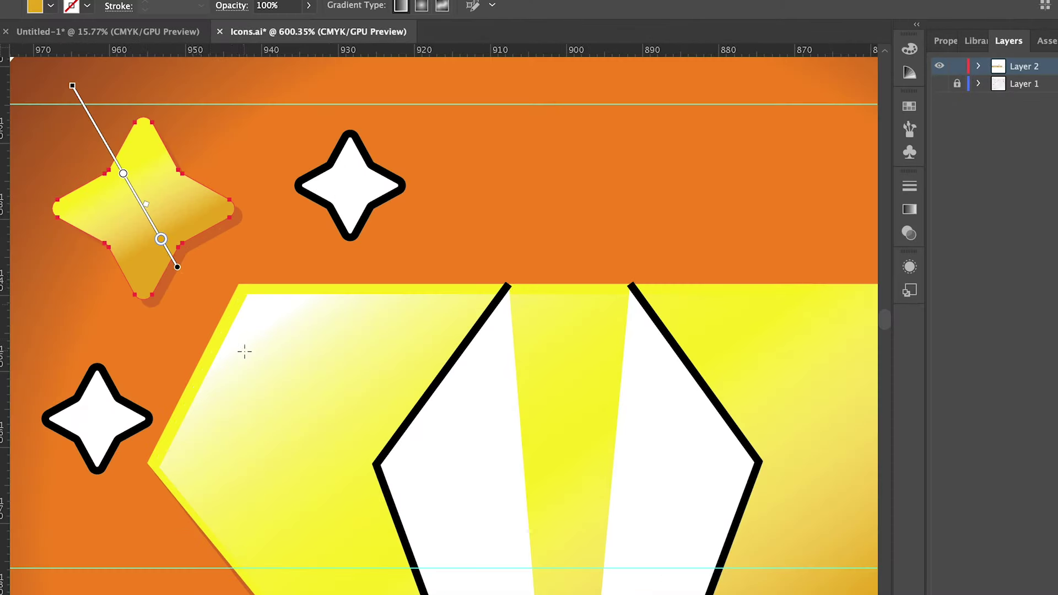
{"action": "left_click_drag", "start_coordinate": [169, 272], "coordinate": [199, 315]}
{"action": "key", "text": "v"}
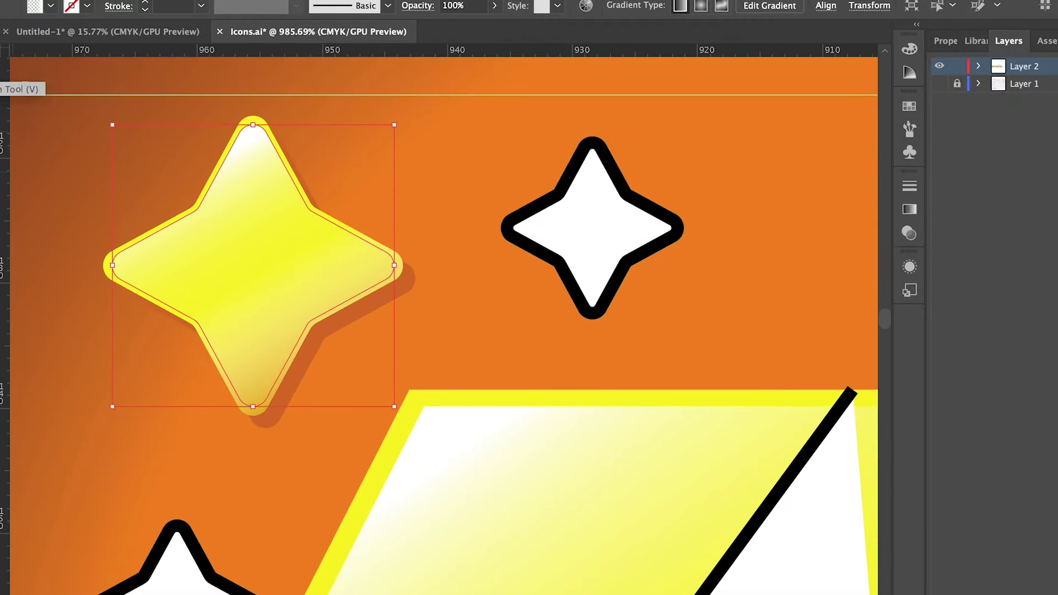
{"action": "left_click", "coordinate": [194, 232]}
{"action": "key", "text": "g"}
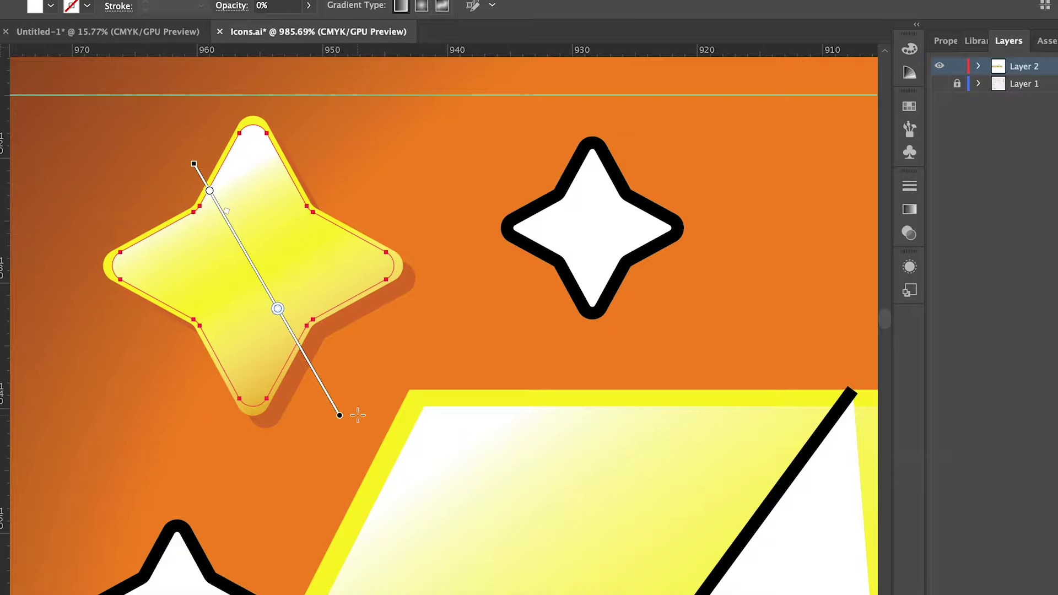
{"action": "left_click_drag", "start_coordinate": [345, 426], "coordinate": [342, 419]}
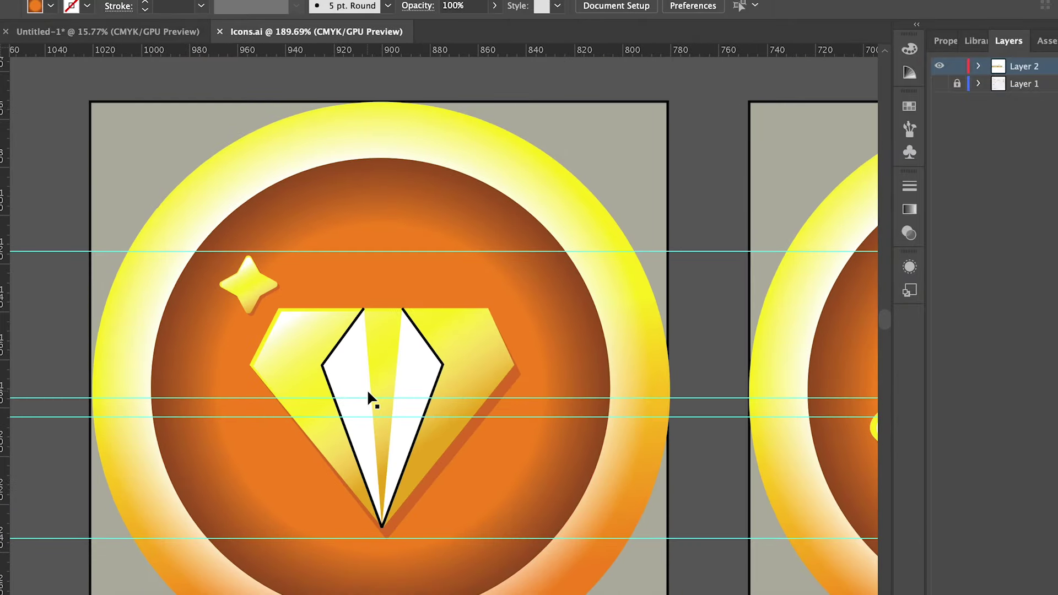
Set both white diamond facets' fill to None
{"action": "left_click", "coordinate": [367, 389]}
{"action": "key", "text": "/"}
{"action": "left_click", "coordinate": [424, 361]}
{"action": "left_click", "coordinate": [329, 390], "text": "shift"}
{"action": "key", "text": "slash"}
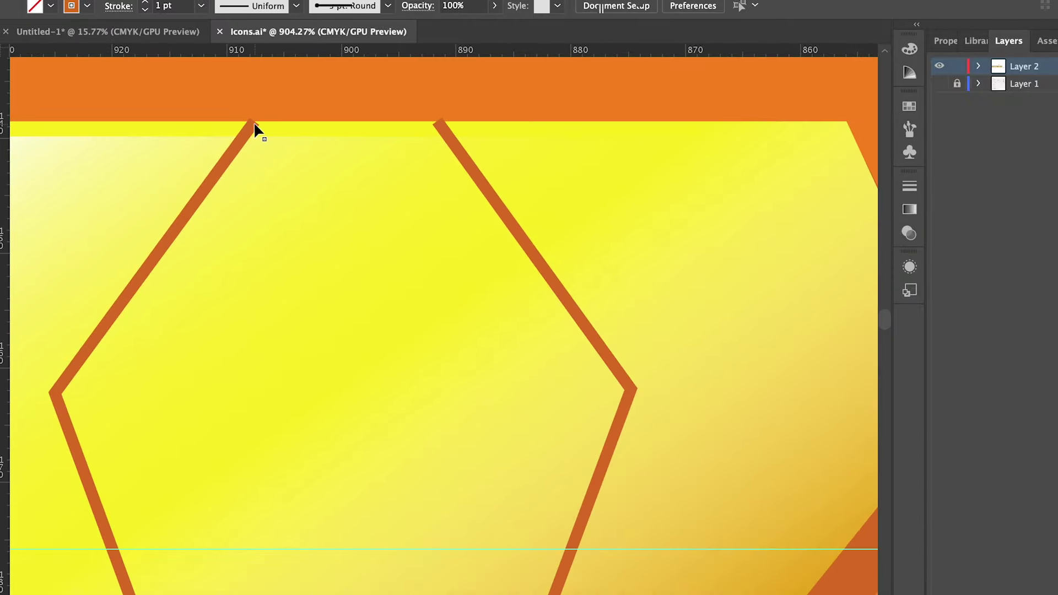
Select the diamond's inner facet outline and check its settings in the Stroke panel
{"action": "left_click", "coordinate": [255, 130]}
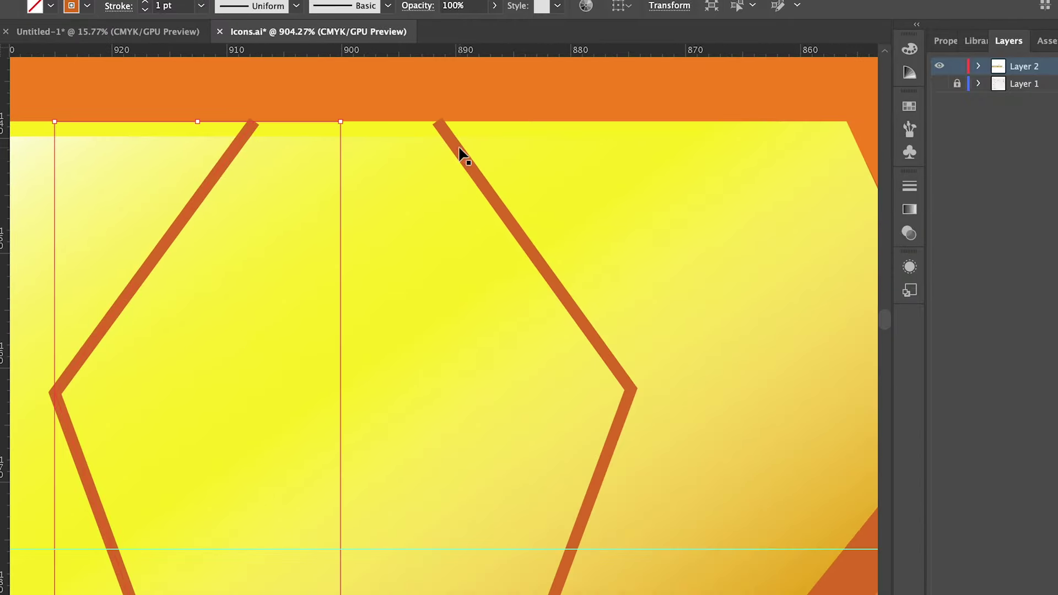
{"action": "left_click", "coordinate": [118, 7]}
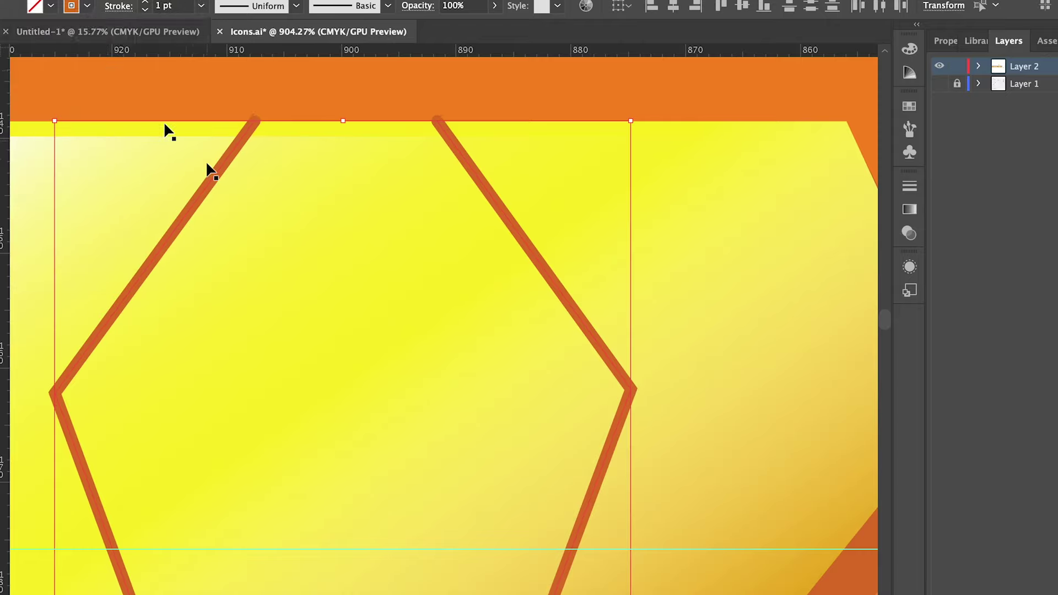
{"action": "left_click", "coordinate": [117, 7]}
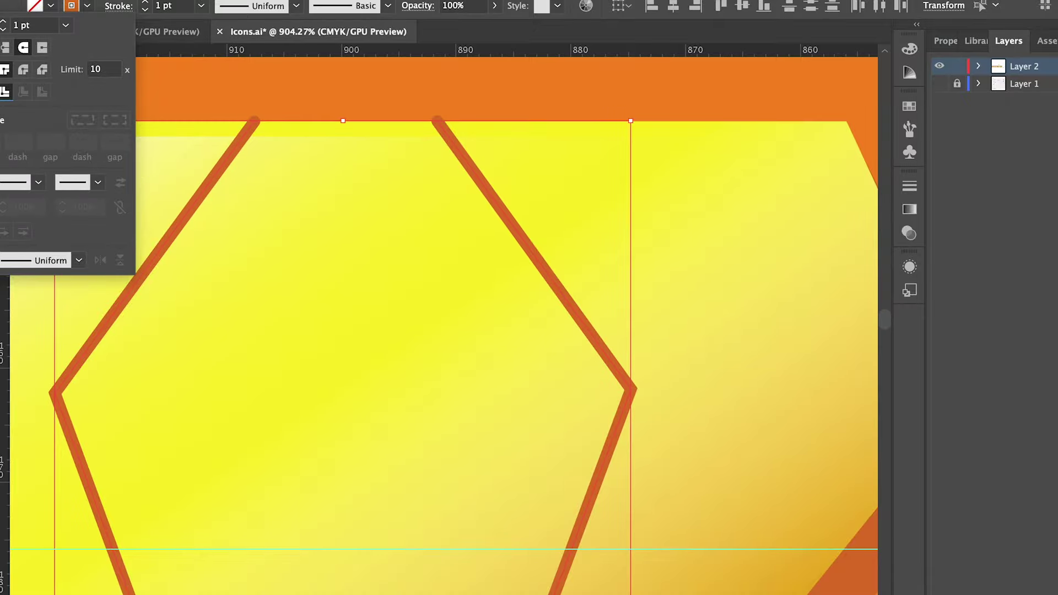
{"action": "scroll", "coordinate": [202, 246], "scroll_direction": "down", "scroll_amount": 2}
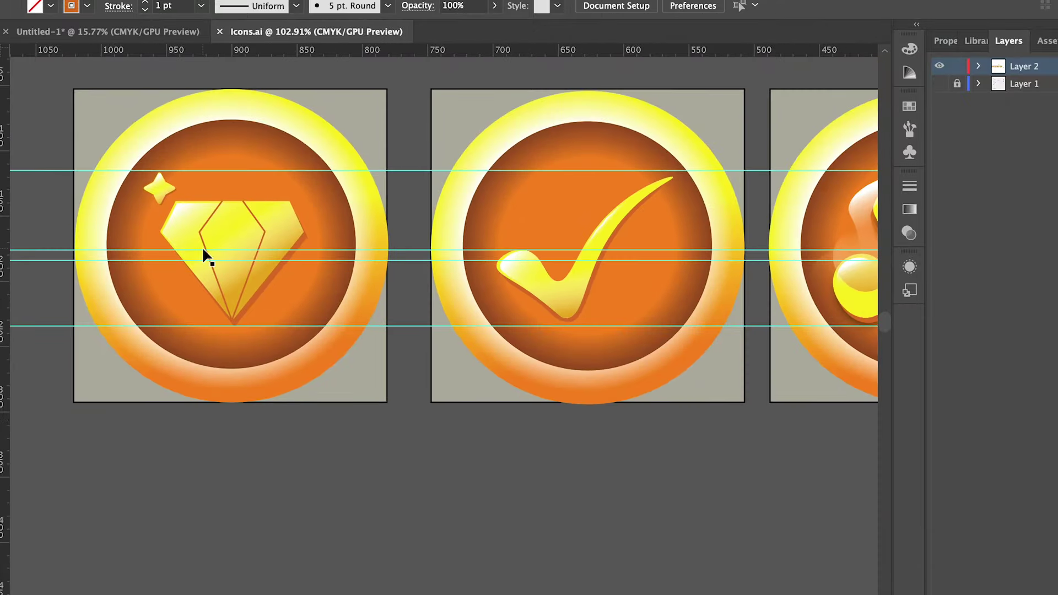
{"action": "scroll", "coordinate": [202, 246], "scroll_direction": "down", "scroll_amount": 3}
{"action": "scroll", "coordinate": [201, 246], "scroll_direction": "up", "scroll_amount": 1}
{"action": "scroll", "coordinate": [202, 246], "scroll_direction": "up", "scroll_amount": 6}
{"action": "scroll", "coordinate": [205, 257], "scroll_direction": "up", "scroll_amount": 2}
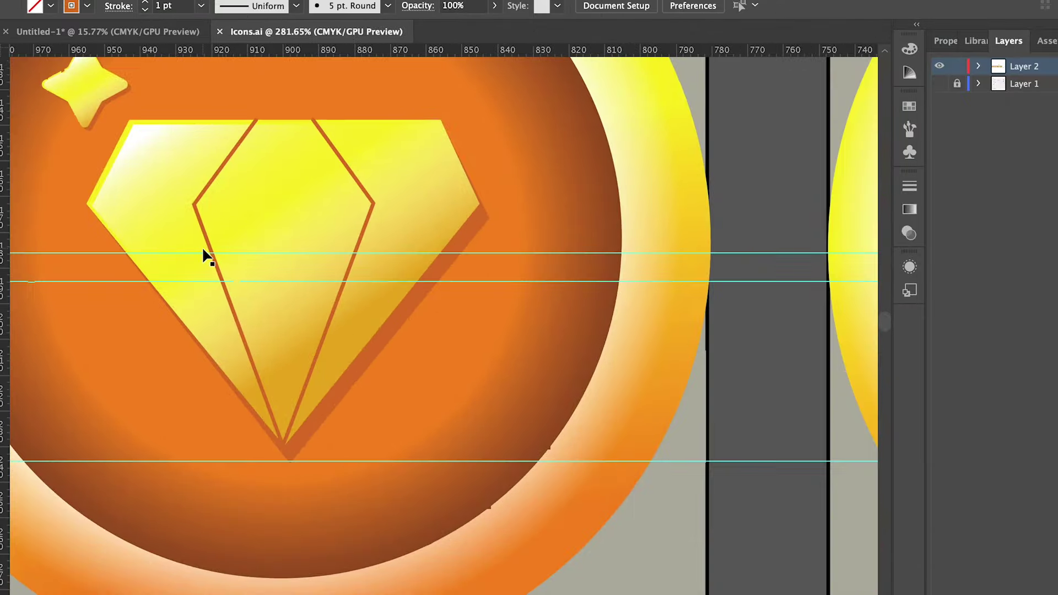
{"action": "scroll", "coordinate": [243, 276], "scroll_direction": "up", "scroll_amount": 1}
Draw the left corner facet, copy the glossy gradient onto it, and angle it into a white highlight
{"action": "key", "text": "p"}
{"action": "left_click", "coordinate": [288, 177]}
{"action": "left_click", "coordinate": [213, 275]}
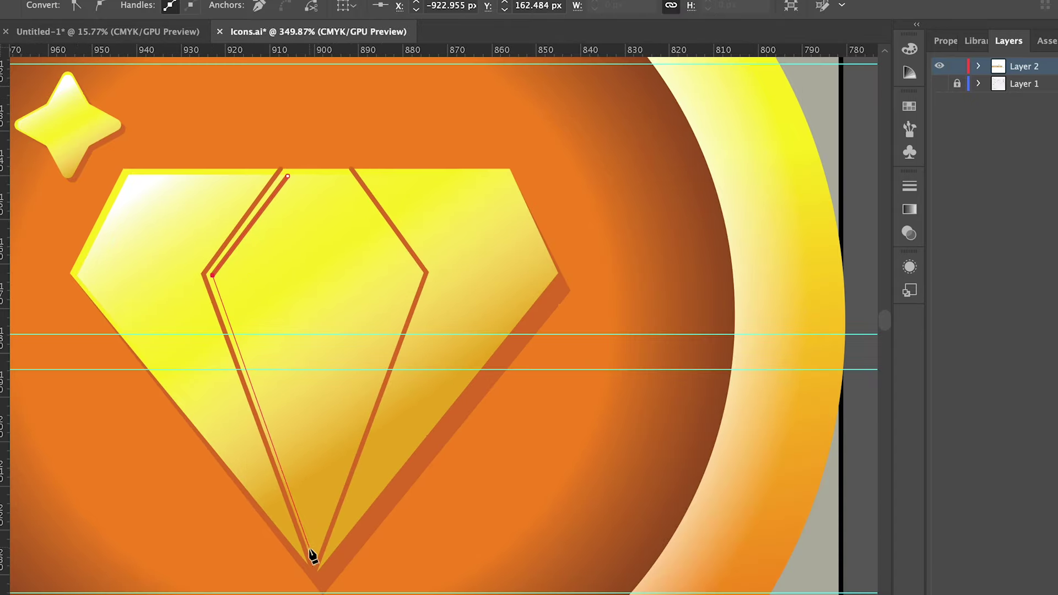
{"action": "key", "text": "i"}
{"action": "left_click", "coordinate": [136, 189]}
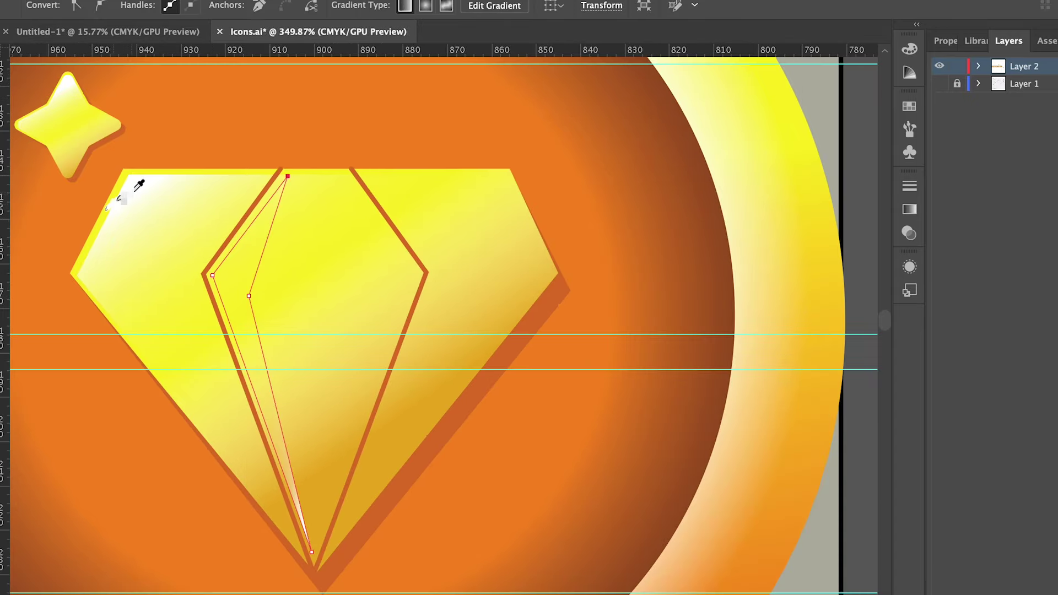
{"action": "left_click_drag", "start_coordinate": [295, 350], "coordinate": [195, 271]}
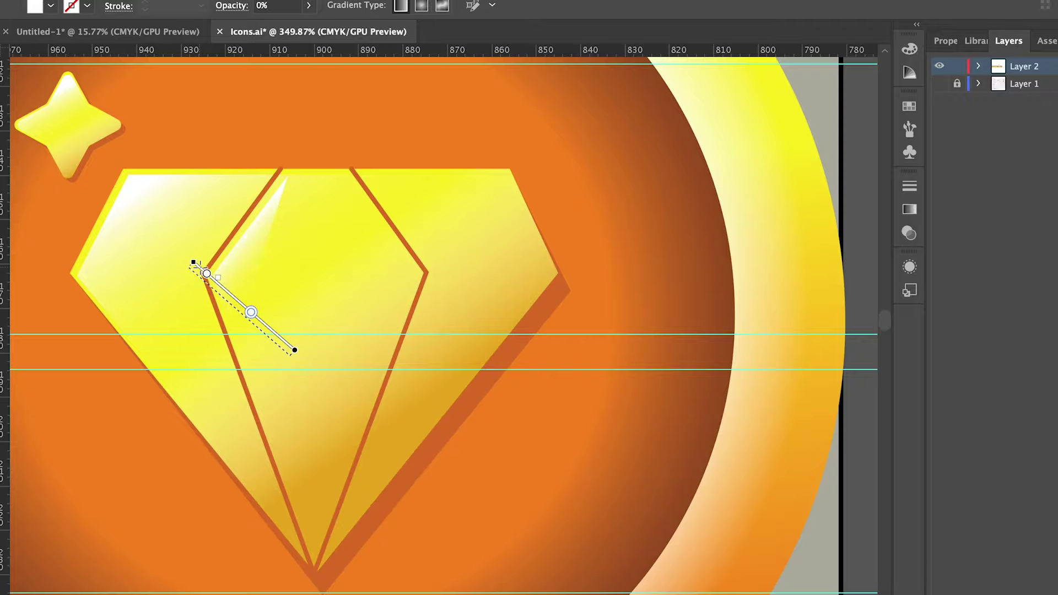
{"action": "key", "text": "v"}
Draw the right corner highlight facet and angle its gradient to match the left one
{"action": "scroll", "coordinate": [489, 325], "scroll_direction": "up", "scroll_amount": 2}
{"action": "left_click", "coordinate": [223, 196]}
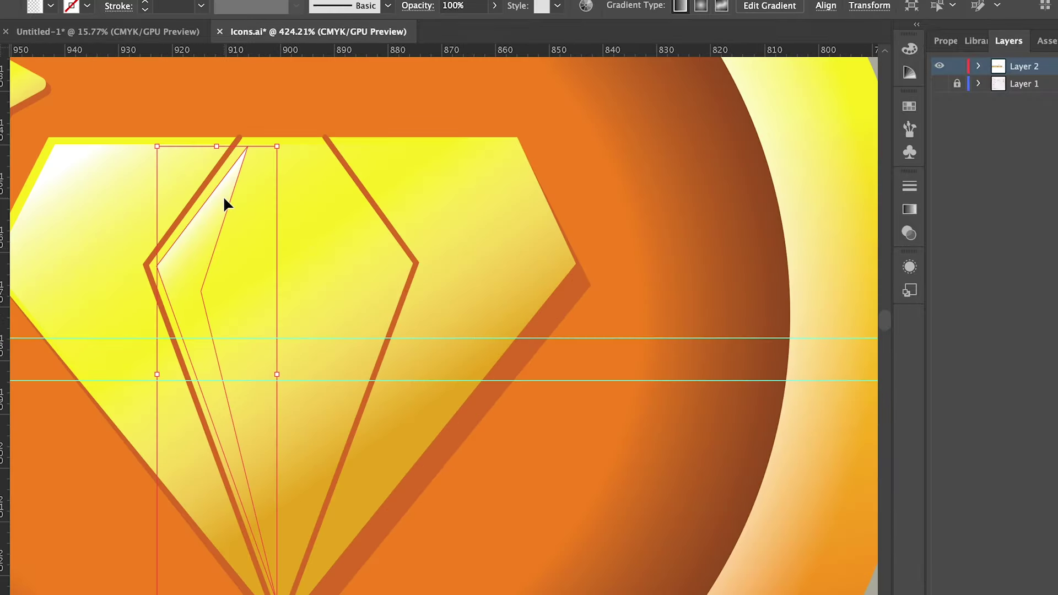
{"action": "key", "text": "p"}
{"action": "left_click", "coordinate": [324, 141]}
{"action": "scroll", "coordinate": [386, 220], "scroll_direction": "down", "scroll_amount": 5}
{"action": "left_click", "coordinate": [444, 134]}
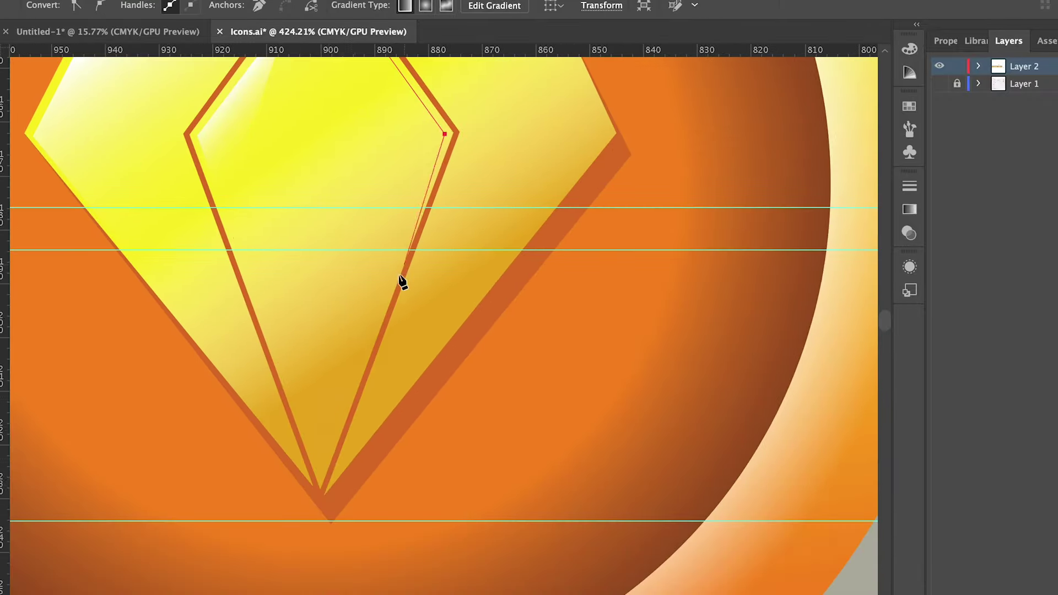
{"action": "left_click", "coordinate": [326, 475]}
{"action": "scroll", "coordinate": [381, 202], "scroll_direction": "up", "scroll_amount": 2}
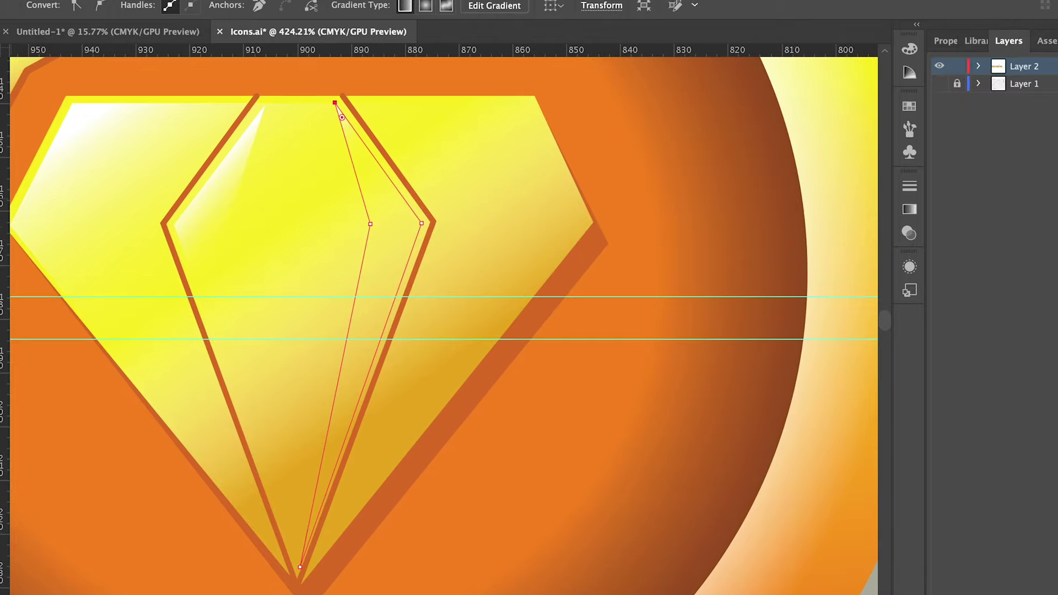
{"action": "left_click", "coordinate": [335, 103]}
{"action": "left_click_drag", "start_coordinate": [333, 166], "coordinate": [389, 106]}
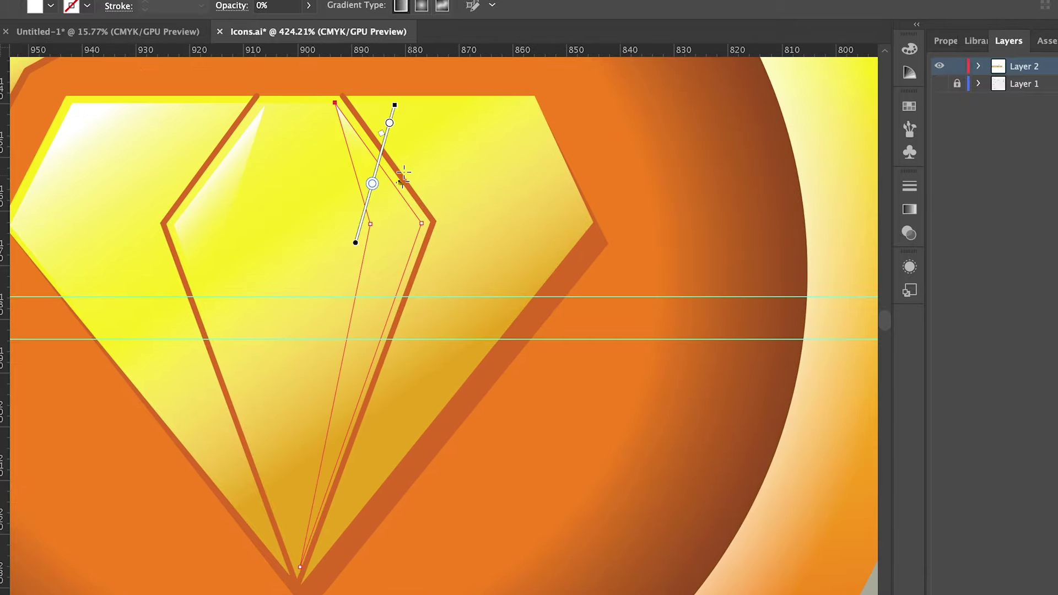
{"action": "left_click_drag", "start_coordinate": [327, 259], "coordinate": [433, 184]}
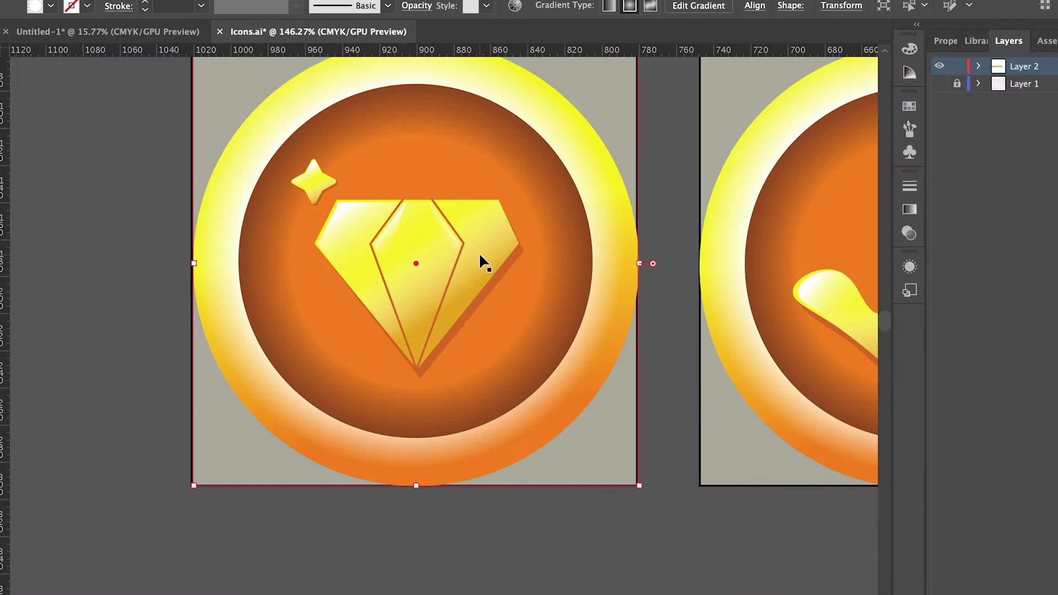
{"action": "scroll", "coordinate": [479, 255], "scroll_direction": "up", "scroll_amount": 5}
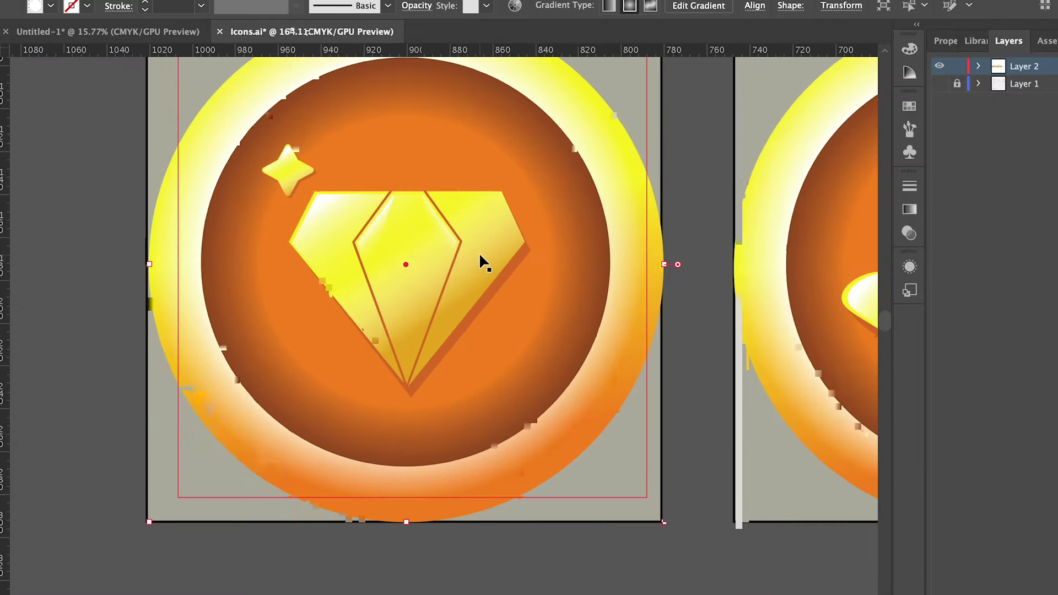
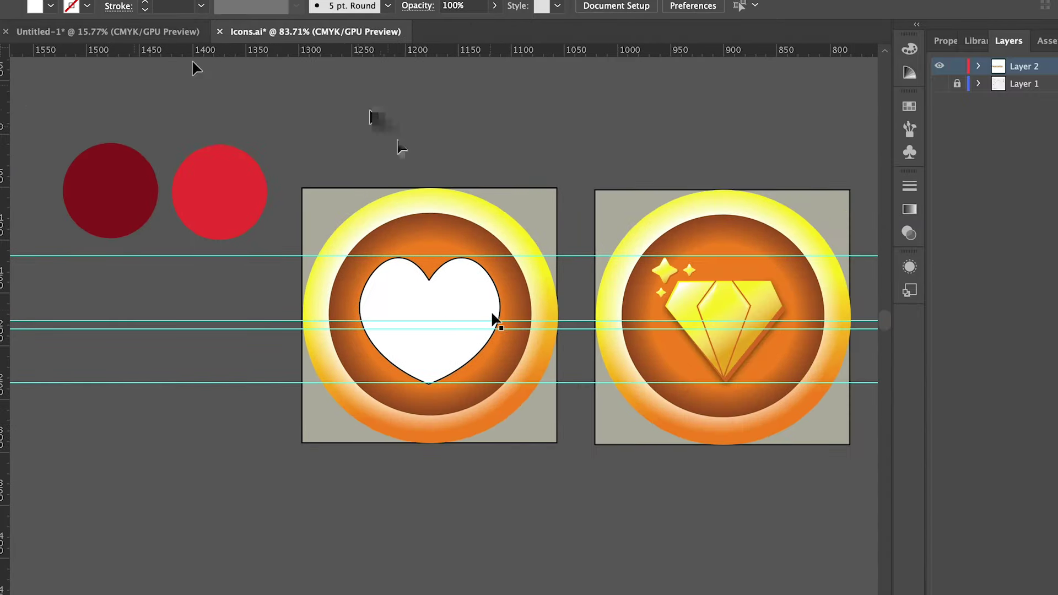
Give the white heart the red circle's colour, then a bright-red-to-dark-red gradient fill
{"action": "left_click", "coordinate": [494, 318]}
{"action": "left_click", "coordinate": [197, 198]}
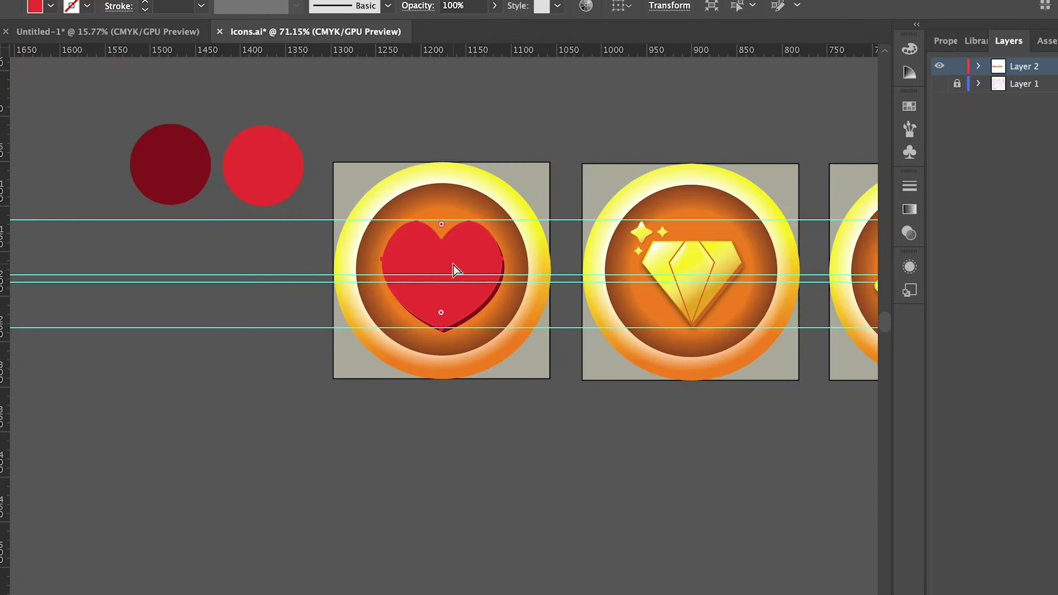
{"action": "key", "text": "g"}
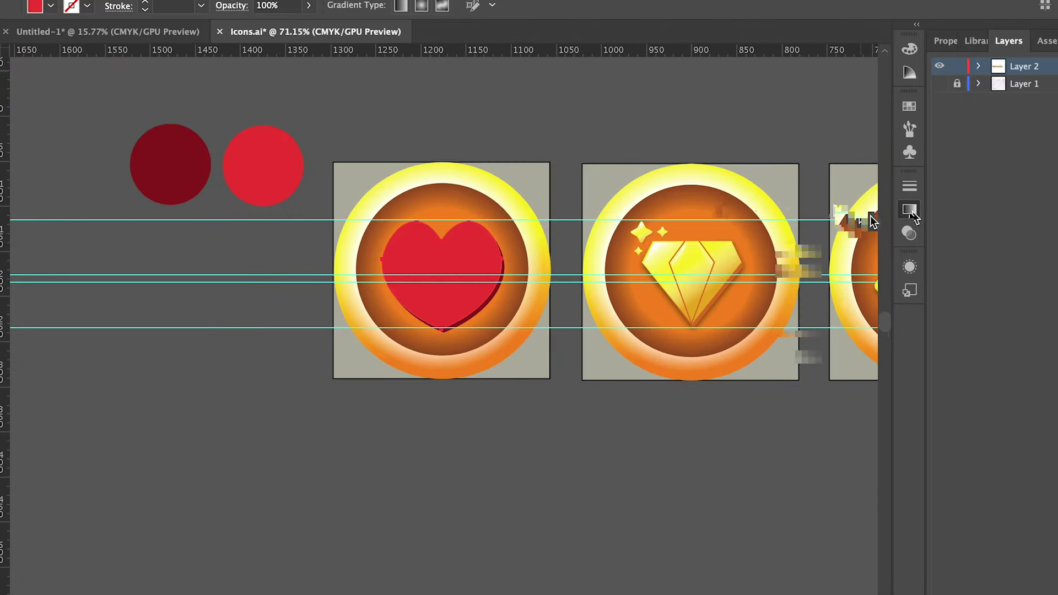
{"action": "left_click", "coordinate": [909, 210]}
{"action": "left_click", "coordinate": [710, 345]}
{"action": "left_click", "coordinate": [263, 166]}
{"action": "left_click", "coordinate": [846, 314]}
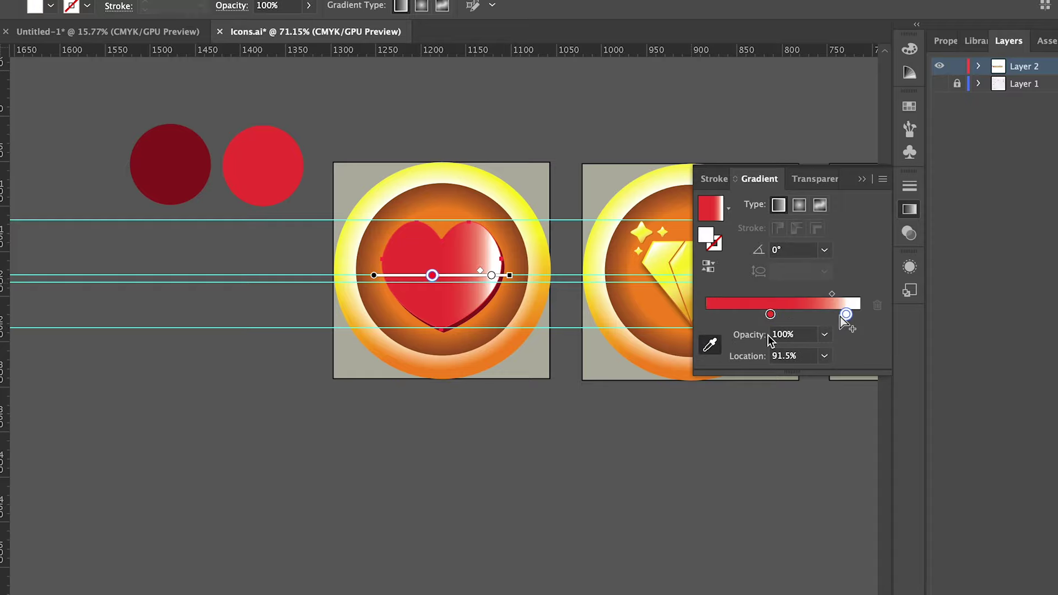
{"action": "left_click", "coordinate": [710, 345]}
{"action": "left_click", "coordinate": [170, 164]}
Angle the heart's gradient diagonally from upper-left to lower-right, pulling the dark end inward
{"action": "scroll", "coordinate": [481, 300], "scroll_direction": "up", "scroll_amount": 5}
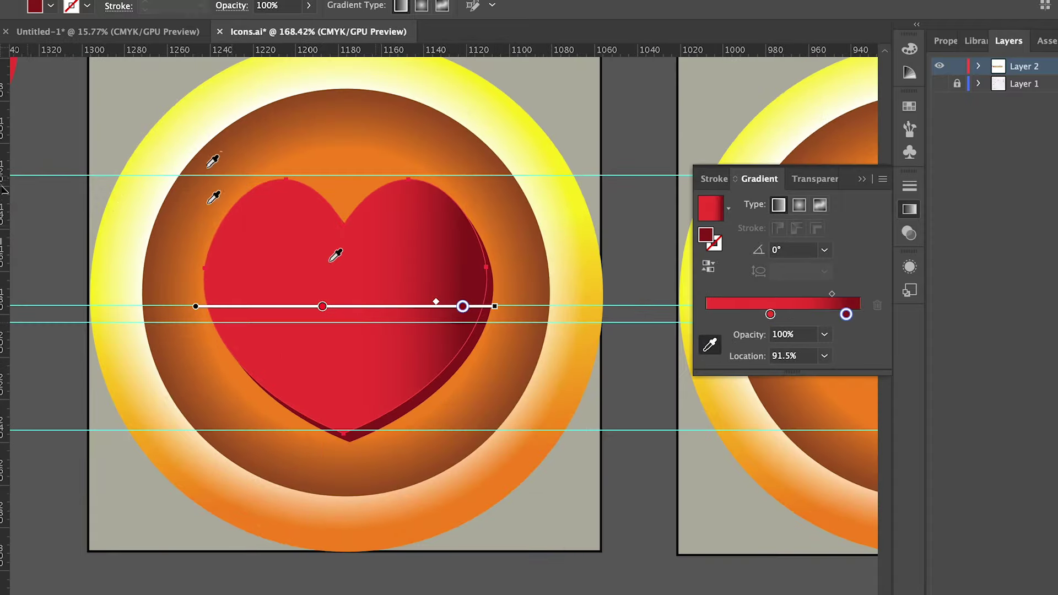
{"action": "left_click_drag", "start_coordinate": [250, 195], "coordinate": [451, 386]}
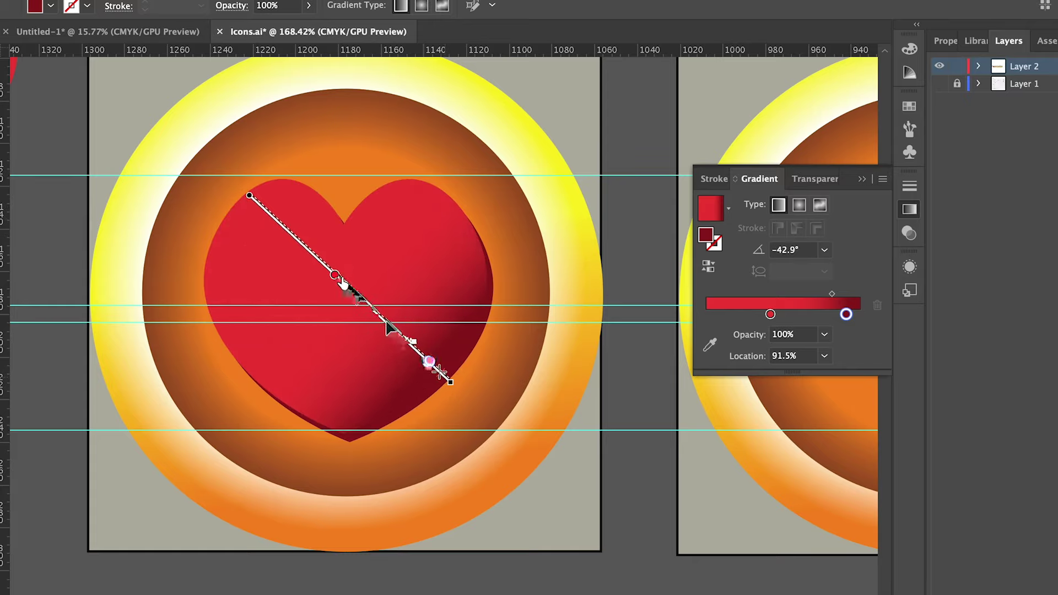
{"action": "left_click_drag", "start_coordinate": [430, 362], "coordinate": [416, 349]}
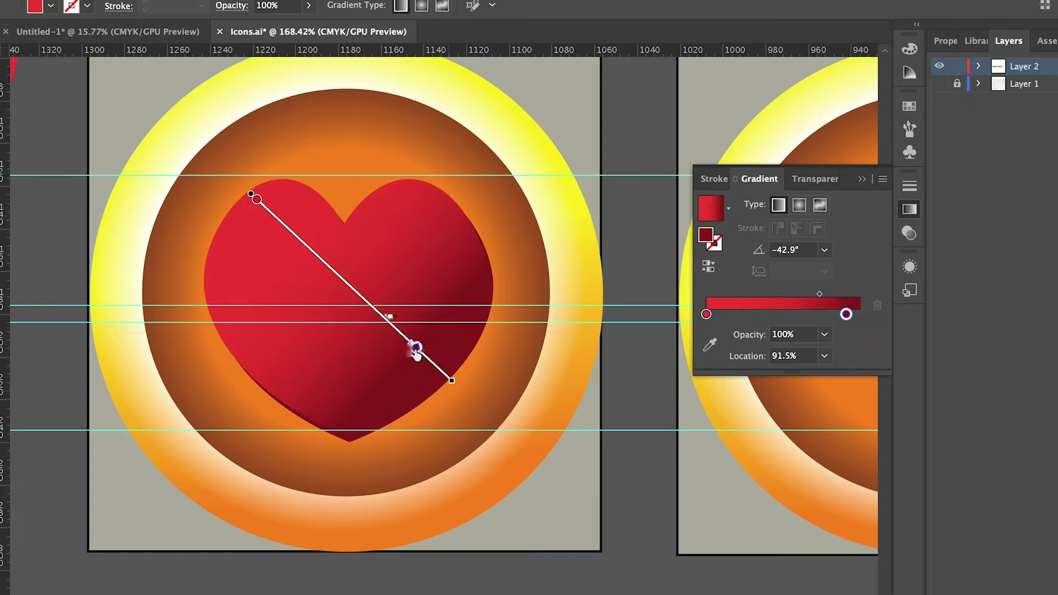
{"action": "key", "text": "v"}
{"action": "key", "text": "ctrl+0"}
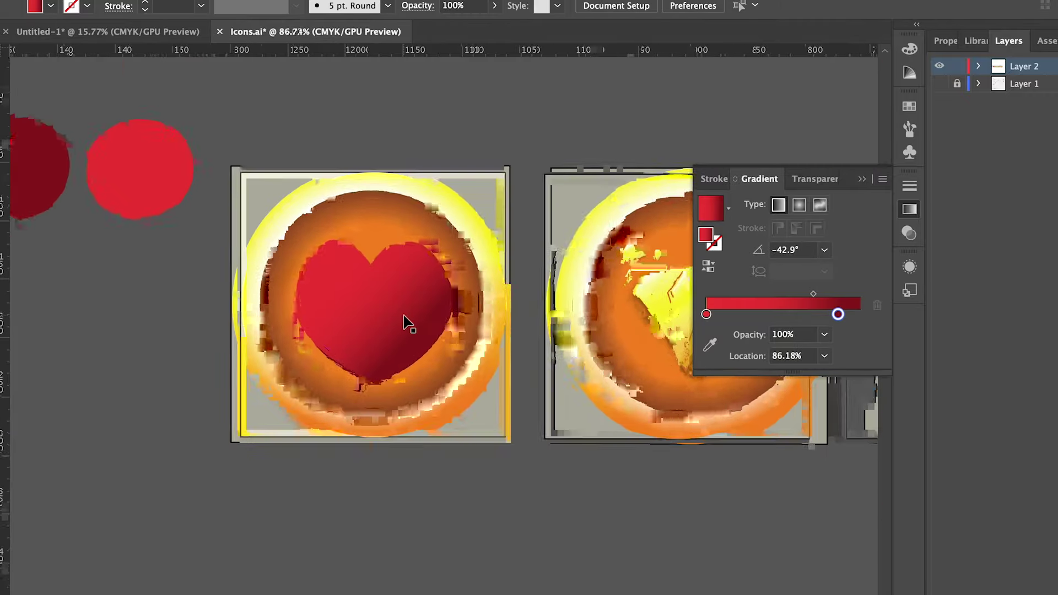
{"action": "scroll", "coordinate": [315, 295], "scroll_direction": "down", "scroll_amount": 5}
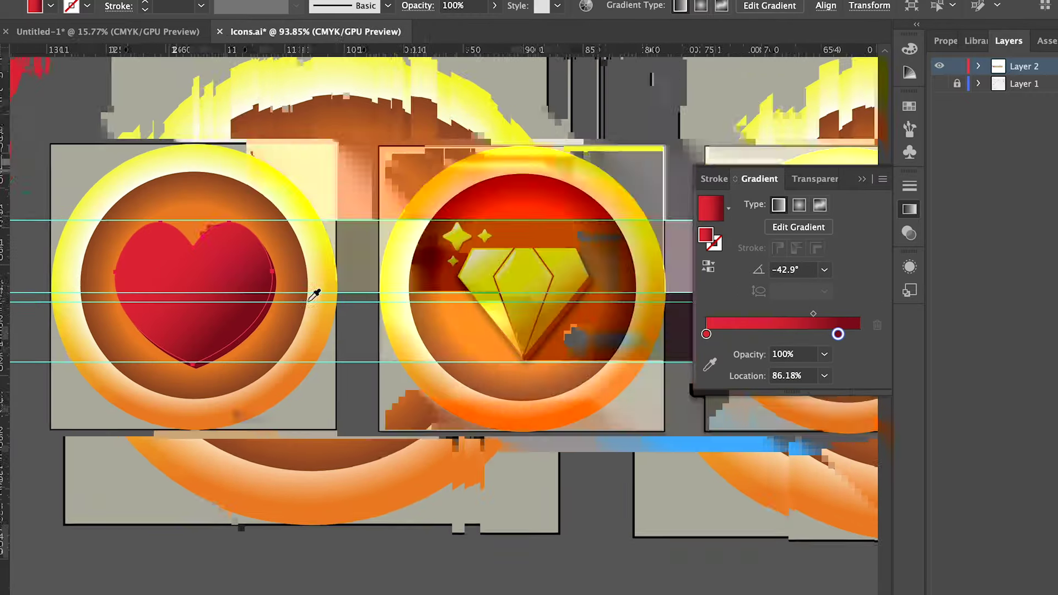
Drag a white-to-transparent highlight from the heart's top-left downward, transparent stop near 31%
{"action": "scroll", "coordinate": [33, 231], "scroll_direction": "up", "scroll_amount": 5}
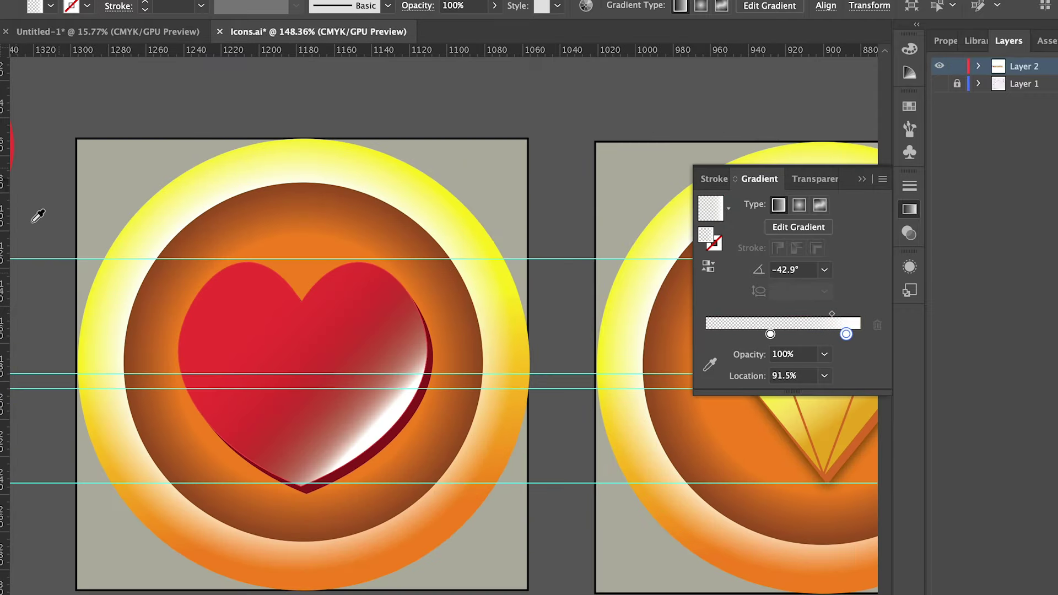
{"action": "key", "text": "g"}
{"action": "mouse_move", "coordinate": [355, 444]}
{"action": "left_mouse_down"}
{"action": "mouse_move", "coordinate": [221, 259]}
{"action": "mouse_move", "coordinate": [262, 218]}
{"action": "left_mouse_up"}
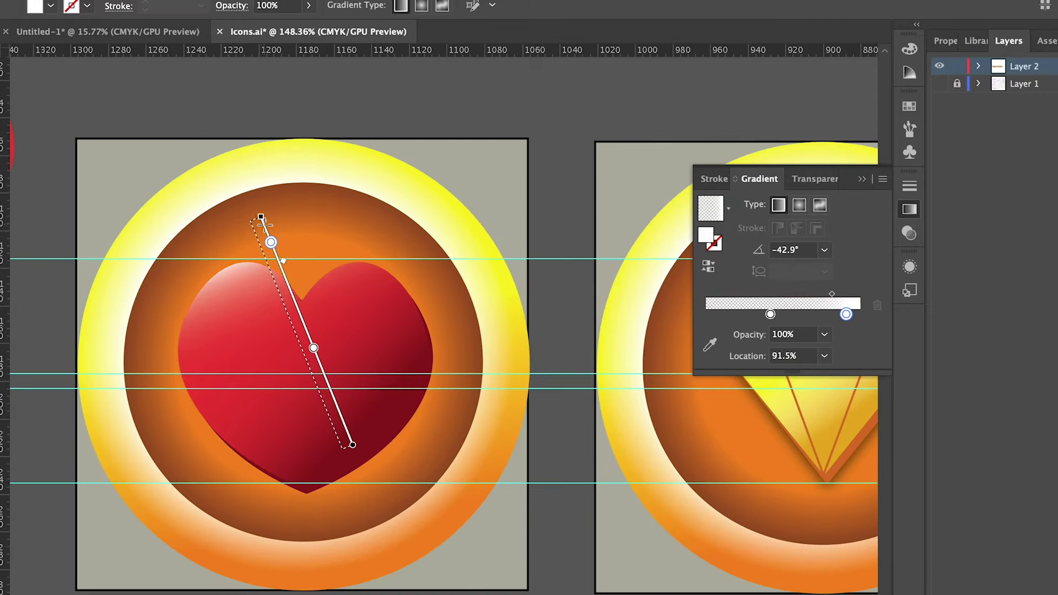
{"action": "left_click_drag", "start_coordinate": [347, 448], "coordinate": [360, 480]}
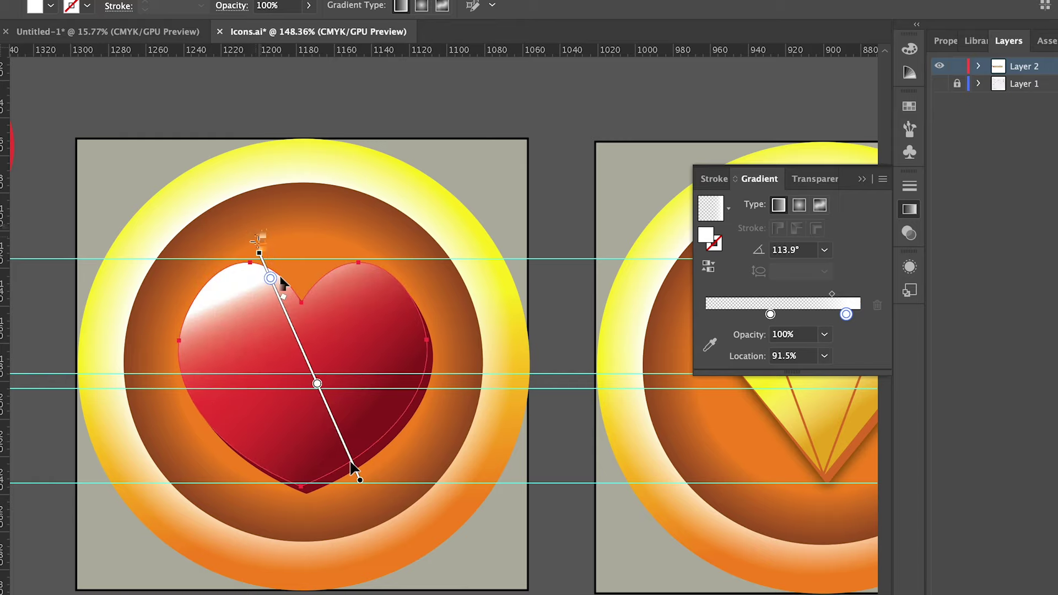
{"action": "left_click_drag", "start_coordinate": [245, 221], "coordinate": [248, 227]}
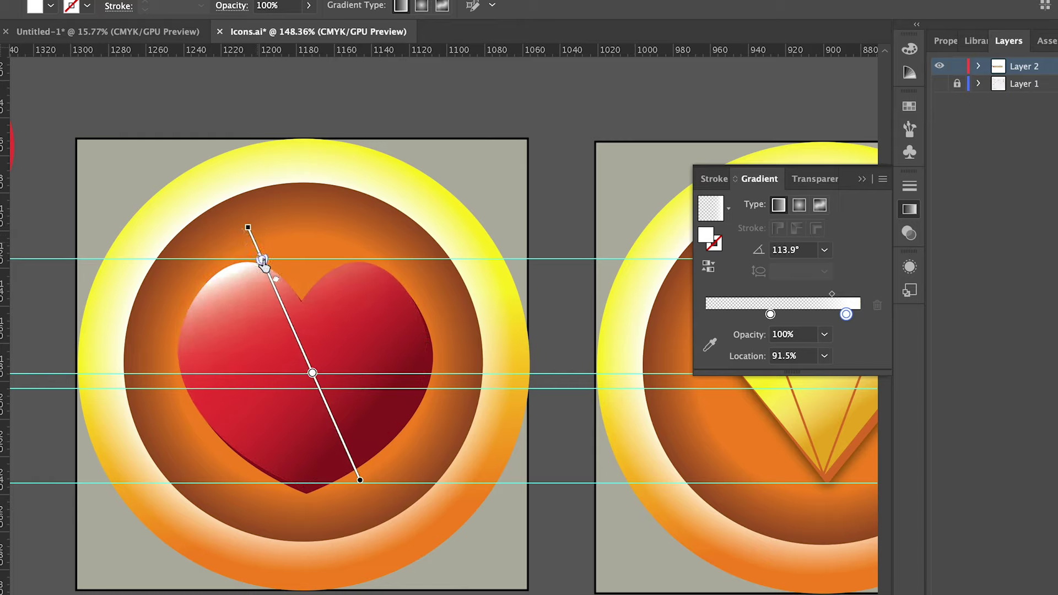
{"action": "left_click_drag", "start_coordinate": [313, 373], "coordinate": [321, 393]}
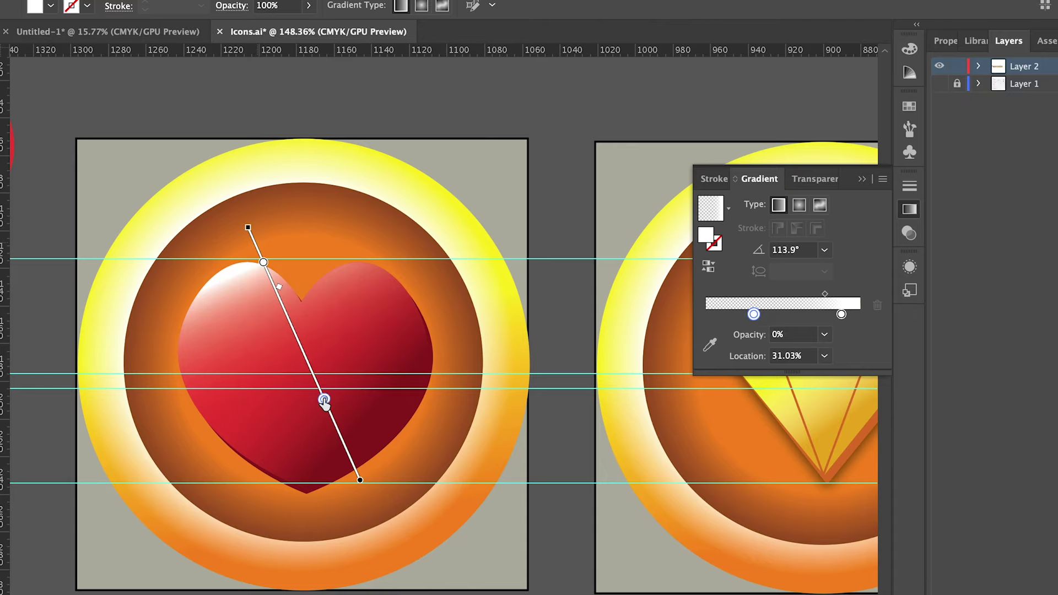
{"action": "key", "text": "v"}
{"action": "scroll", "coordinate": [234, 342], "scroll_direction": "up", "scroll_amount": 3}
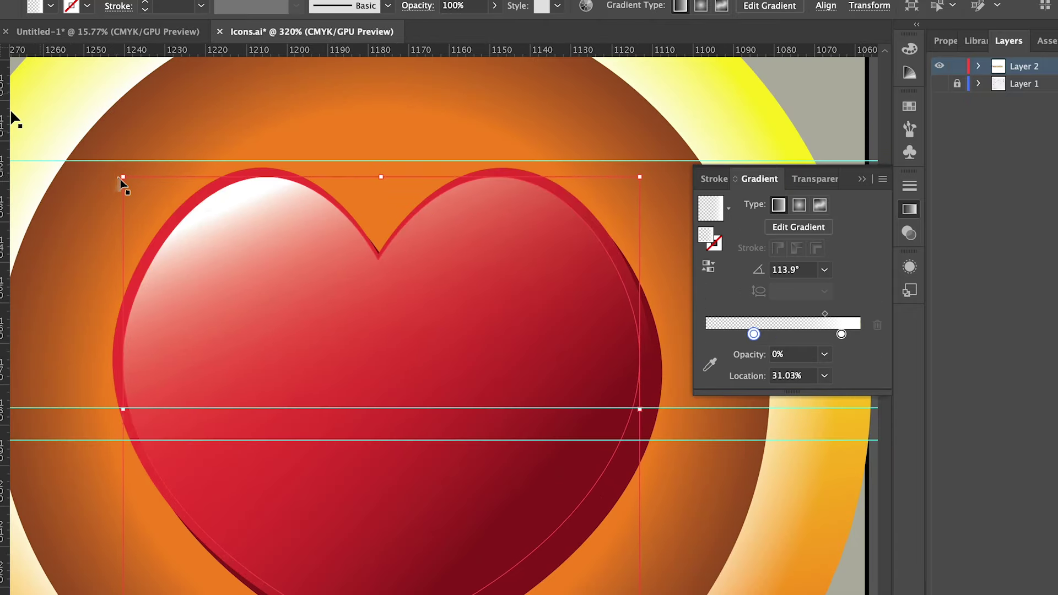
{"action": "scroll", "coordinate": [189, 180], "scroll_direction": "down", "scroll_amount": 3}
{"action": "scroll", "coordinate": [262, 545], "scroll_direction": "down", "scroll_amount": 1}
Move the red colour dots above the icons and line up the orange and yellow dots beside them
{"action": "scroll", "coordinate": [326, 405], "scroll_direction": "up", "scroll_amount": 1}
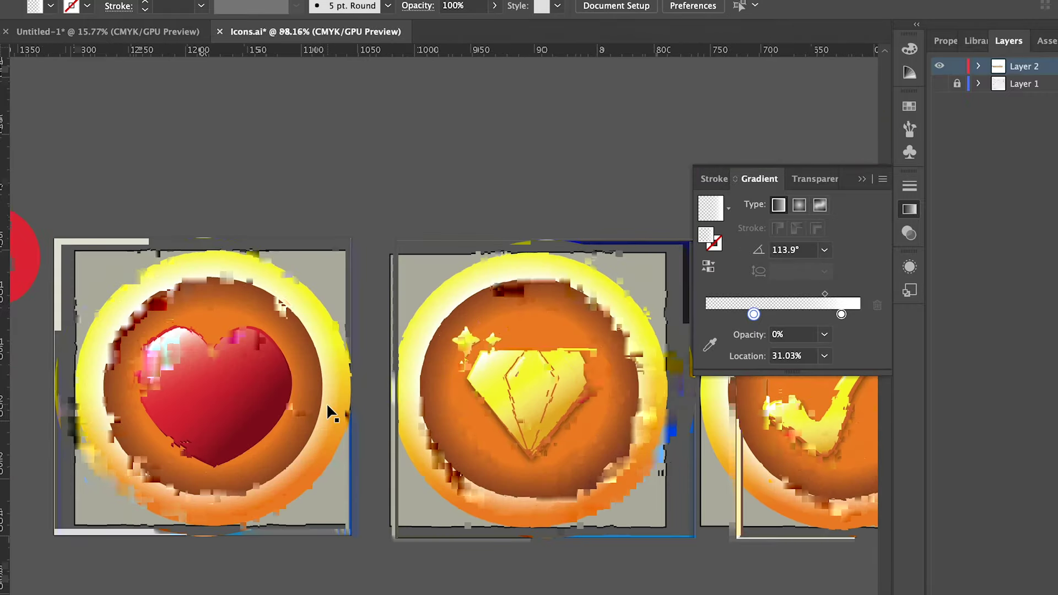
{"action": "scroll", "coordinate": [276, 352], "scroll_direction": "down", "scroll_amount": 2}
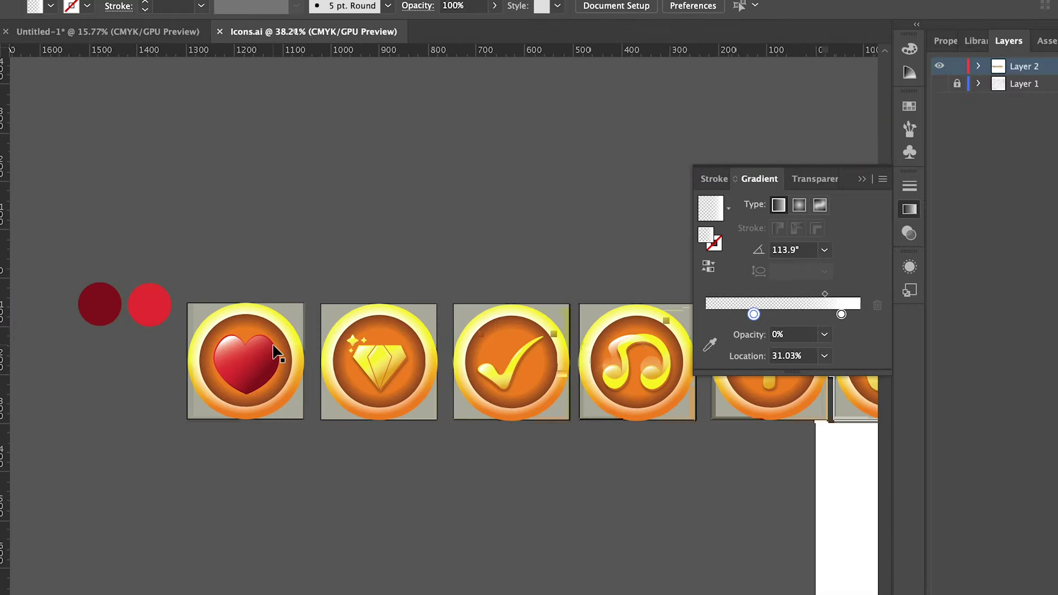
{"action": "scroll", "coordinate": [275, 353], "scroll_direction": "down", "scroll_amount": 1}
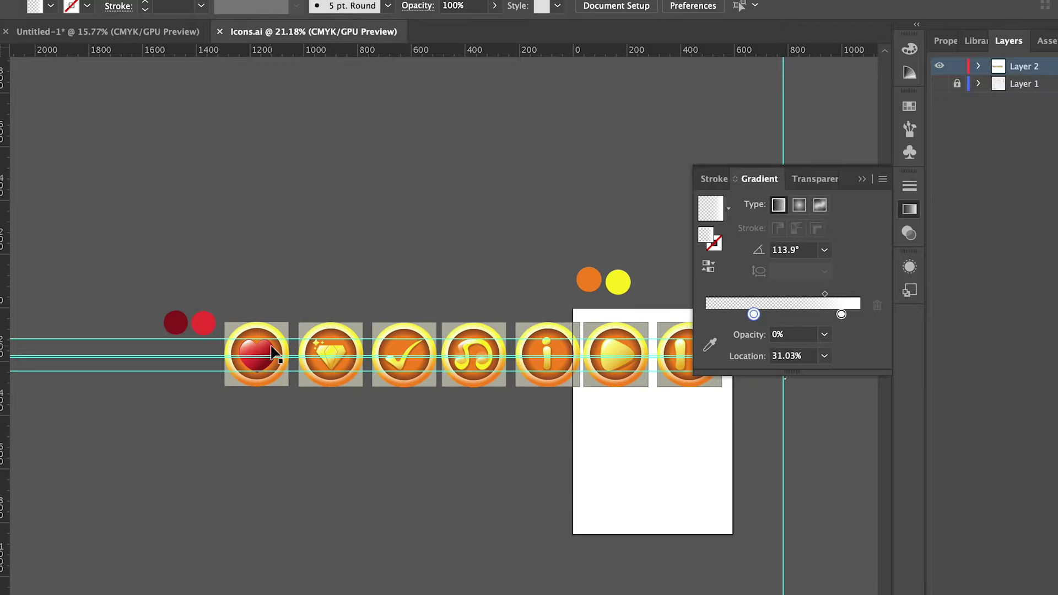
{"action": "left_click", "coordinate": [326, 1]}
{"action": "left_click", "coordinate": [364, 1]}
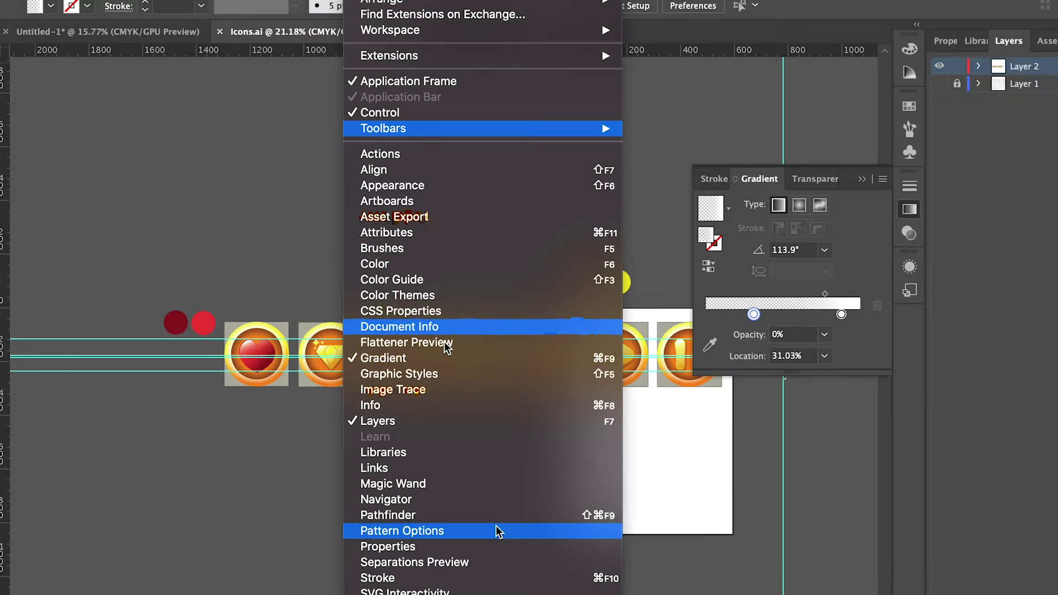
{"action": "key", "text": "Escape"}
{"action": "scroll", "coordinate": [496, 398], "scroll_direction": "down", "scroll_amount": 1}
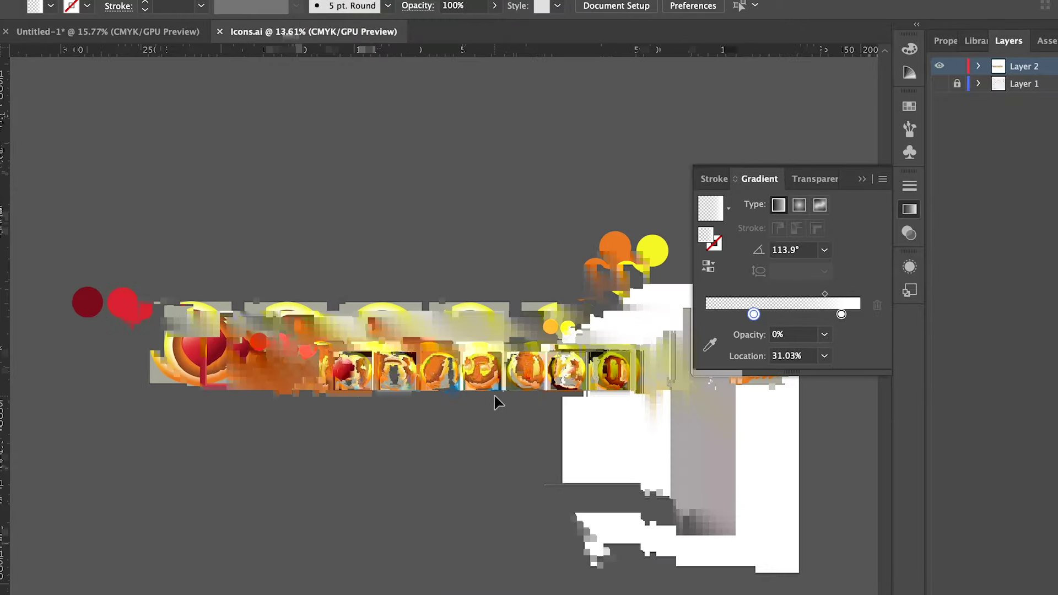
{"action": "left_click_drag", "start_coordinate": [328, 365], "coordinate": [476, 245]}
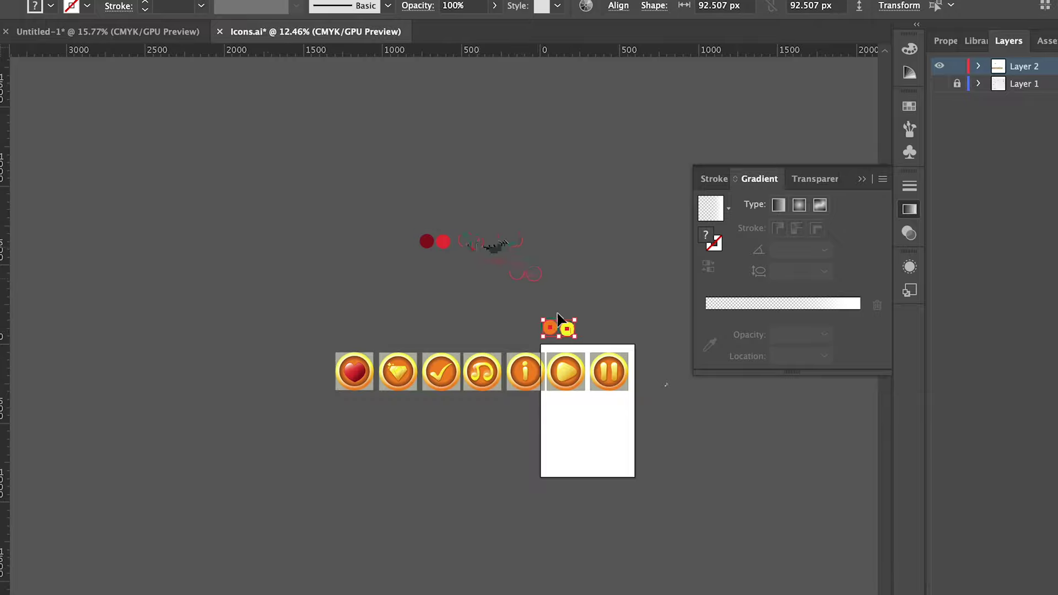
{"action": "left_click_drag", "start_coordinate": [557, 325], "coordinate": [474, 245]}
Undo the enlargement of the tiny stray object right of the artboard and deselect it
{"action": "scroll", "coordinate": [551, 347], "scroll_direction": "up", "scroll_amount": 1}
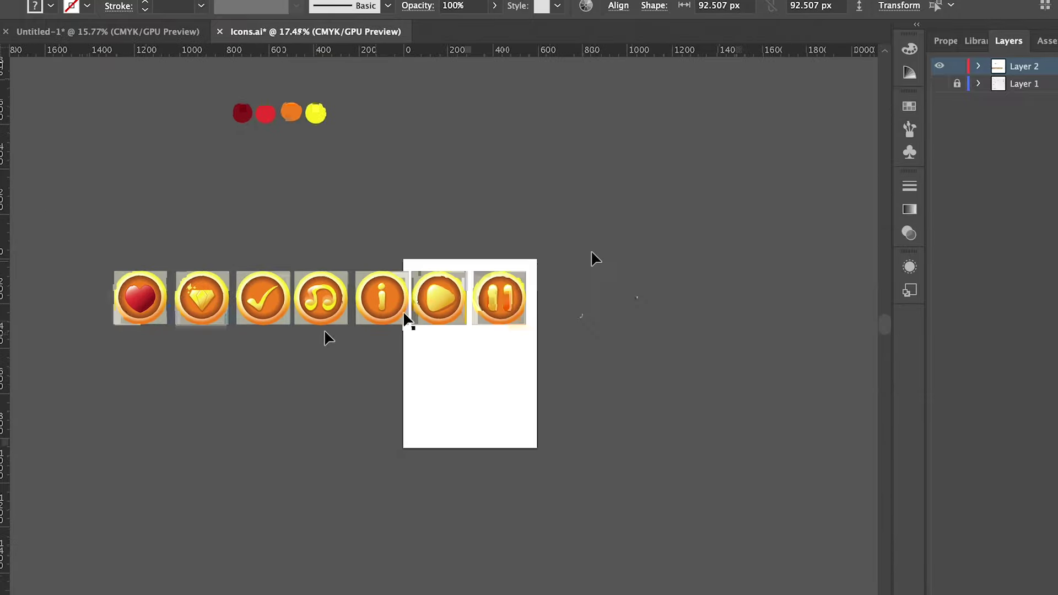
{"action": "left_click", "coordinate": [587, 318]}
{"action": "key", "text": "ctrl+z"}
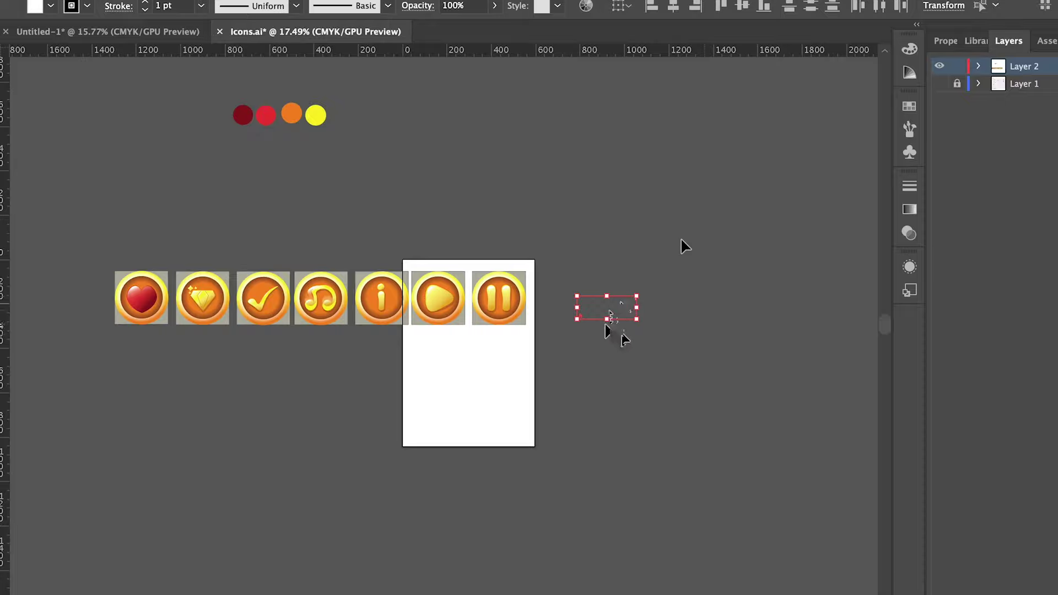
{"action": "left_click", "coordinate": [641, 348]}
{"action": "scroll", "coordinate": [132, 285], "scroll_direction": "up", "scroll_amount": 2}
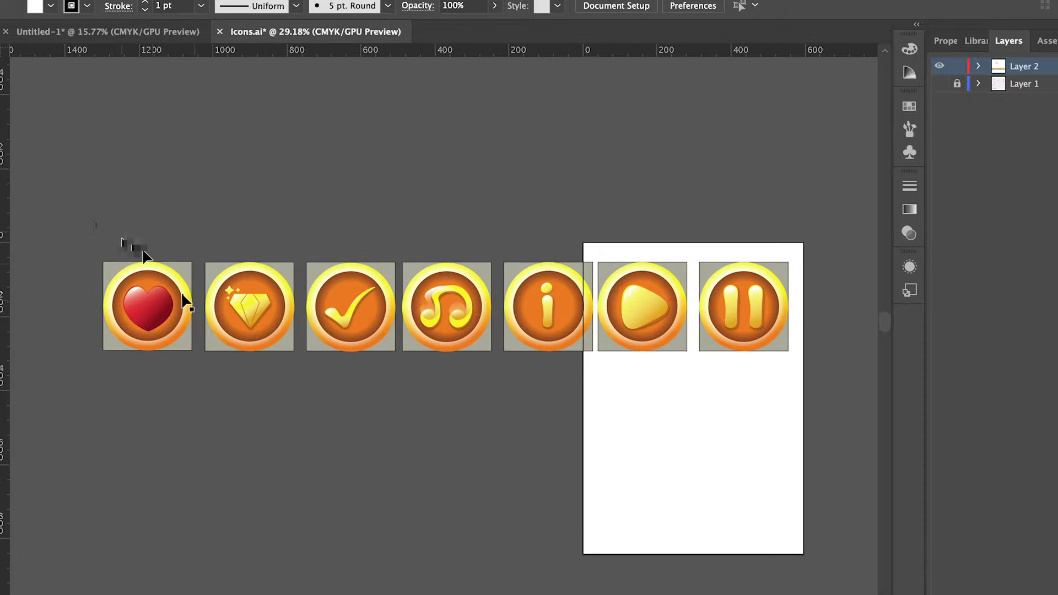
Delete the grey squares behind the heart, diamond, check and music-note icons
{"action": "scroll", "coordinate": [166, 308], "scroll_direction": "up", "scroll_amount": 5}
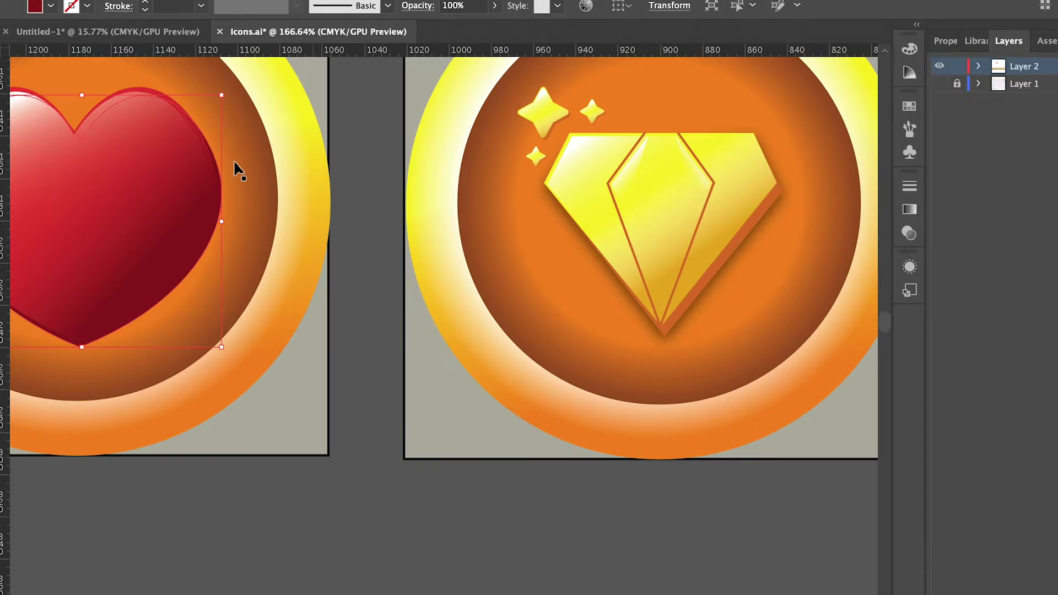
{"action": "scroll", "coordinate": [238, 168], "scroll_direction": "down", "scroll_amount": 1}
{"action": "scroll", "coordinate": [314, 201], "scroll_direction": "down", "scroll_amount": 3}
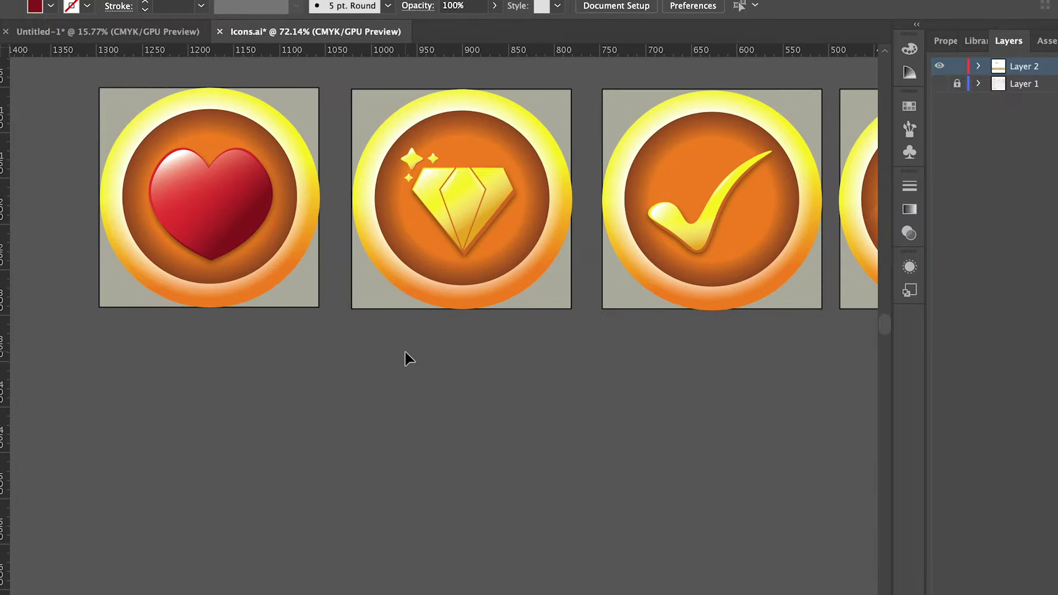
{"action": "scroll", "coordinate": [404, 357], "scroll_direction": "down", "scroll_amount": 1}
{"action": "scroll", "coordinate": [405, 357], "scroll_direction": "down", "scroll_amount": 2}
{"action": "scroll", "coordinate": [508, 291], "scroll_direction": "up", "scroll_amount": 3}
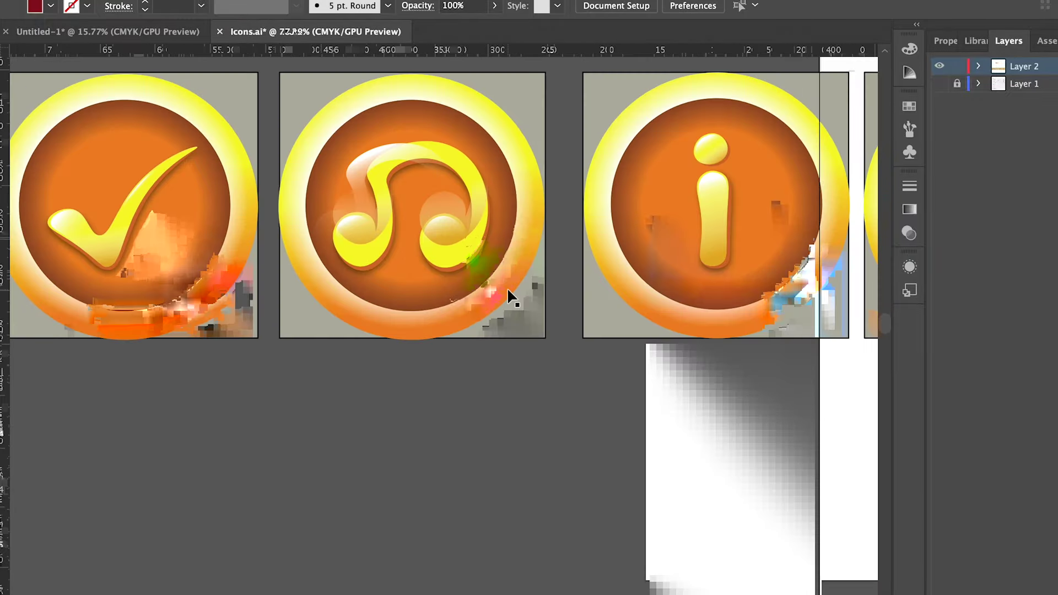
{"action": "scroll", "coordinate": [508, 292], "scroll_direction": "right", "scroll_amount": 5}
{"action": "scroll", "coordinate": [508, 293], "scroll_direction": "right", "scroll_amount": 2}
{"action": "scroll", "coordinate": [458, 270], "scroll_direction": "up", "scroll_amount": 1}
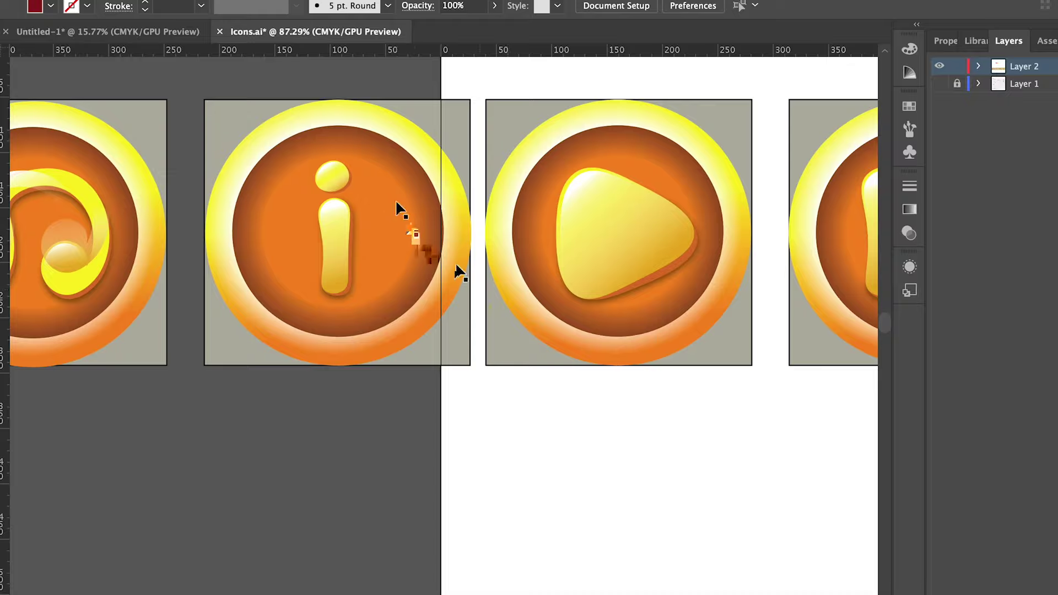
{"action": "scroll", "coordinate": [353, 190], "scroll_direction": "up", "scroll_amount": 5}
{"action": "left_click", "coordinate": [314, 158]}
{"action": "scroll", "coordinate": [410, 248], "scroll_direction": "down", "scroll_amount": 5}
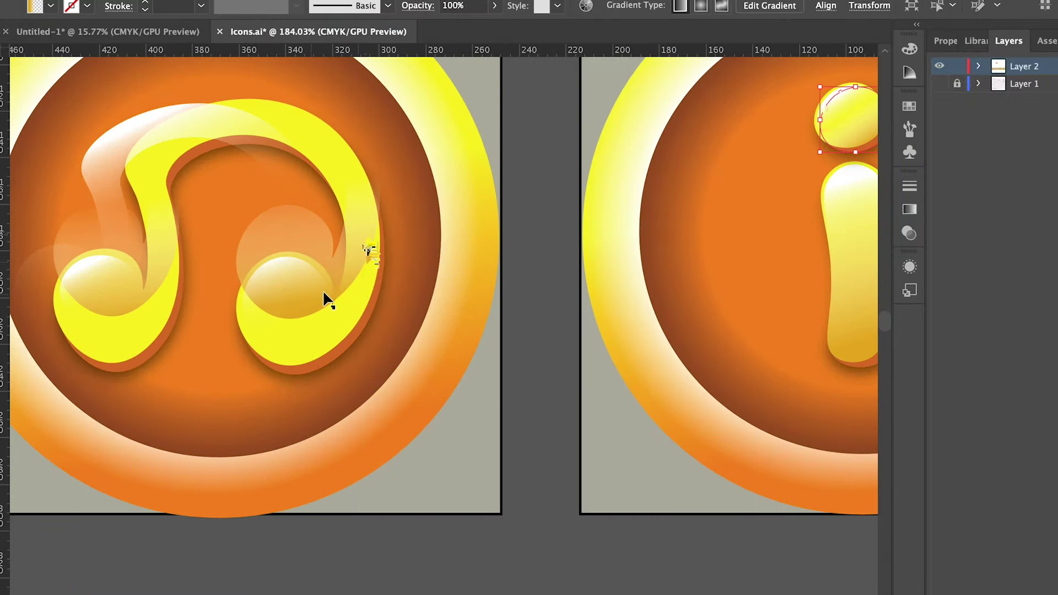
{"action": "left_click", "coordinate": [322, 290]}
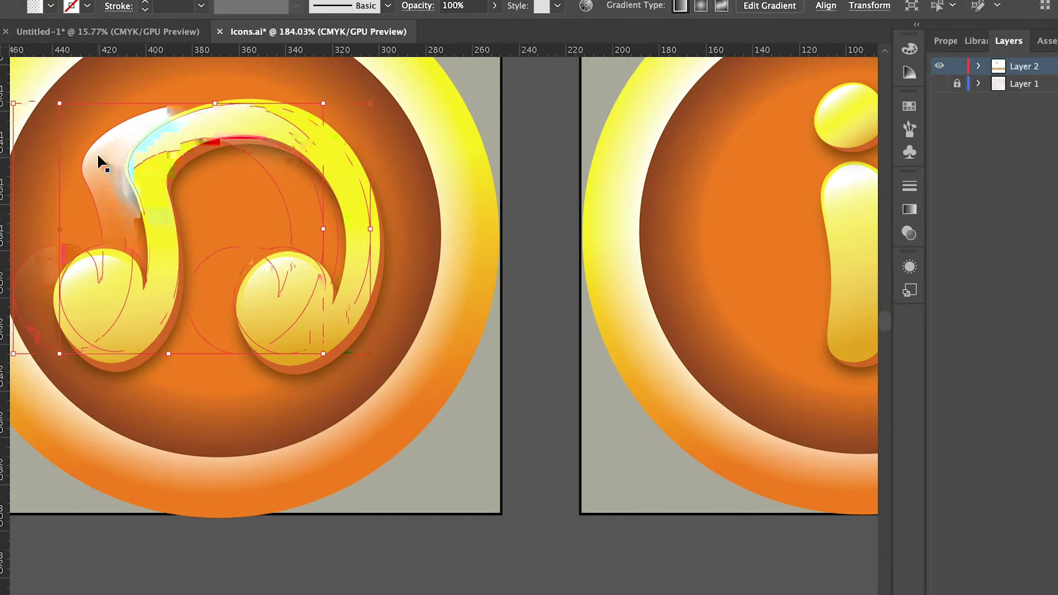
{"action": "scroll", "coordinate": [157, 346], "scroll_direction": "down", "scroll_amount": 5}
{"action": "scroll", "coordinate": [186, 391], "scroll_direction": "down", "scroll_amount": 3}
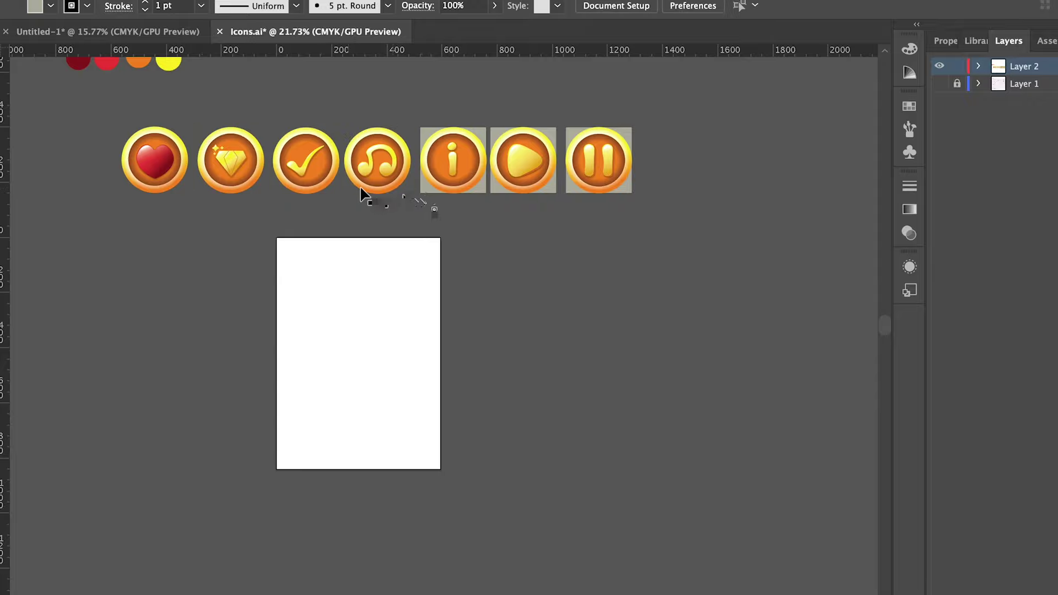
Alt-drag a copy of all seven icons onto the artboard and shrink it to fit
{"action": "key", "text": "ctrl+a"}
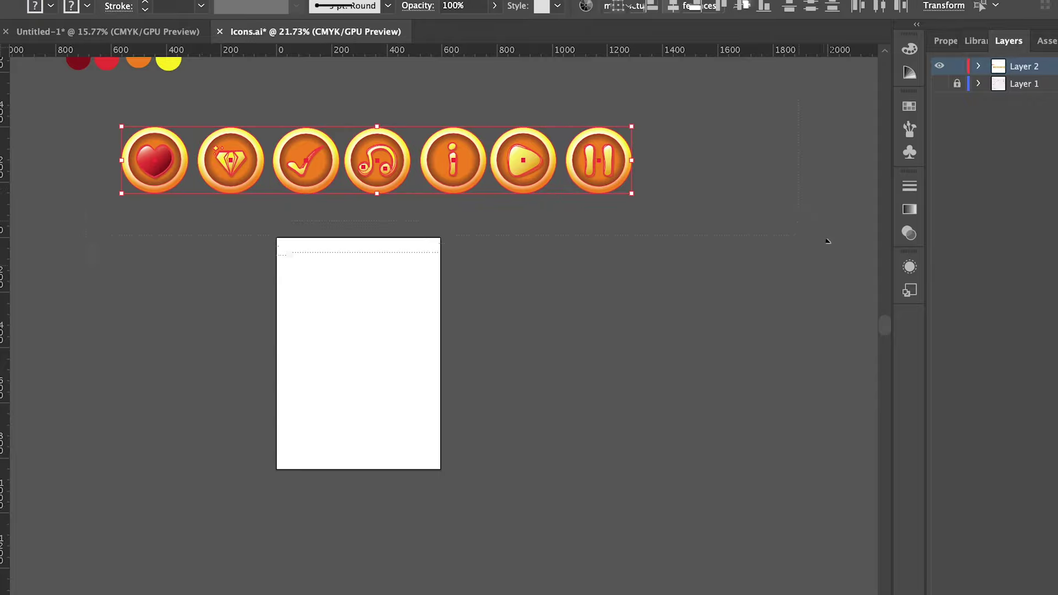
{"action": "left_click_drag", "start_coordinate": [508, 166], "coordinate": [488, 329]}
{"action": "left_click_drag", "start_coordinate": [309, 343], "coordinate": [473, 366]}
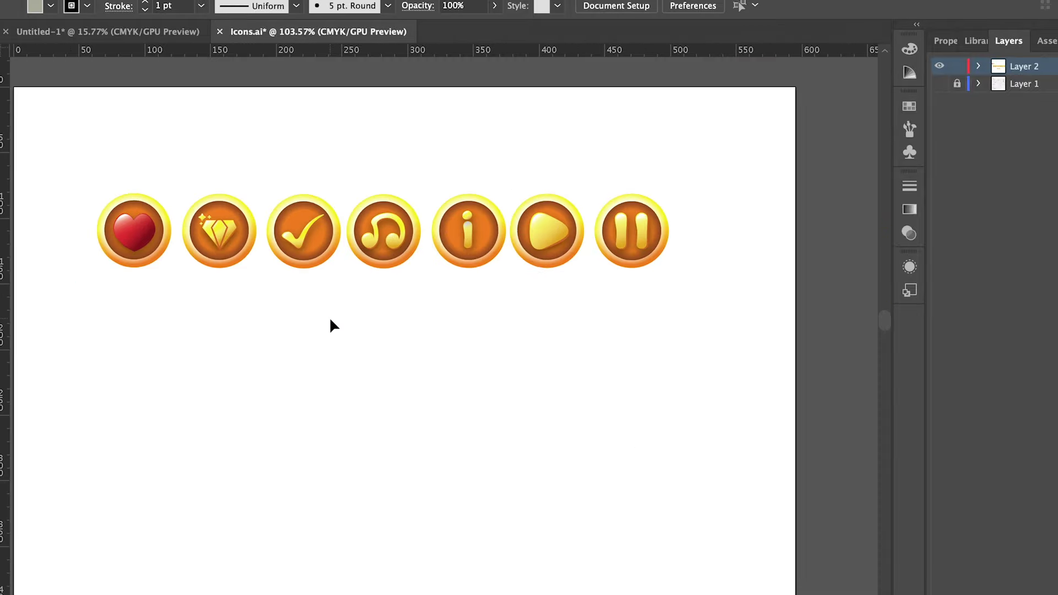
{"action": "scroll", "coordinate": [330, 320], "scroll_direction": "up", "scroll_amount": 3}
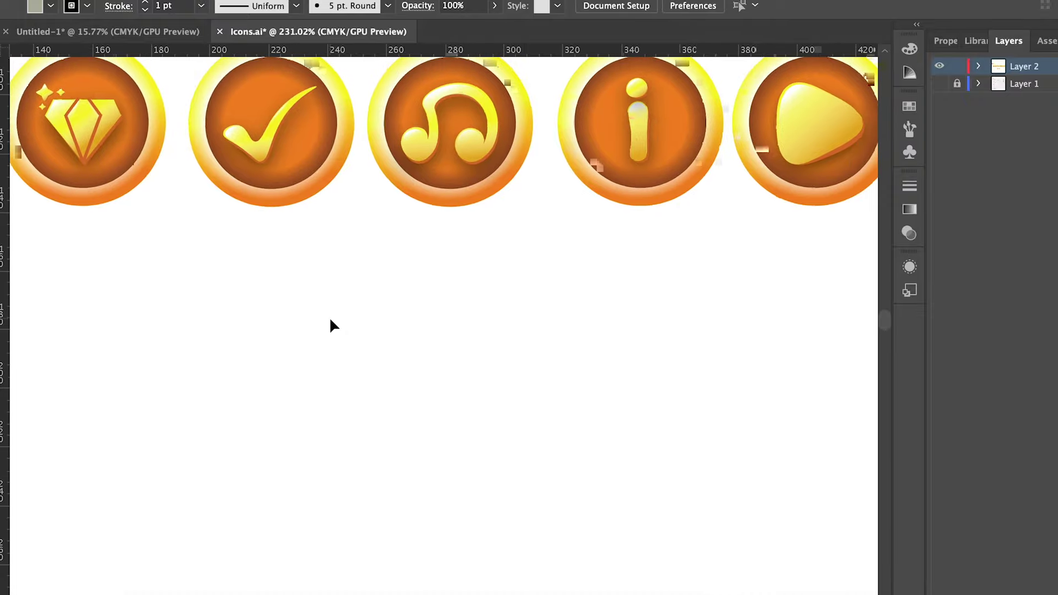
Inspect the icon row on the artboard, briefly selecting and deselecting the i's dot
{"action": "scroll", "coordinate": [330, 325], "scroll_direction": "down", "scroll_amount": 3}
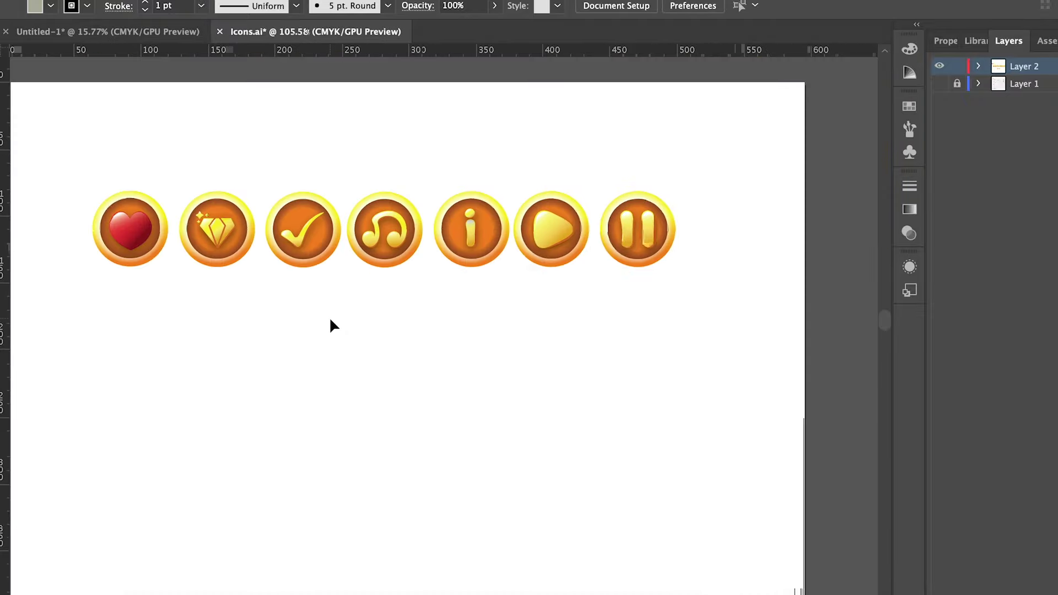
{"action": "scroll", "coordinate": [333, 325], "scroll_direction": "down", "scroll_amount": 1}
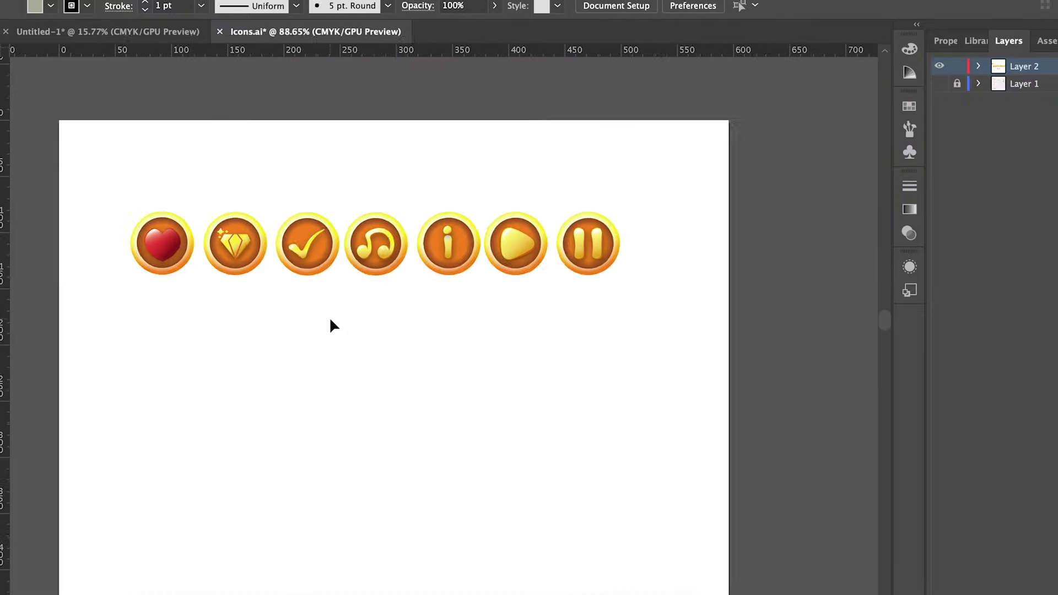
{"action": "scroll", "coordinate": [331, 325], "scroll_direction": "up", "scroll_amount": 1}
{"action": "scroll", "coordinate": [386, 303], "scroll_direction": "down", "scroll_amount": 1}
{"action": "scroll", "coordinate": [454, 225], "scroll_direction": "up", "scroll_amount": 3}
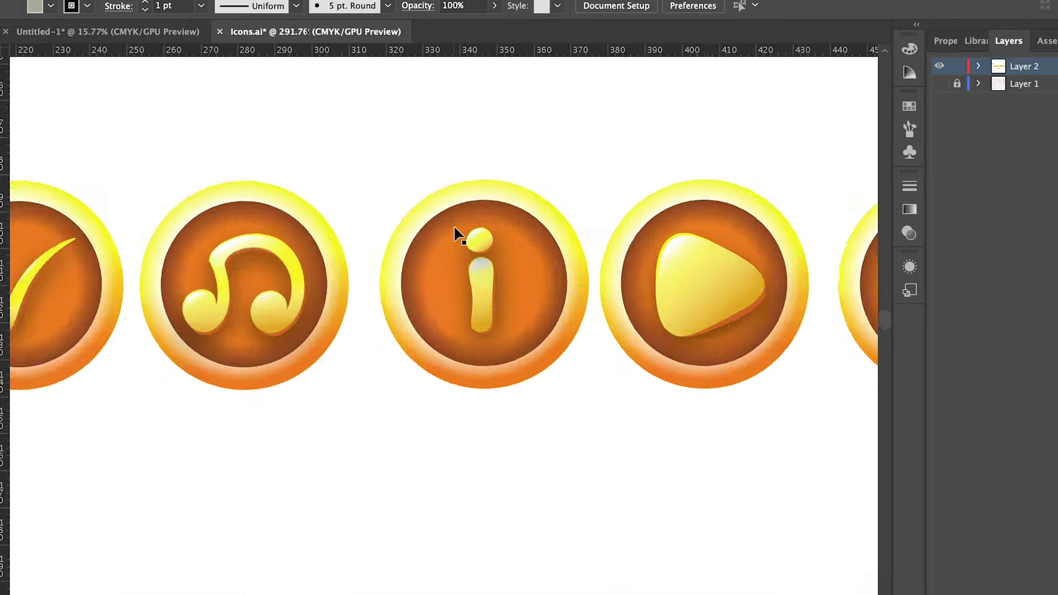
{"action": "scroll", "coordinate": [454, 227], "scroll_direction": "up", "scroll_amount": 2}
{"action": "left_click", "coordinate": [469, 251]}
{"action": "scroll", "coordinate": [453, 342], "scroll_direction": "up", "scroll_amount": 2}
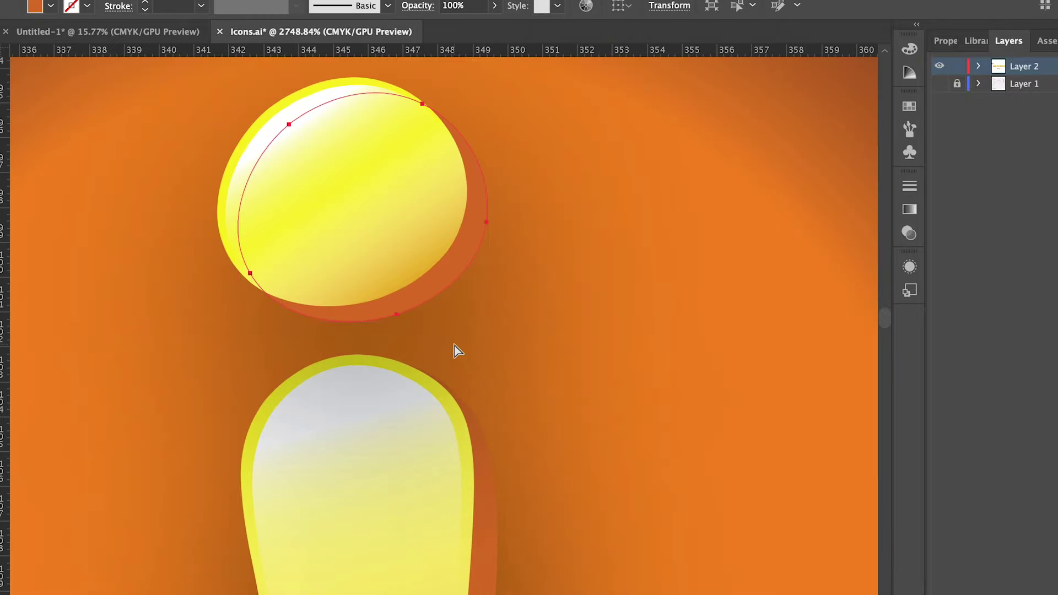
{"action": "scroll", "coordinate": [455, 350], "scroll_direction": "down", "scroll_amount": 2}
{"action": "scroll", "coordinate": [541, 286], "scroll_direction": "down", "scroll_amount": 5}
{"action": "left_click", "coordinate": [495, 482]}
{"action": "scroll", "coordinate": [607, 441], "scroll_direction": "right", "scroll_amount": 3}
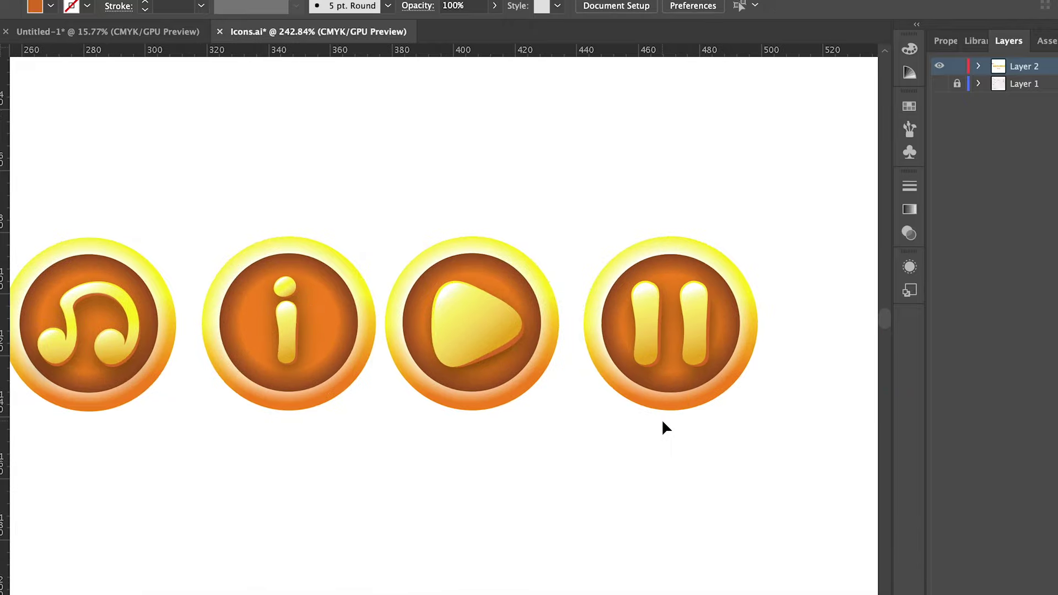
{"action": "scroll", "coordinate": [663, 422], "scroll_direction": "left", "scroll_amount": 5}
{"action": "scroll", "coordinate": [663, 422], "scroll_direction": "left", "scroll_amount": 3}
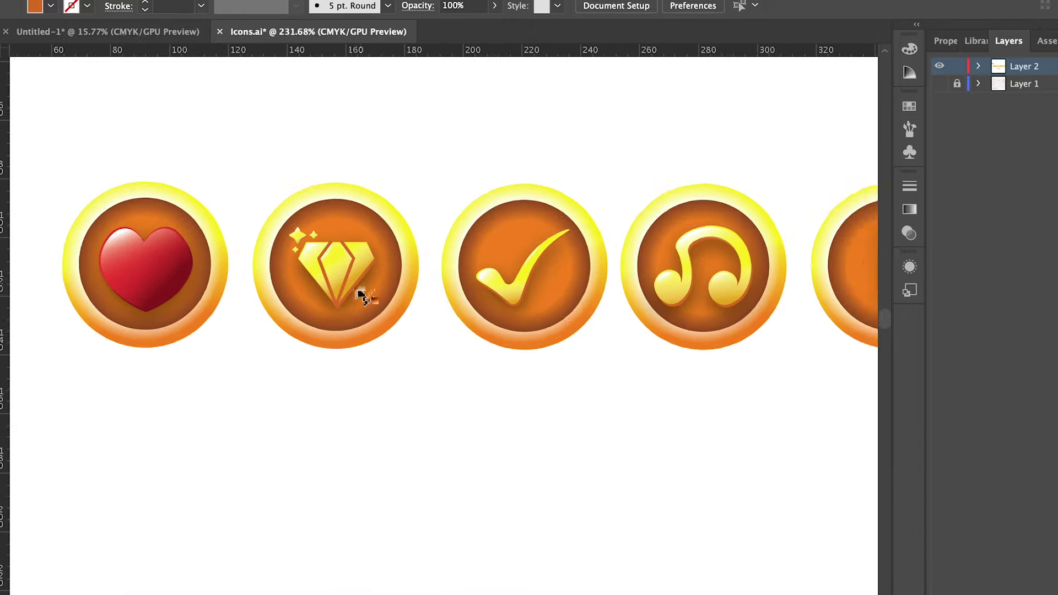
{"action": "scroll", "coordinate": [361, 295], "scroll_direction": "down", "scroll_amount": 3}
{"action": "scroll", "coordinate": [349, 286], "scroll_direction": "down", "scroll_amount": 2}
{"action": "scroll", "coordinate": [348, 286], "scroll_direction": "up", "scroll_amount": 1}
Alt-drag the whole icon row downward to duplicate it below the original
{"action": "left_click_drag", "start_coordinate": [154, 185], "coordinate": [603, 300]}
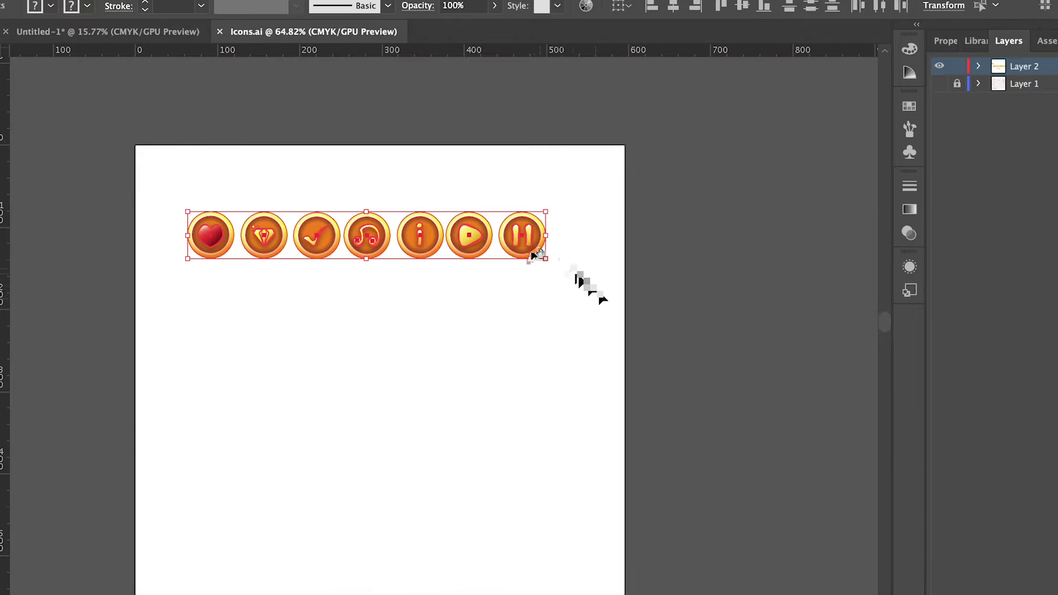
{"action": "left_click_drag", "start_coordinate": [533, 255], "coordinate": [528, 348]}
{"action": "left_click", "coordinate": [528, 339]}
{"action": "scroll", "coordinate": [533, 353], "scroll_direction": "up", "scroll_amount": 5}
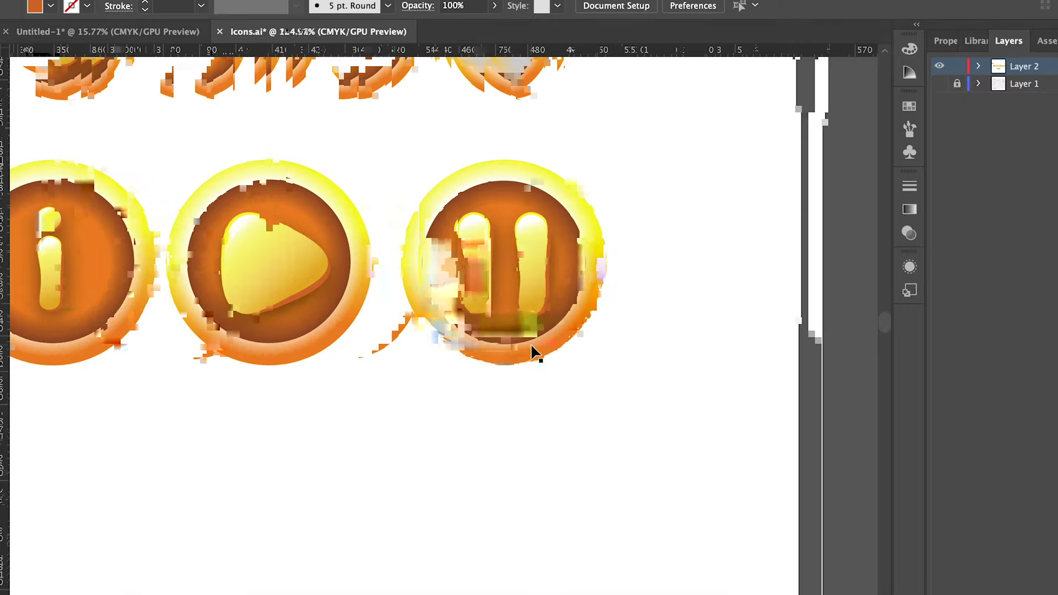
Select the outer ring of the copied pause icon
{"action": "left_click", "coordinate": [124, 1]}
{"action": "left_click", "coordinate": [176, 43]}
{"action": "left_click", "coordinate": [448, 408]}
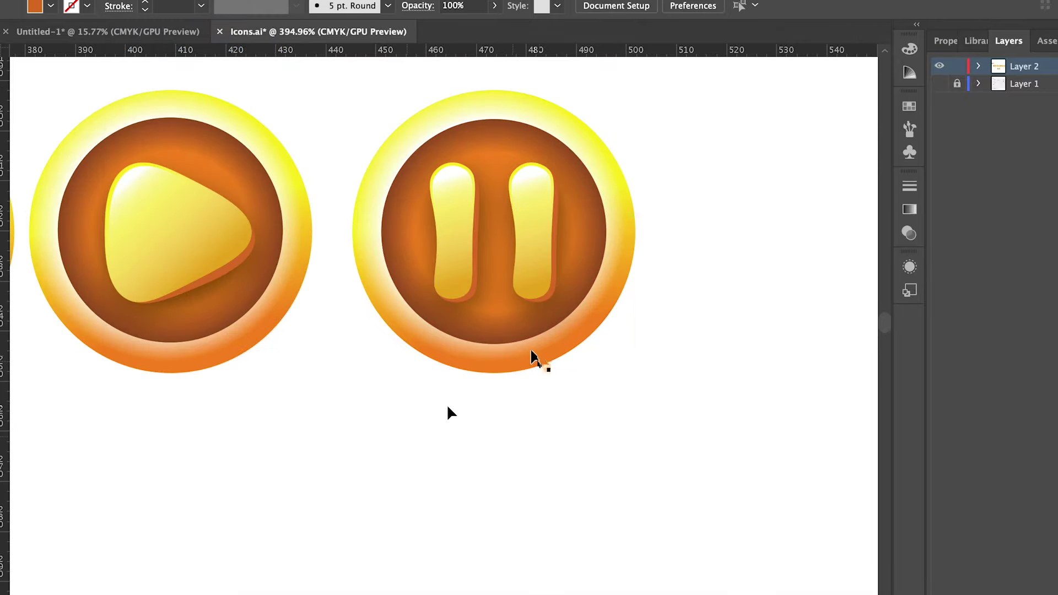
{"action": "left_click", "coordinate": [538, 356]}
{"action": "scroll", "coordinate": [538, 356], "scroll_direction": "up", "scroll_amount": 3}
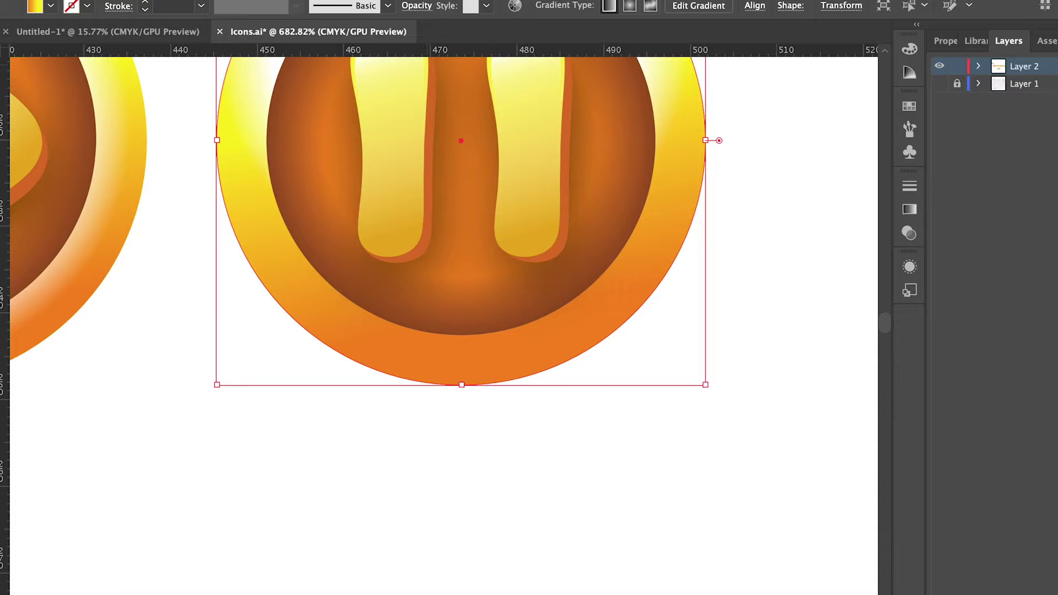
Scribble the pause rim with outward path overlap, hairline strokes, varied curviness and dense spacing
{"action": "left_click", "coordinate": [265, 2]}
{"action": "left_click", "coordinate": [525, 242]}
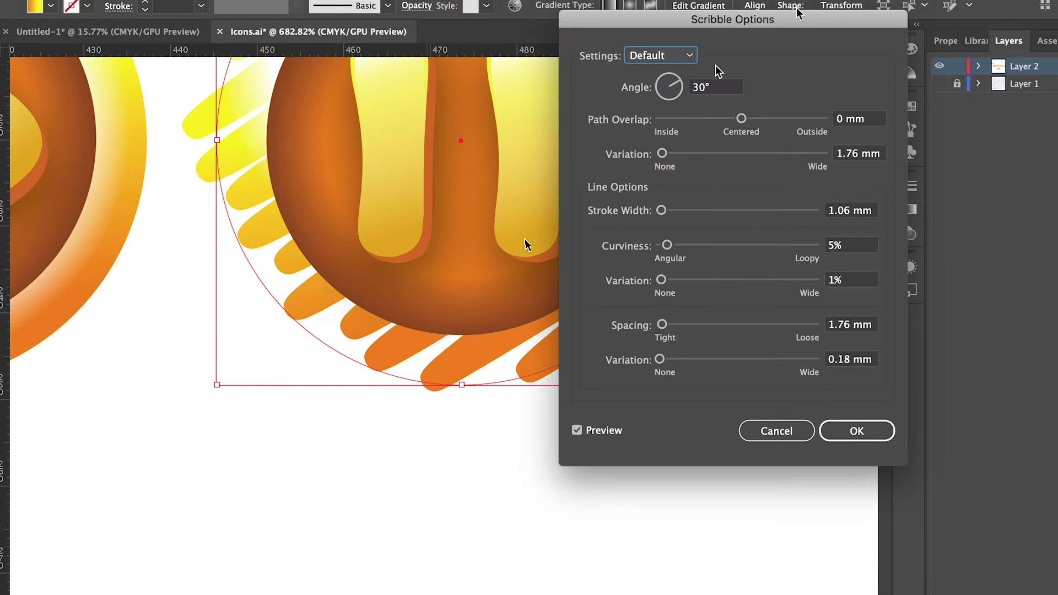
{"action": "left_click_drag", "start_coordinate": [798, 15], "coordinate": [1043, 23]}
{"action": "mouse_move", "coordinate": [988, 126]}
{"action": "left_mouse_down"}
{"action": "mouse_move", "coordinate": [1033, 126]}
{"action": "mouse_move", "coordinate": [987, 125]}
{"action": "left_mouse_up"}
{"action": "left_click_drag", "start_coordinate": [913, 163], "coordinate": [906, 161]}
{"action": "mouse_move", "coordinate": [908, 217]}
{"action": "left_mouse_down"}
{"action": "mouse_move", "coordinate": [934, 220]}
{"action": "mouse_move", "coordinate": [907, 217]}
{"action": "mouse_move", "coordinate": [923, 252]}
{"action": "mouse_move", "coordinate": [939, 253]}
{"action": "mouse_move", "coordinate": [929, 253]}
{"action": "left_mouse_up"}
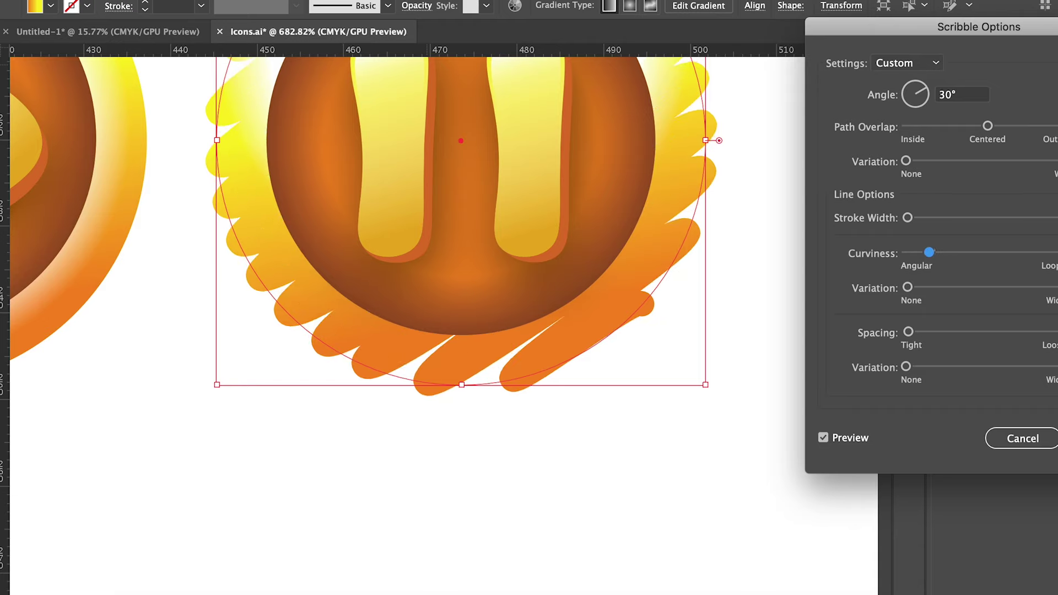
{"action": "left_click_drag", "start_coordinate": [911, 287], "coordinate": [918, 287]}
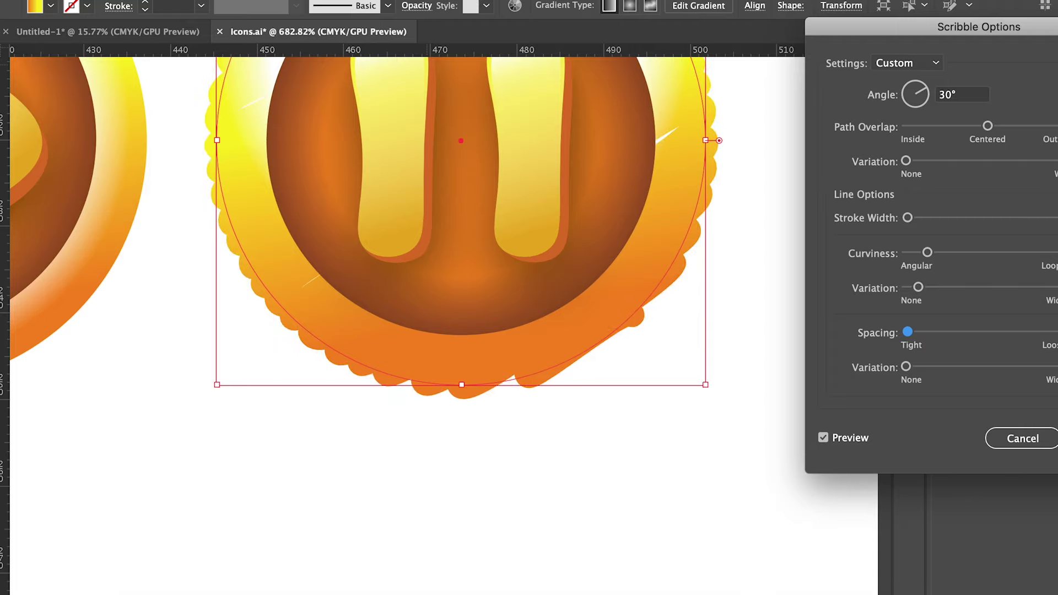
{"action": "left_click_drag", "start_coordinate": [907, 331], "coordinate": [909, 332]}
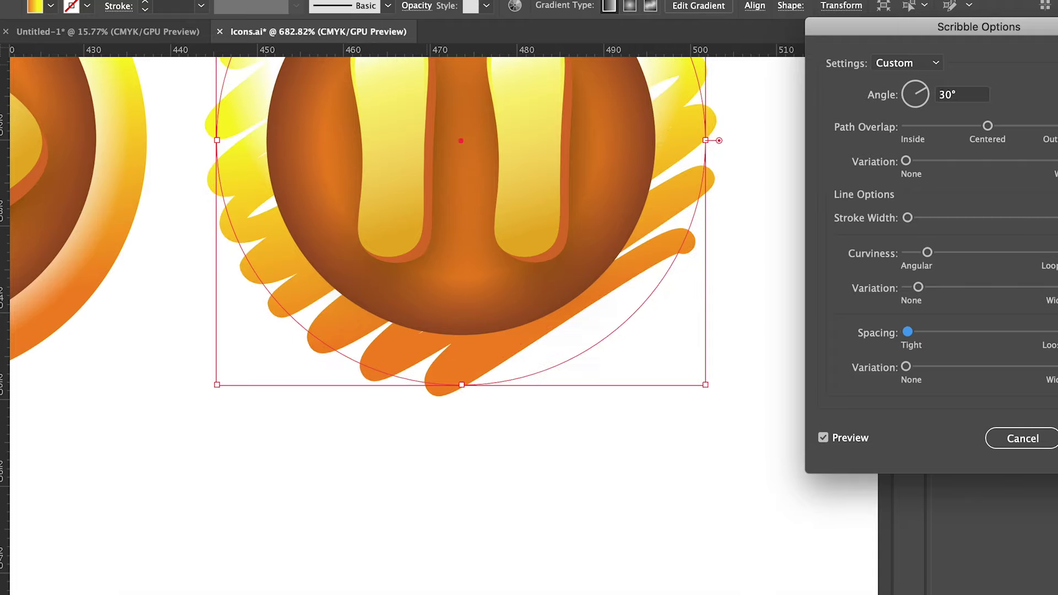
{"action": "left_click", "coordinate": [906, 367]}
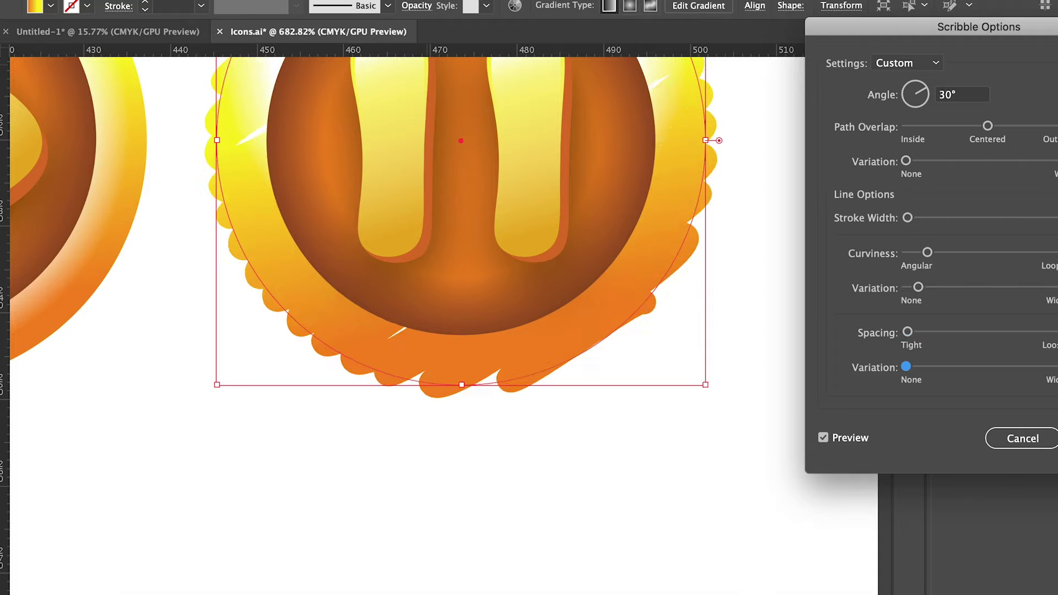
{"action": "key", "text": "Return"}
{"action": "scroll", "coordinate": [636, 478], "scroll_direction": "down", "scroll_amount": 5}
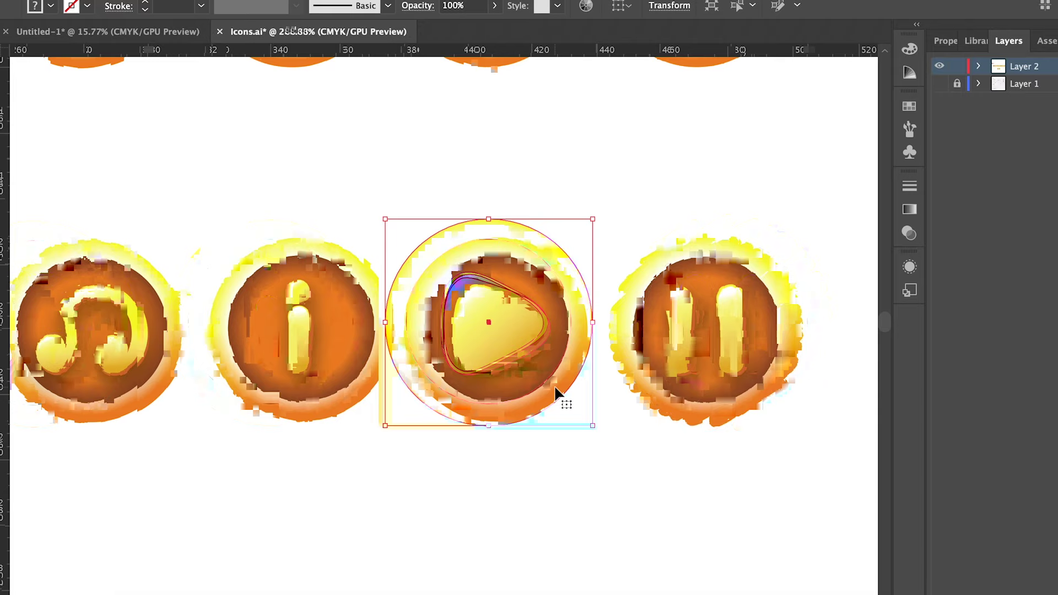
Centre the play, info, music, checkmark and diamond gradient rings using Shift+arrow nudges
{"action": "left_click", "coordinate": [543, 249]}
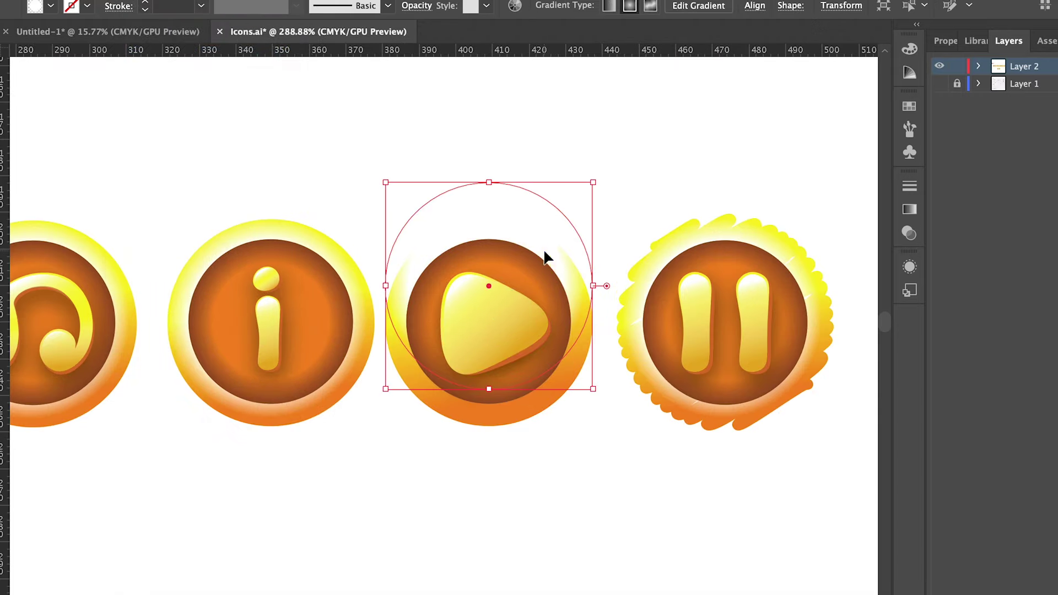
{"action": "key", "text": "shift+Down"}
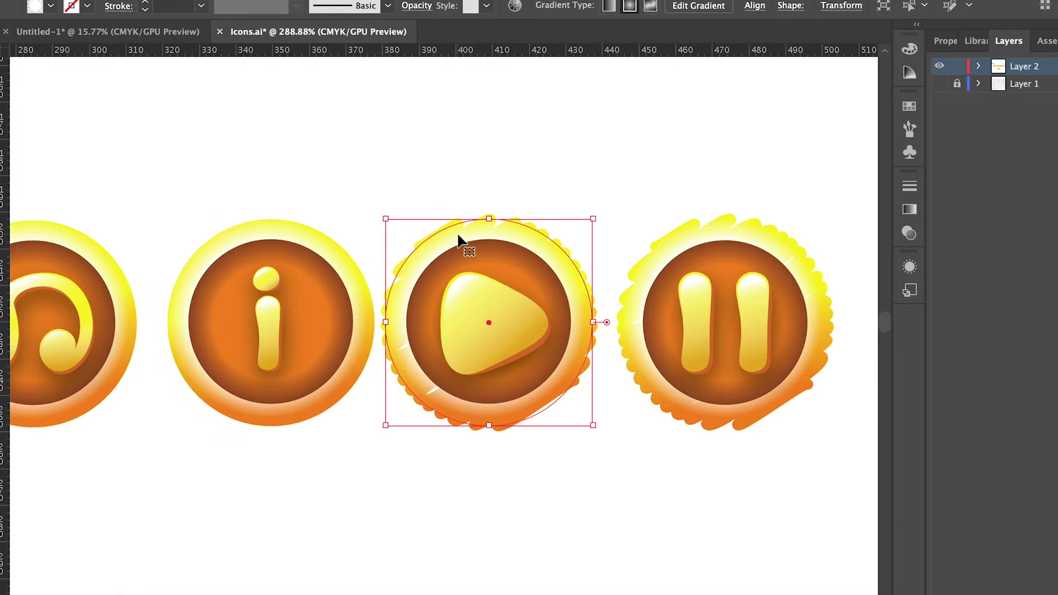
{"action": "left_click", "coordinate": [308, 408]}
{"action": "key", "text": "shift+Up"}
{"action": "key", "text": "shift+Down"}
{"action": "scroll", "coordinate": [150, 375], "scroll_direction": "left", "scroll_amount": 3}
{"action": "left_click", "coordinate": [168, 419]}
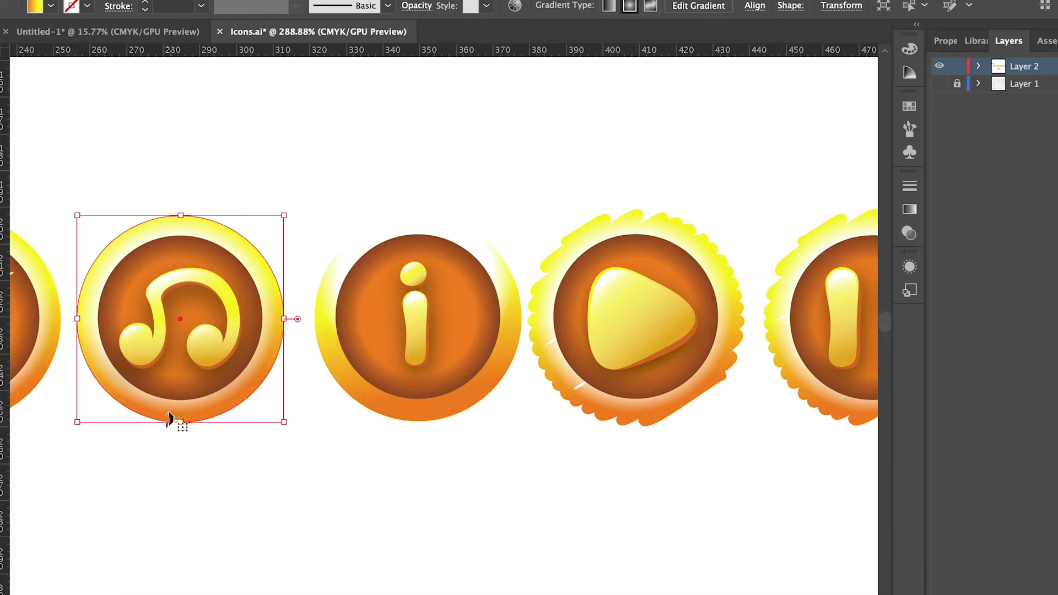
{"action": "key", "text": "shift+Up"}
{"action": "key", "text": "shift+Down"}
{"action": "scroll", "coordinate": [172, 413], "scroll_direction": "left", "scroll_amount": 3}
{"action": "left_click", "coordinate": [253, 397]}
{"action": "key", "text": "shift+Up"}
{"action": "scroll", "coordinate": [255, 392], "scroll_direction": "left", "scroll_amount": 3}
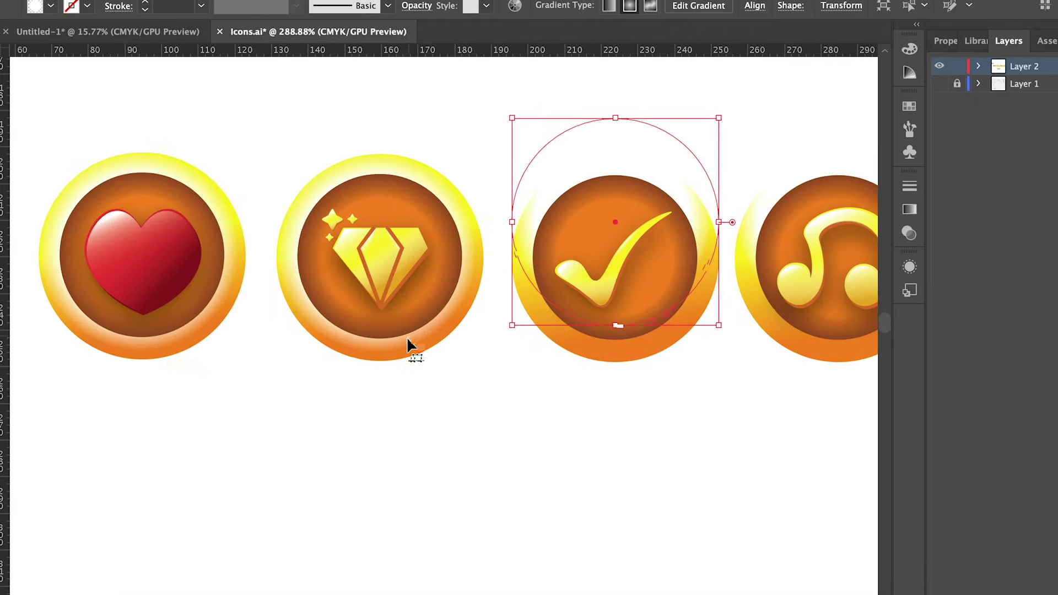
{"action": "left_click", "coordinate": [408, 344]}
{"action": "key", "text": "shift+Up"}
Shift-select the remaining lower-row icons and apply the scribble effect to them
{"action": "left_click", "coordinate": [158, 352]}
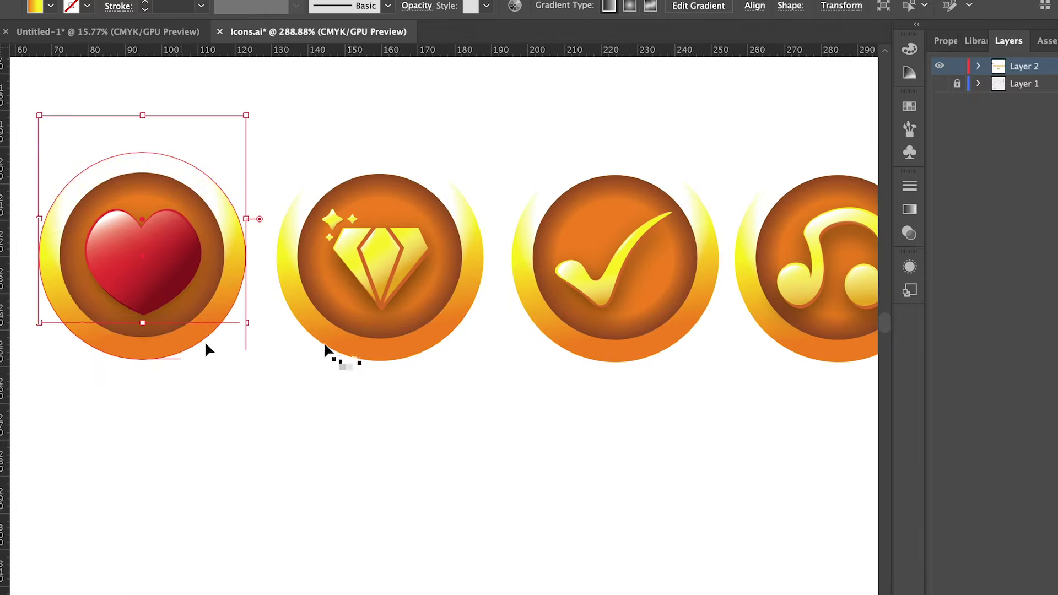
{"action": "left_click", "coordinate": [331, 355], "text": "shift"}
{"action": "left_click", "coordinate": [588, 359], "text": "shift"}
{"action": "scroll", "coordinate": [586, 355], "scroll_direction": "right", "scroll_amount": 5}
{"action": "left_click", "coordinate": [567, 359], "text": "shift"}
{"action": "scroll", "coordinate": [567, 359], "scroll_direction": "right", "scroll_amount": 5}
{"action": "left_click", "coordinate": [494, 335], "text": "shift"}
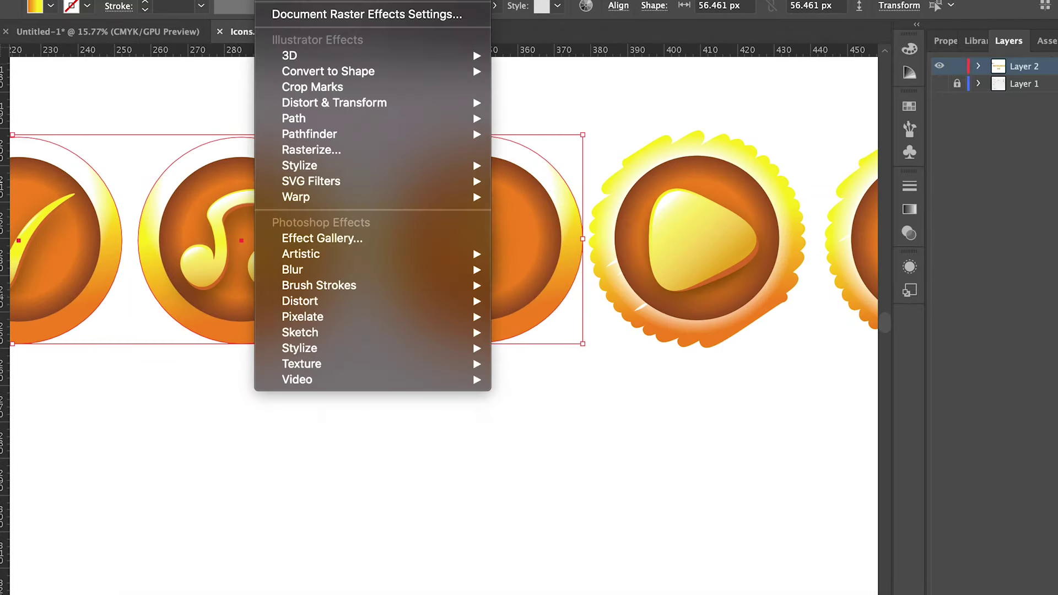
{"action": "scroll", "coordinate": [388, 268], "scroll_direction": "down", "scroll_amount": 3, "text": "alt"}
{"action": "scroll", "coordinate": [391, 276], "scroll_direction": "up", "scroll_amount": 2}
{"action": "scroll", "coordinate": [391, 275], "scroll_direction": "right", "scroll_amount": 3}
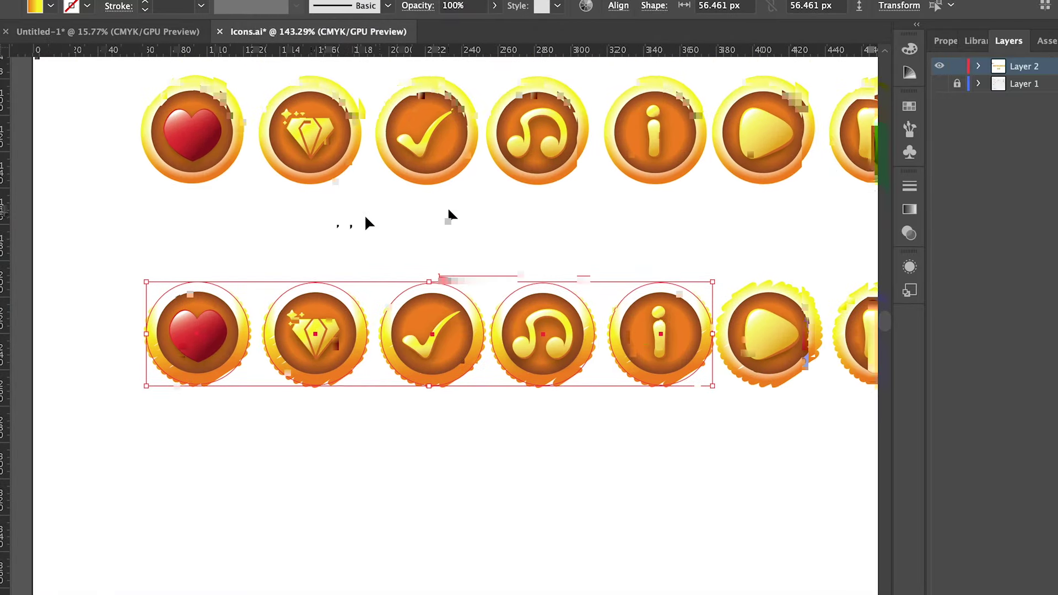
Select the lower-row icons from the heart across to check their rims, then deselect
{"action": "left_click", "coordinate": [264, 265]}
{"action": "left_click", "coordinate": [201, 282]}
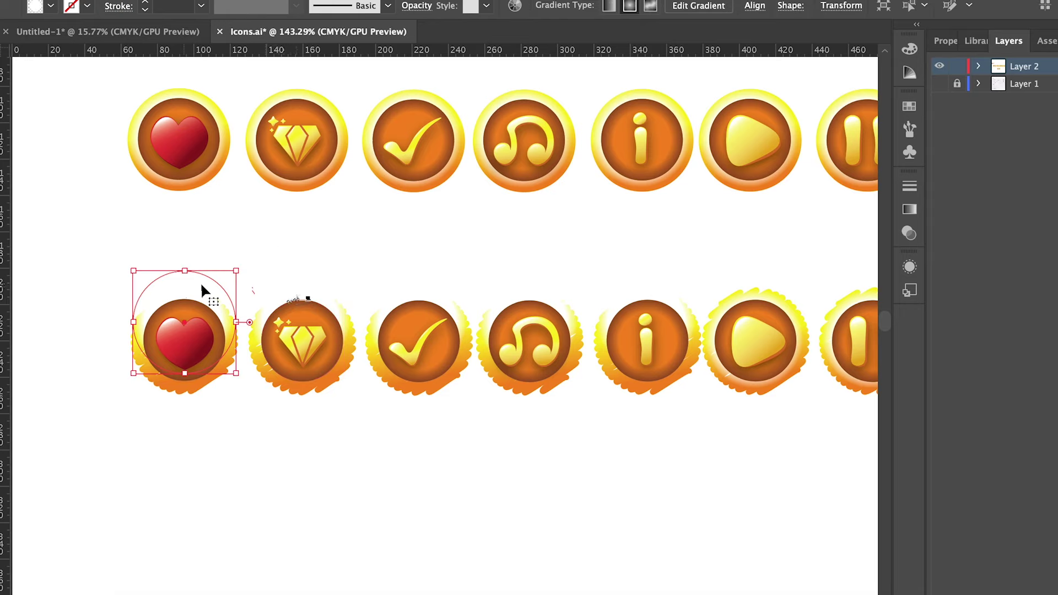
{"action": "left_click", "coordinate": [303, 282], "text": "shift"}
{"action": "left_click", "coordinate": [418, 284], "text": "shift"}
{"action": "left_click", "coordinate": [548, 280], "text": "shift"}
{"action": "left_click", "coordinate": [627, 283], "text": "shift"}
{"action": "left_click", "coordinate": [581, 399]}
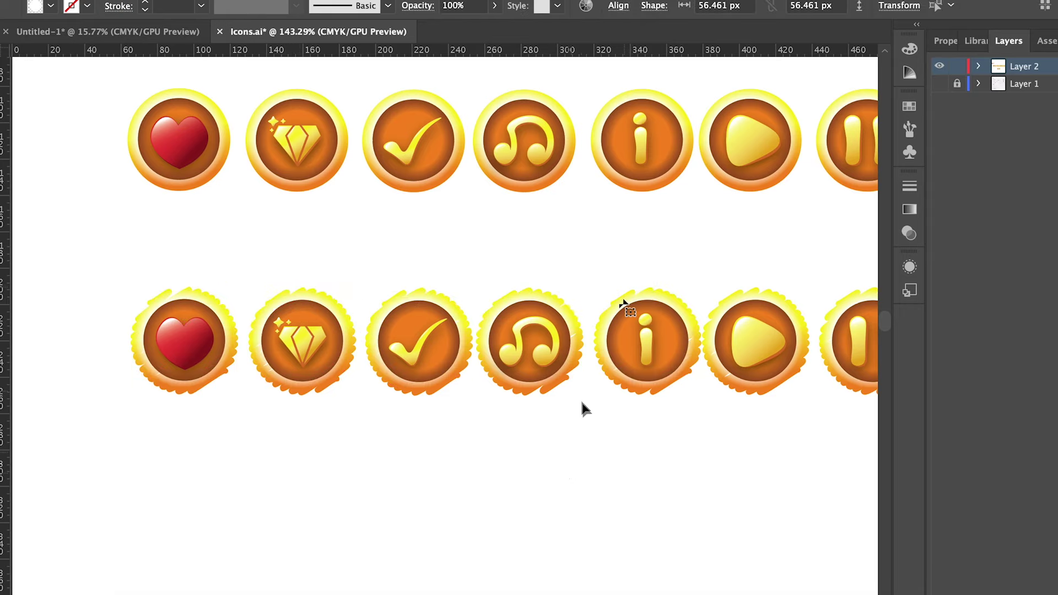
{"action": "scroll", "coordinate": [573, 441], "scroll_direction": "down", "scroll_amount": 2, "text": "alt"}
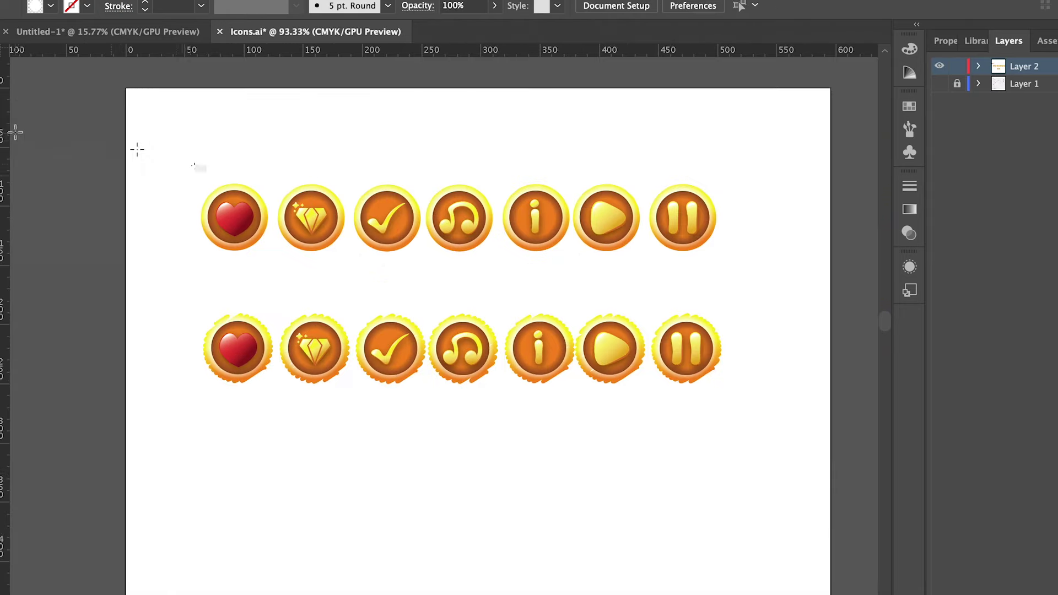
Draw a background rectangle over both icon rows and fill it dark olive
{"action": "left_click_drag", "start_coordinate": [174, 150], "coordinate": [765, 442]}
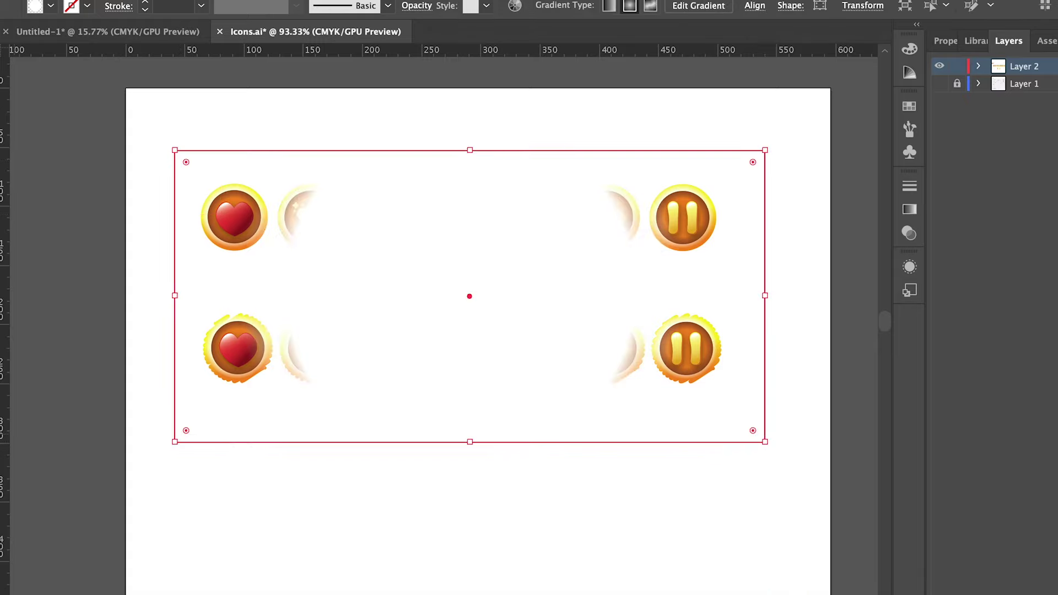
{"action": "left_click", "coordinate": [909, 48]}
{"action": "left_click", "coordinate": [722, 214]}
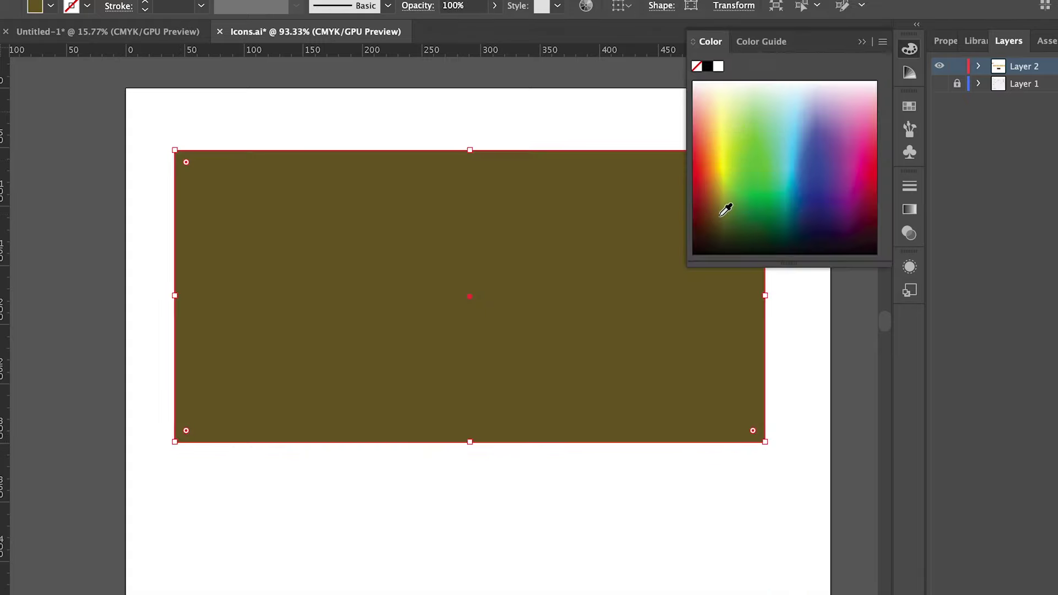
{"action": "left_click", "coordinate": [726, 171]}
{"action": "left_click_drag", "start_coordinate": [735, 198], "coordinate": [747, 222]}
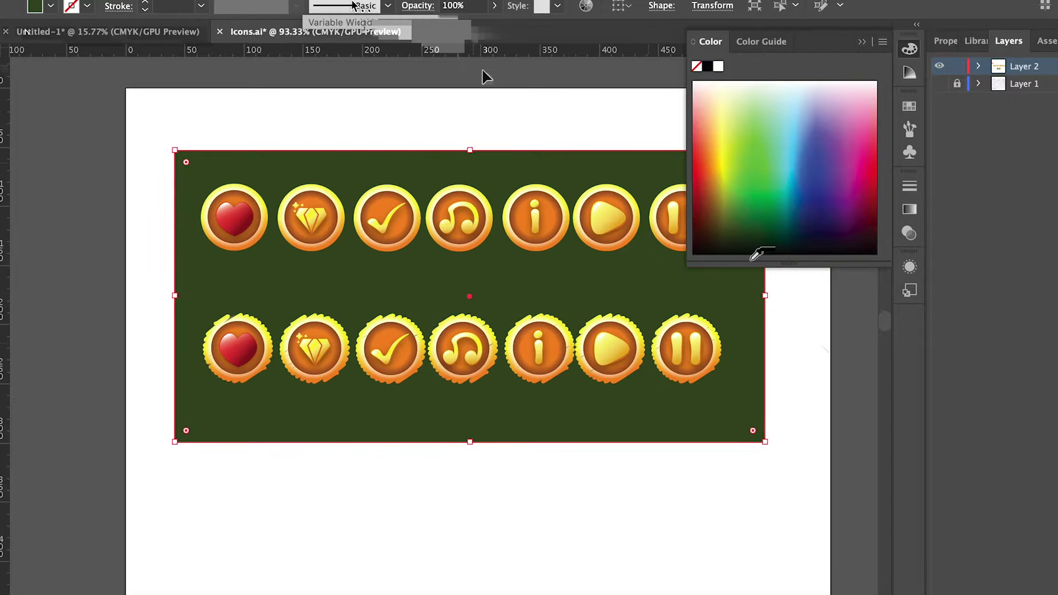
{"action": "left_click_drag", "start_coordinate": [810, 229], "coordinate": [828, 224]}
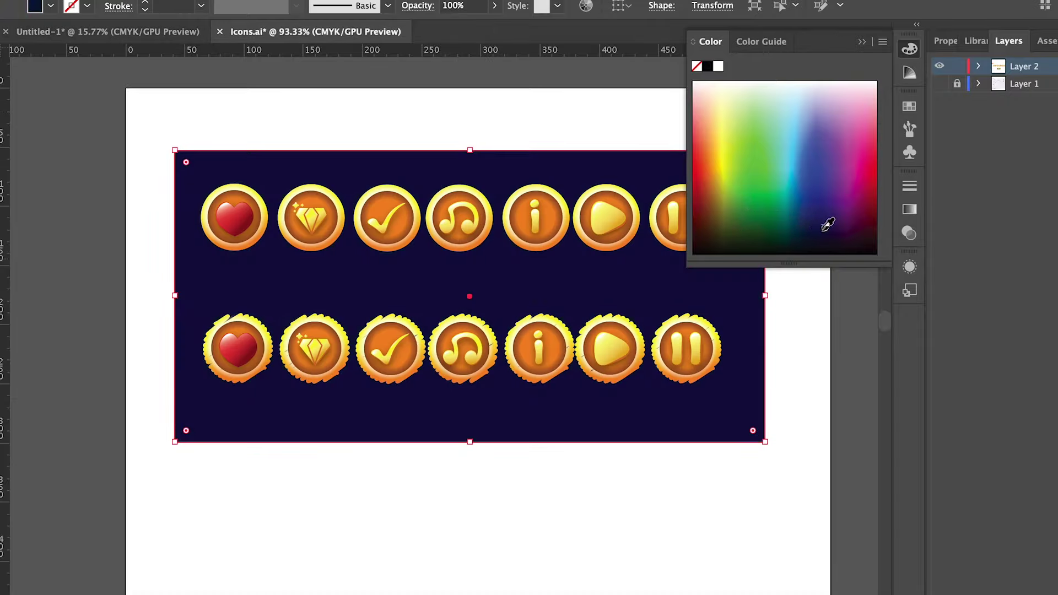
{"action": "left_click_drag", "start_coordinate": [728, 172], "coordinate": [727, 216]}
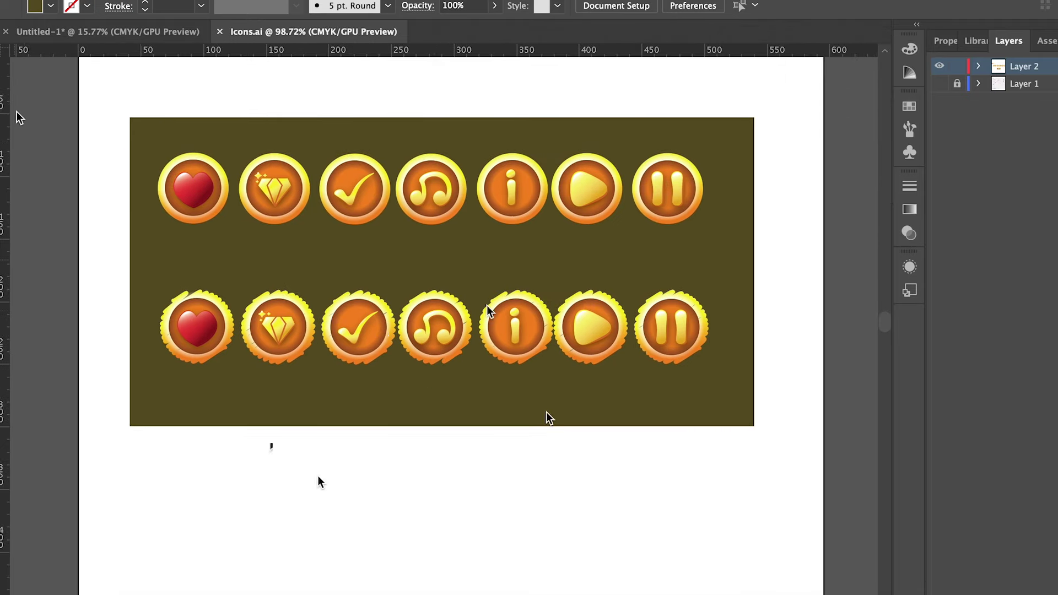
Start the title text '3D' below the icon rows
{"action": "key", "text": "t"}
{"action": "left_click", "coordinate": [386, 488]}
{"action": "type", "text": "3D ICON SET"}
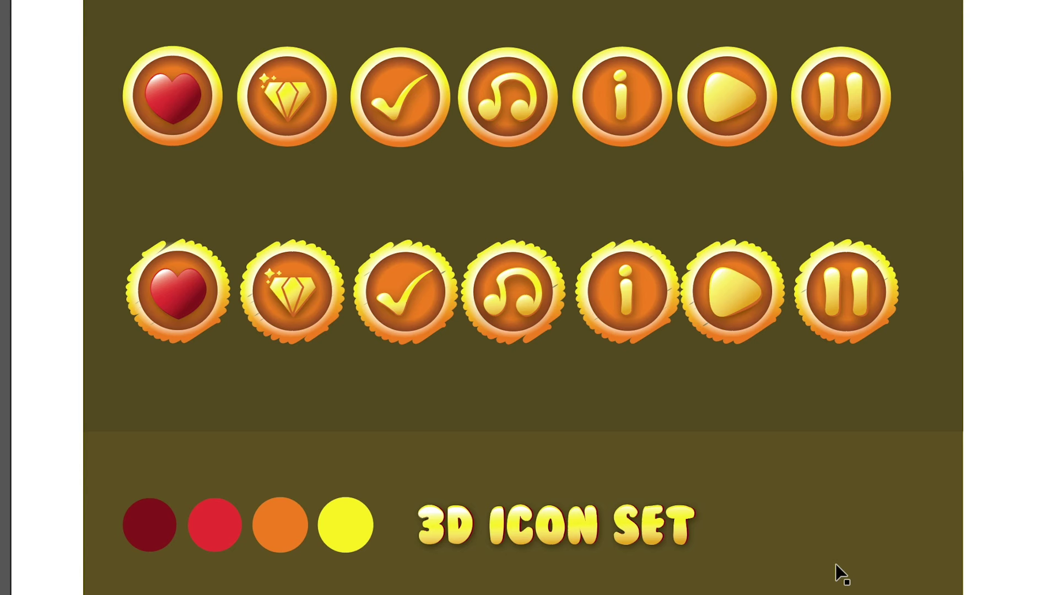